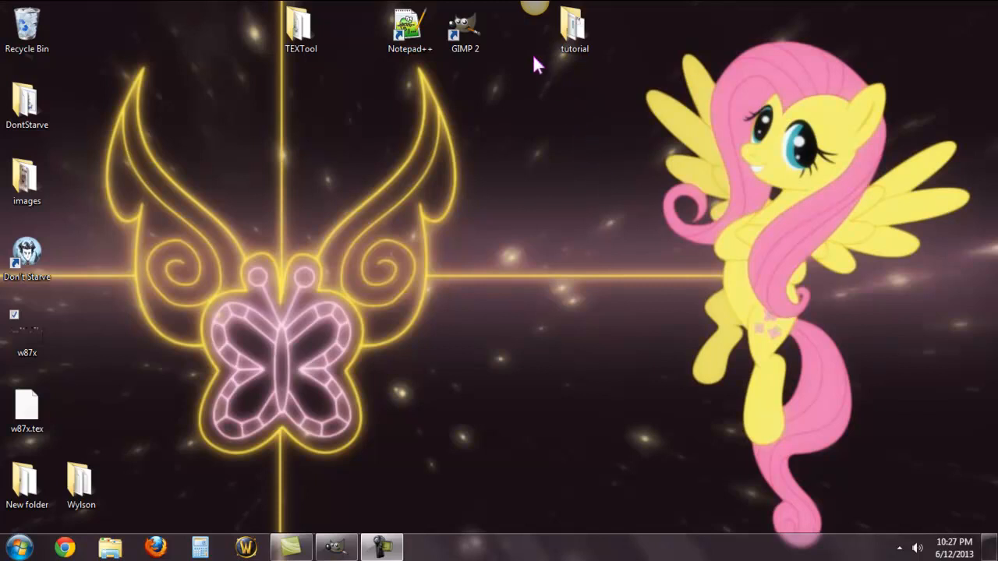
Step: Open the mods folder of the game at Program Files (x86) > DontStarve on the Gateway (C:) drive
click(121, 550)
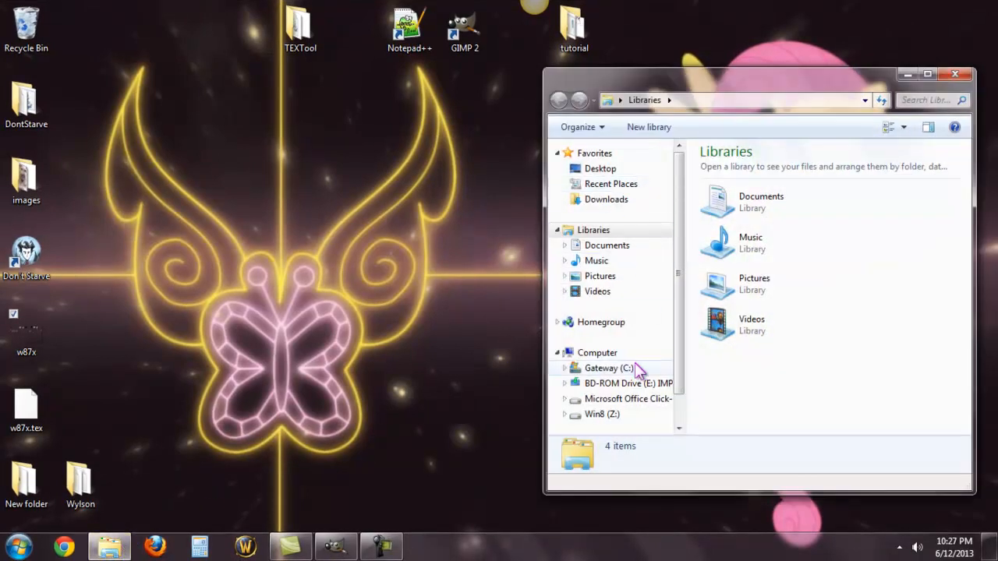
click(630, 370)
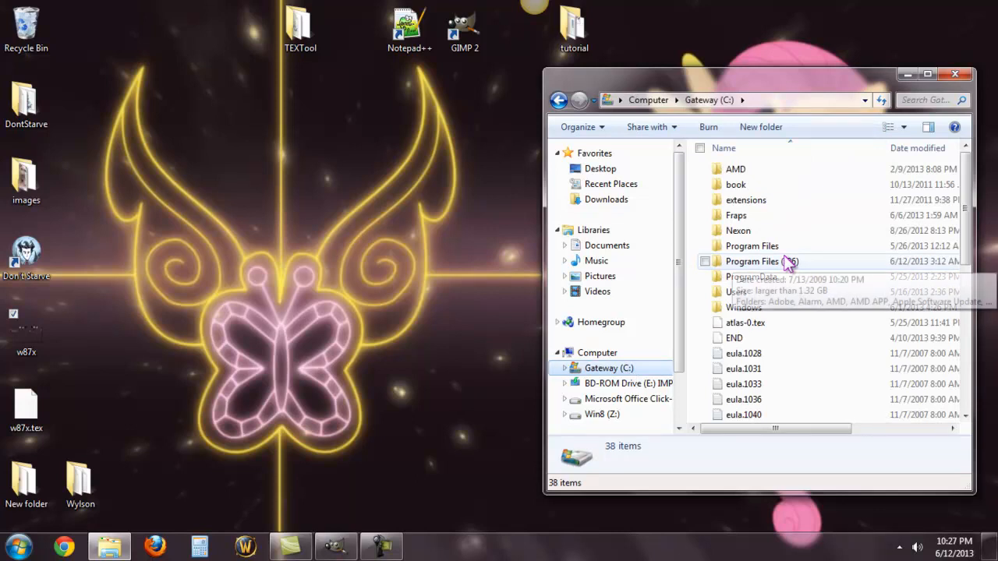
double_click(784, 259)
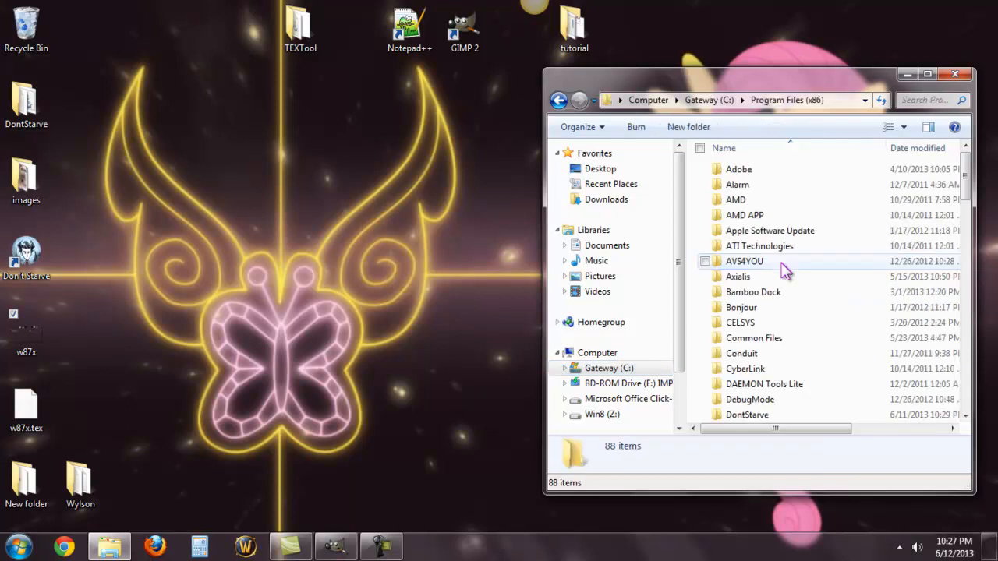
double_click(744, 416)
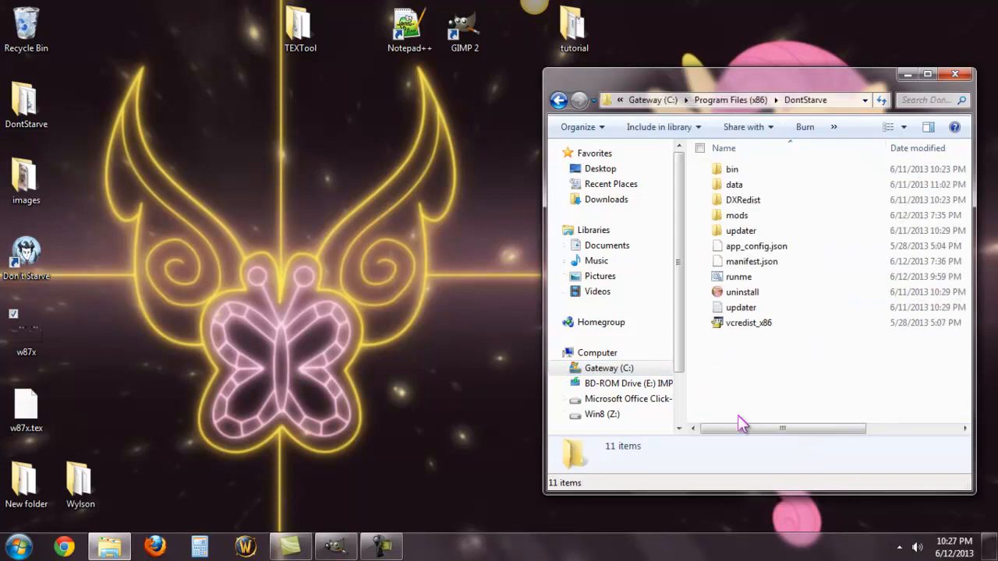
double_click(755, 219)
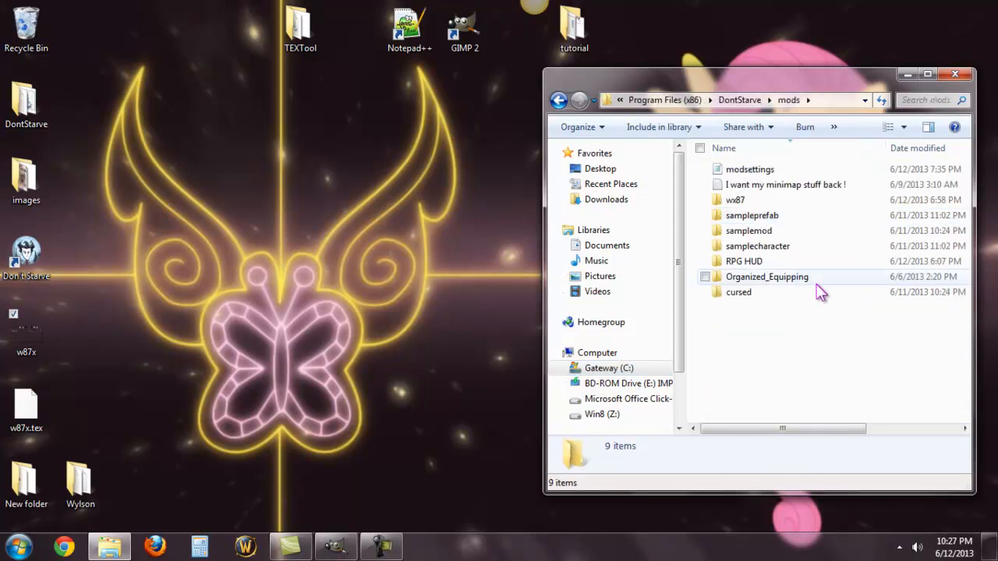
Step: Copy the samplecharacter folder from mods to the desktop, and get the mods window out of the way
click(757, 247)
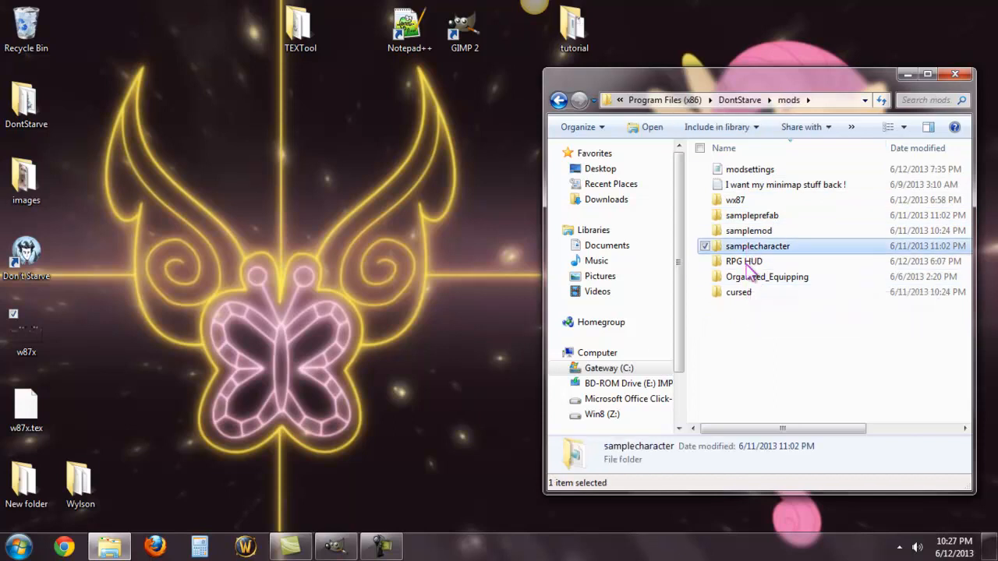
right_click(754, 248)
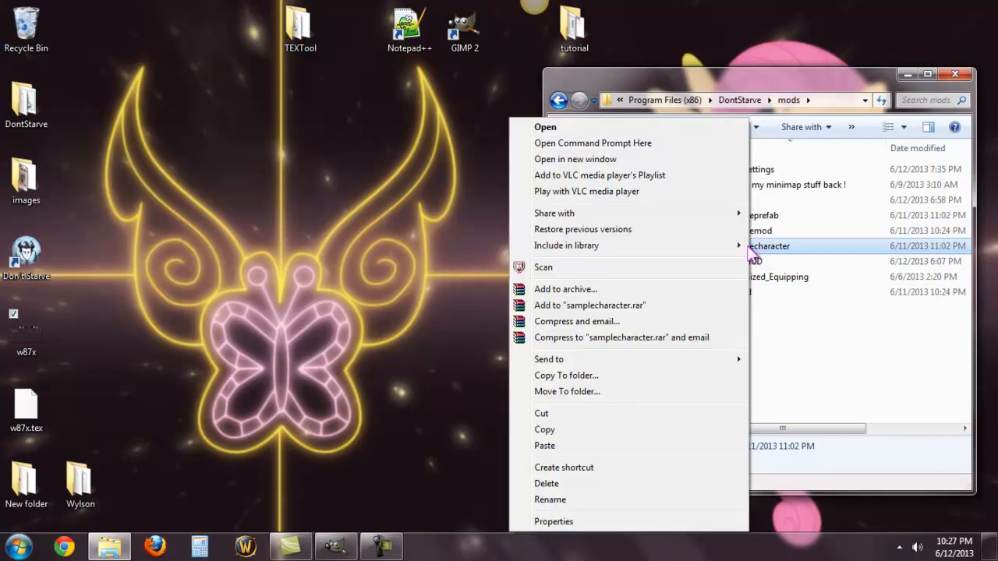
click(665, 429)
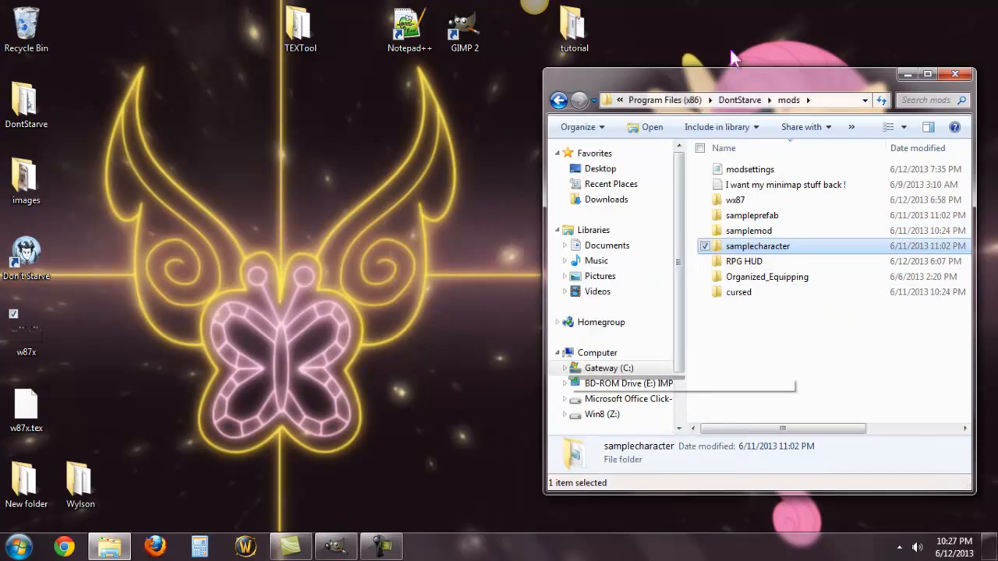
right_click(665, 18)
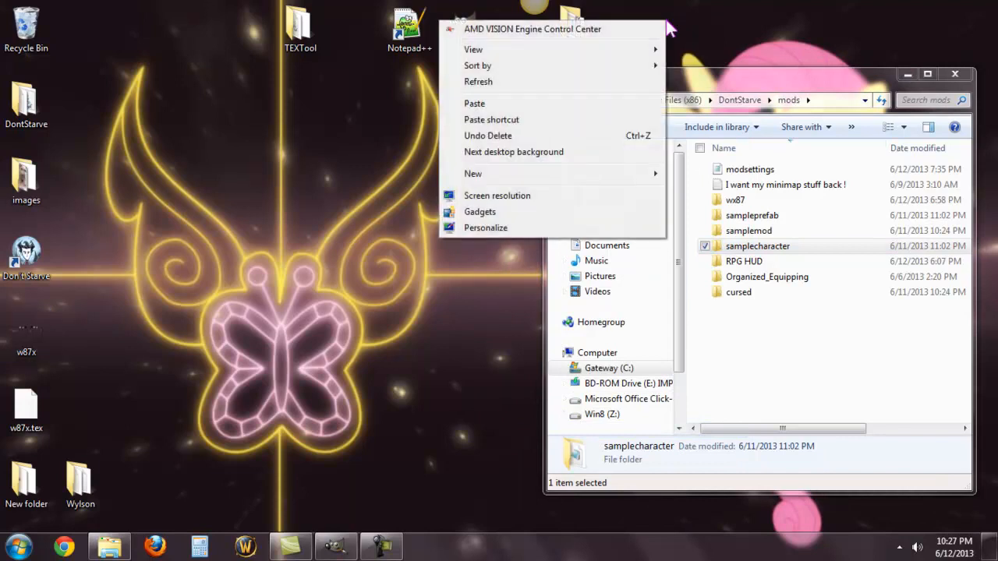
click(629, 103)
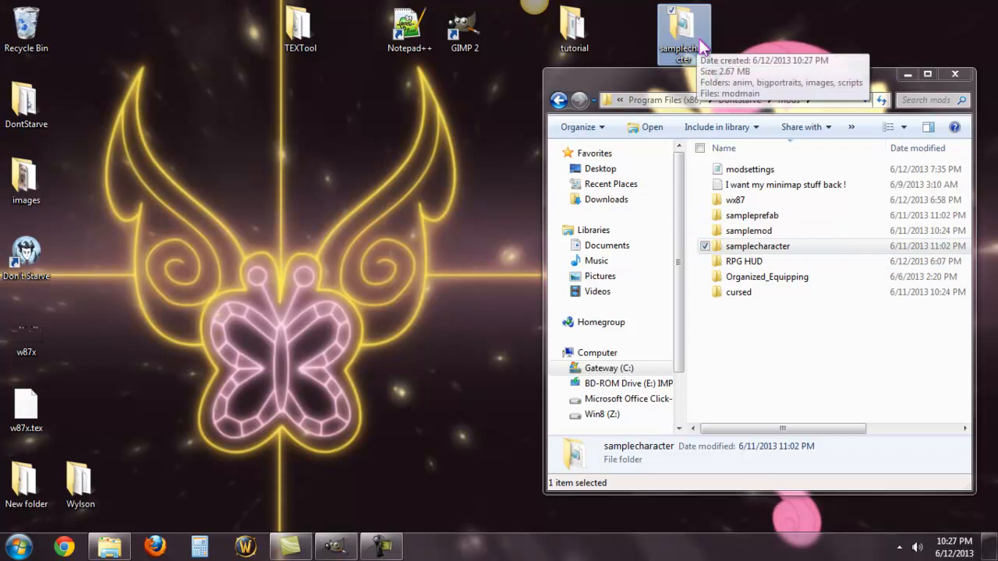
click(907, 75)
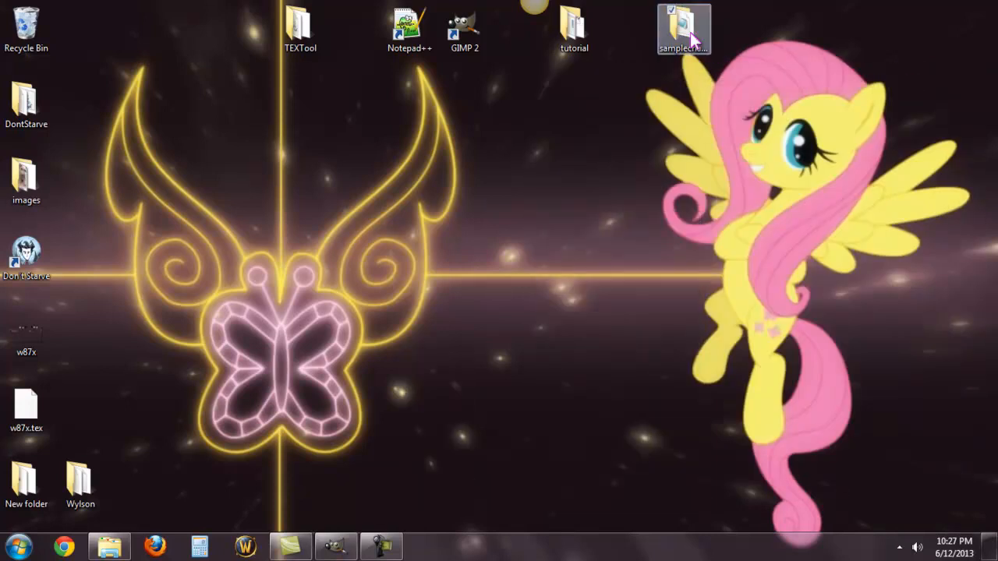
Step: Rename the samplecharacter copy on the desktop as w87
right_click(690, 32)
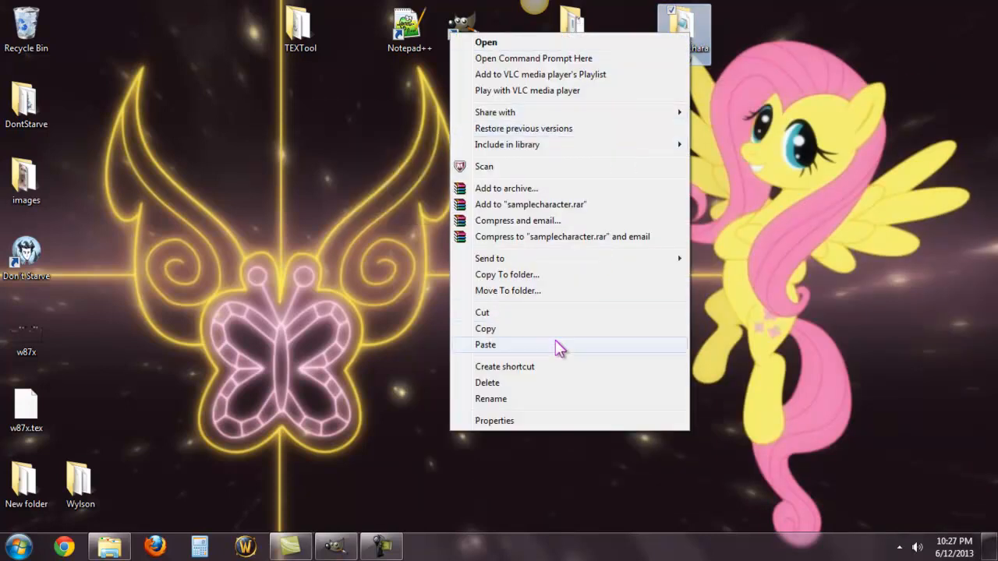
click(527, 398)
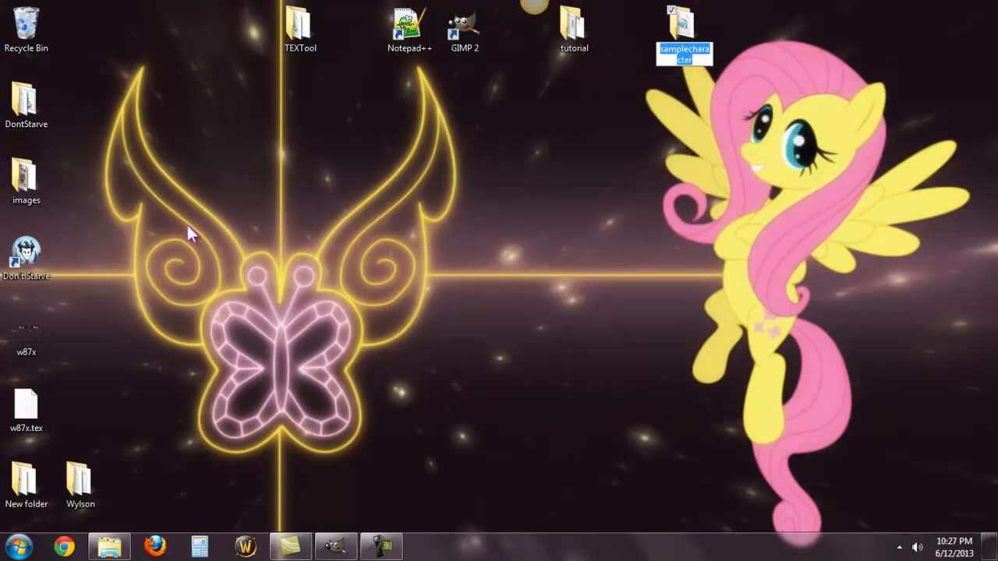
text(w)
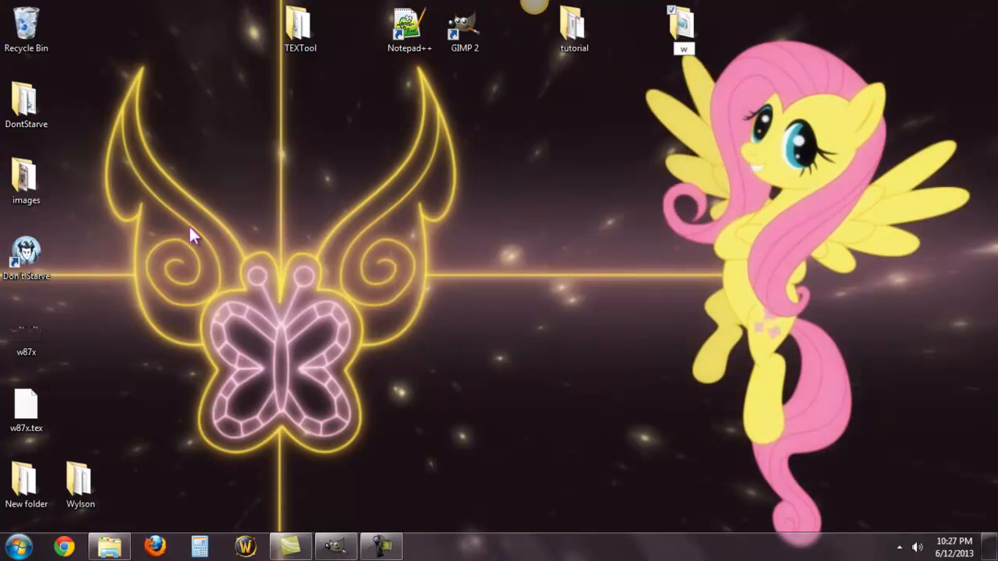
text(87)
key(Return)
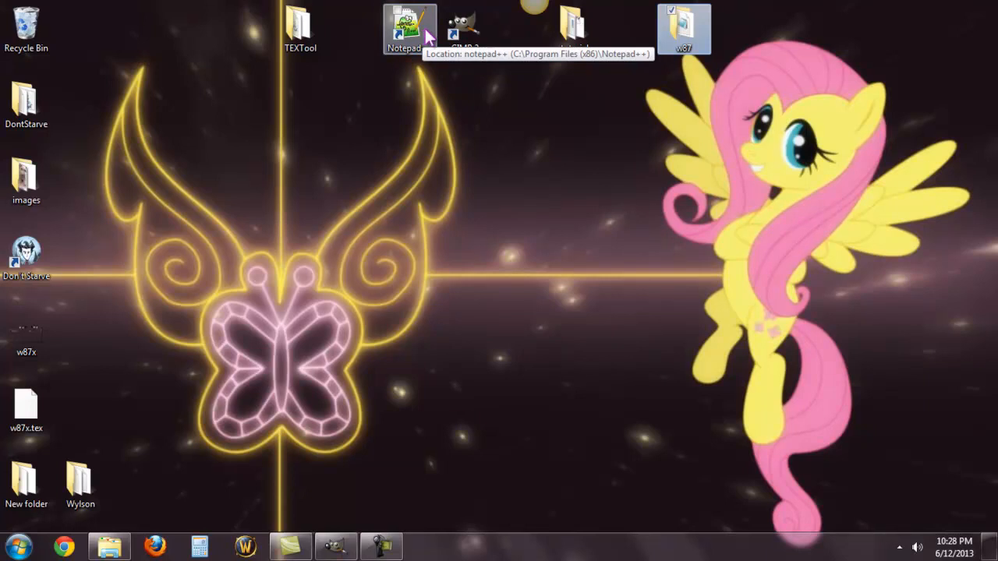
Step: Look through the contents of the tutorial and TEXTool folders on the desktop, closing each one after viewing
click(580, 31)
double_click(580, 31)
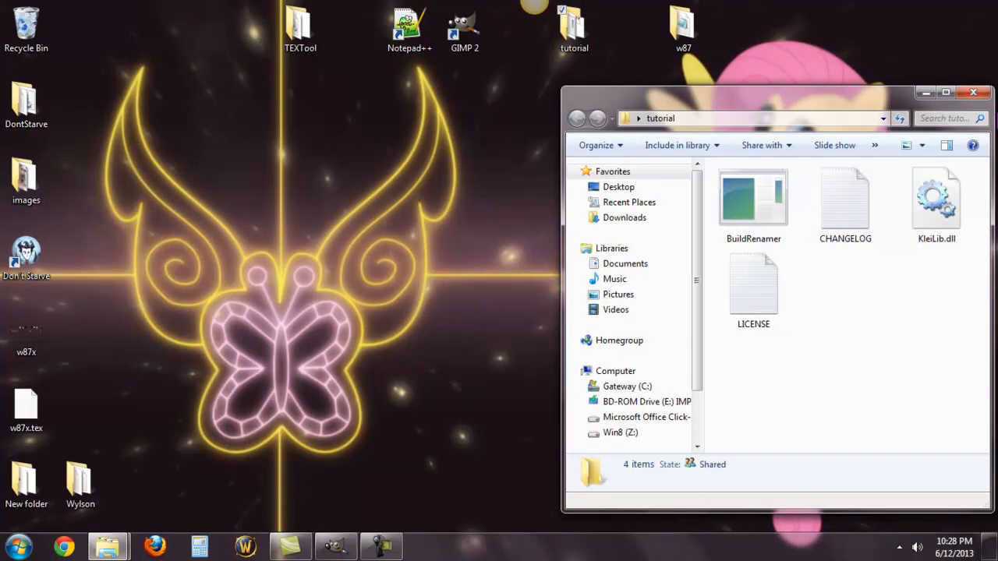
click(971, 92)
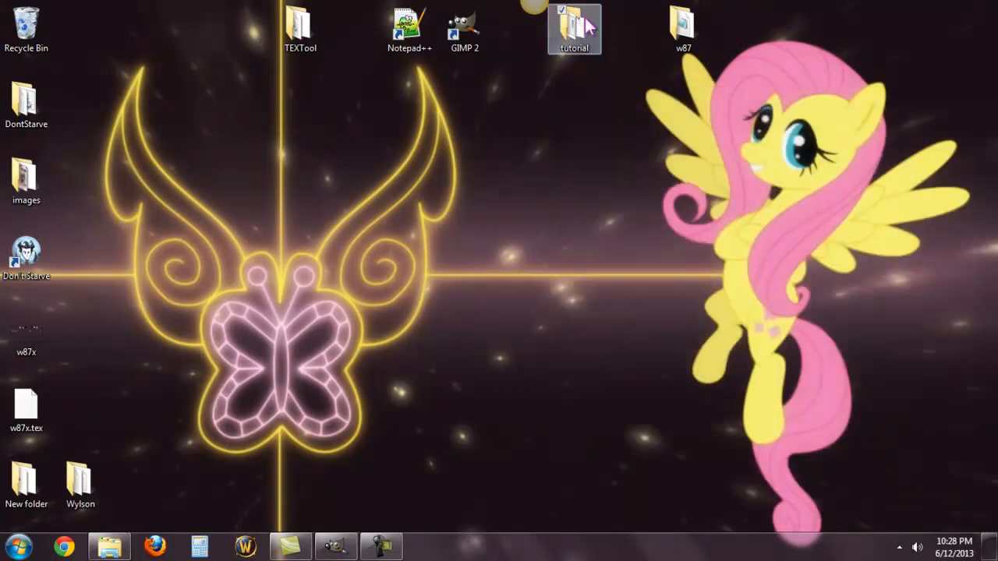
double_click(301, 35)
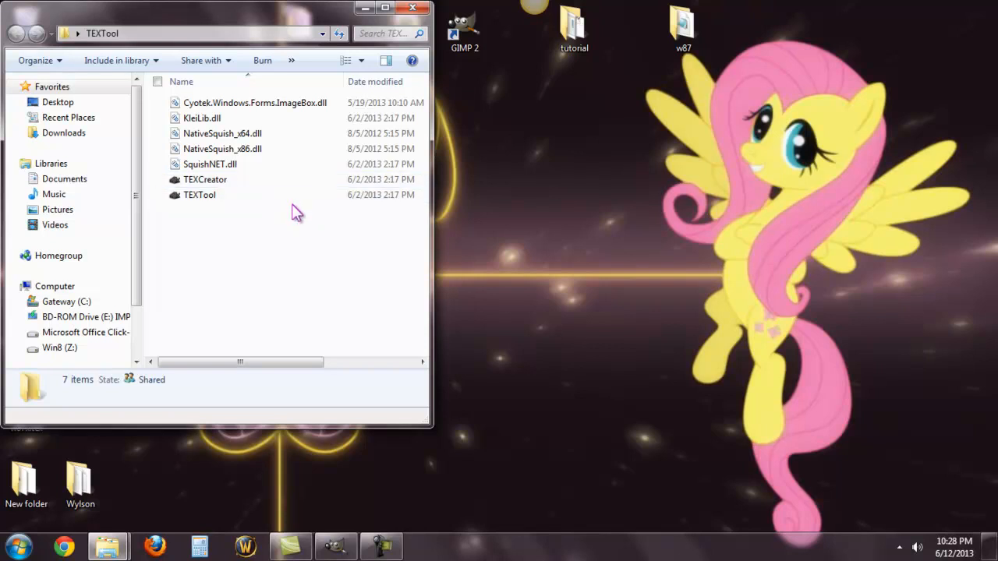
click(412, 7)
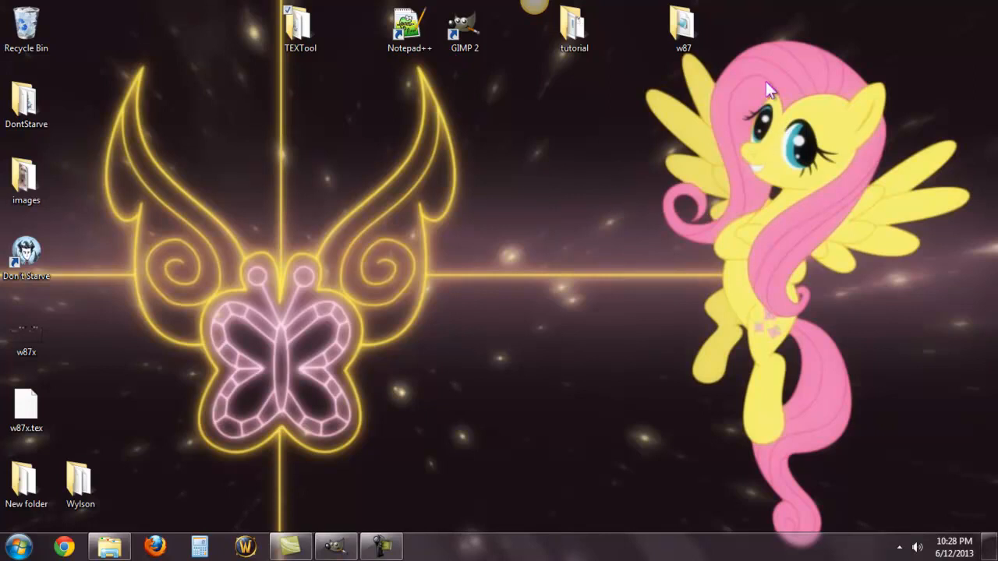
Step: Open the w87 folder and review its anim, bigportraits, images and scripts folders and the modmain file
click(689, 31)
double_click(689, 31)
drag(319, 43, 759, 102)
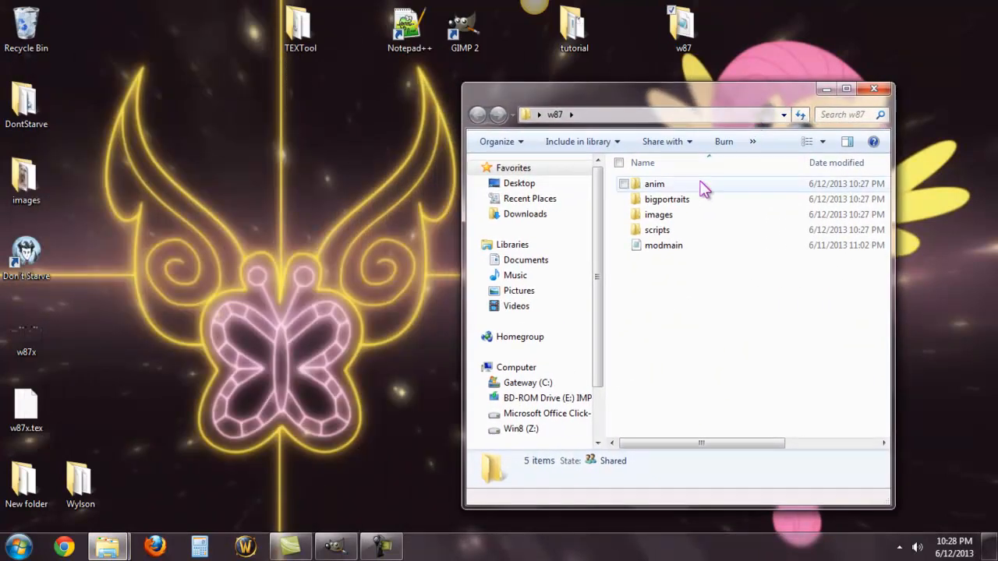
click(702, 187)
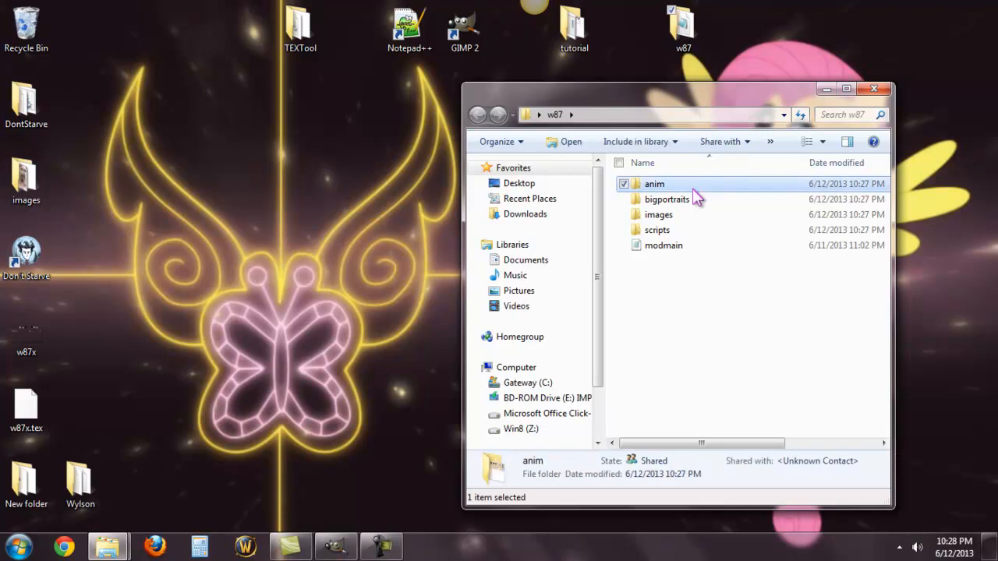
click(687, 202)
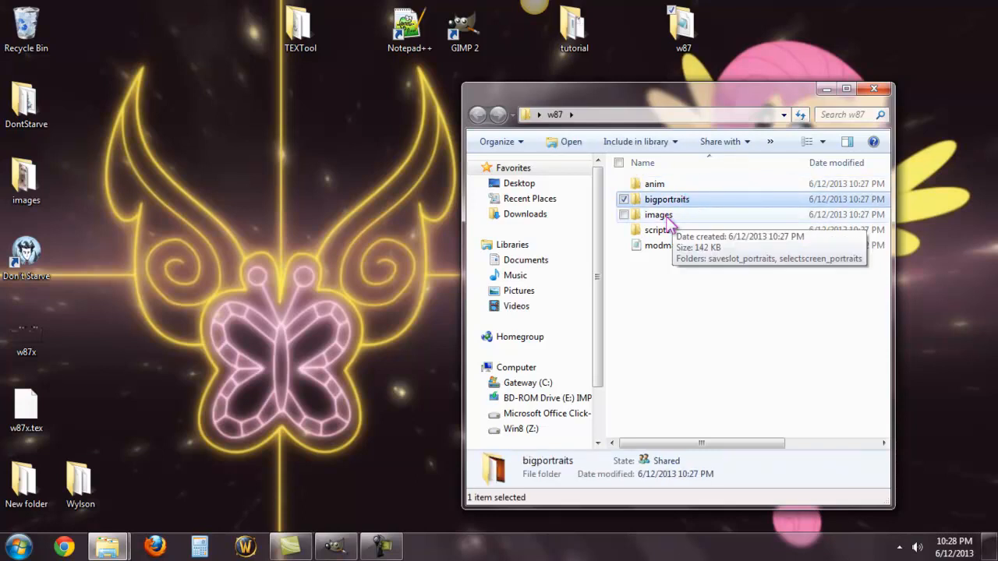
click(668, 222)
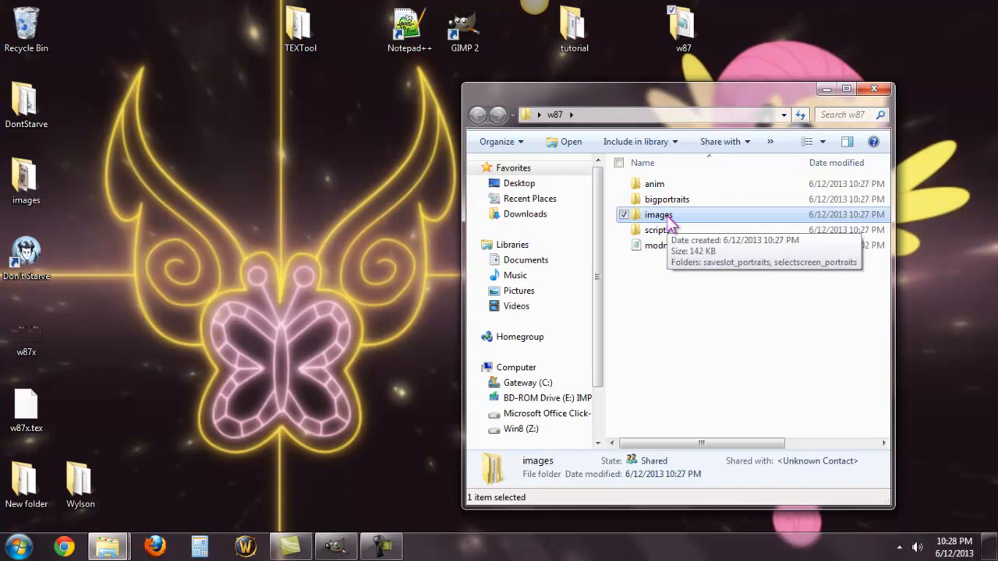
click(669, 233)
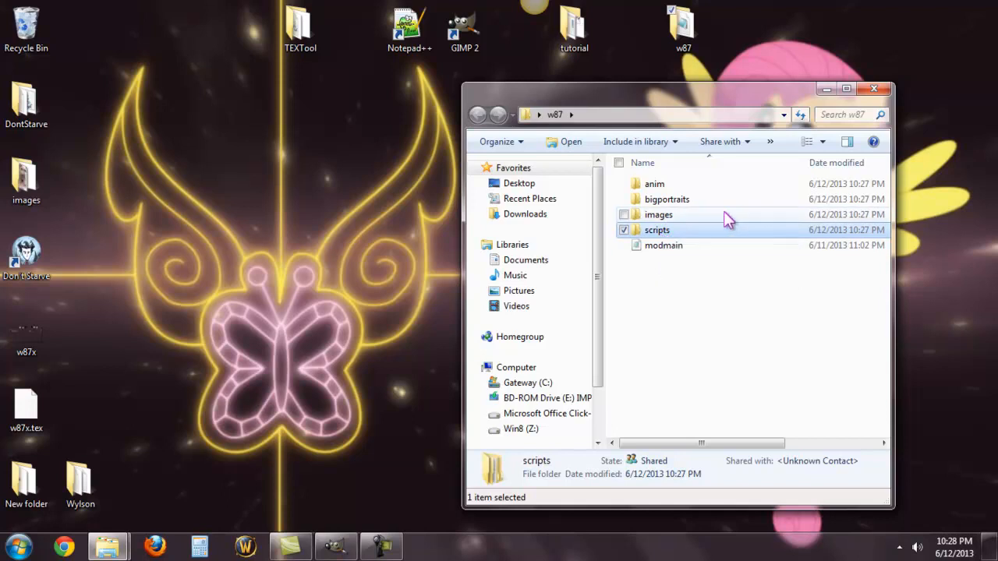
click(675, 248)
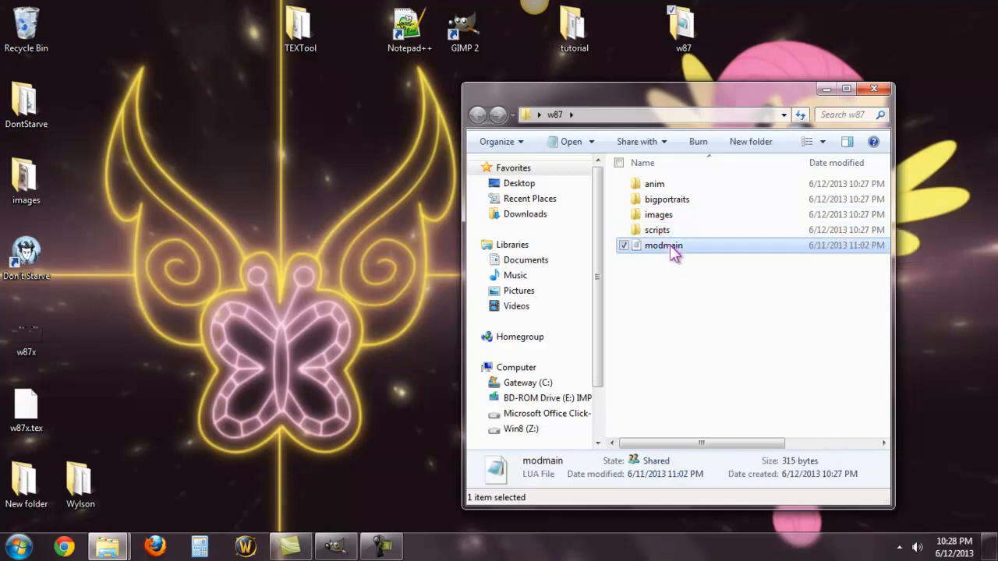
Step: Open the anim folder inside w87 and review the template_player_character image and the wod archive
double_click(676, 184)
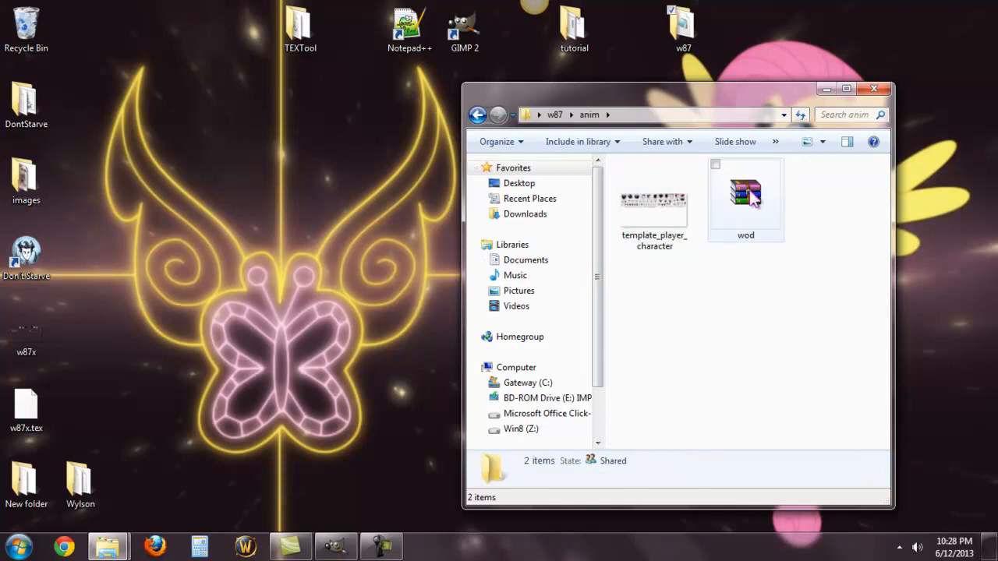
click(672, 256)
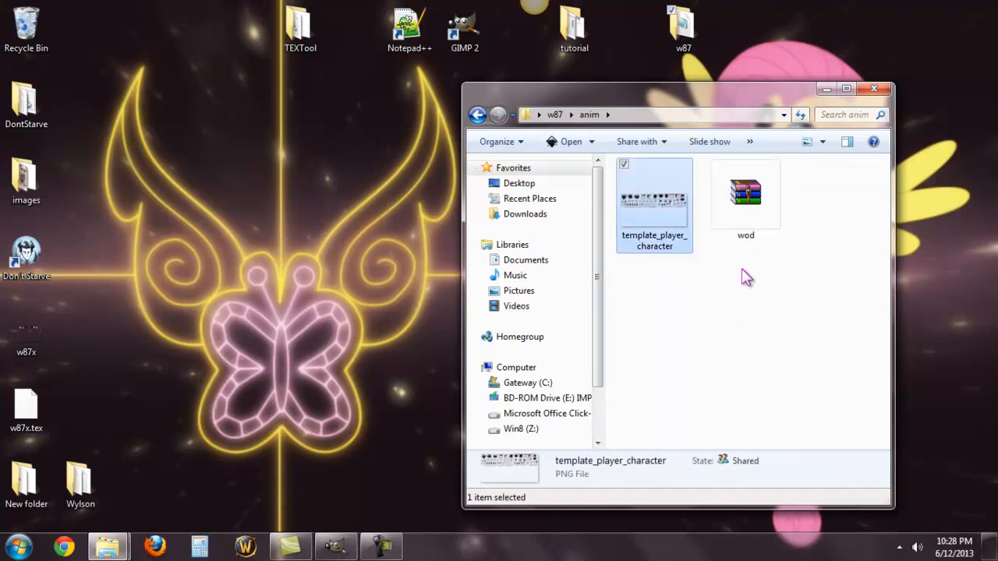
click(747, 226)
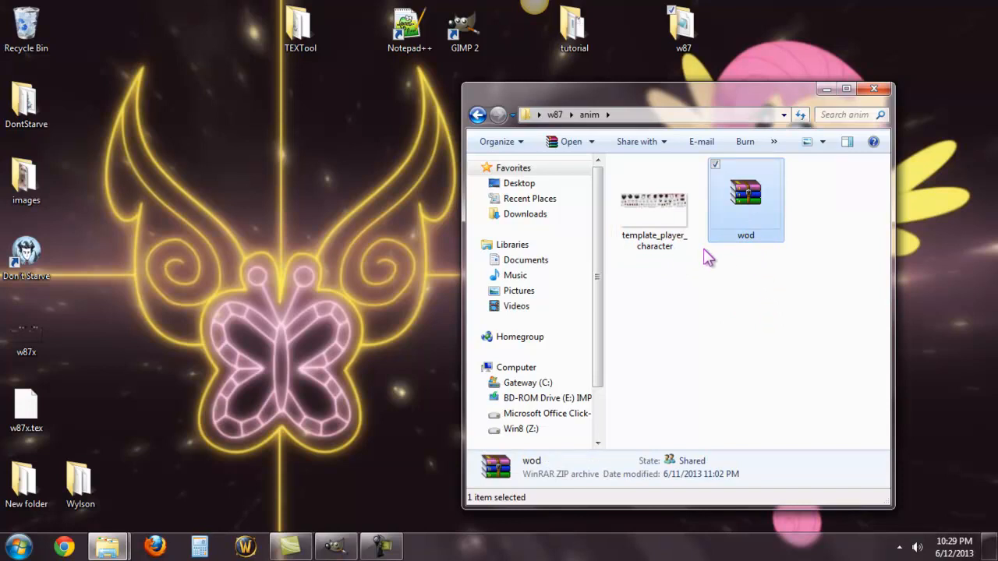
click(679, 231)
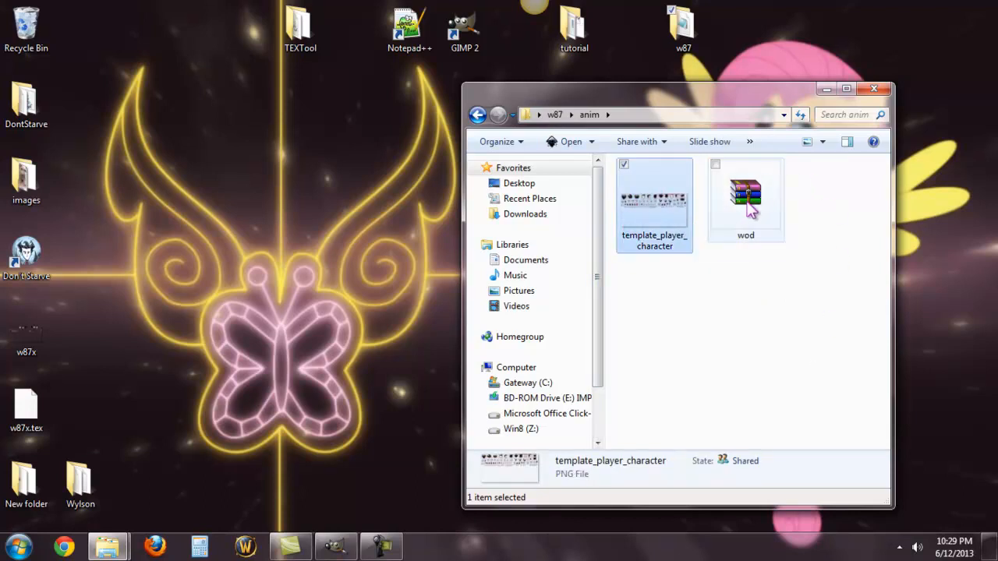
click(748, 209)
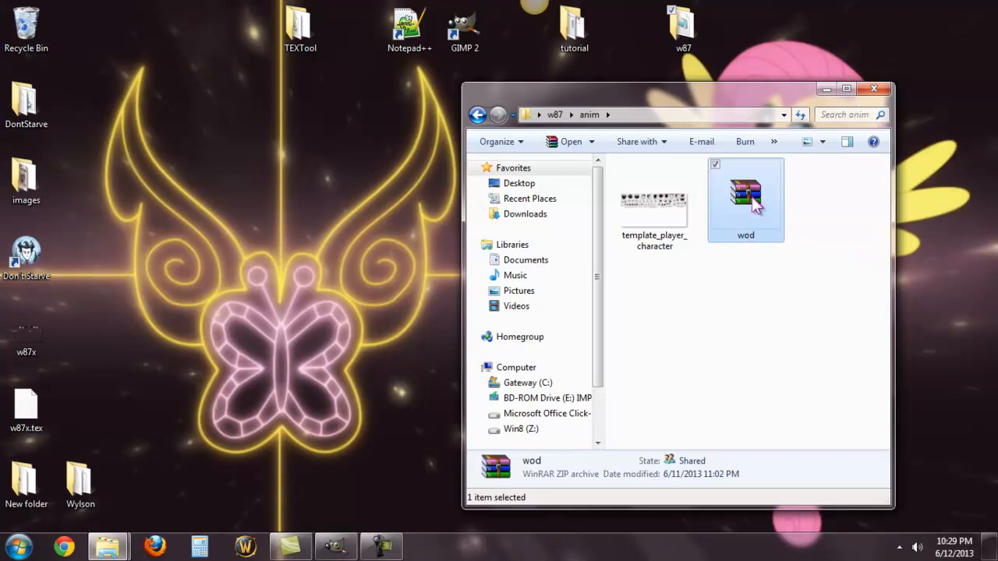
right_click(755, 201)
click(806, 252)
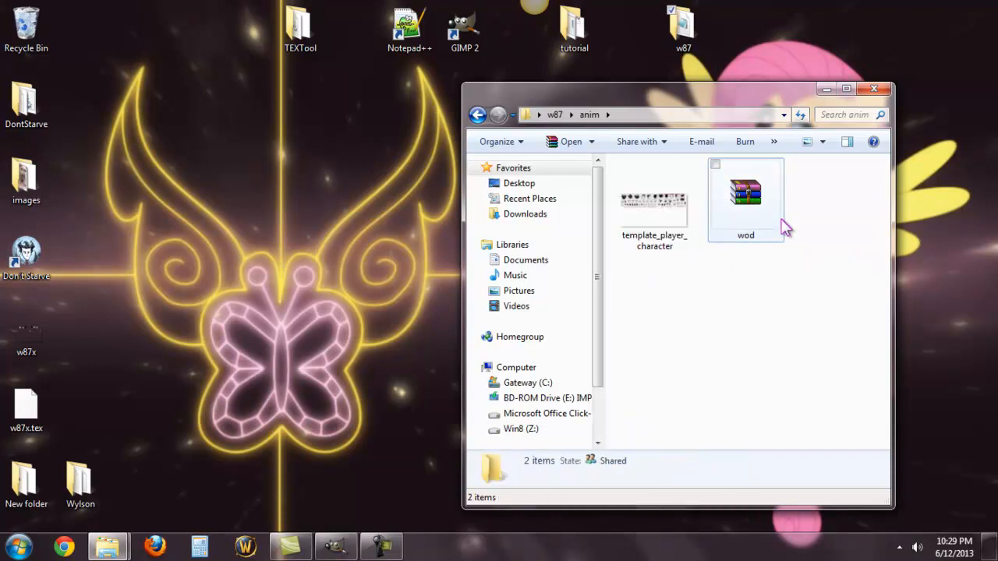
Step: Inspect atlas-0.tex and build.bin inside the wod archive, then close the archive
double_click(748, 226)
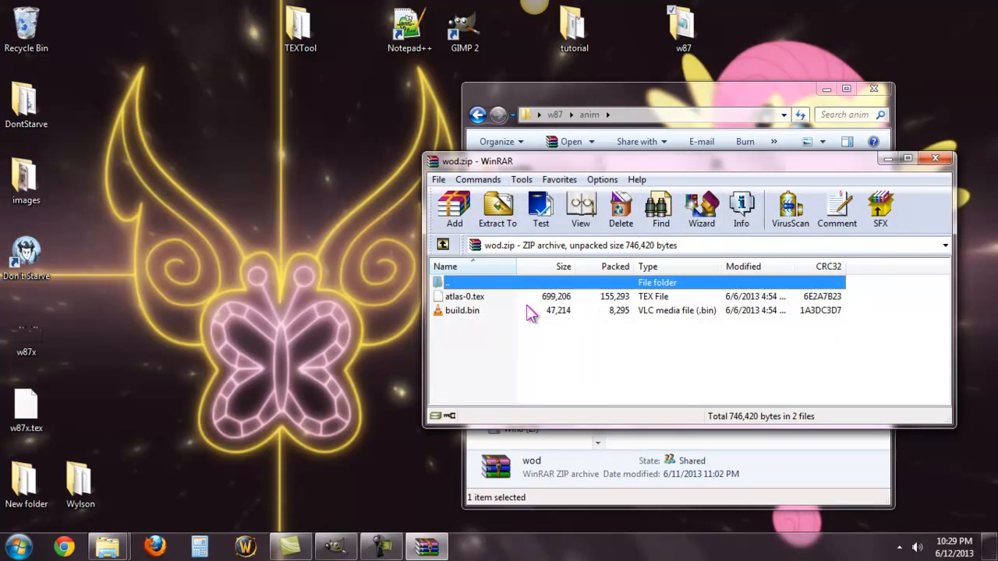
click(512, 298)
drag(711, 163, 588, 261)
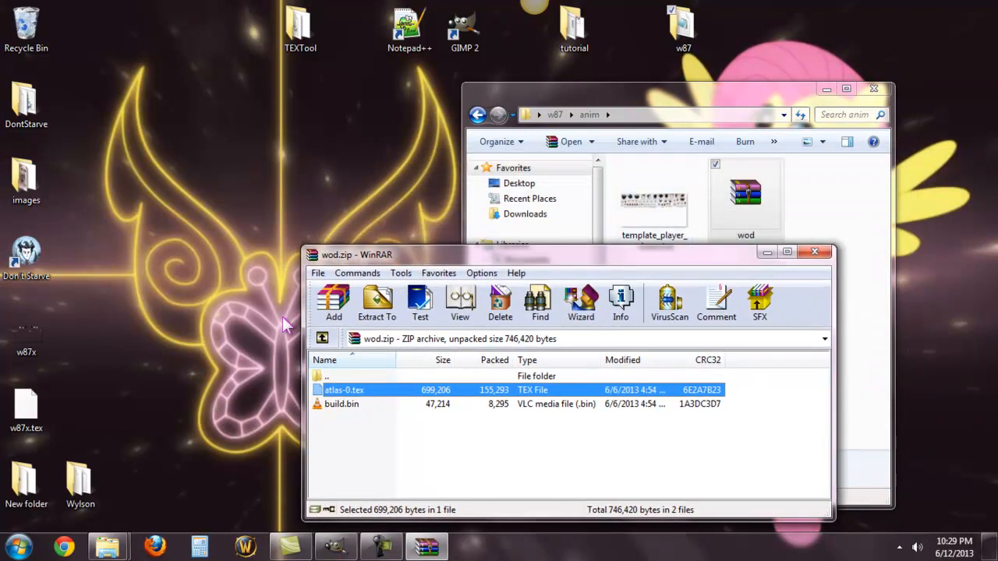
click(335, 405)
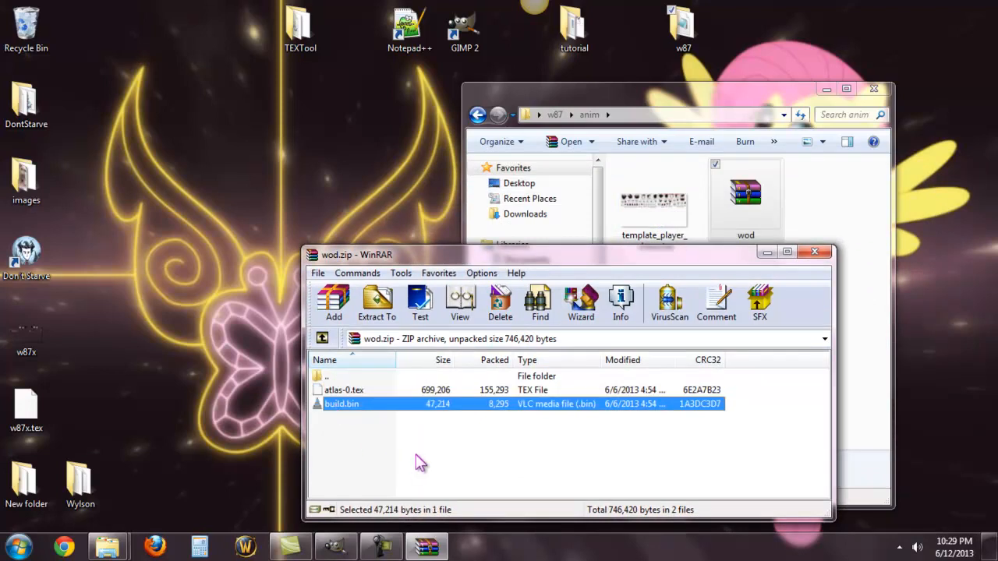
click(814, 252)
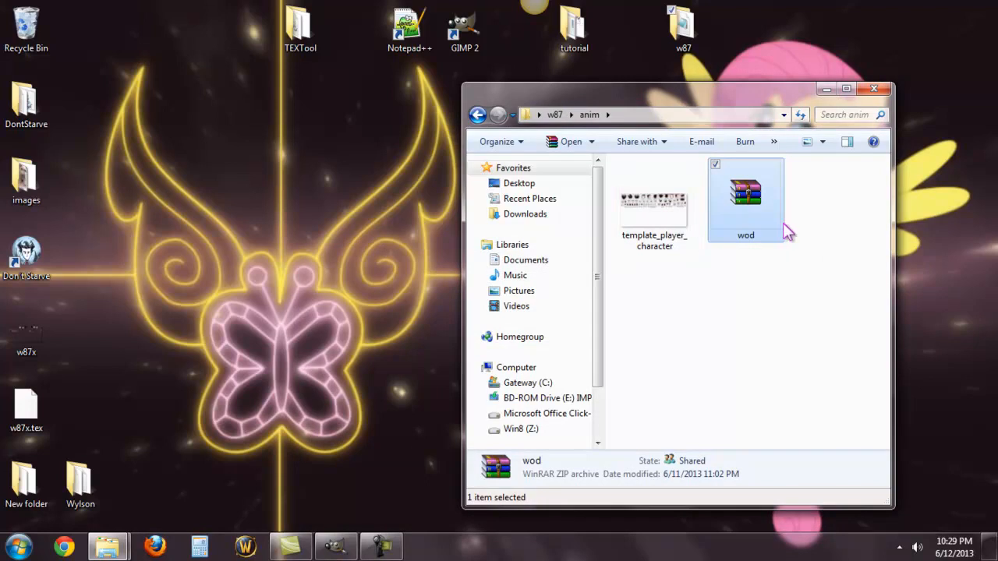
Step: Rename the wod archive in the anim folder to w87
right_click(753, 223)
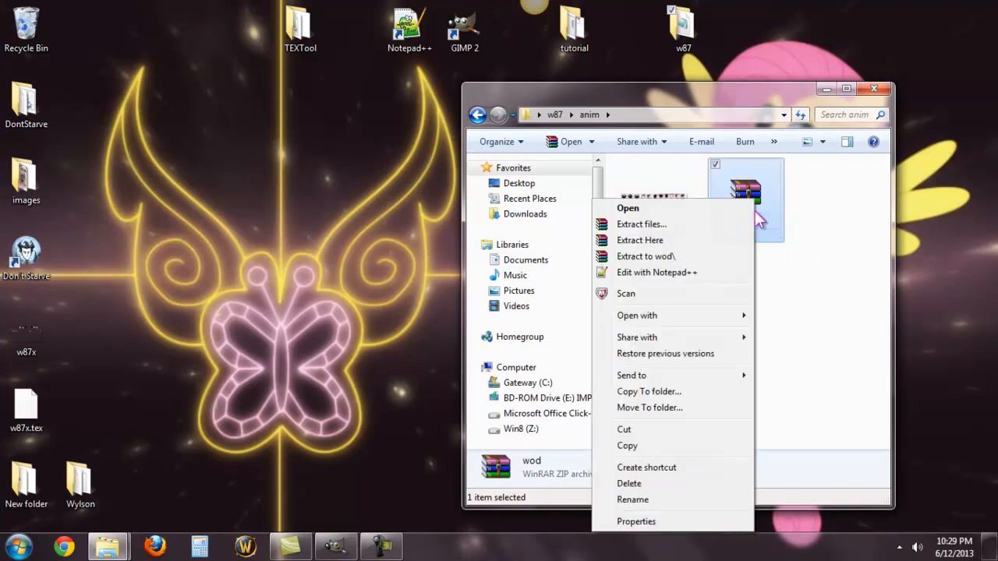
click(646, 500)
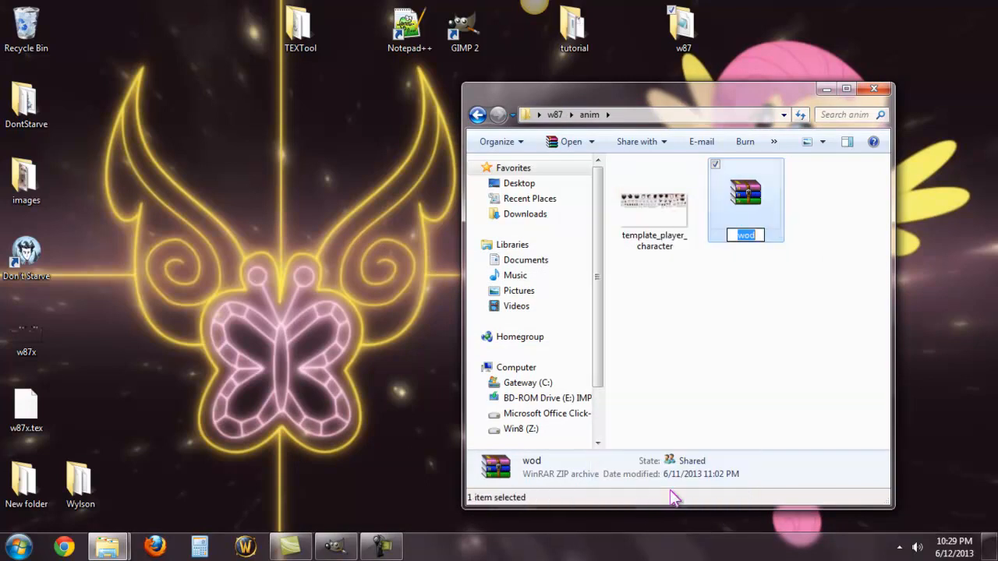
text(w87)
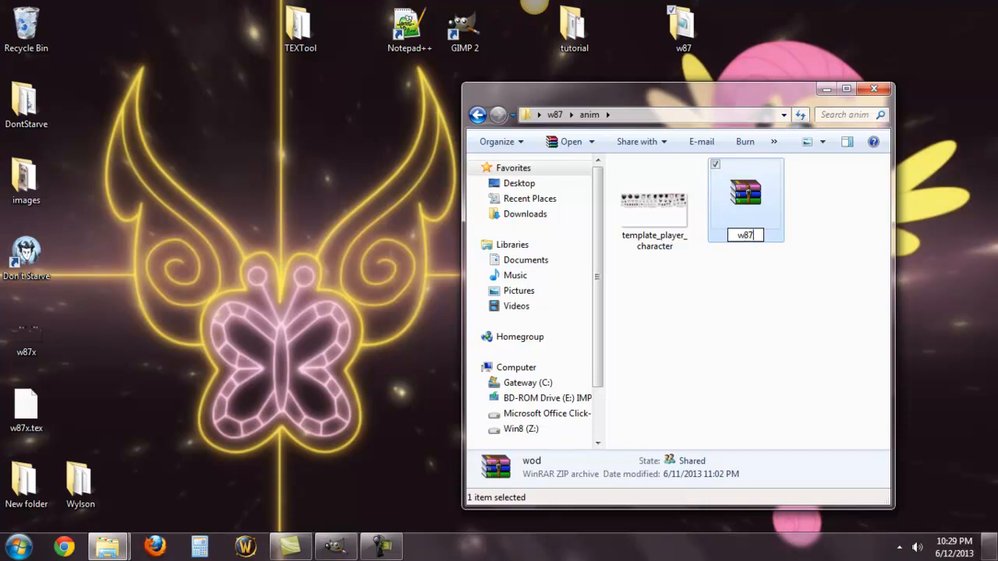
click(778, 337)
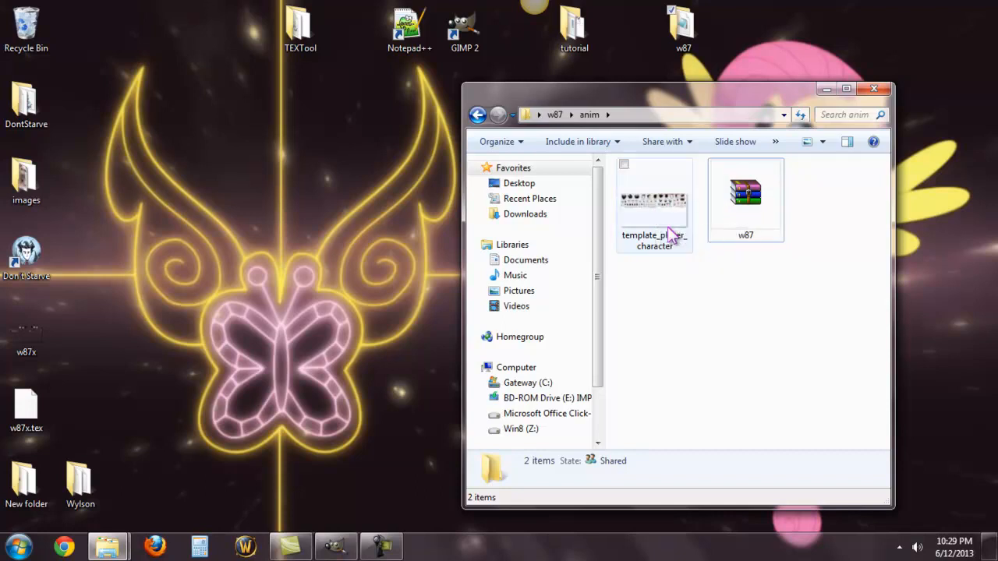
Step: Switch to GIMP and add a transparent 1024 x 512 px layer to the template_player_character image
double_click(464, 27)
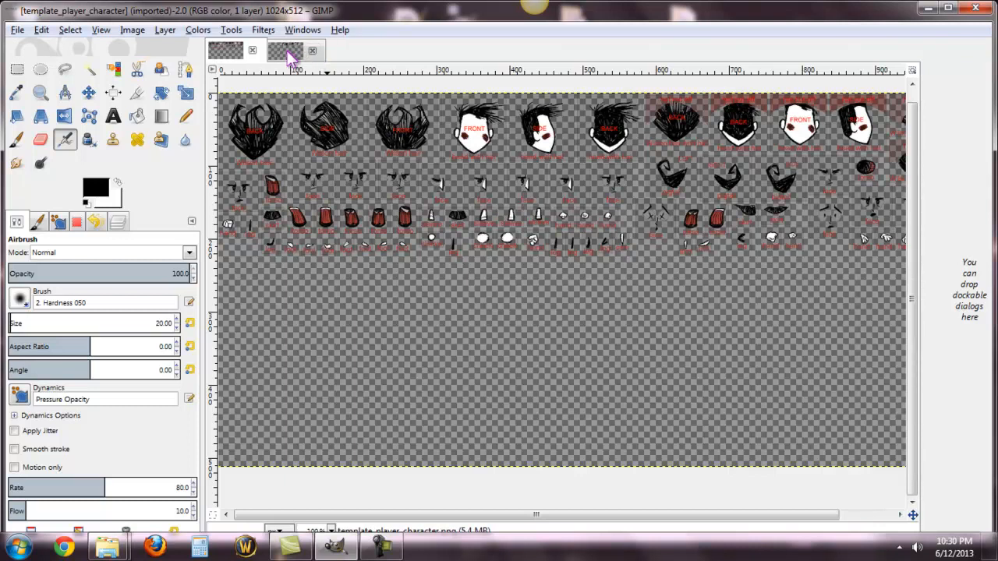
click(286, 53)
click(233, 53)
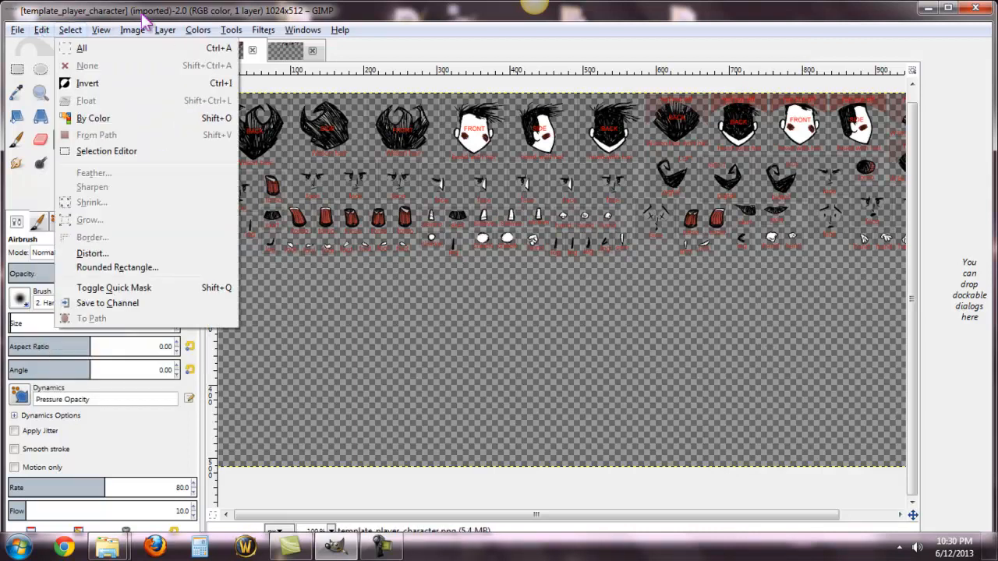
click(182, 45)
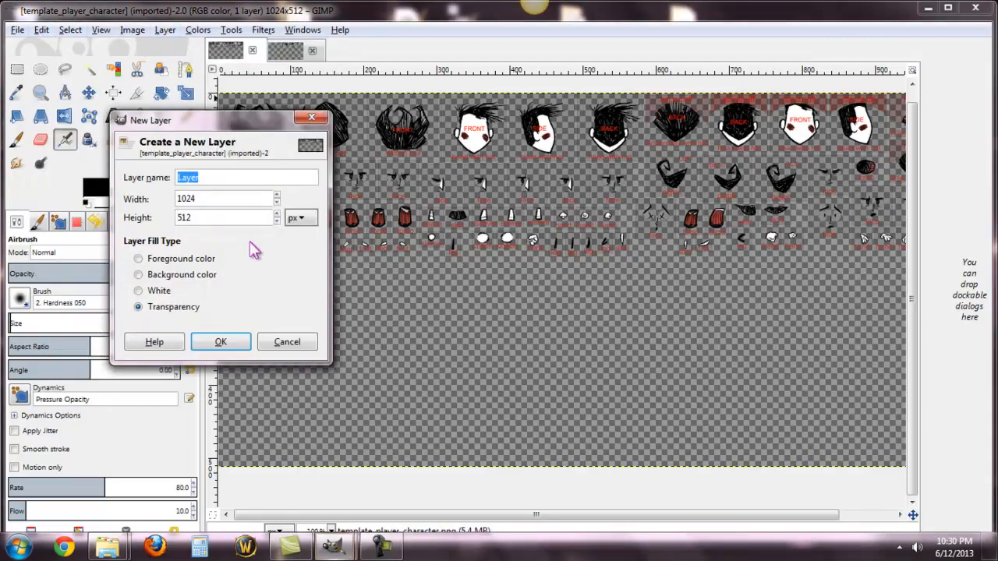
click(222, 348)
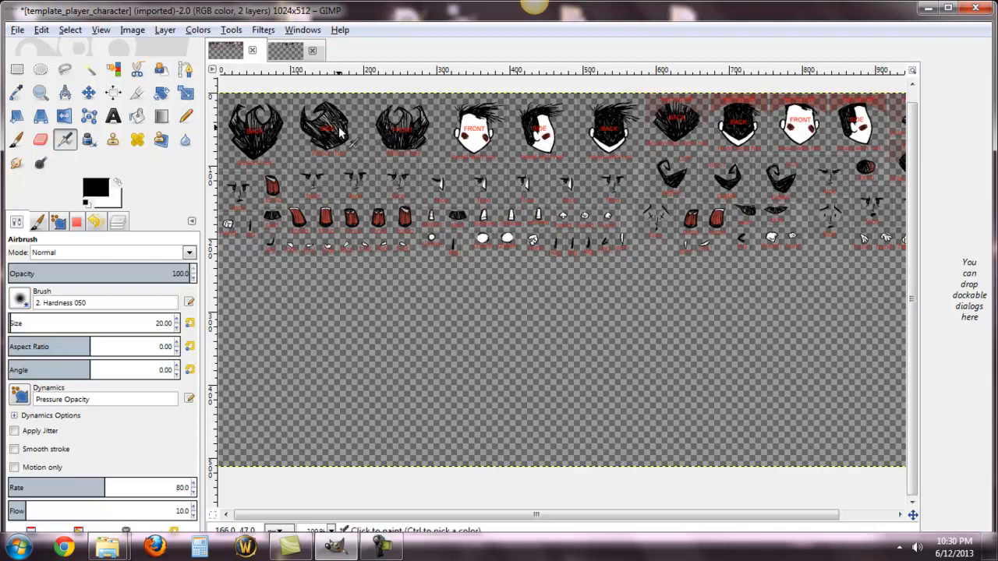
Step: Examine the labelled body parts across the template image and compare them with the finished w87x character sheet
drag(551, 518, 605, 515)
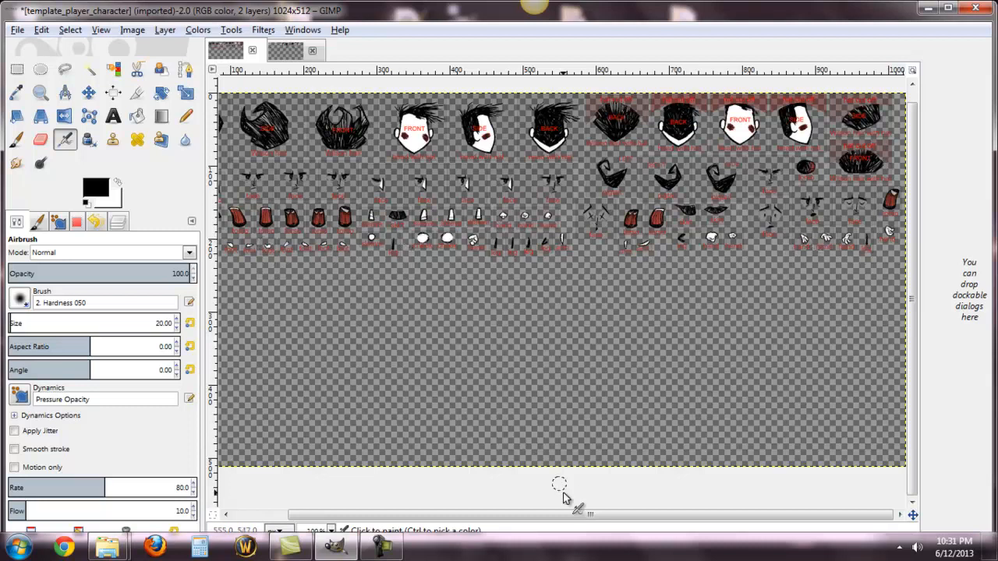
drag(577, 517, 517, 519)
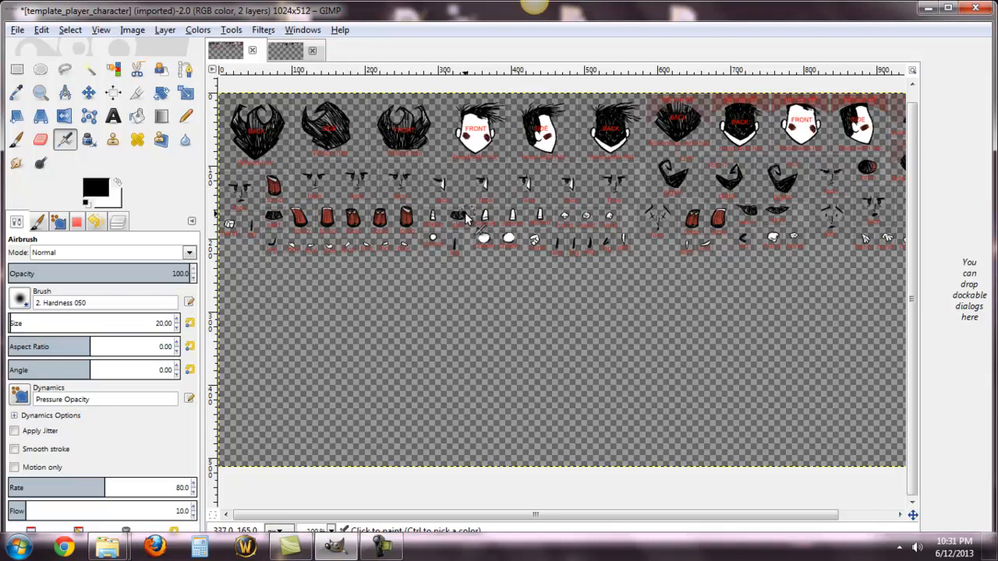
drag(564, 525, 728, 535)
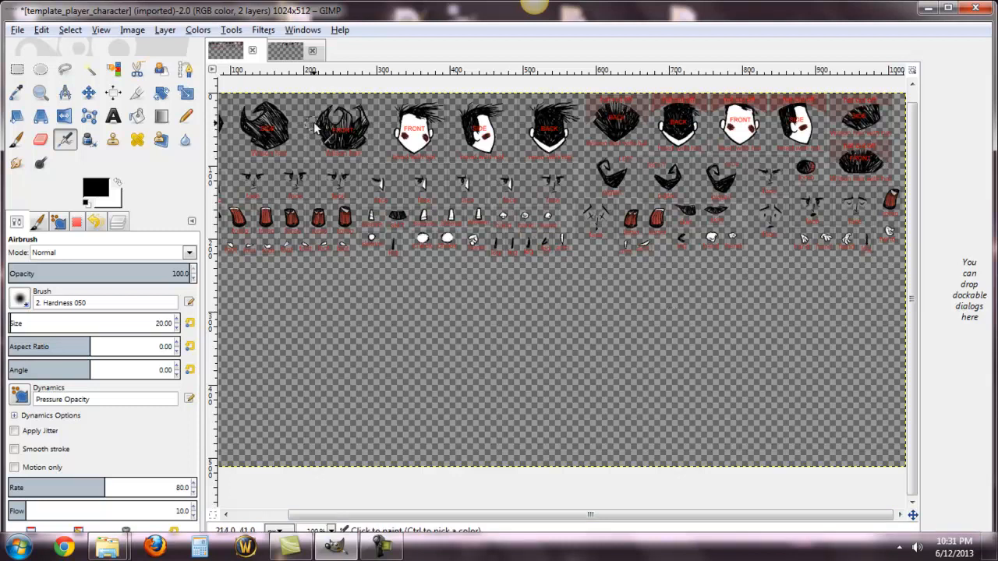
click(291, 53)
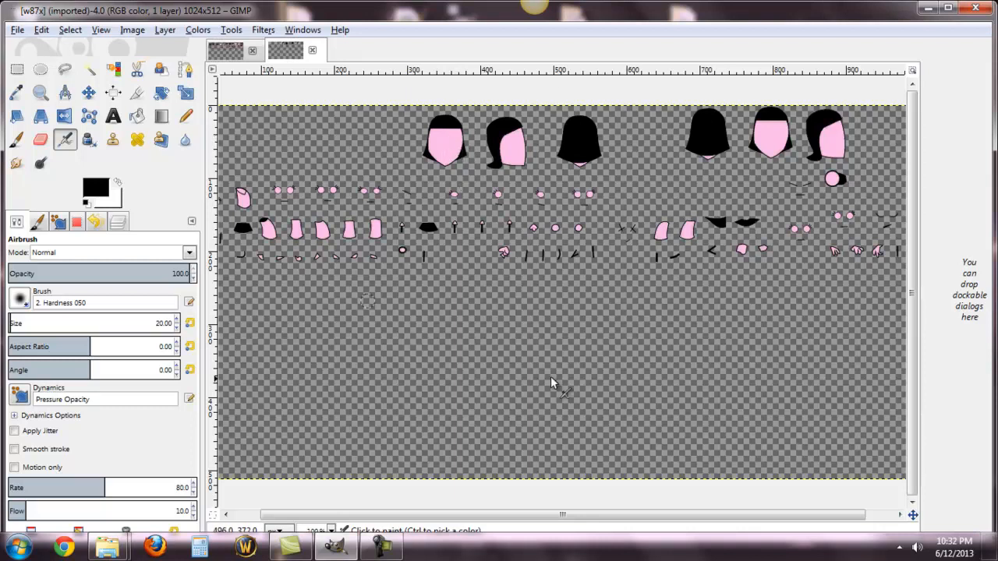
drag(507, 522, 462, 530)
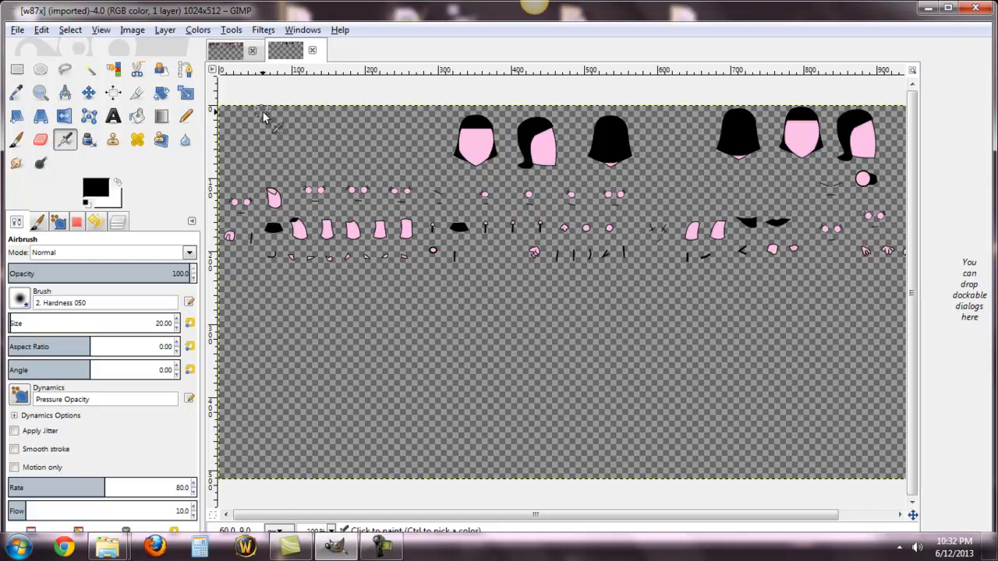
Step: Save the w87x image to the desktop as w87x.xcf
click(19, 31)
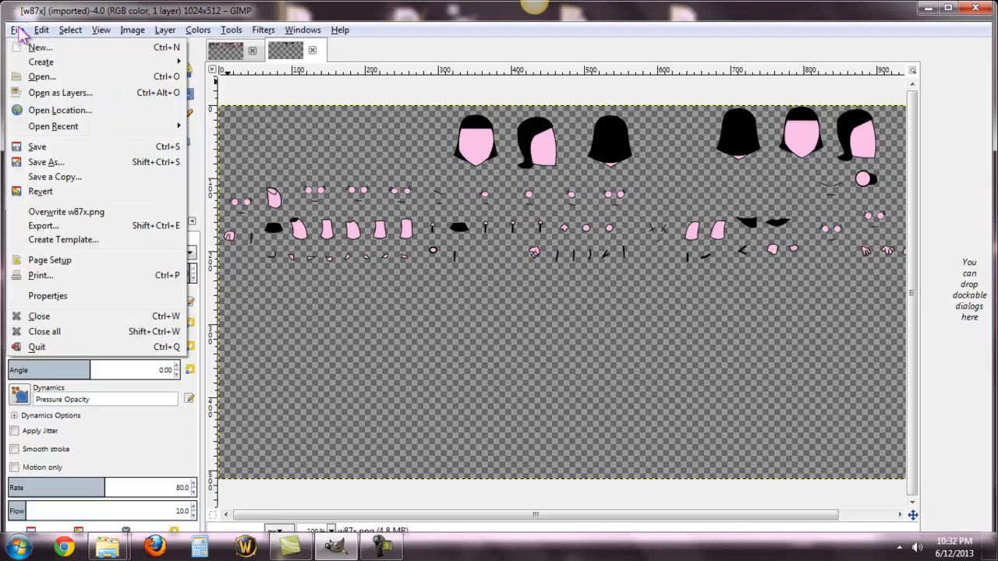
click(40, 148)
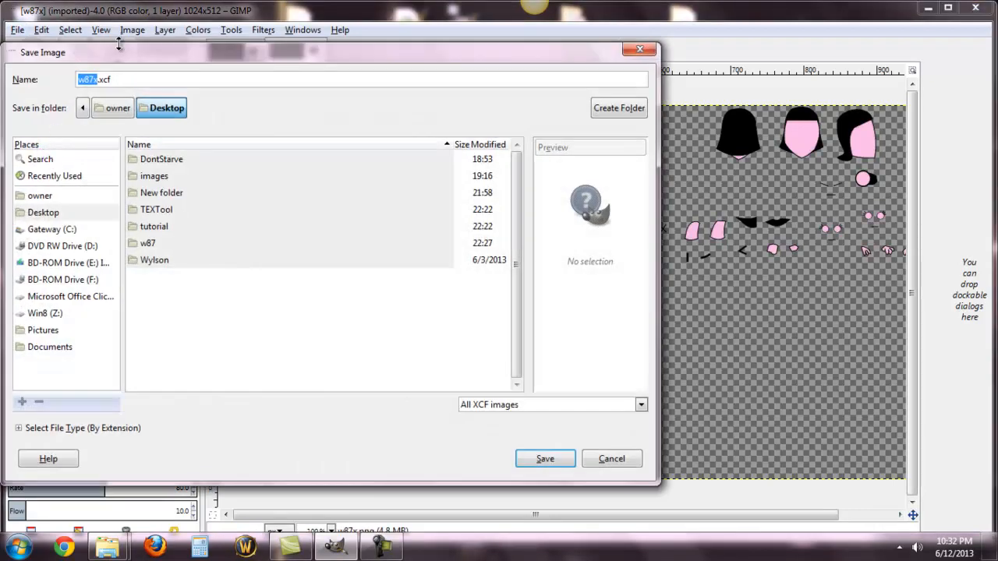
click(545, 459)
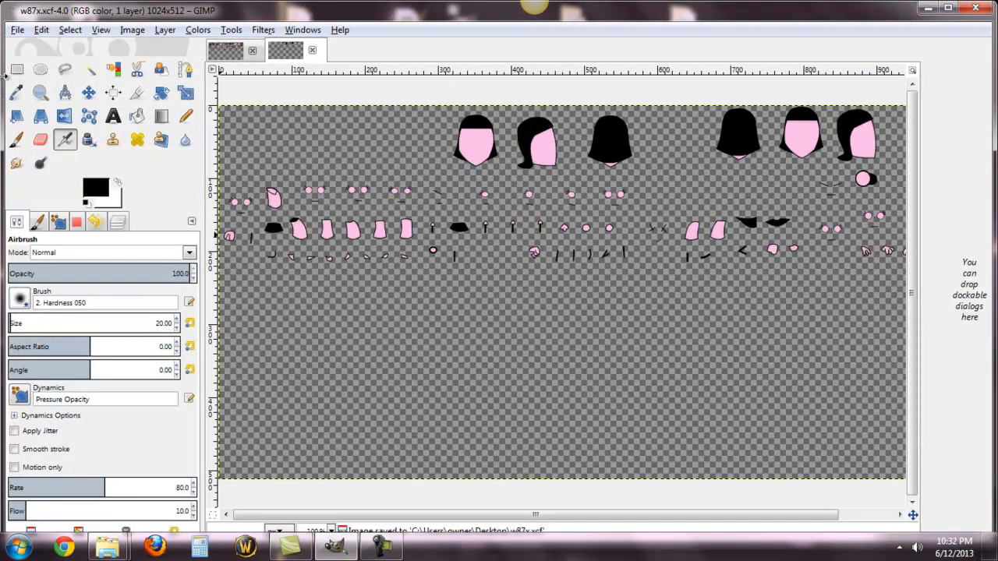
Step: Export the image to the desktop as w87x.png with the default PNG options, replacing the existing file, and minimize GIMP
click(18, 31)
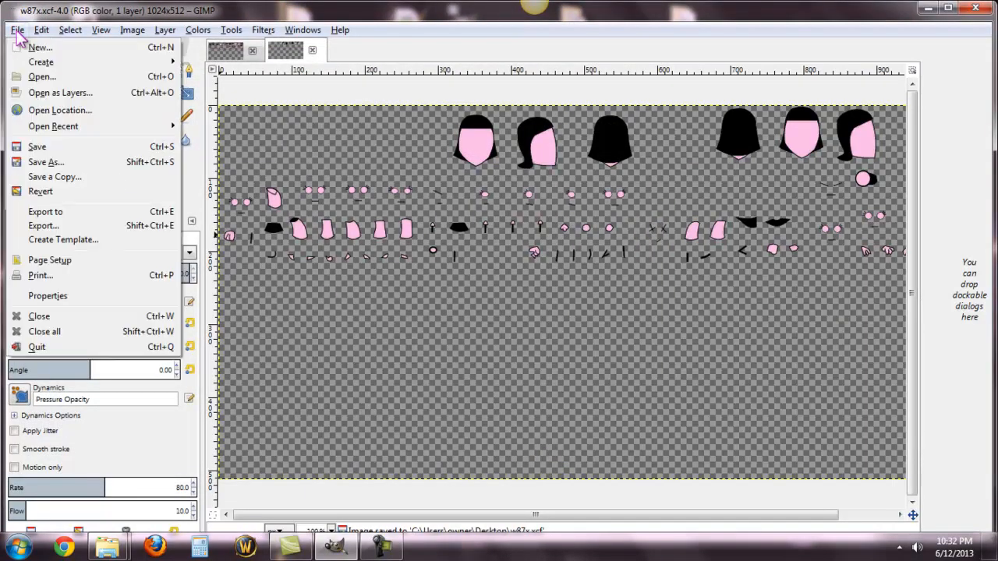
click(65, 226)
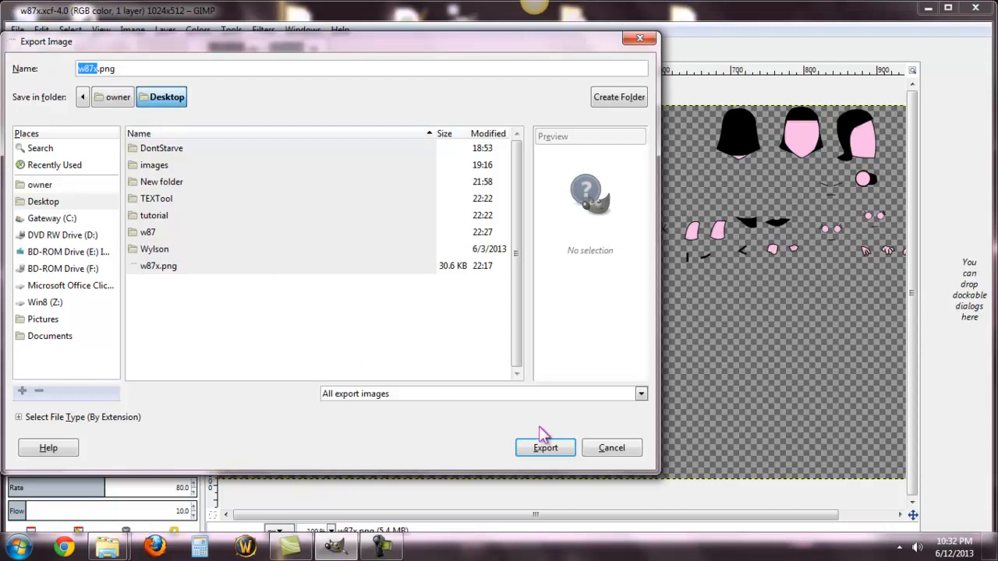
click(546, 449)
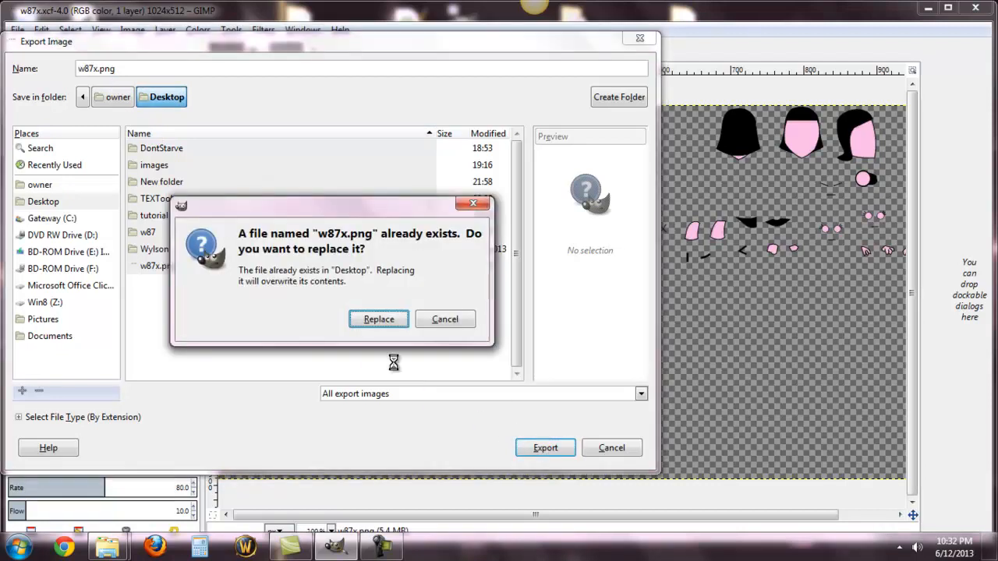
click(378, 320)
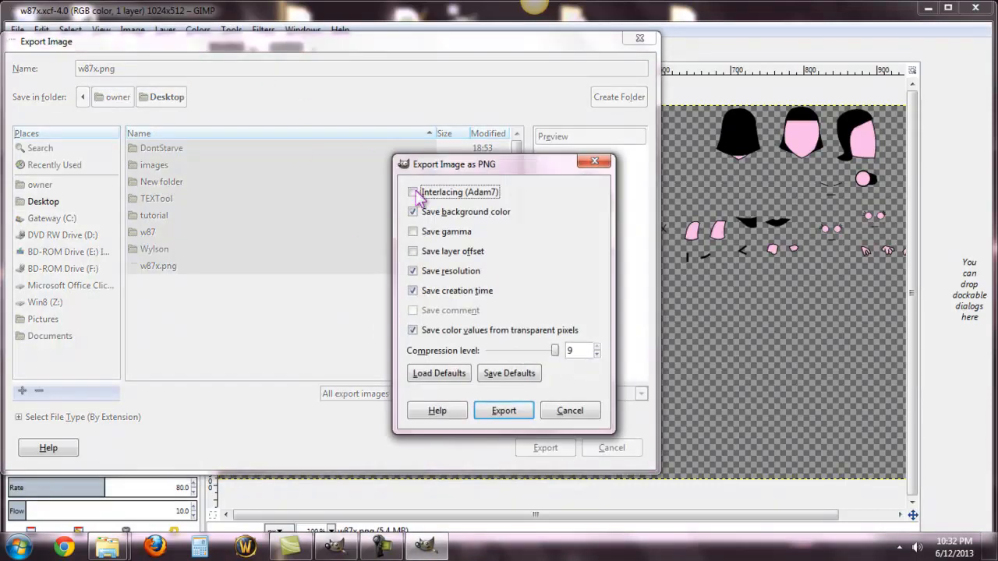
click(503, 411)
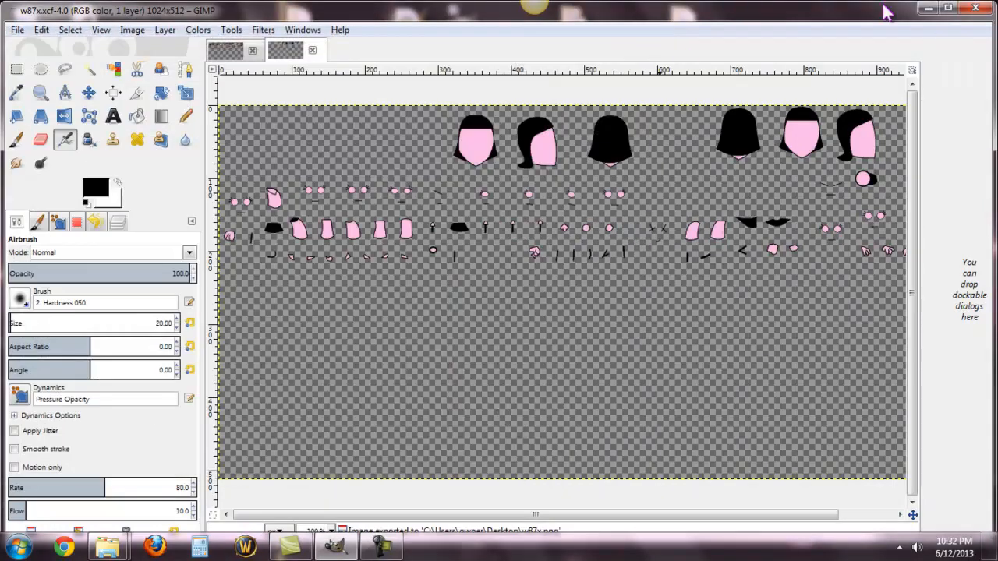
click(927, 9)
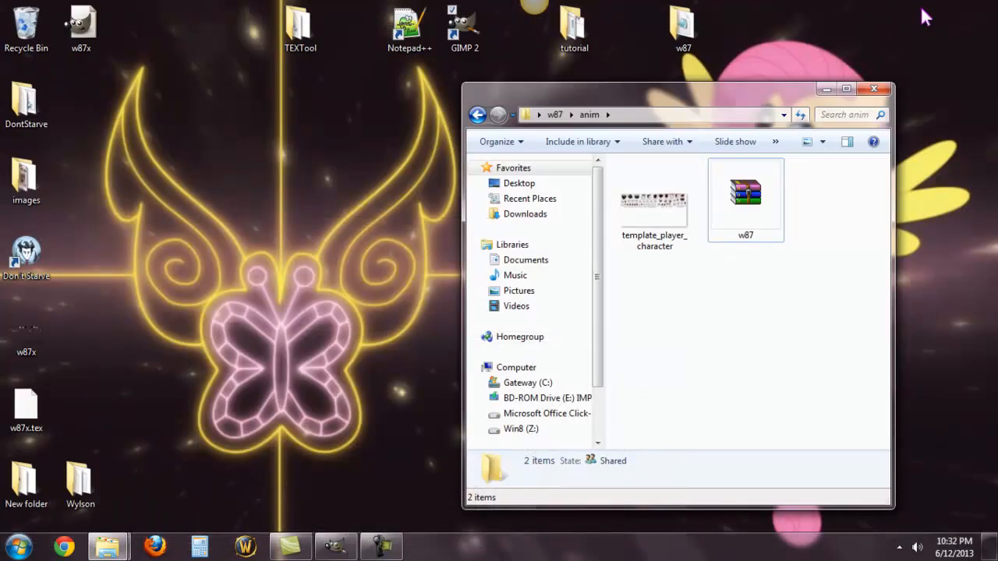
Step: Launch TEXCreator from the TEXTool folder and add w87x.png from the desktop as the texture to convert
click(26, 332)
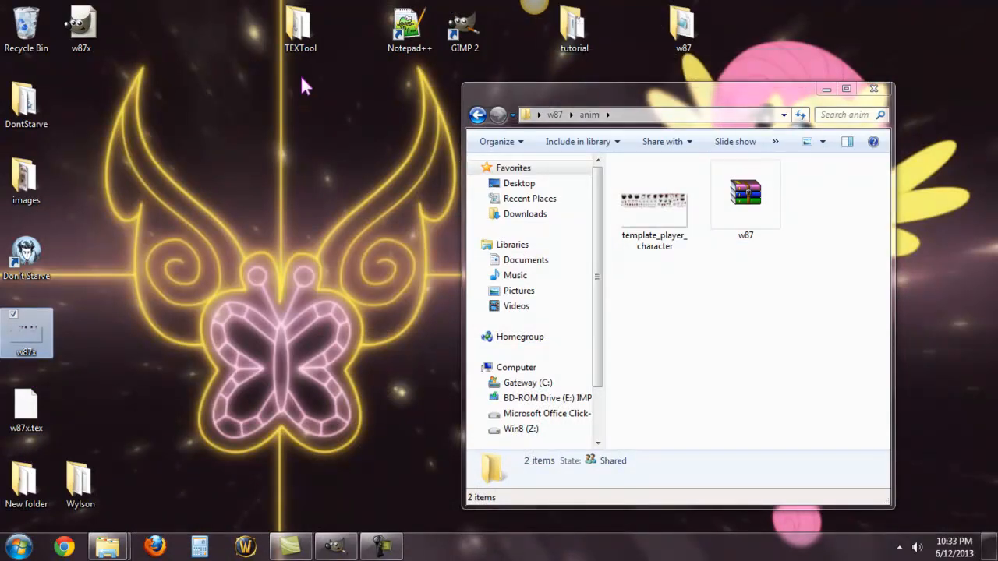
double_click(295, 39)
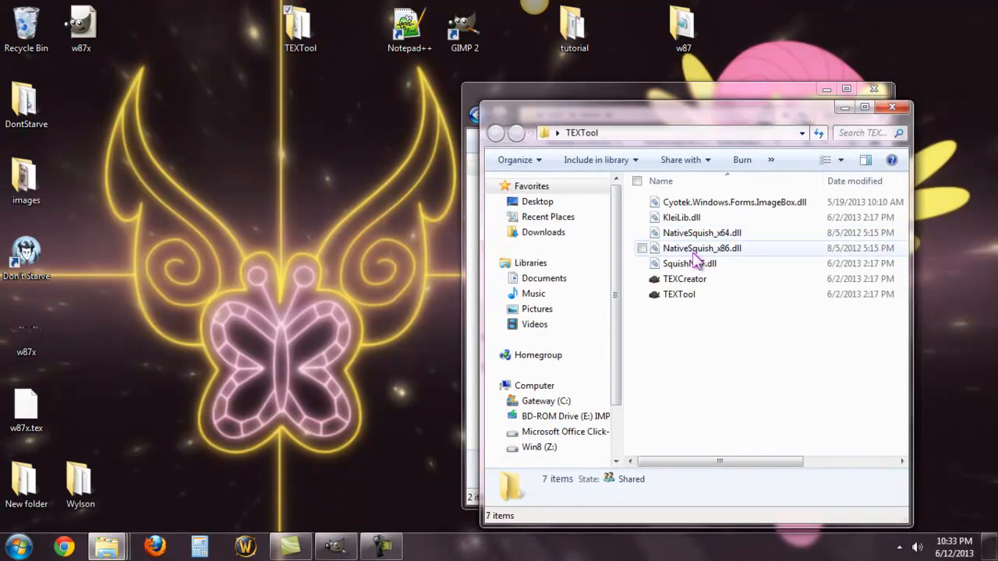
double_click(701, 284)
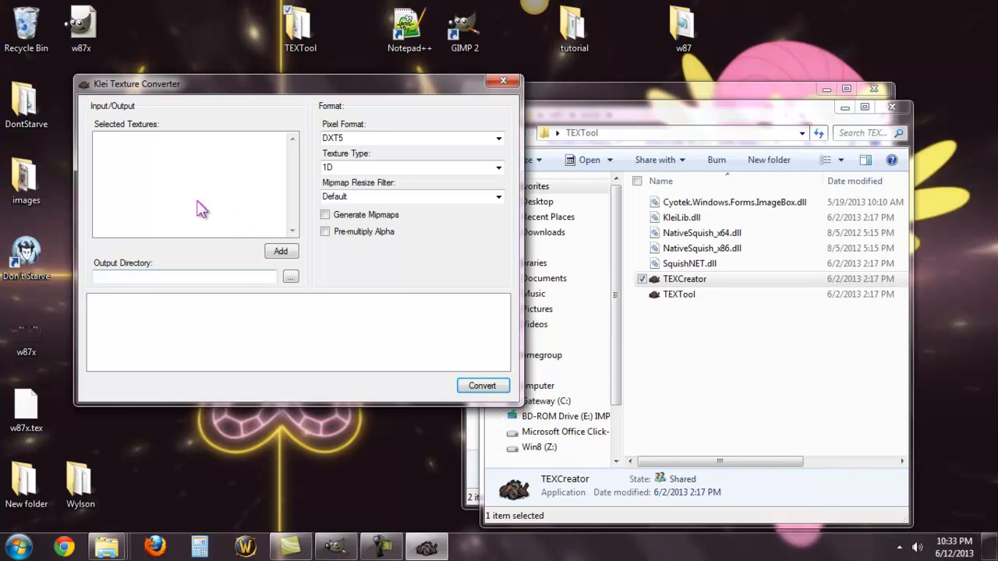
click(282, 251)
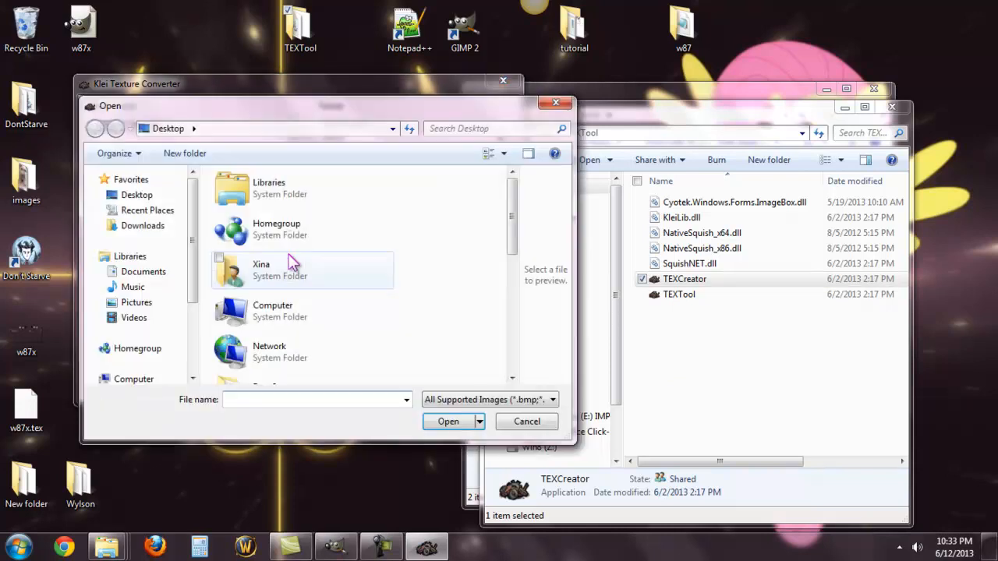
drag(519, 196, 475, 367)
click(270, 376)
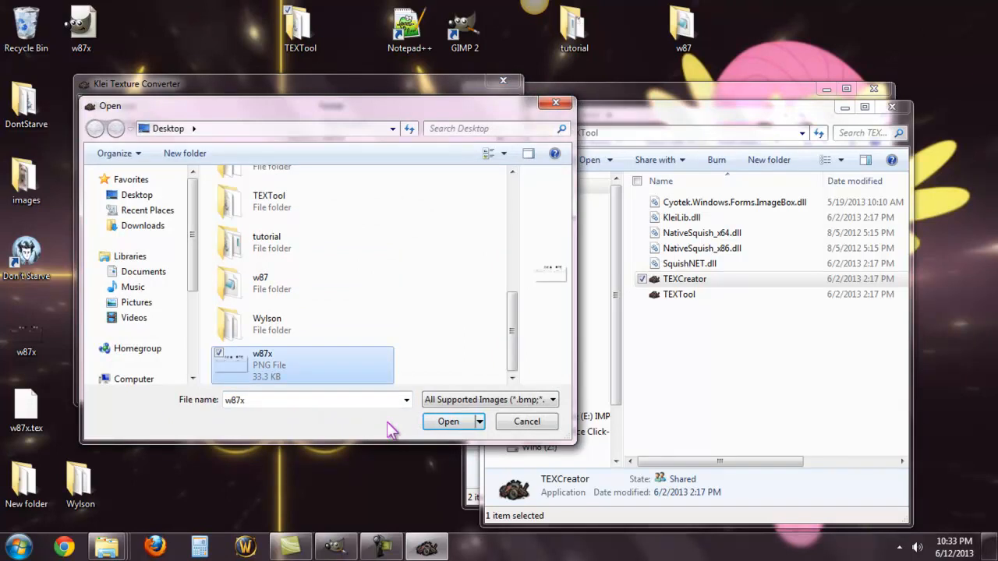
click(447, 422)
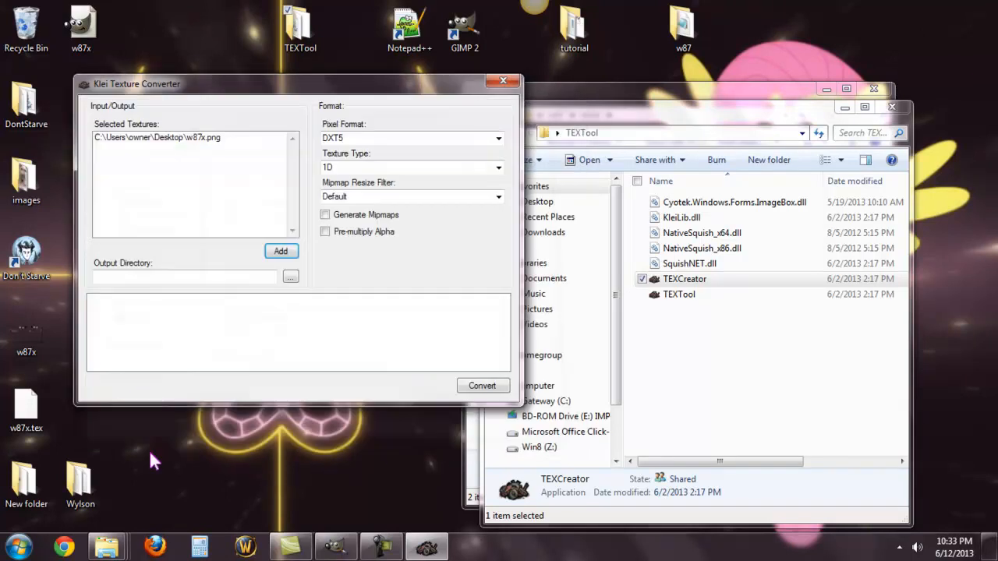
Step: Set the converter's output directory to the desktop
click(290, 278)
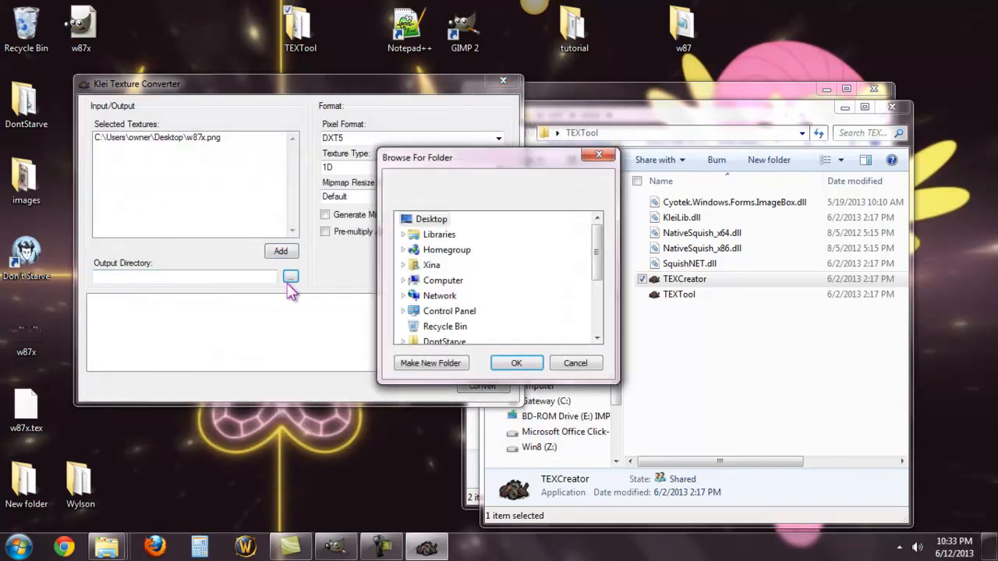
drag(601, 248, 599, 310)
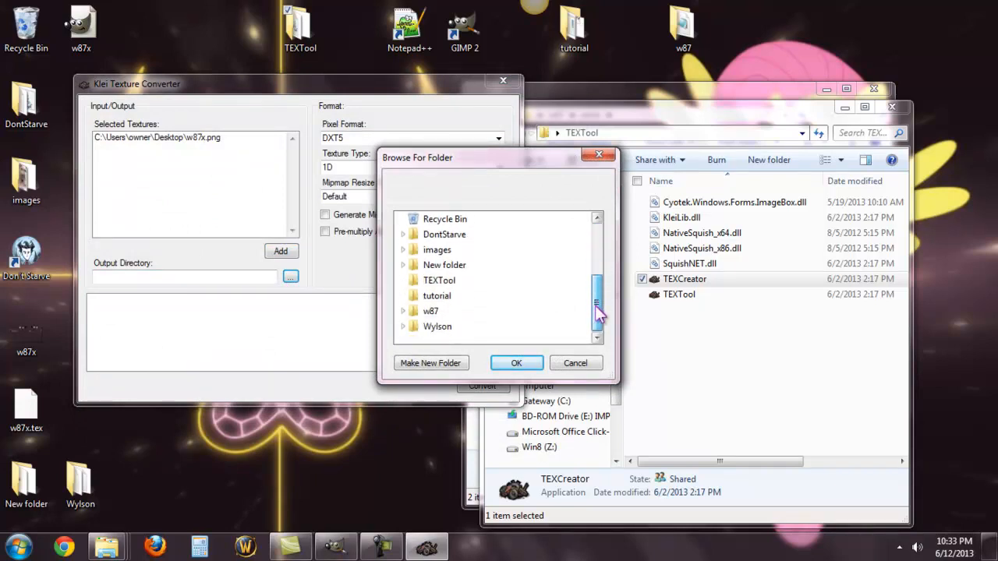
click(502, 365)
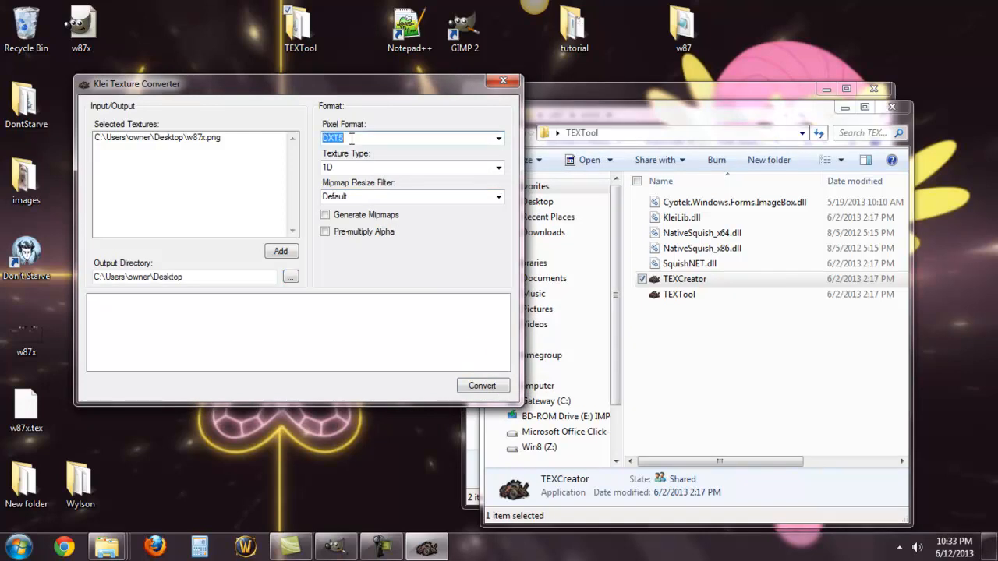
Step: Enable Generate Mipmaps and Pre-multiply Alpha, keeping DXT5, 1D and the Default filter, and convert w87x.png to TEX
click(355, 168)
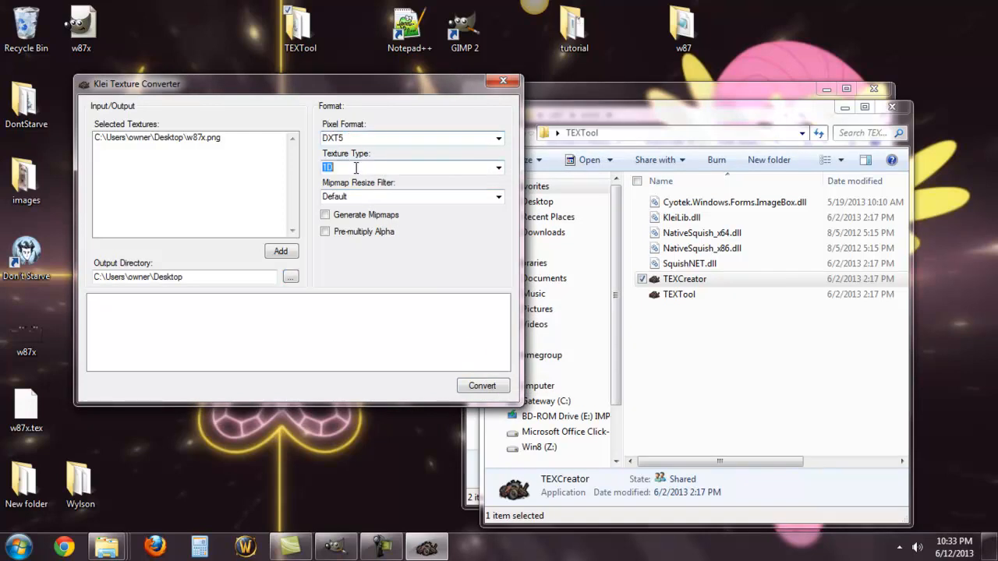
click(360, 198)
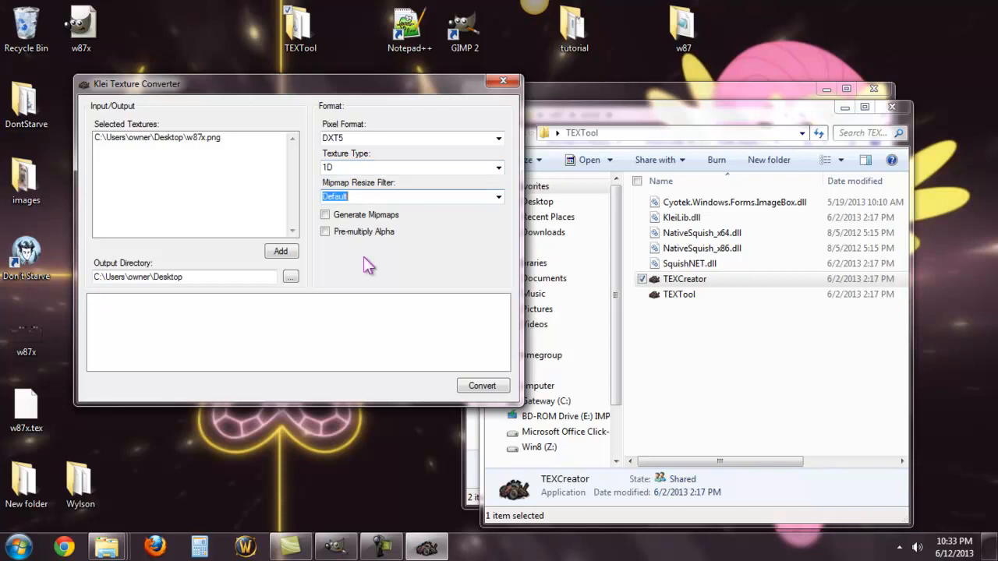
click(326, 215)
click(325, 232)
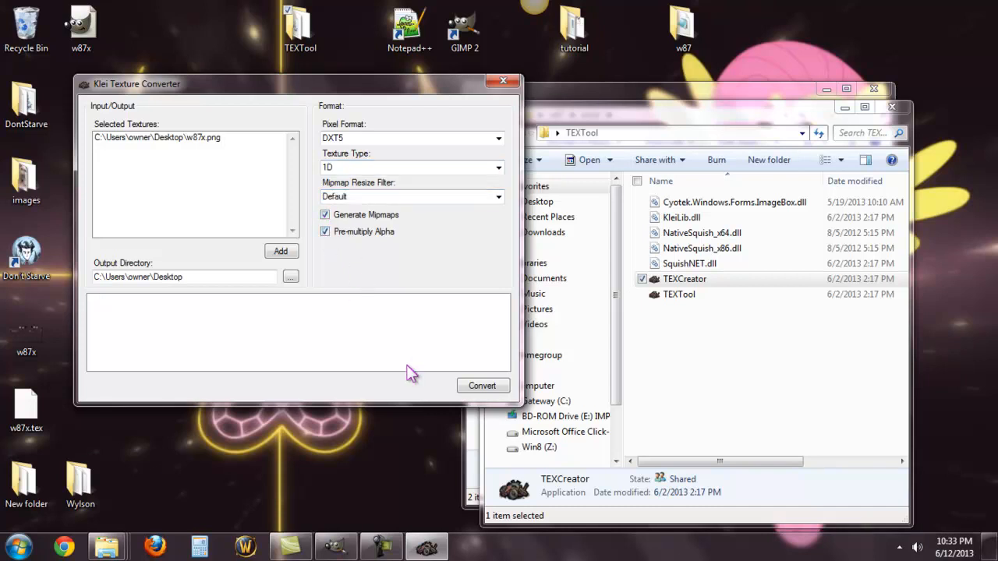
click(479, 386)
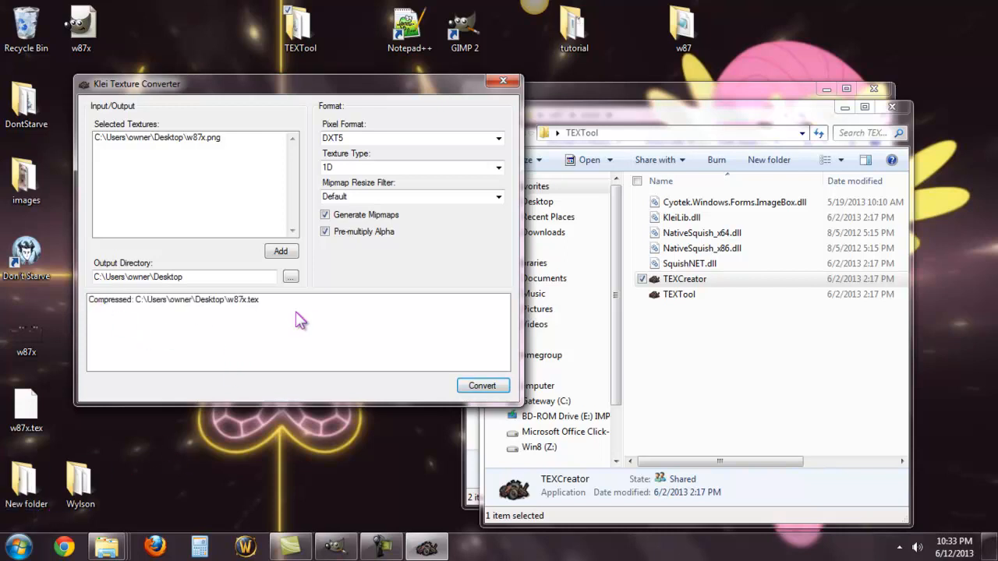
Step: Close the texture converter and open the w87 archive in the w87 mod's anim folder, keeping the desktop files accessible
click(503, 80)
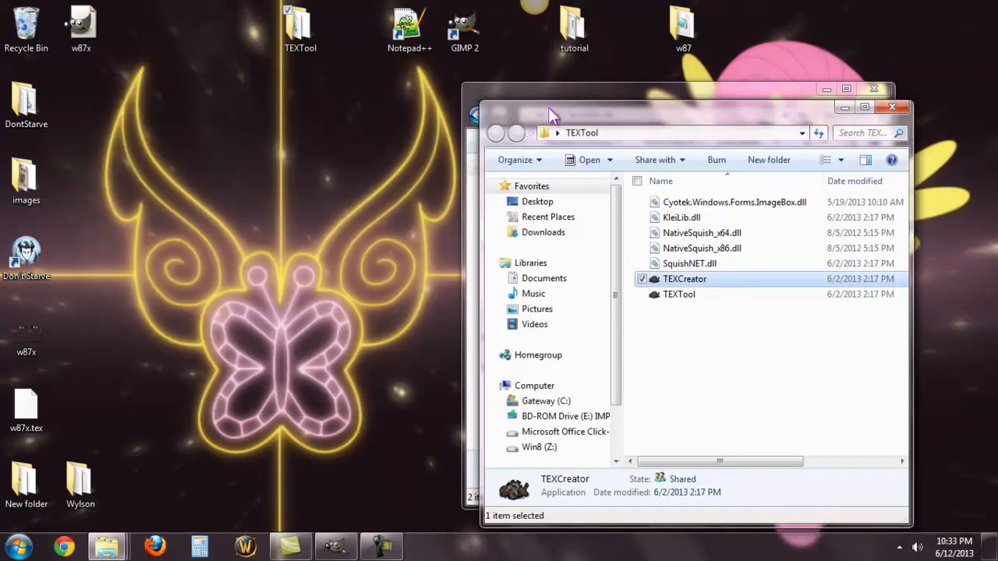
drag(550, 100, 121, 149)
mouse_move(577, 106)
mouse_down()
mouse_move(890, 491)
mouse_move(580, 126)
mouse_up()
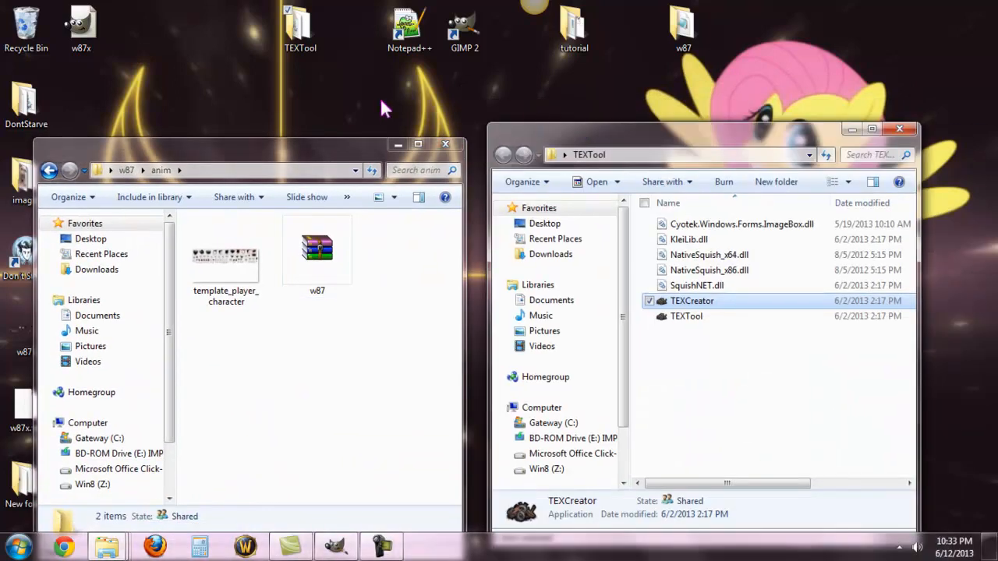
drag(304, 152, 746, 129)
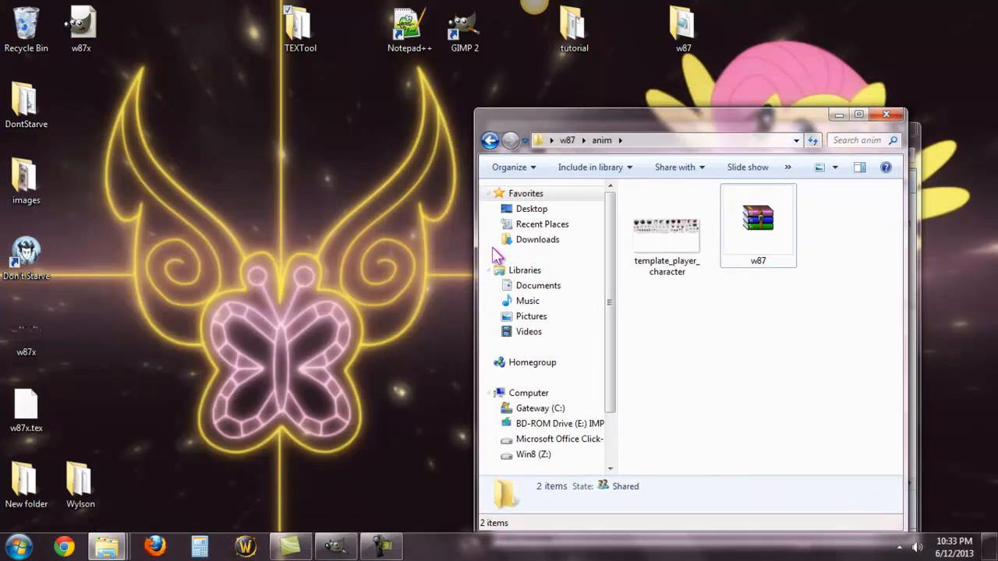
click(39, 433)
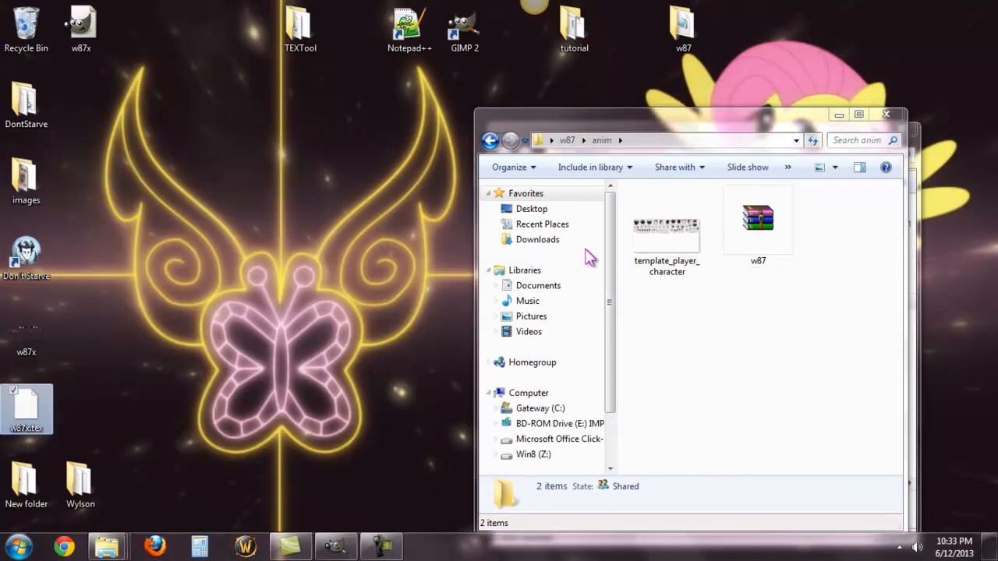
drag(672, 123, 676, 89)
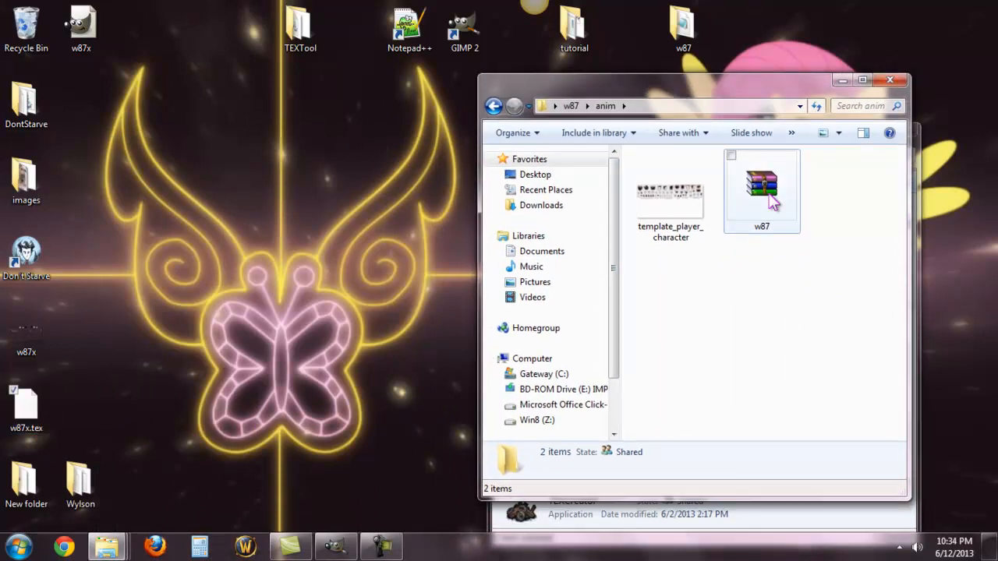
double_click(762, 195)
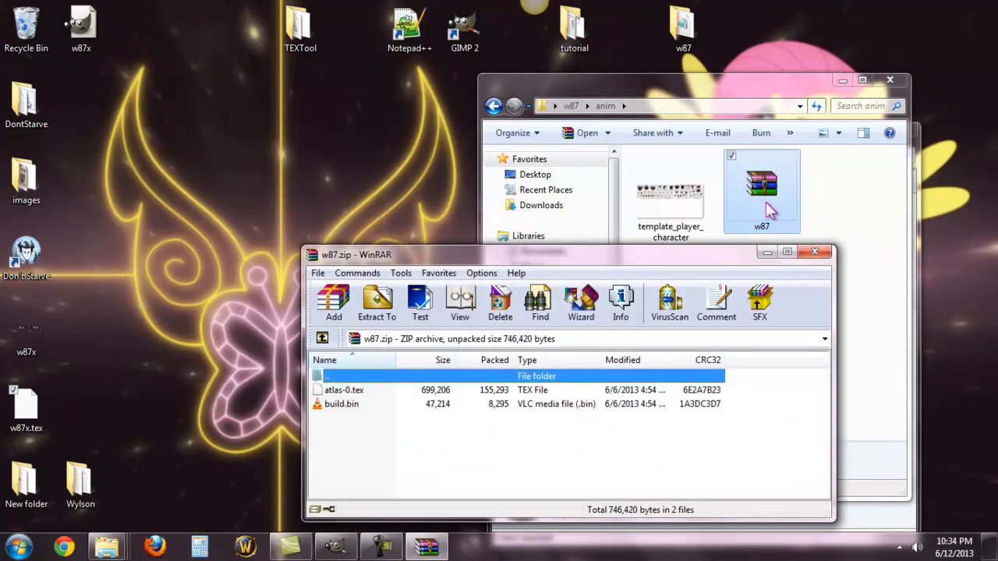
Step: Delete atlas-0.tex from the w87.zip archive and add w87x.tex from the desktop with the default archive options
right_click(330, 393)
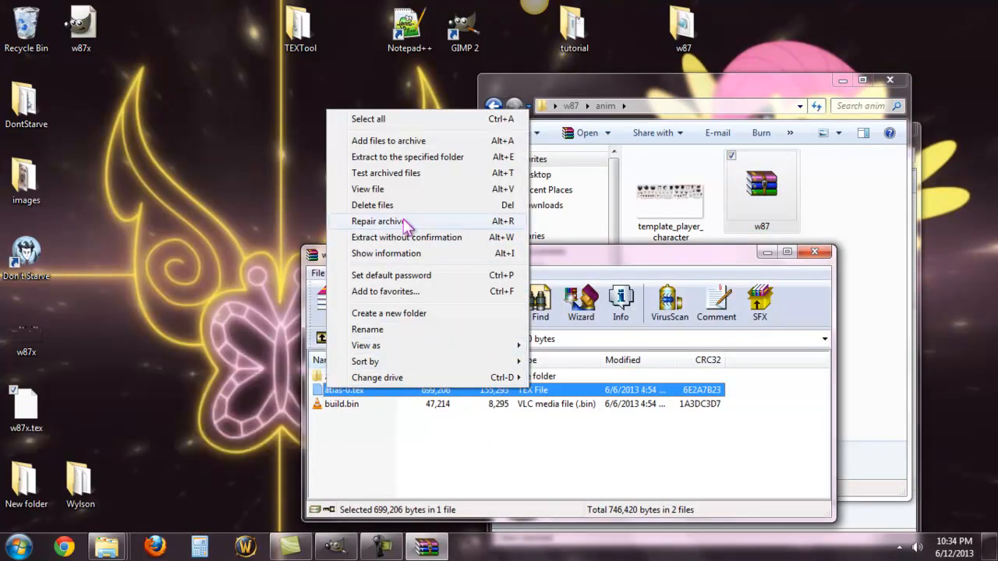
click(417, 206)
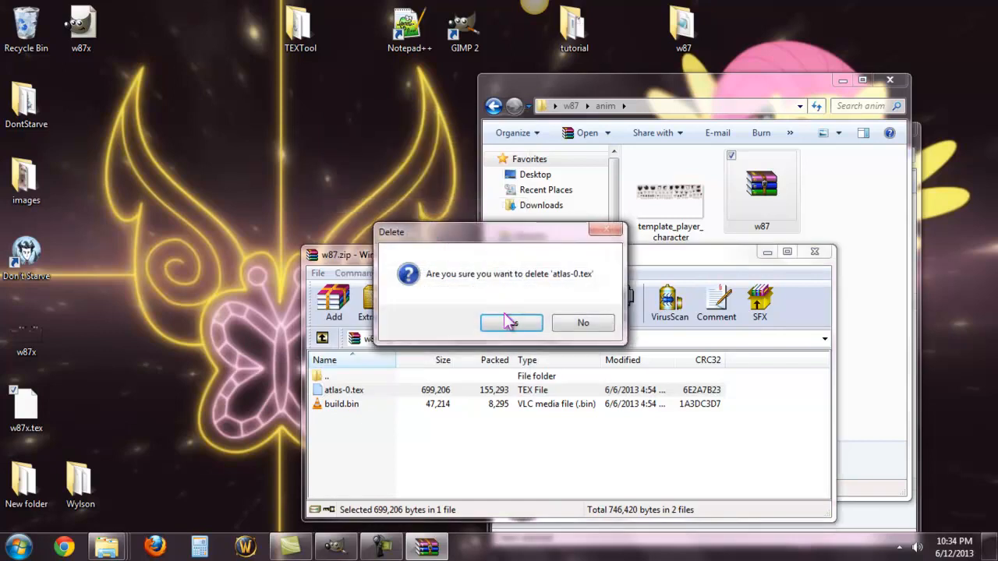
click(510, 322)
drag(26, 406, 320, 426)
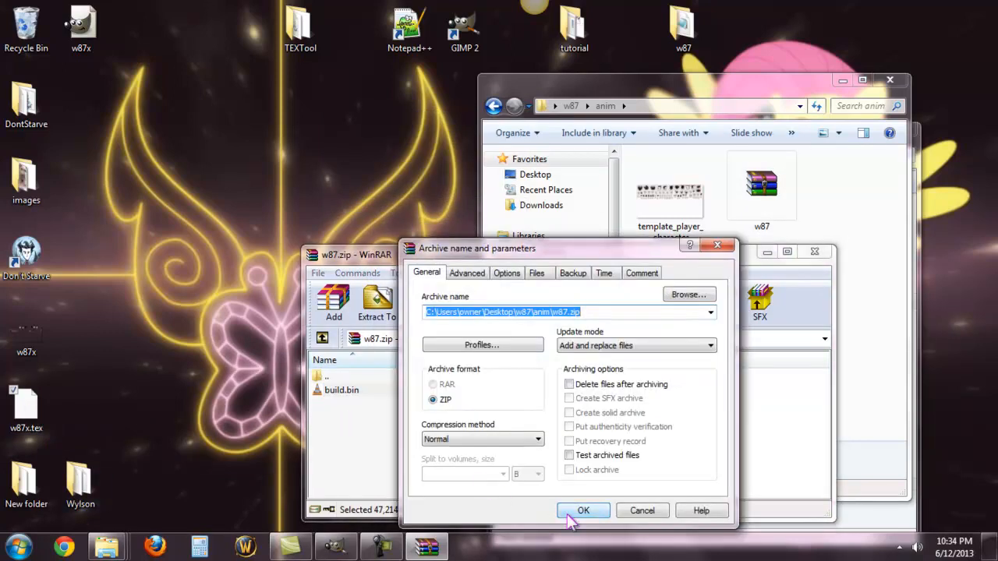
click(573, 513)
Step: Rename w87x.tex inside the w87.zip archive as atlas-0.tex
right_click(348, 404)
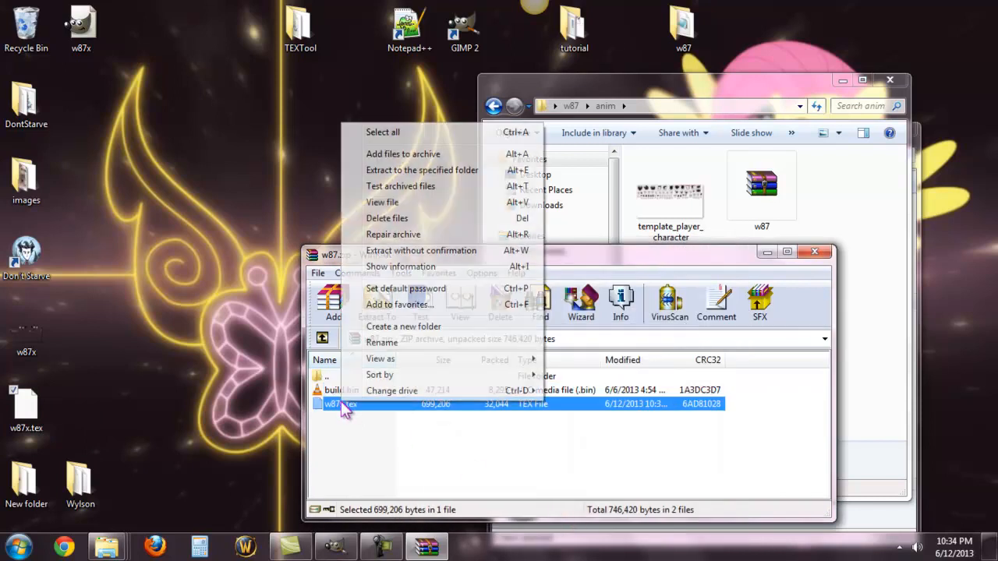
click(382, 343)
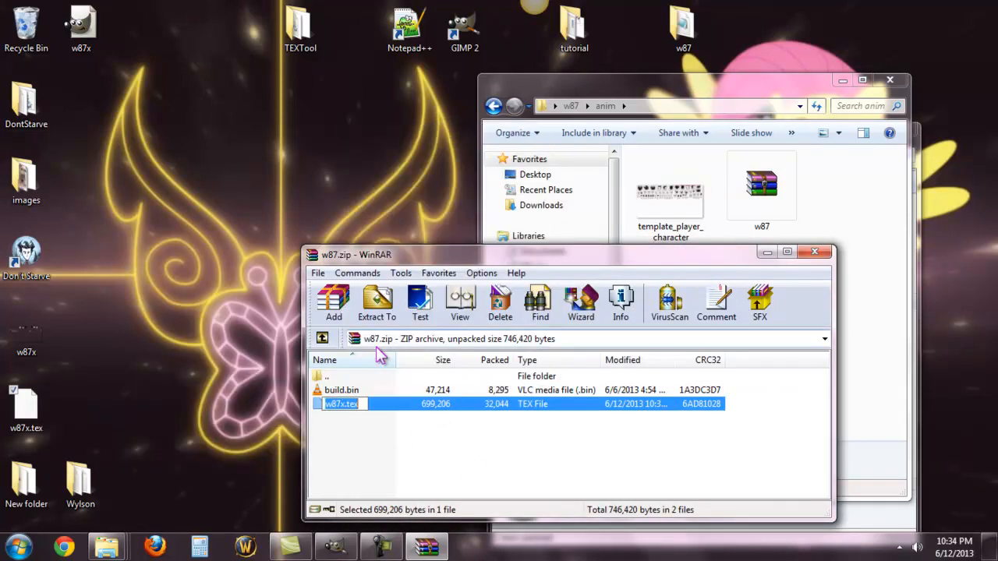
text(atlas-)
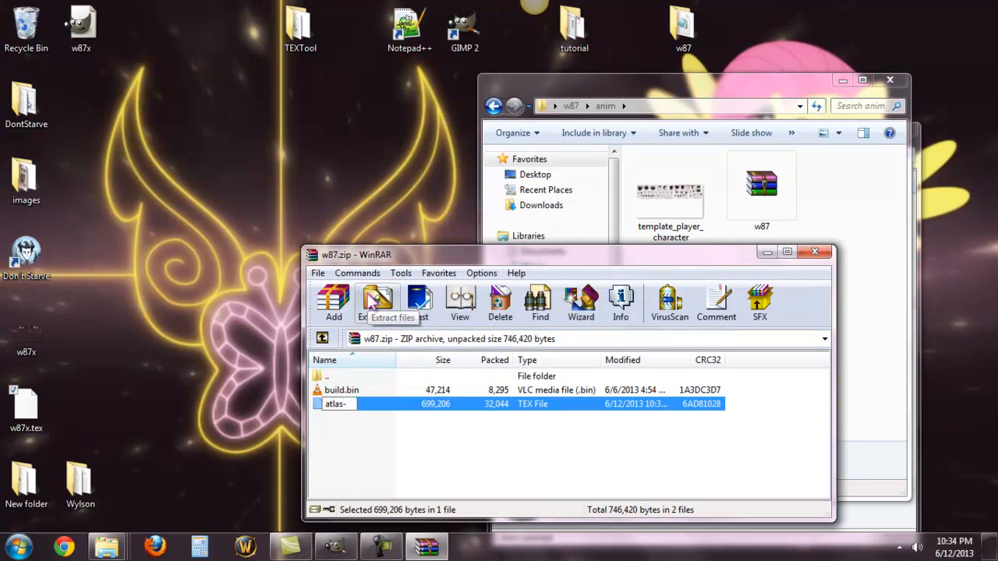
text(0.tex)
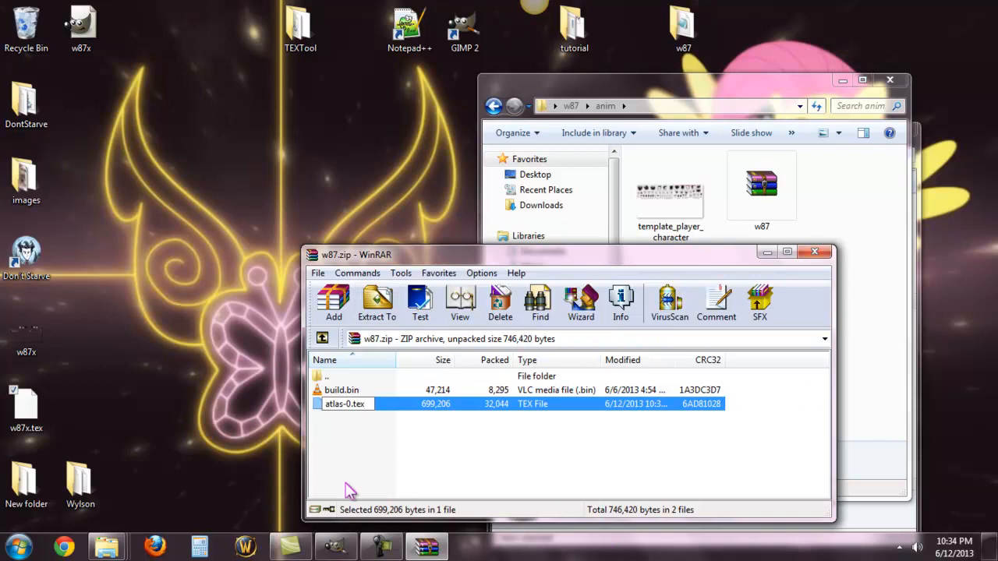
key(Return)
click(375, 454)
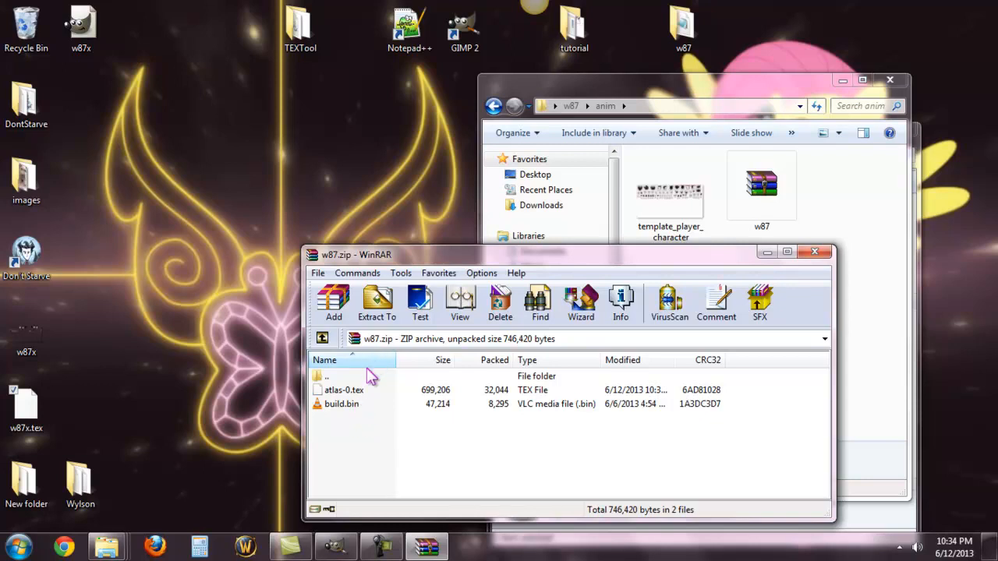
Step: Extract build.bin from the w87.zip archive to the desktop
click(351, 412)
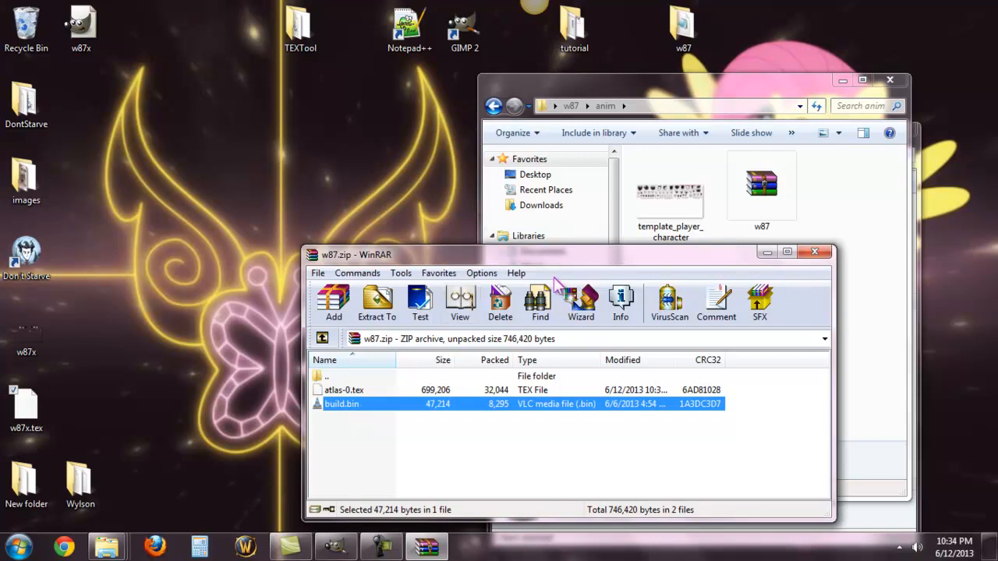
drag(569, 251, 721, 162)
drag(531, 320, 294, 317)
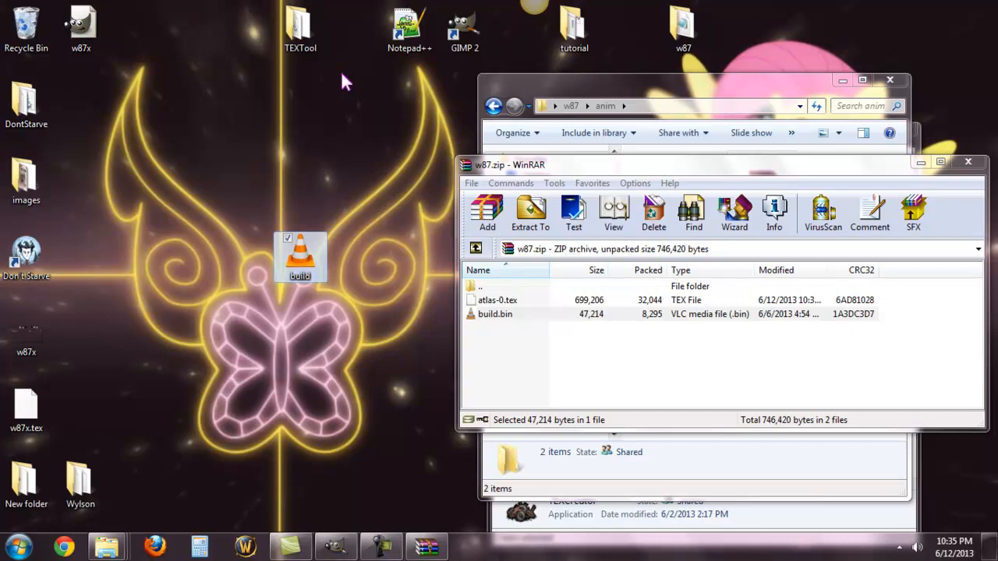
Step: Launch BuildRenamer from the desktop's tutorial folder and load the desktop's build.bin as the input file
double_click(573, 31)
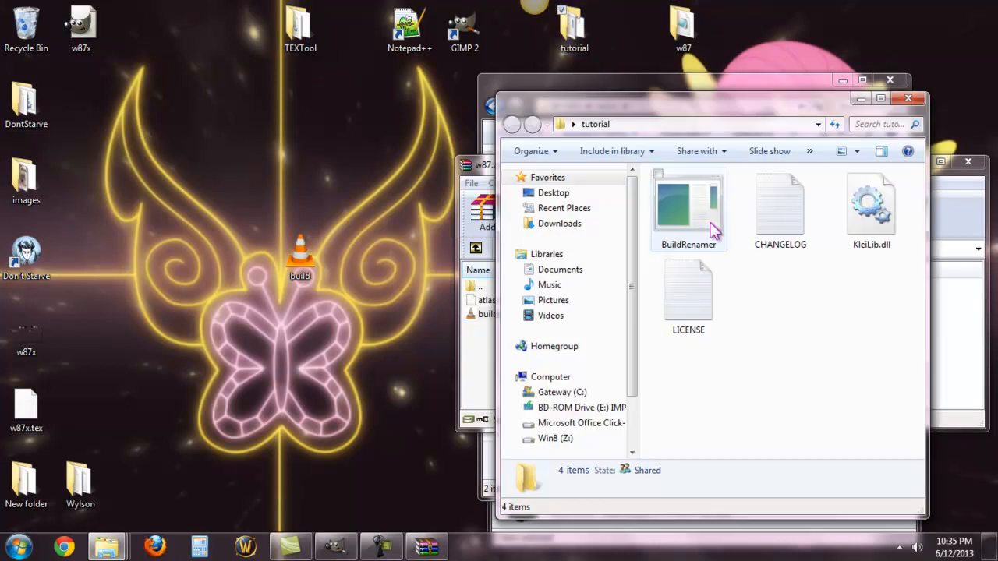
double_click(704, 218)
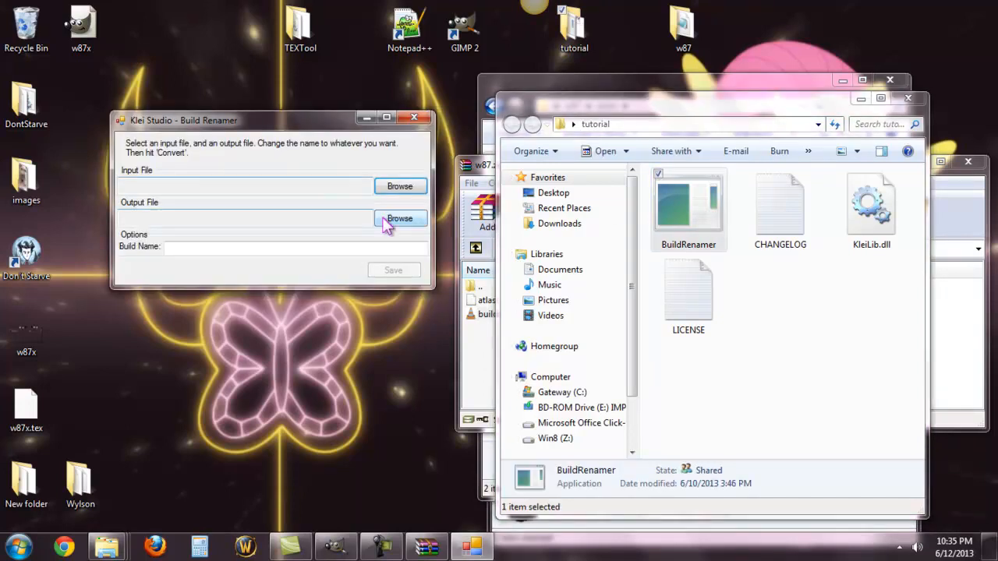
click(400, 186)
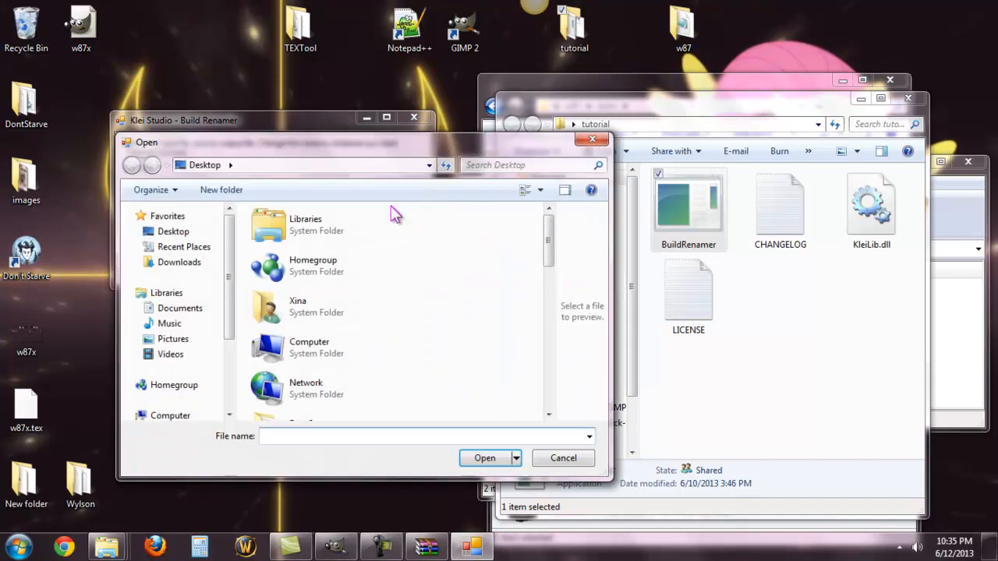
drag(548, 225, 558, 328)
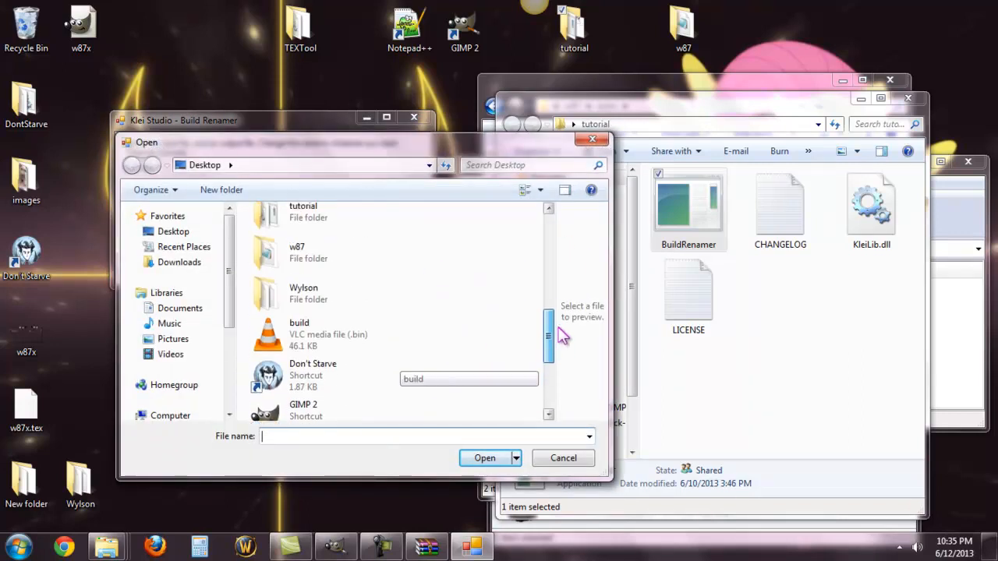
click(301, 333)
click(485, 458)
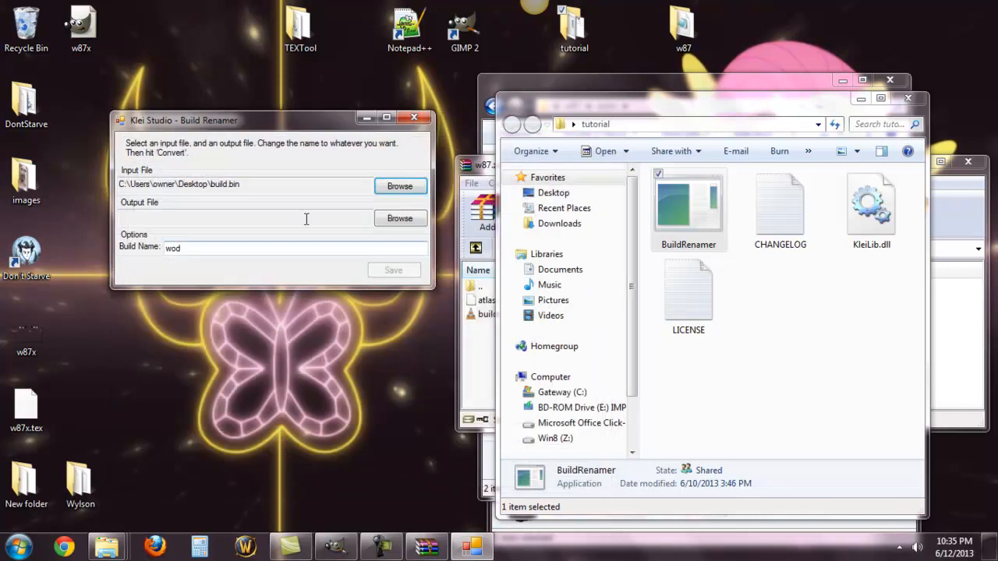
Step: Set the output file to the same build.bin on the desktop, agreeing to replace the existing file
click(403, 219)
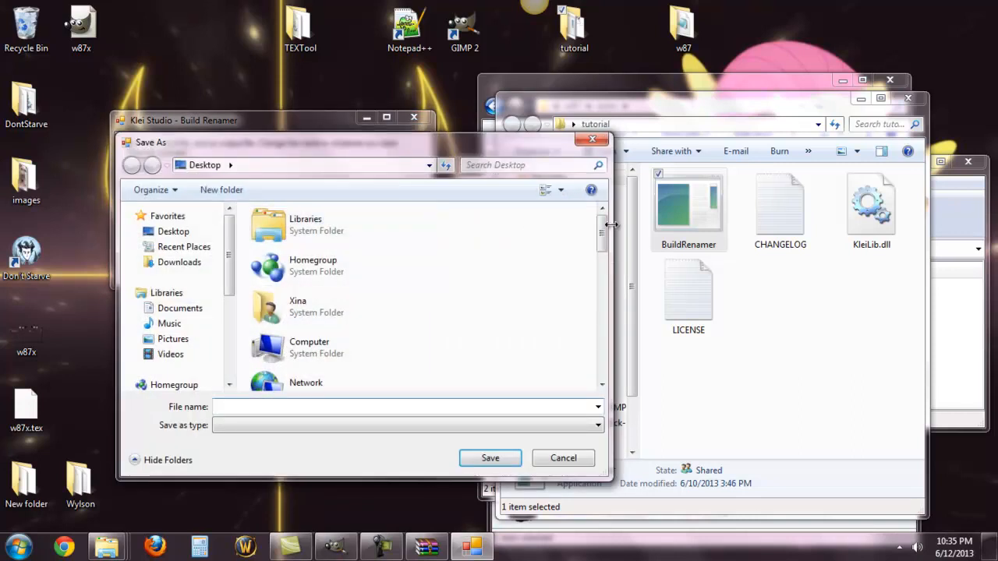
drag(601, 229, 599, 310)
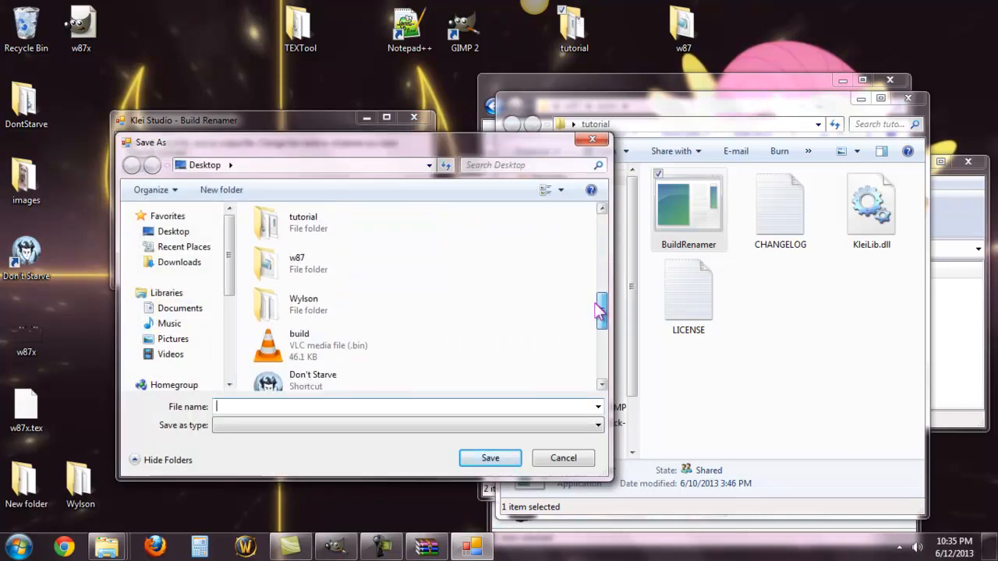
click(352, 348)
click(488, 458)
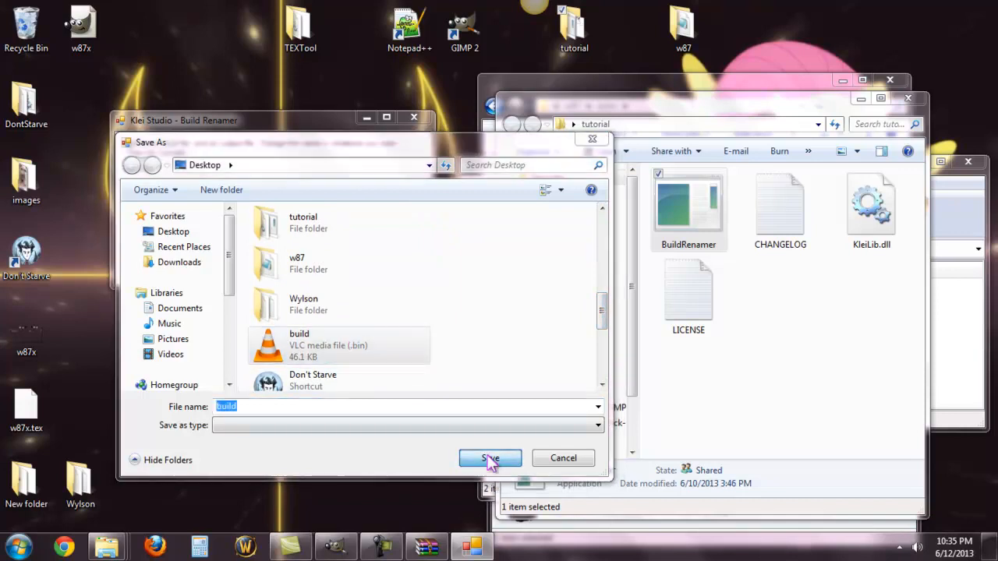
click(541, 276)
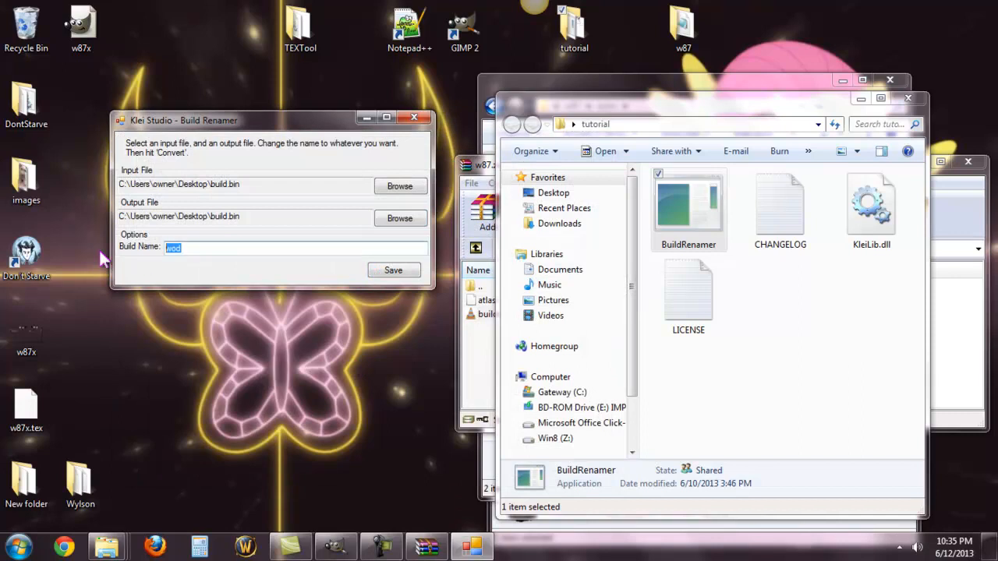
Step: Set the build name to w87, save the renamed build file, and close Build Renamer
text(w87)
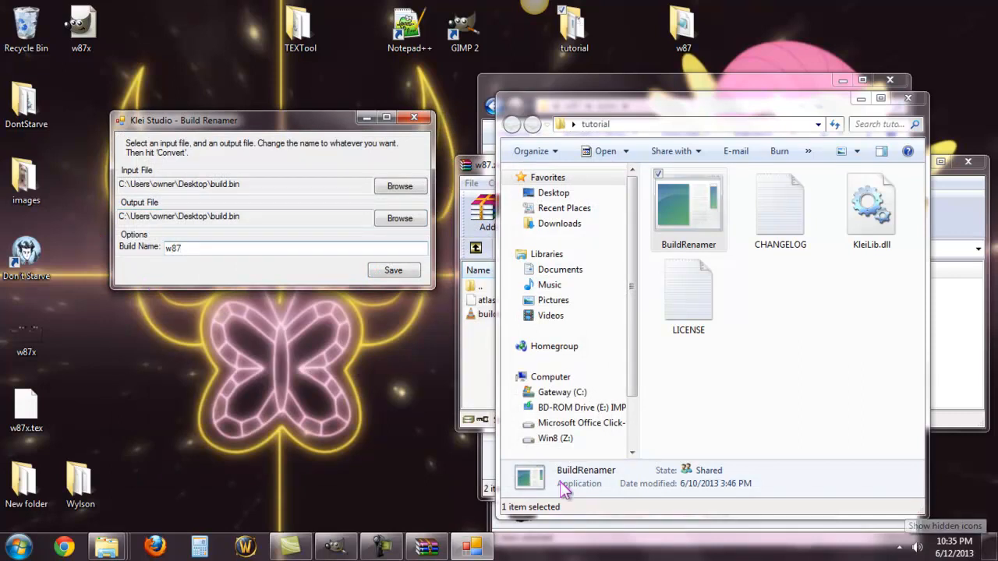
click(393, 268)
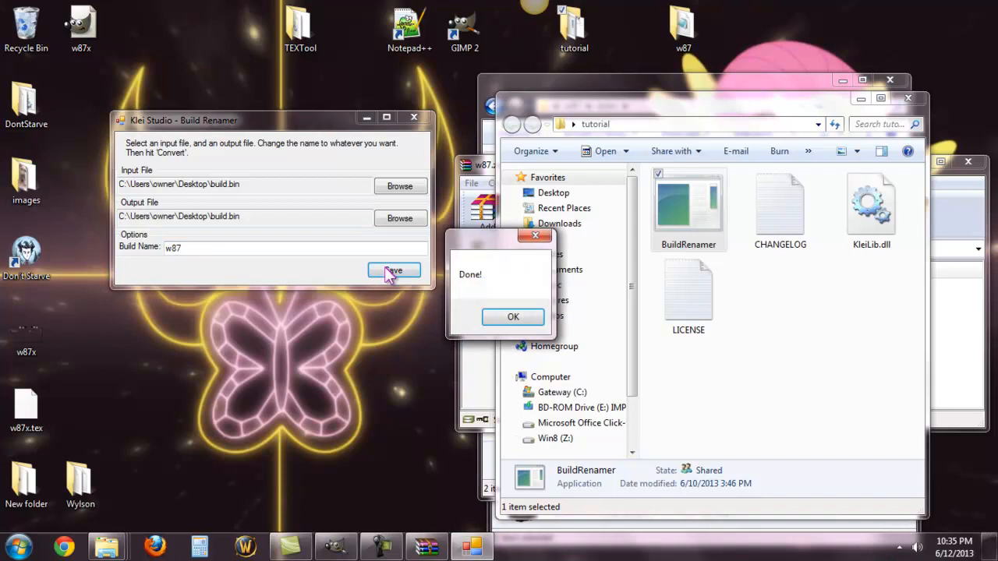
click(510, 317)
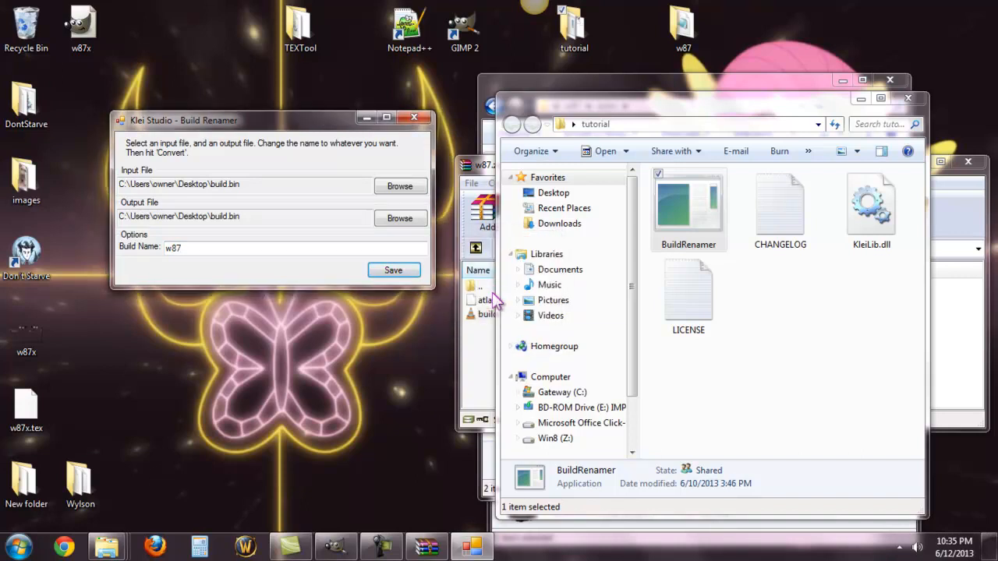
click(414, 120)
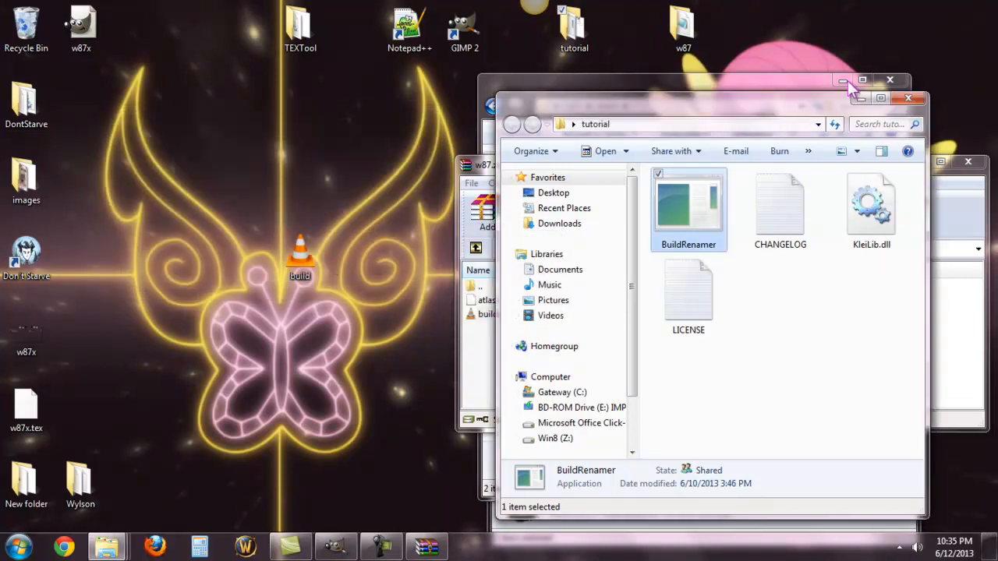
Step: Return to the w87.zip archive and delete the original build.bin from it
click(484, 164)
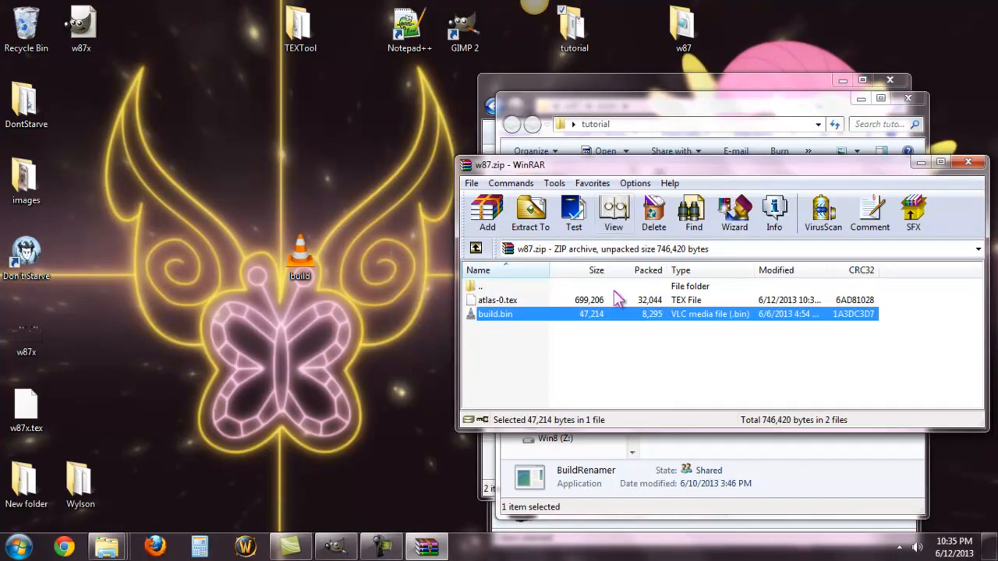
right_click(602, 319)
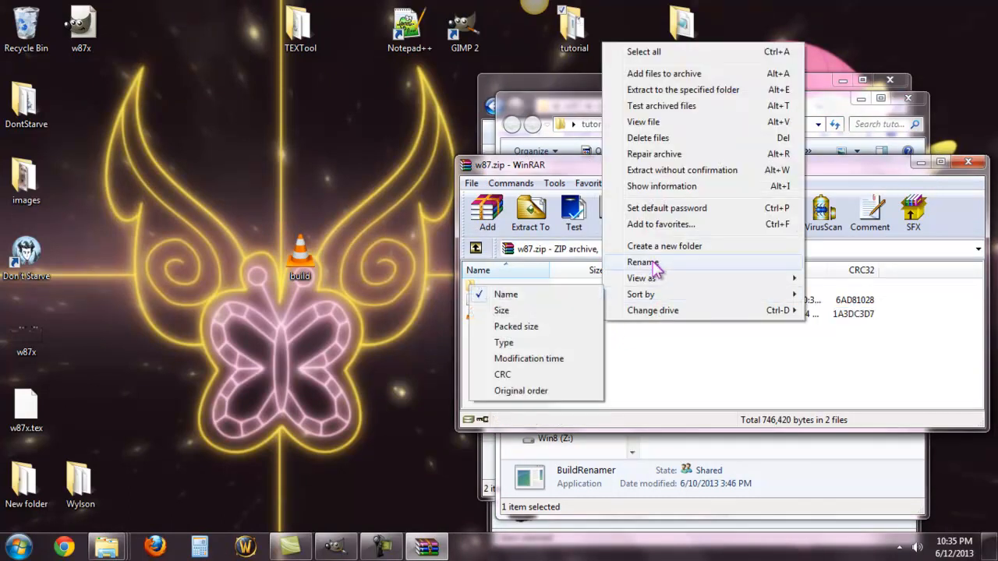
click(648, 138)
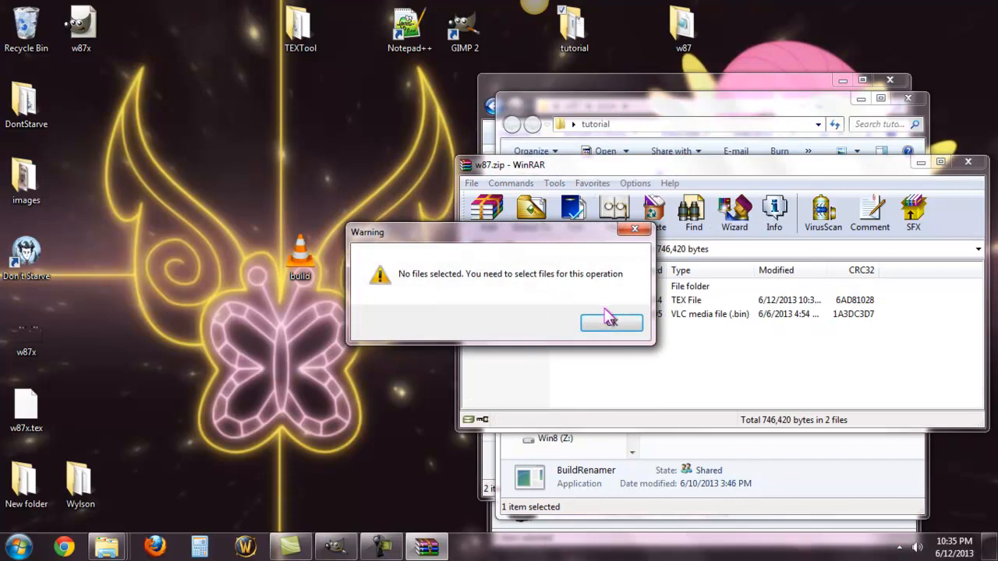
click(623, 326)
right_click(630, 320)
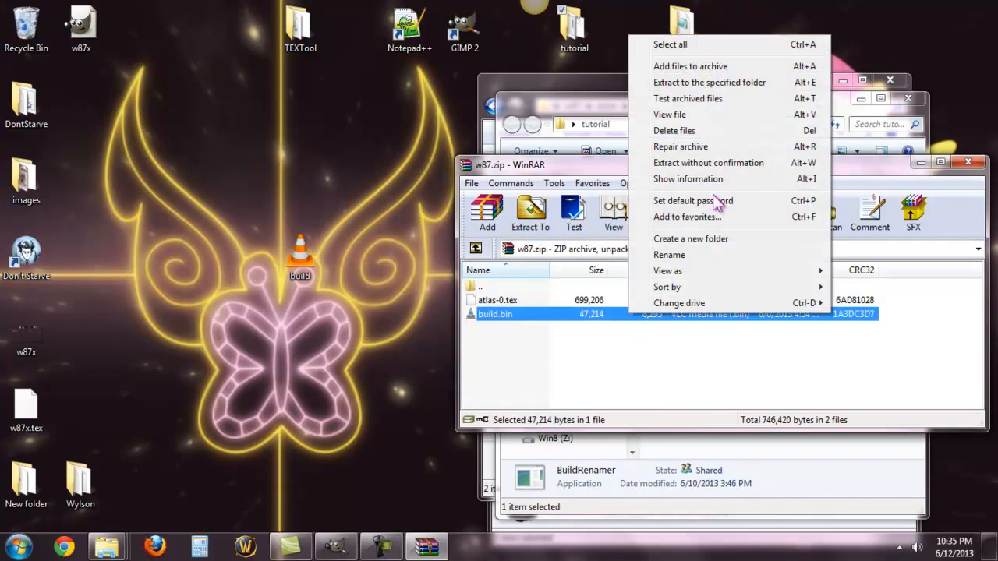
click(692, 133)
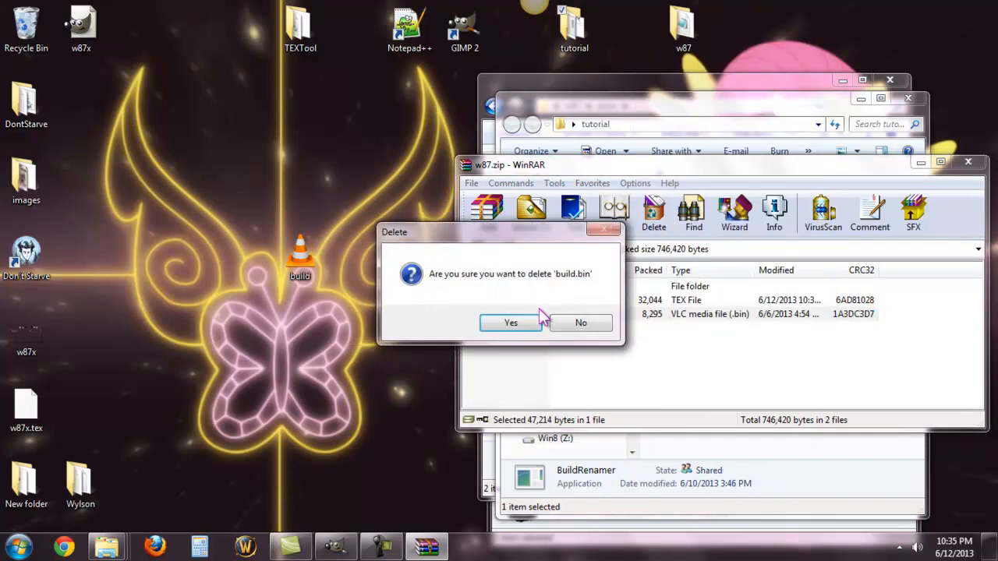
click(510, 321)
Step: Add the renamed build.bin from the desktop to the w87.zip archive with the default options and close the archive
drag(292, 261, 592, 357)
click(738, 416)
click(968, 162)
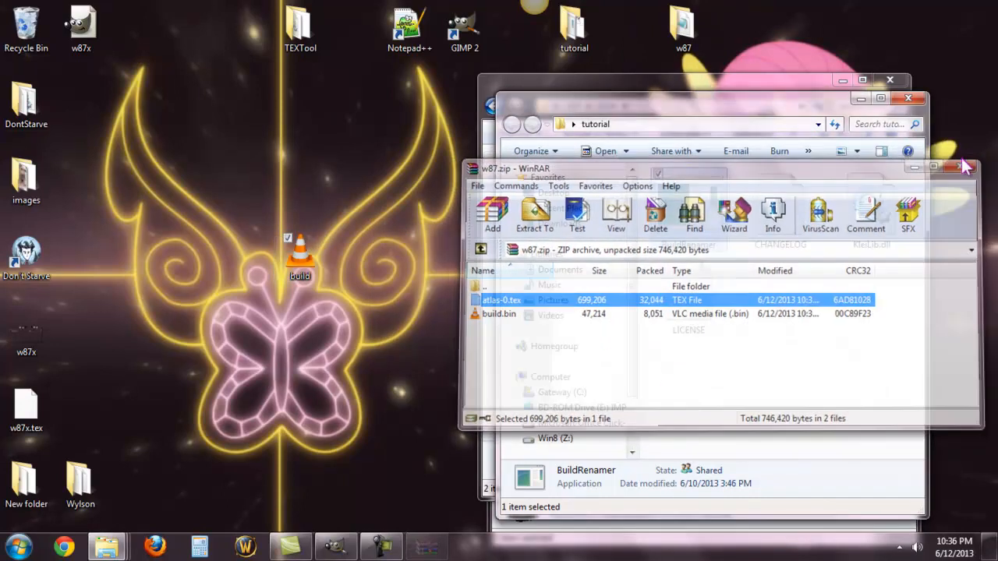
Step: Close the tutorial folder and go to the w87 mod's bigportraits folder, selecting the template_bigportrait image
click(908, 98)
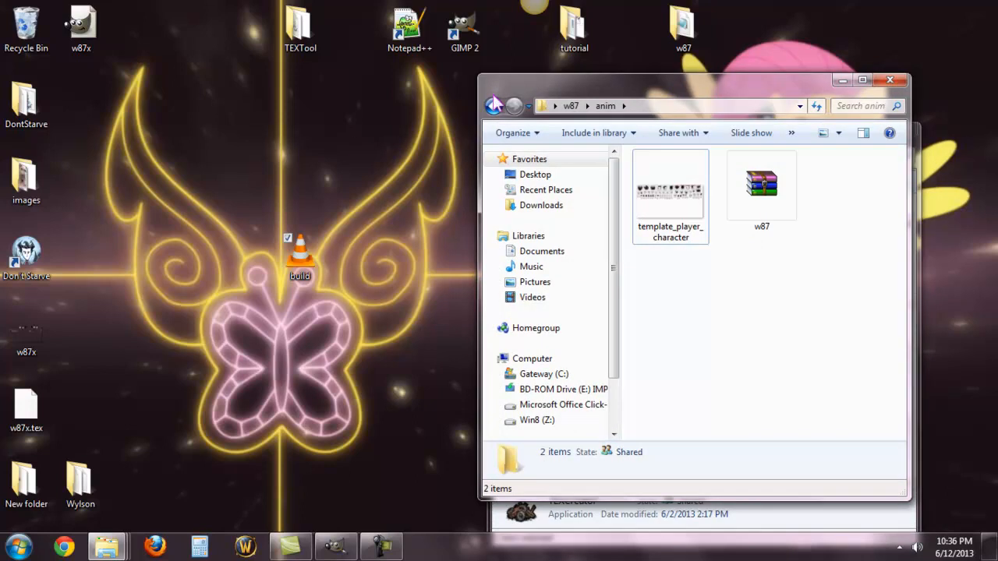
mouse_move(657, 205)
click(492, 107)
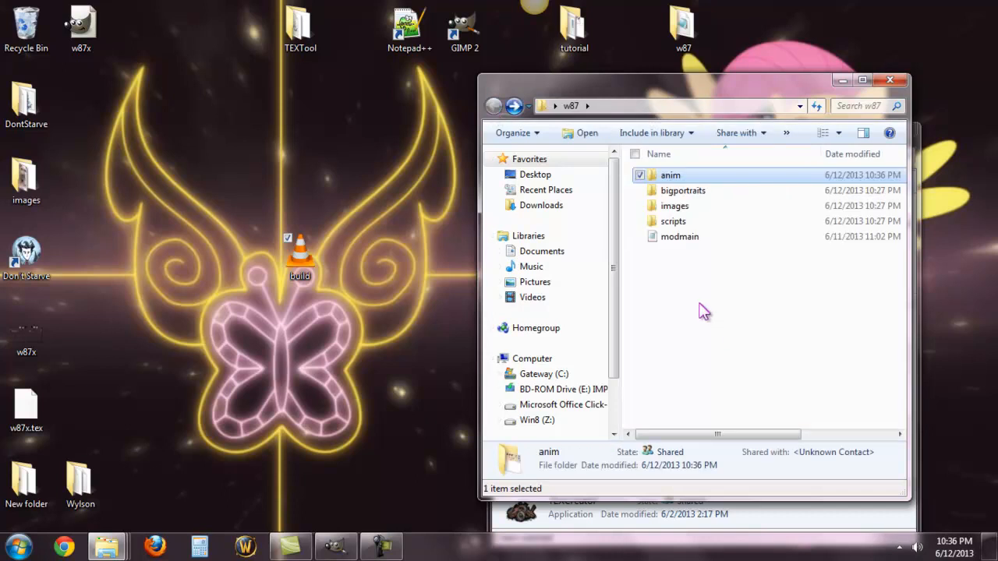
double_click(675, 192)
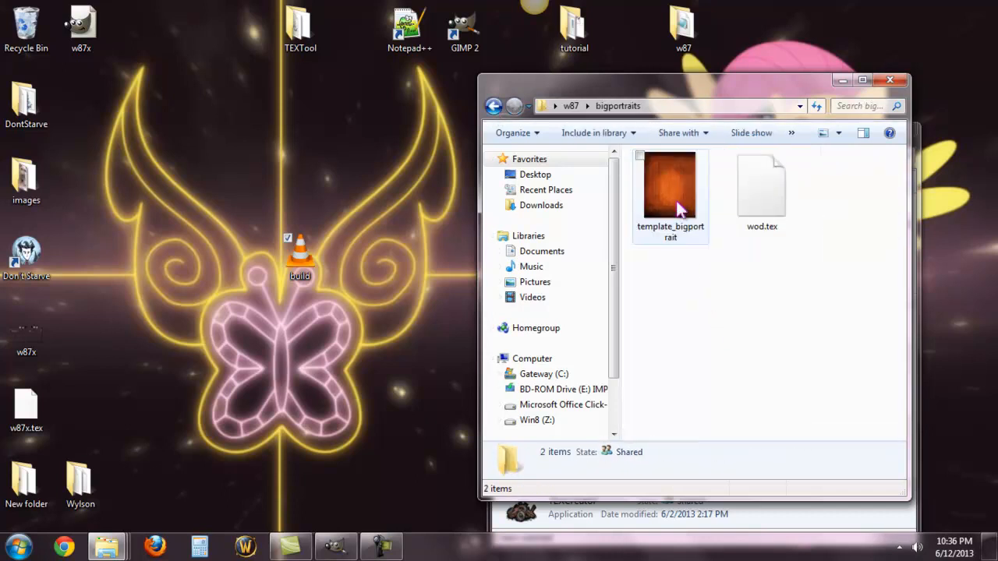
click(670, 211)
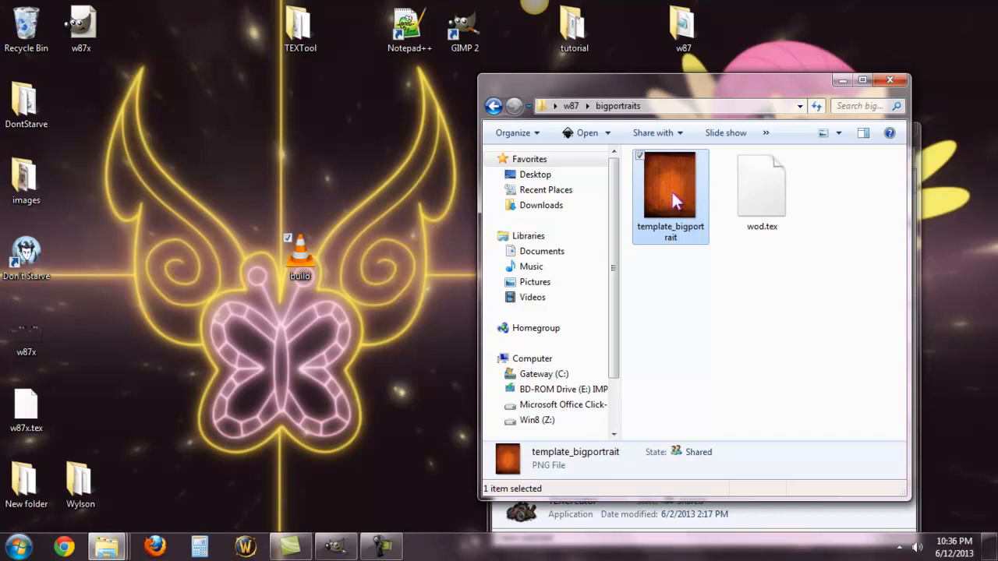
Step: Switch to GIMP and open template_bigportrait.png from the w87 bigportraits folder on the desktop
click(458, 29)
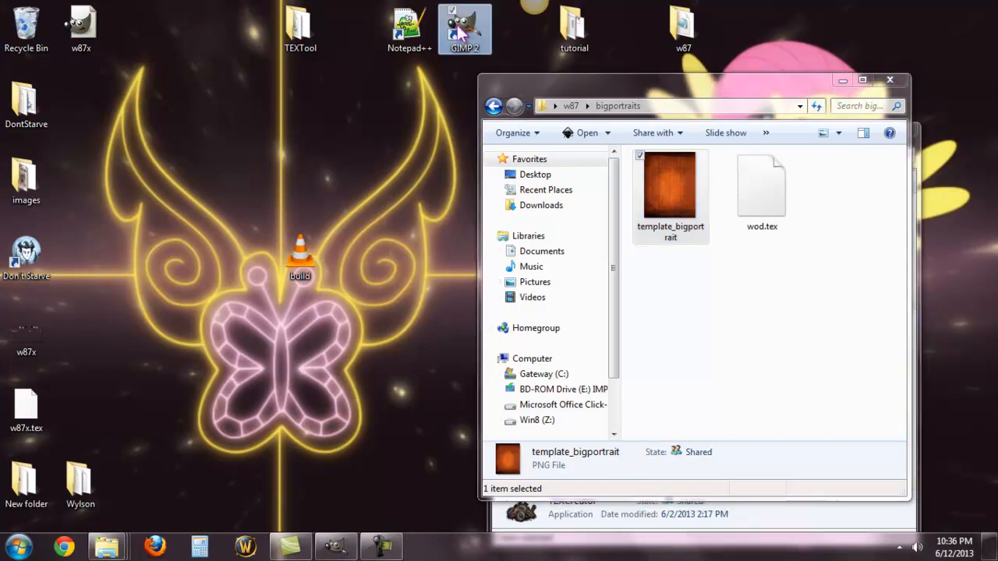
double_click(460, 31)
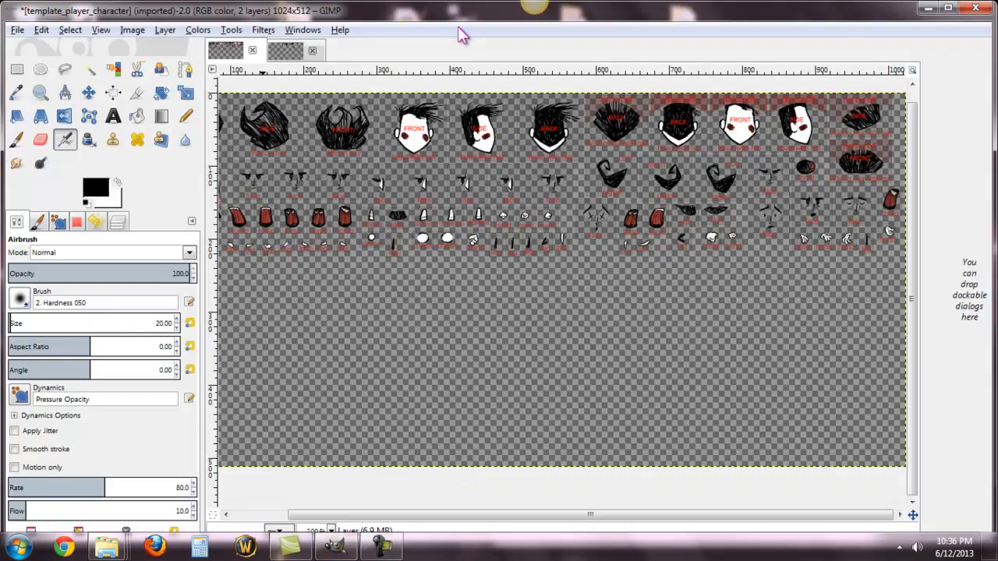
click(17, 29)
click(56, 73)
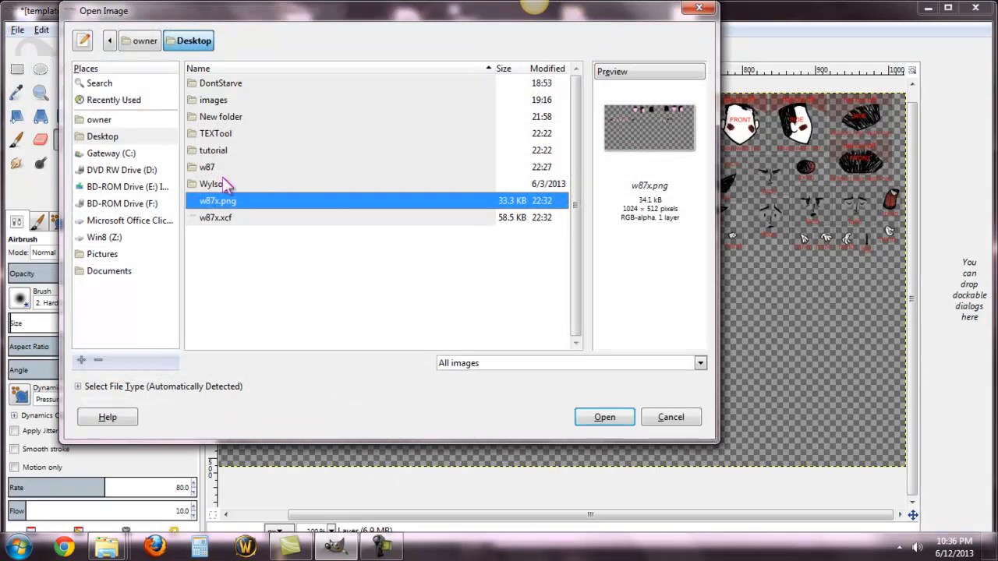
double_click(199, 168)
double_click(247, 101)
click(616, 418)
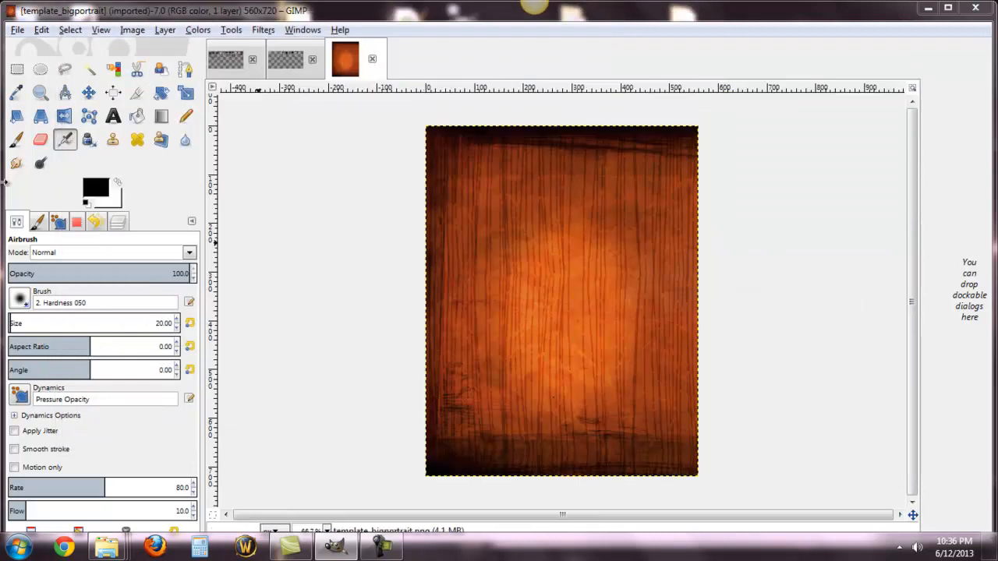
Step: Draw a black stick figure with head, body, legs and both arms on the portrait background with the Pencil tool
click(186, 116)
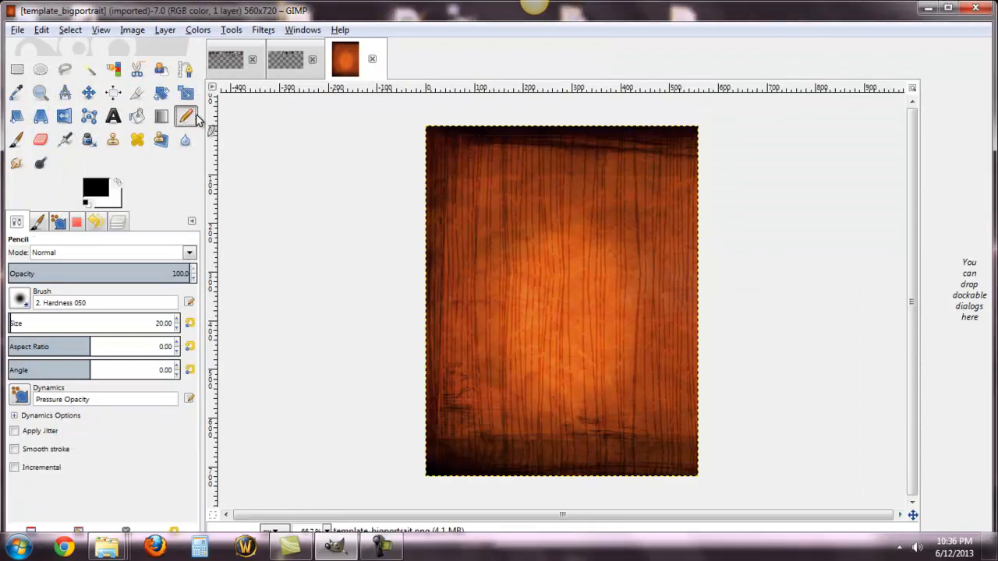
mouse_move(556, 181)
mouse_down()
mouse_move(511, 187)
mouse_move(511, 215)
mouse_move(550, 242)
mouse_move(570, 222)
mouse_move(557, 174)
mouse_up()
mouse_move(557, 245)
mouse_down()
mouse_move(551, 345)
mouse_move(525, 381)
mouse_move(613, 378)
mouse_up()
drag(564, 276, 661, 216)
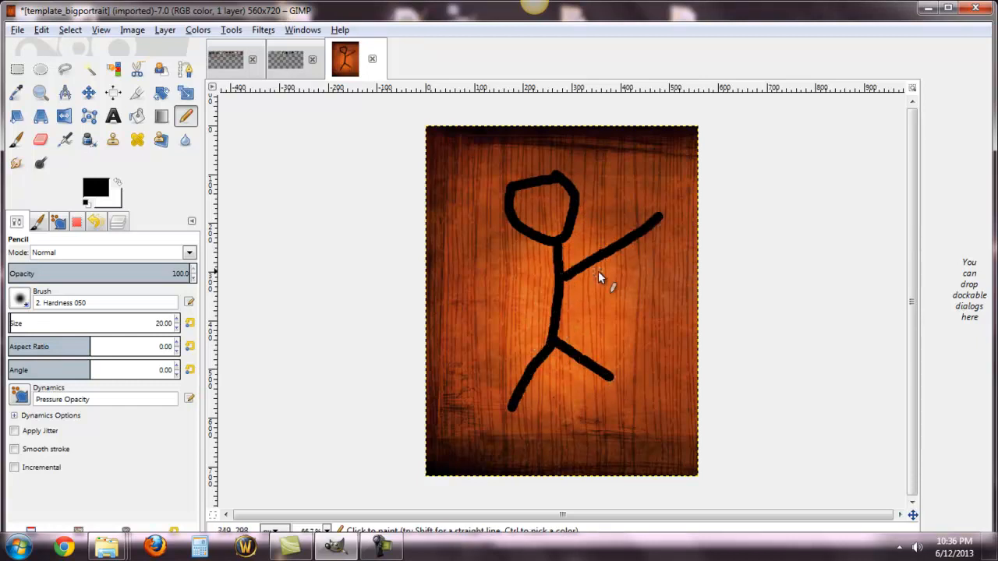
mouse_move(554, 278)
mouse_down()
mouse_move(512, 281)
mouse_move(499, 267)
mouse_up()
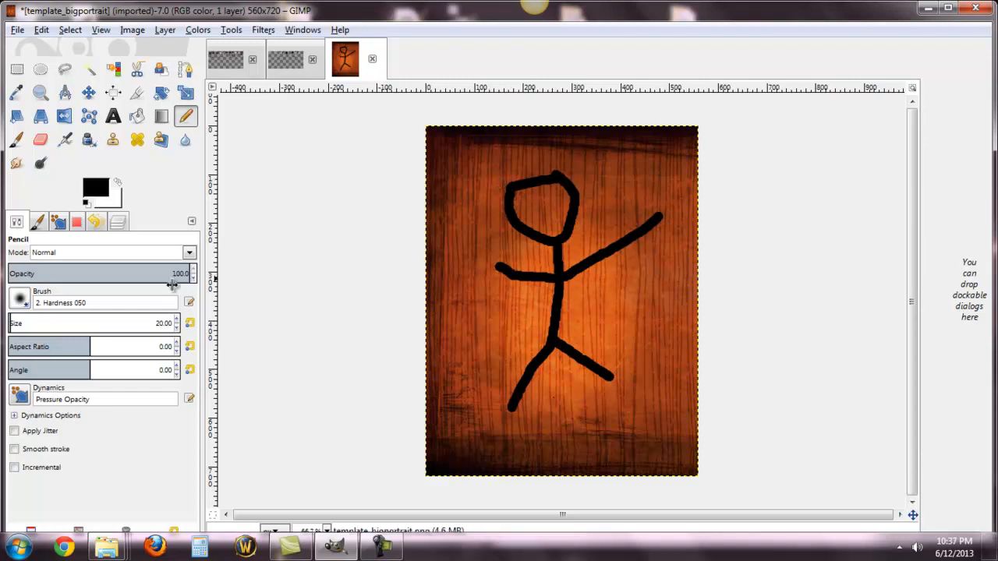
Step: Draw jagged purple hair (b212bc) around the stick figure's head and close the foreground color dialog
click(118, 183)
click(99, 189)
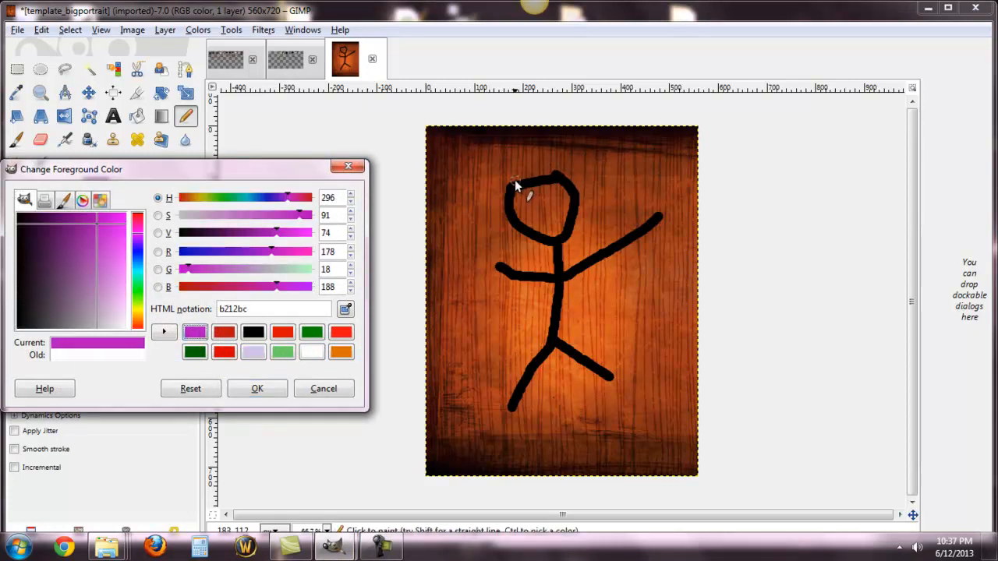
drag(518, 181, 525, 152)
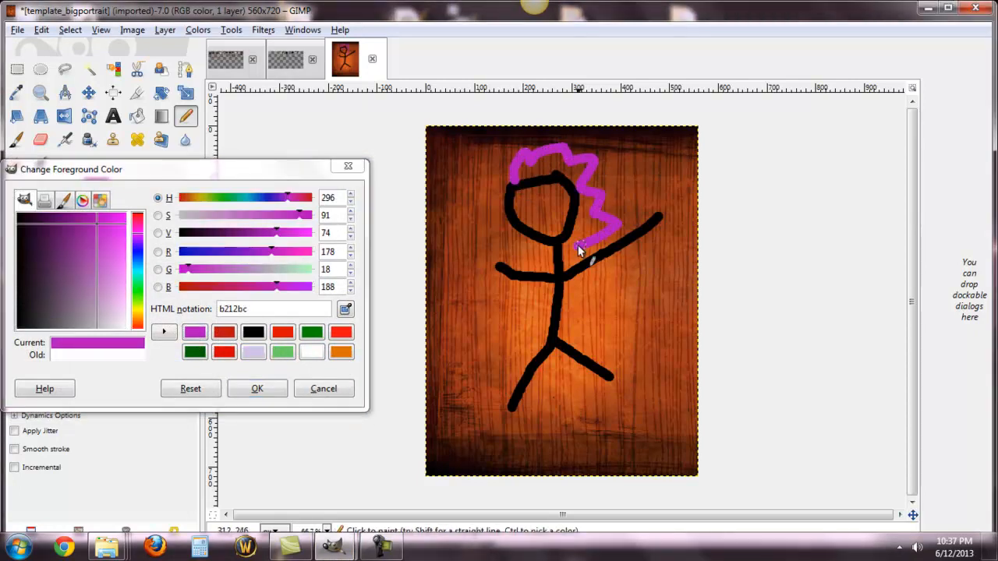
mouse_move(510, 185)
mouse_down()
mouse_move(478, 191)
mouse_move(504, 200)
mouse_move(466, 216)
mouse_up()
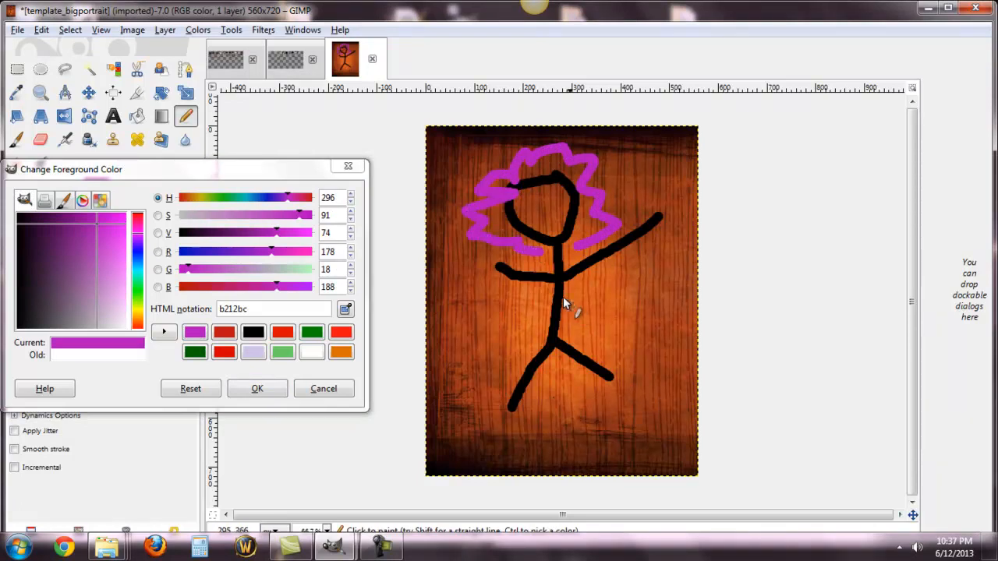
click(341, 168)
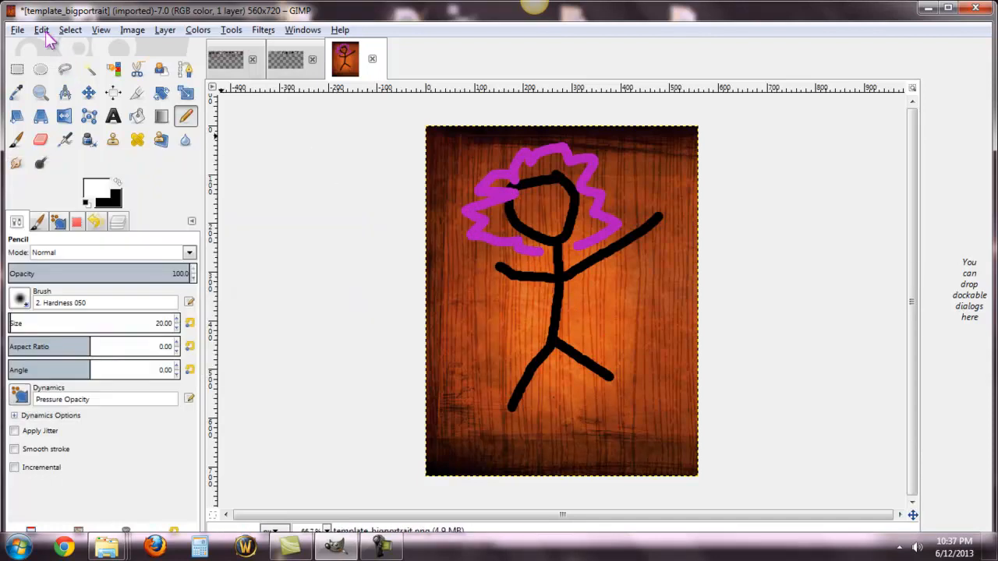
Step: Save the portrait as w87_bigportrait.xcf in the bigportraits folder
click(19, 29)
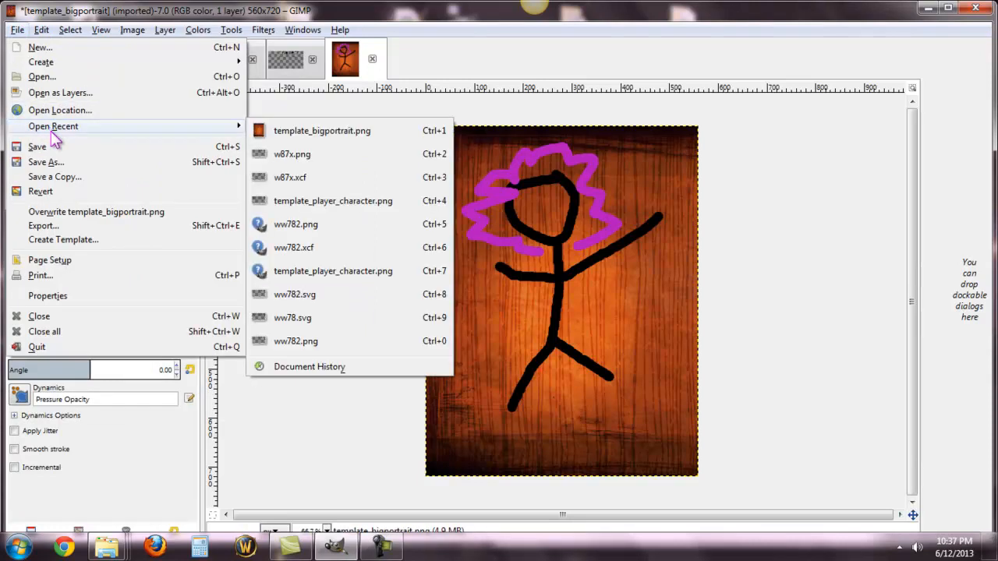
click(57, 148)
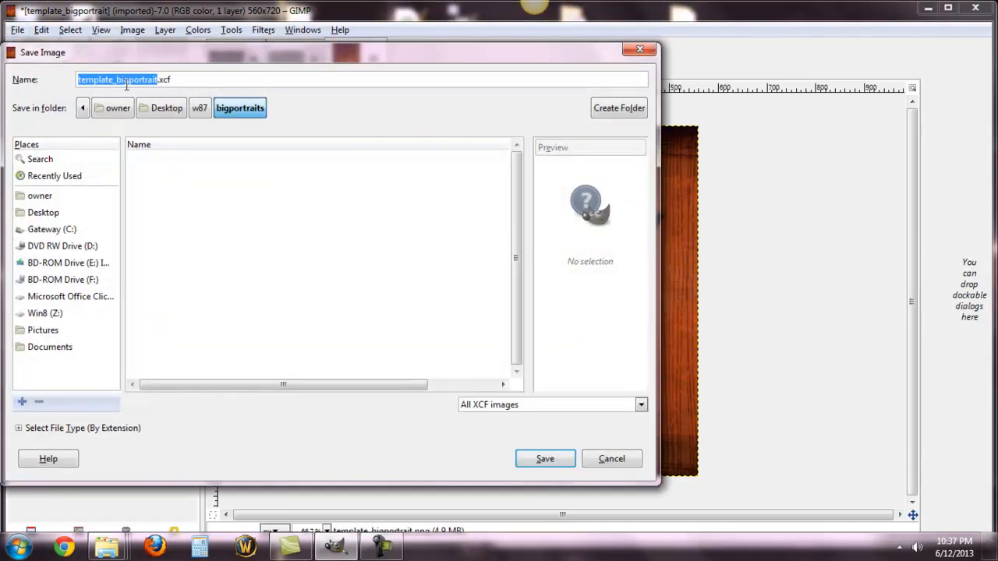
click(115, 79)
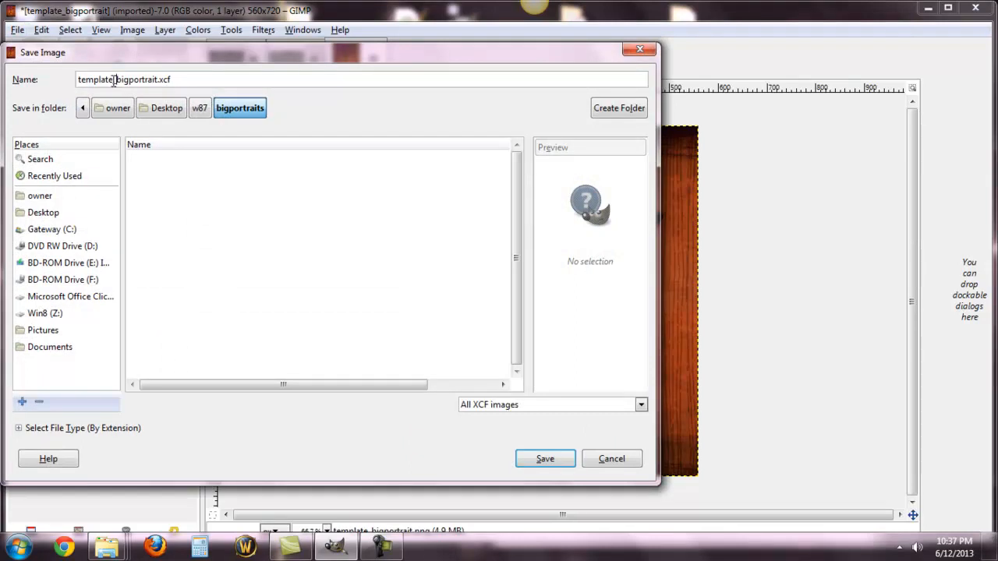
drag(110, 81, 63, 77)
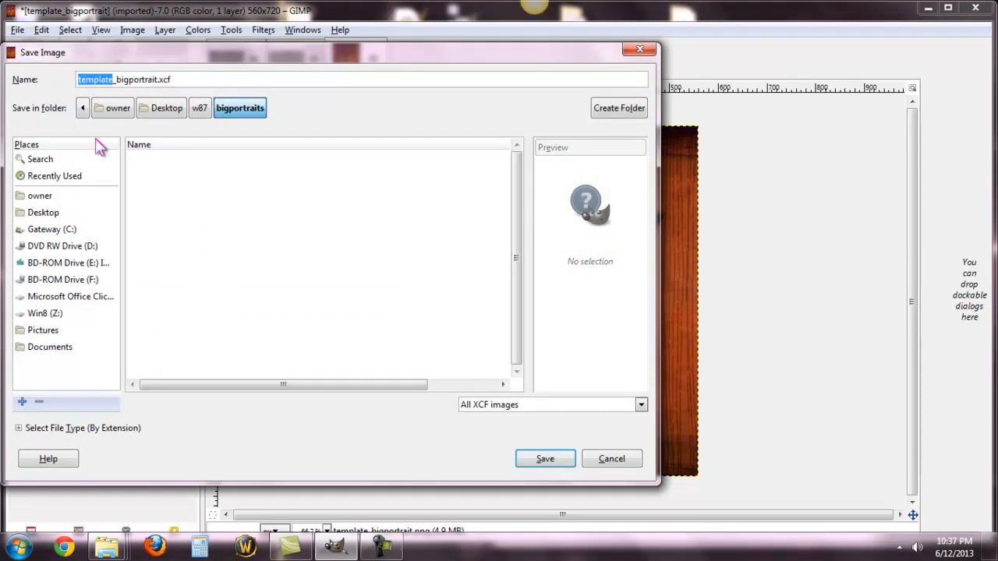
text(w87)
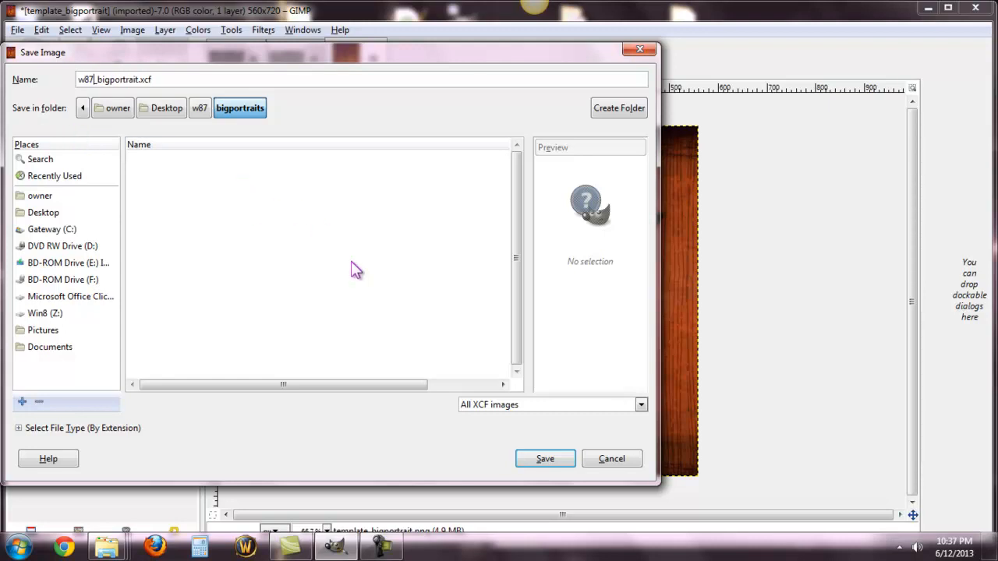
click(543, 460)
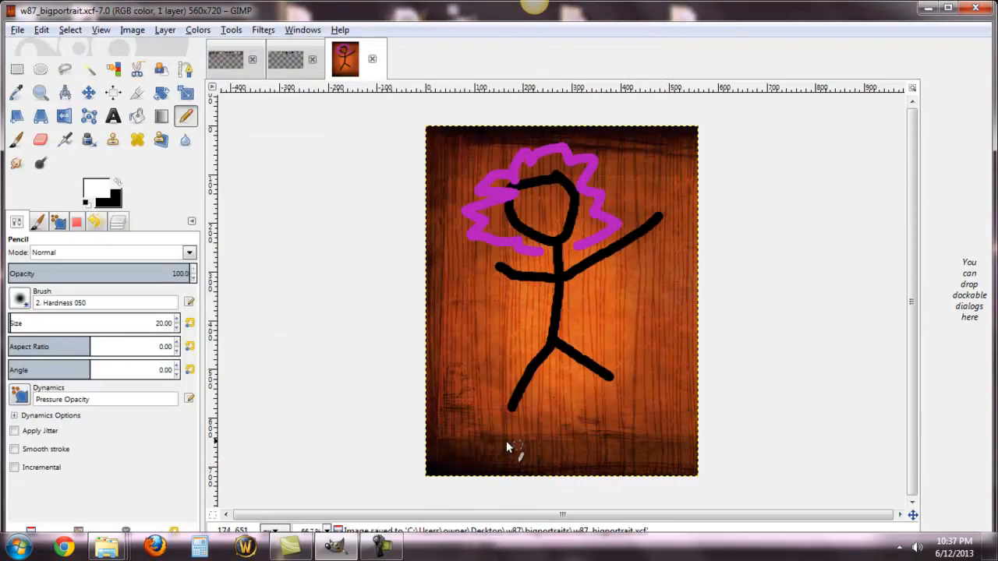
Step: Export the portrait to the desktop as w87_bigportrait.png with the default PNG options and minimize GIMP
click(17, 30)
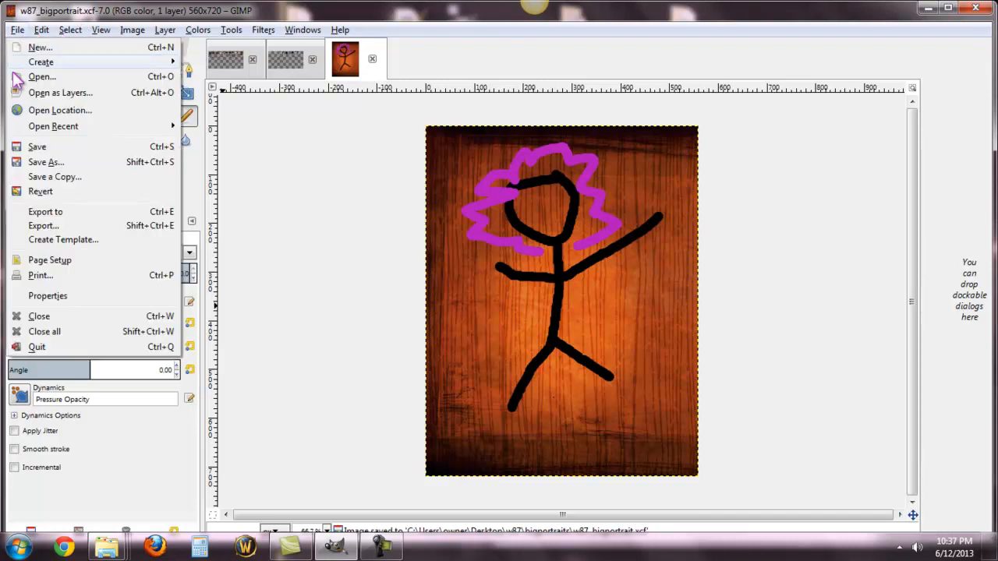
click(77, 227)
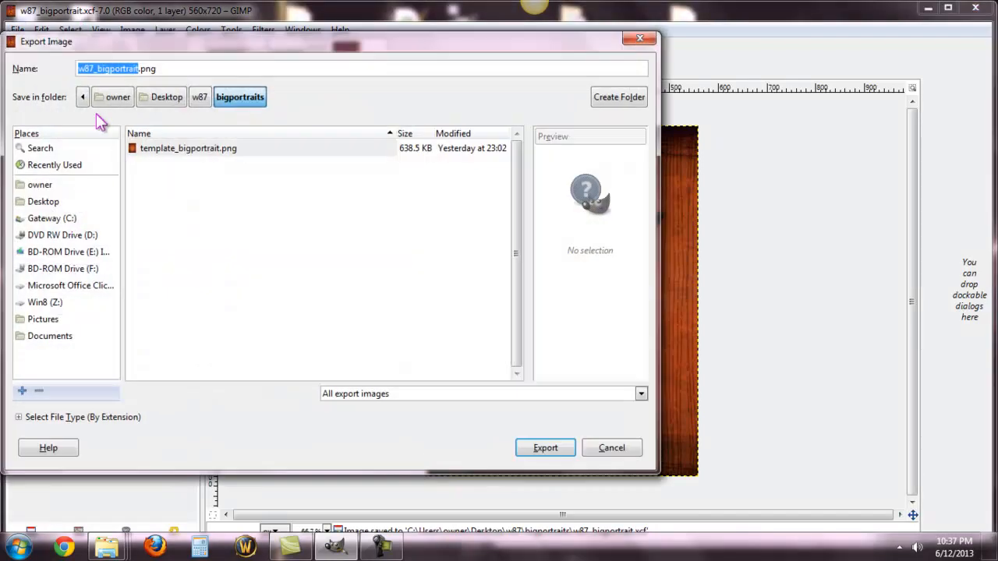
click(167, 96)
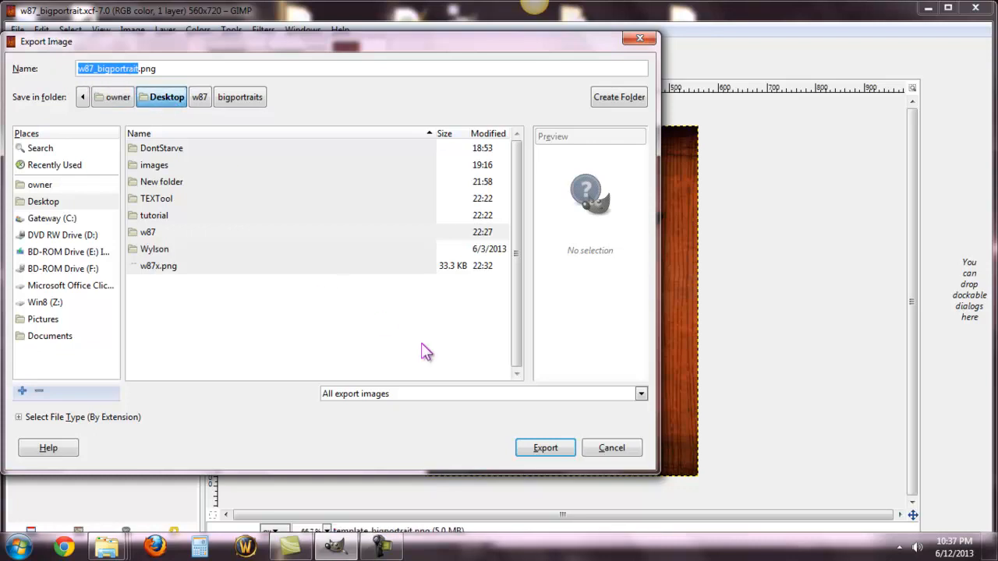
click(538, 451)
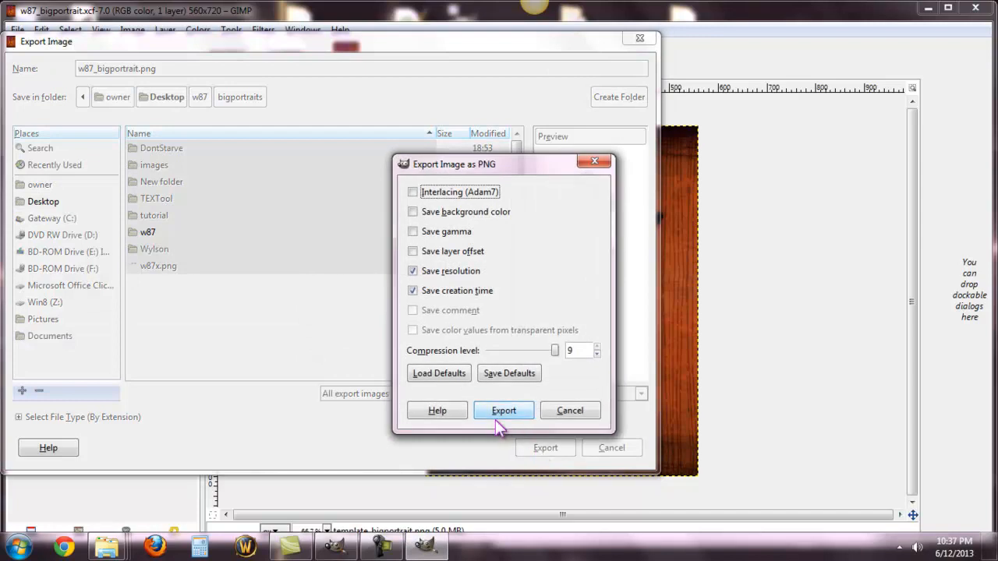
click(493, 413)
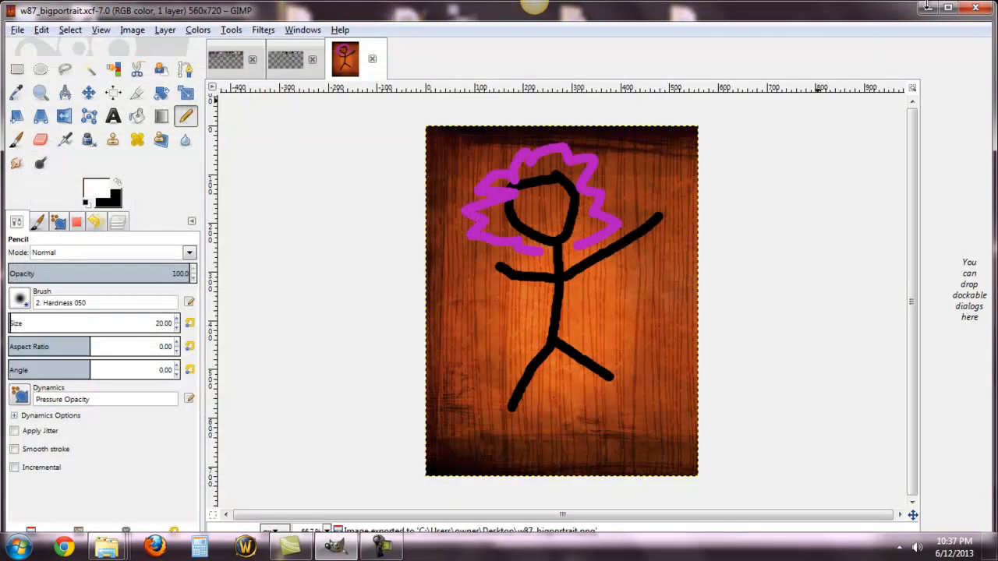
click(927, 7)
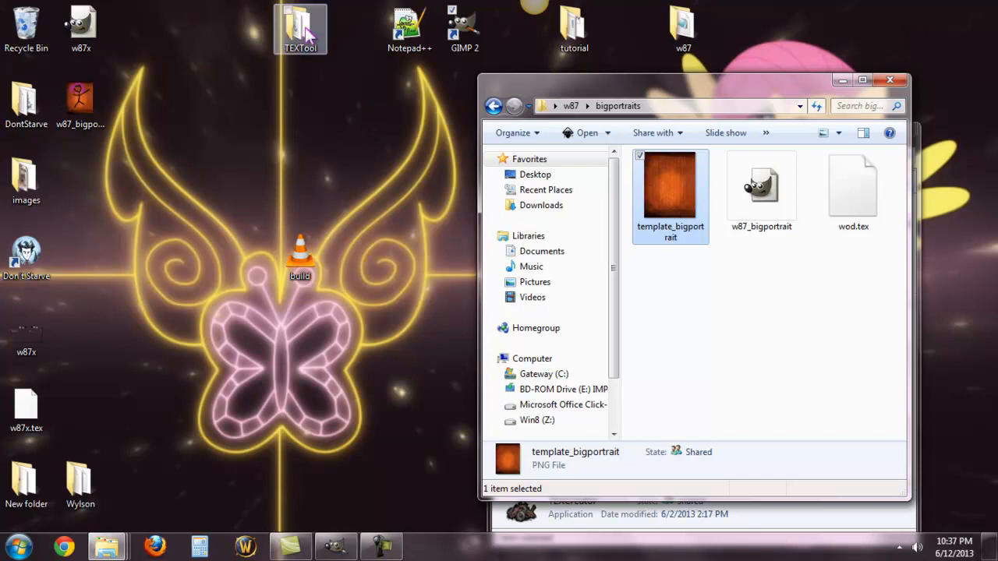
Step: Launch TEXCreator from the TEXTool folder, add w87_bigportrait.png as the texture and set the output directory to the desktop
double_click(313, 45)
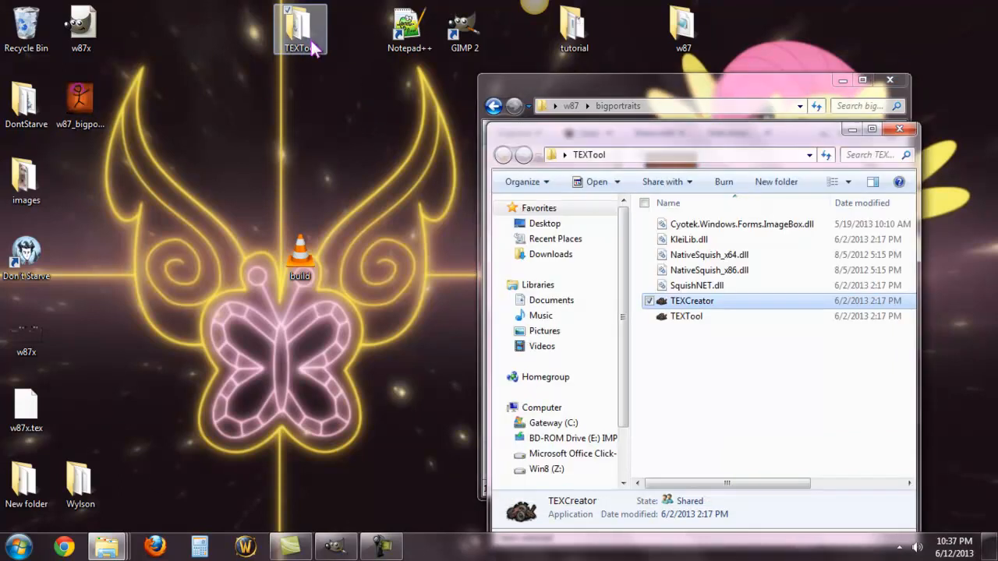
double_click(745, 300)
click(306, 267)
drag(530, 225, 537, 327)
click(343, 347)
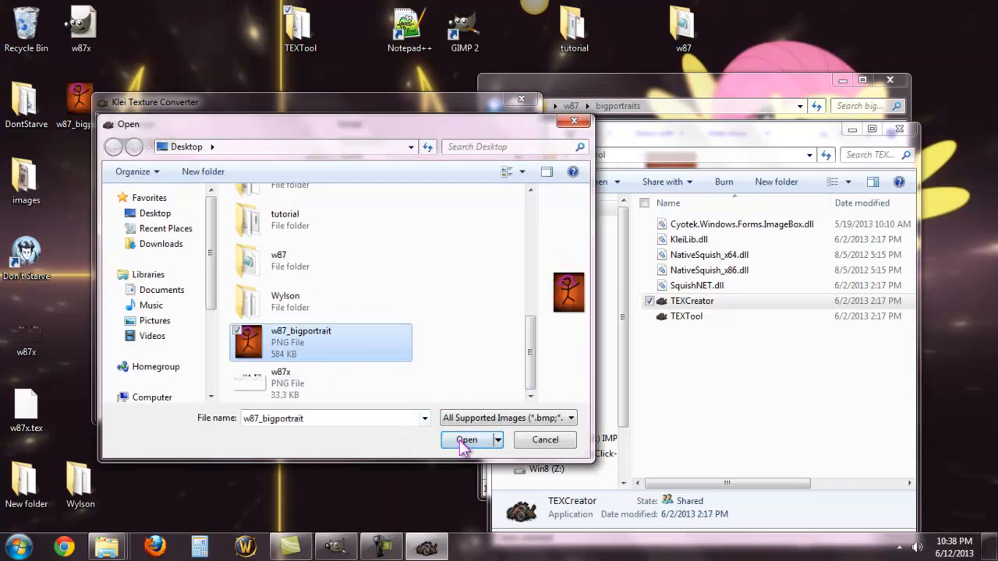
click(466, 440)
click(309, 296)
click(514, 365)
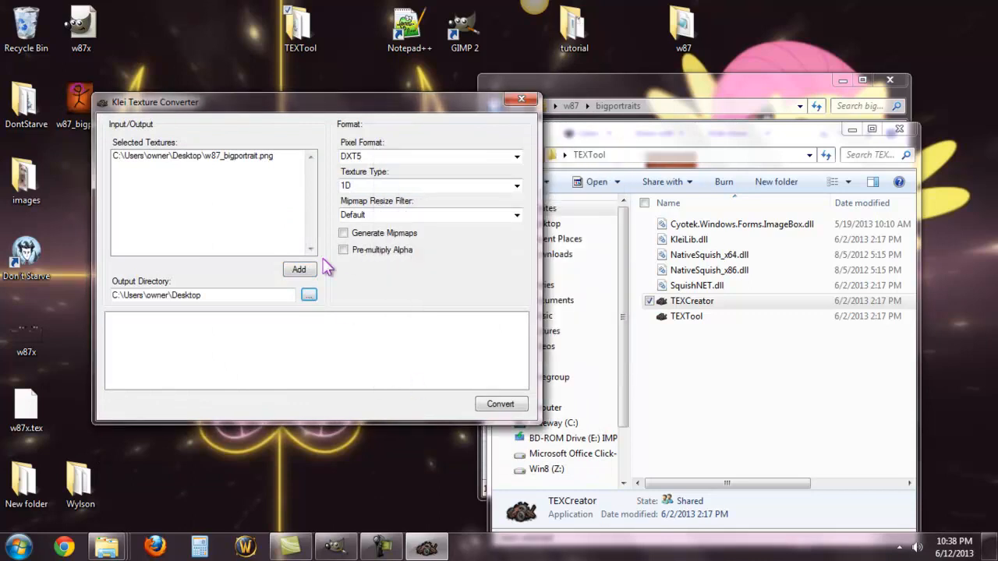
Step: Convert the portrait as DXT5, 1D, Default filter with Generate Mipmaps and Pre-multiply Alpha enabled, and return to the bigportraits folder
click(382, 156)
click(388, 187)
click(390, 215)
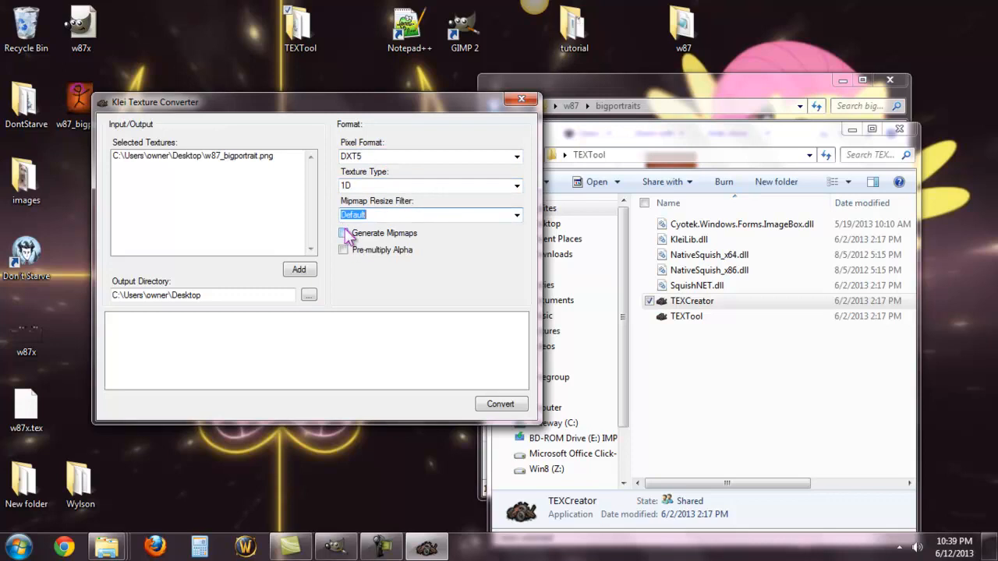
click(346, 234)
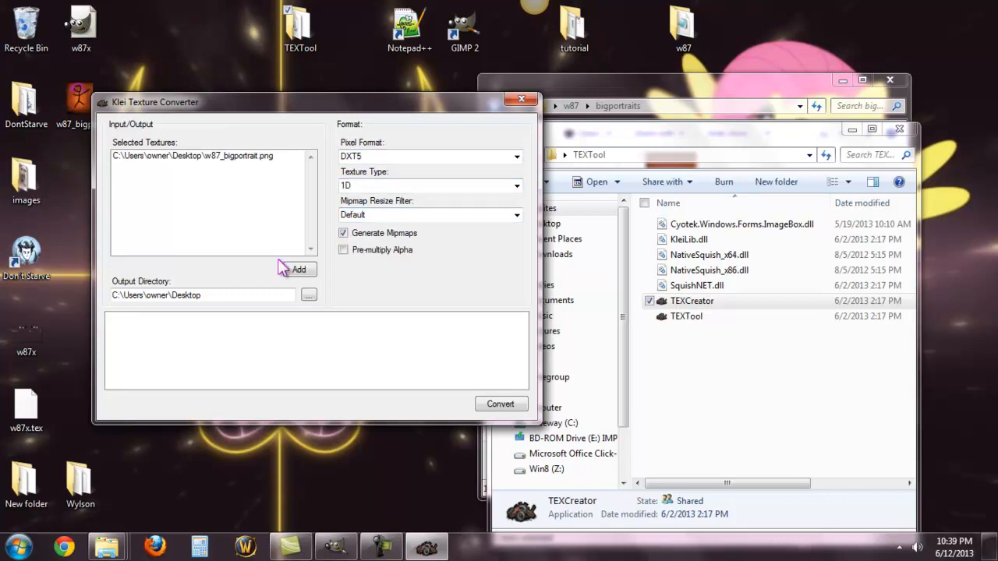
click(343, 250)
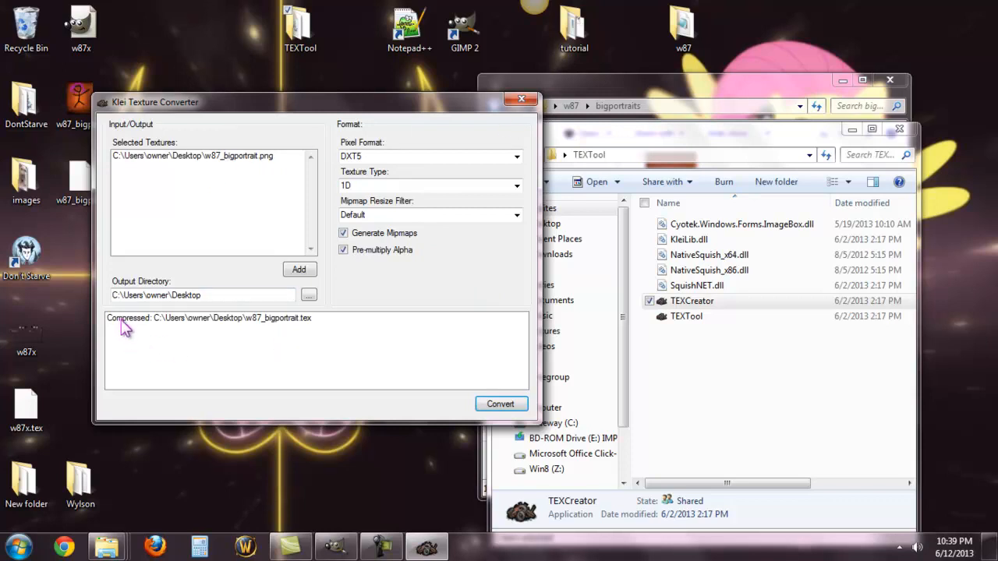
click(524, 99)
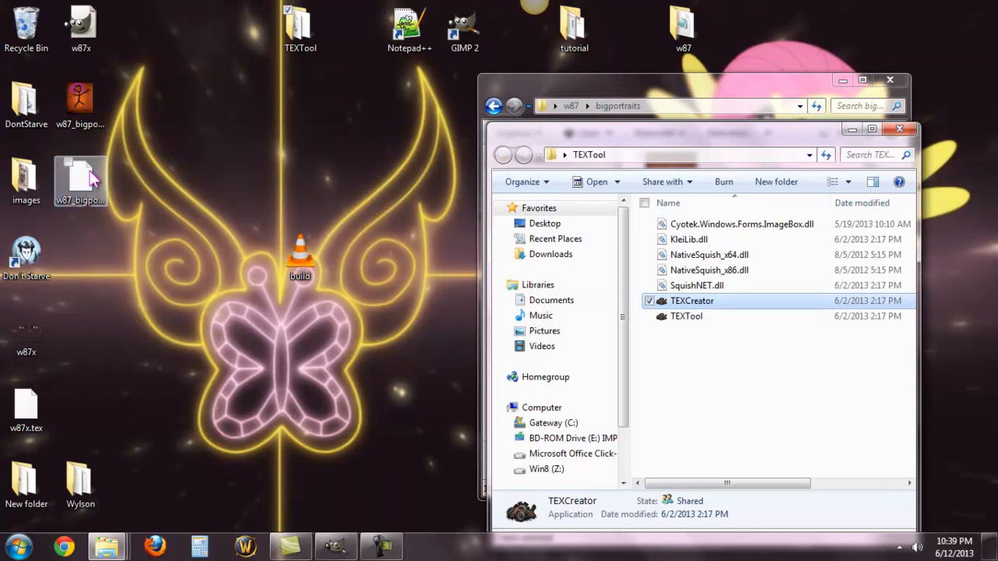
click(630, 84)
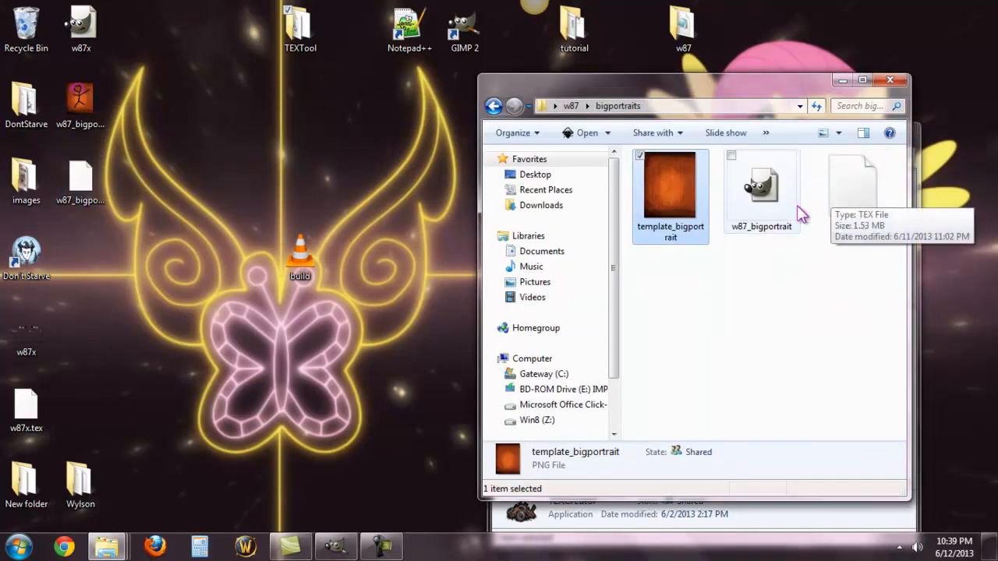
Step: Delete the w87_bigportrait GIMP image and wod.tex from the bigportraits folder
right_click(779, 185)
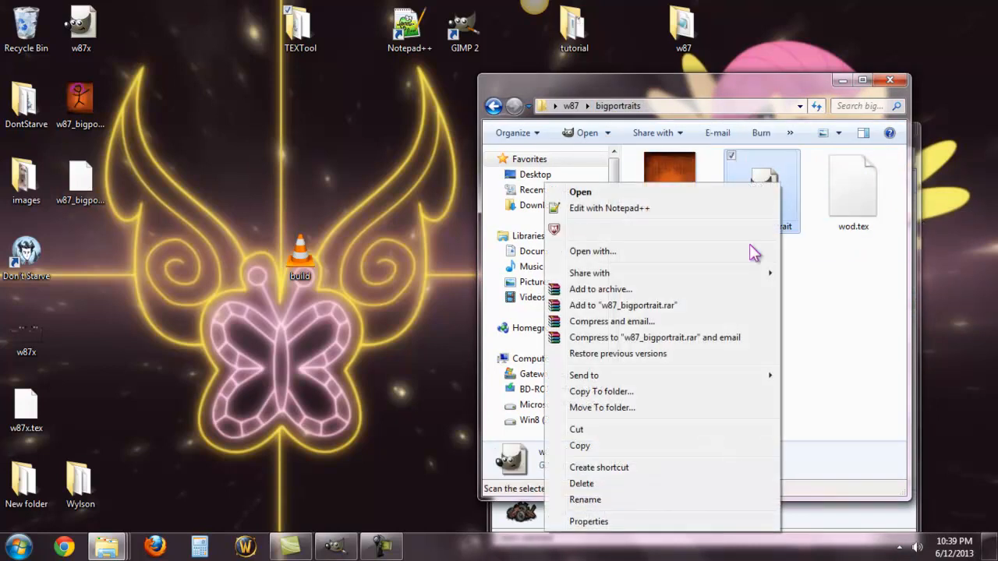
click(644, 489)
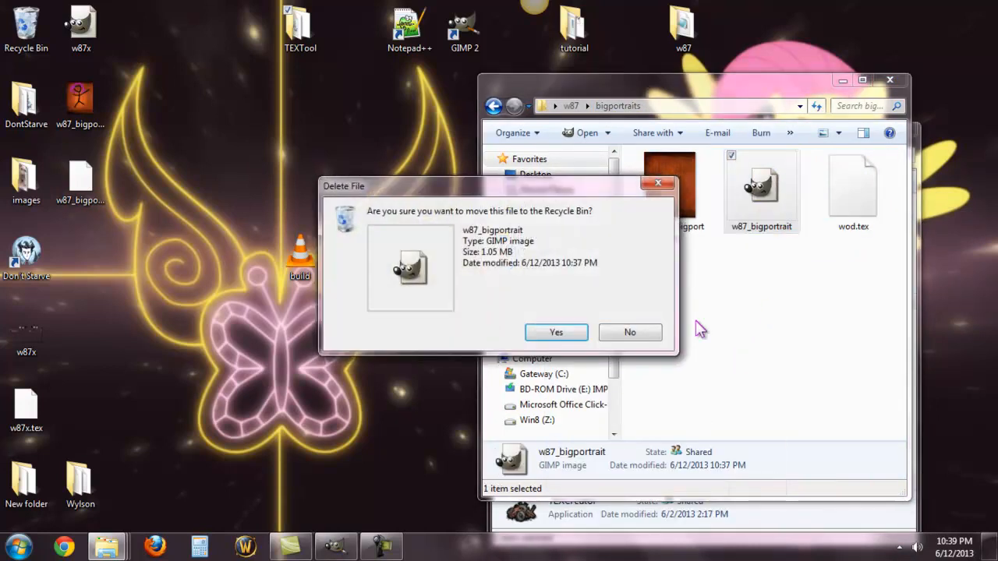
key(Return)
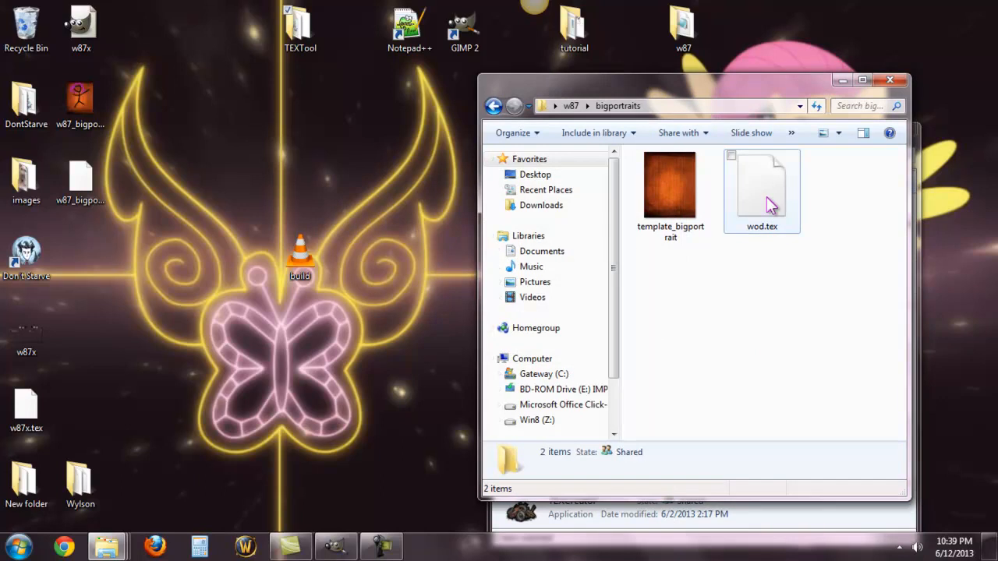
right_click(766, 196)
click(838, 341)
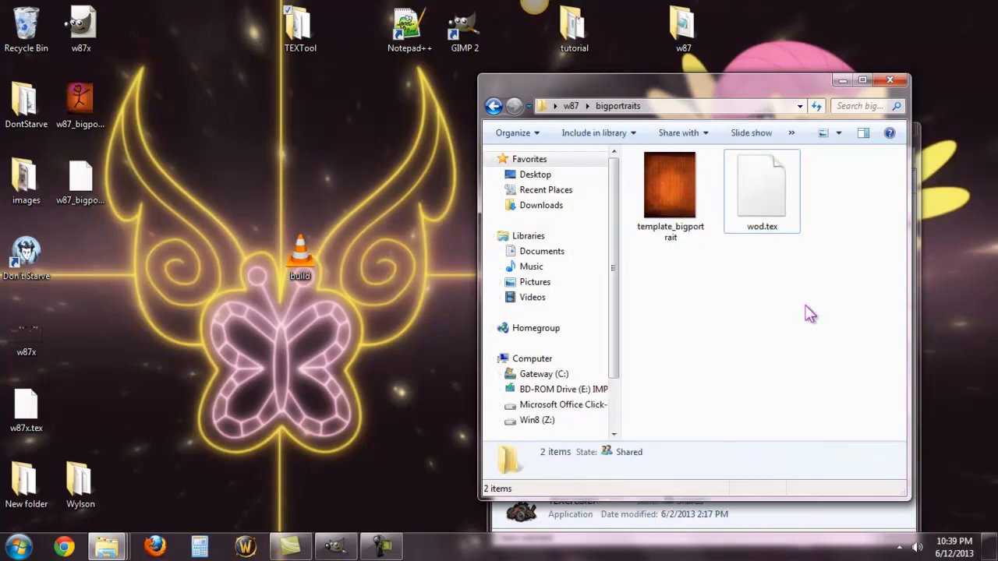
click(760, 204)
right_click(750, 195)
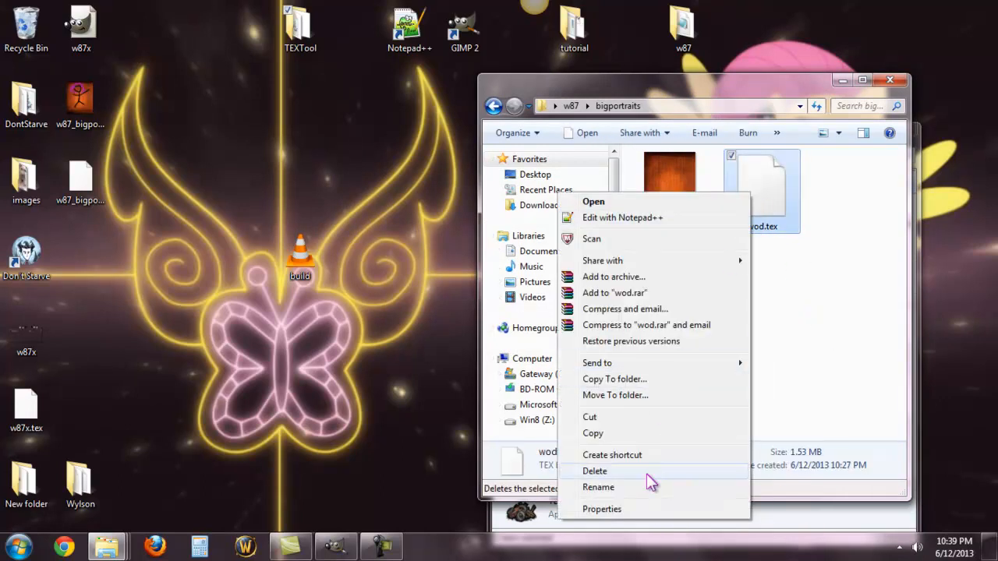
click(594, 471)
click(556, 333)
Step: Move w87_bigportrait.tex from the desktop into the bigportraits folder and rename it w87.tex
drag(80, 181, 758, 195)
right_click(757, 194)
click(644, 481)
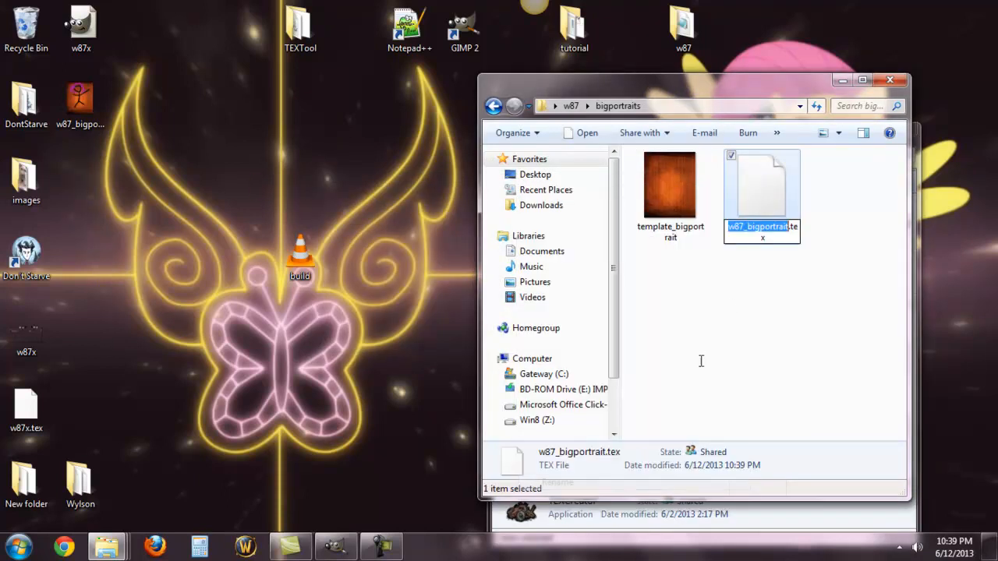
key(Right)
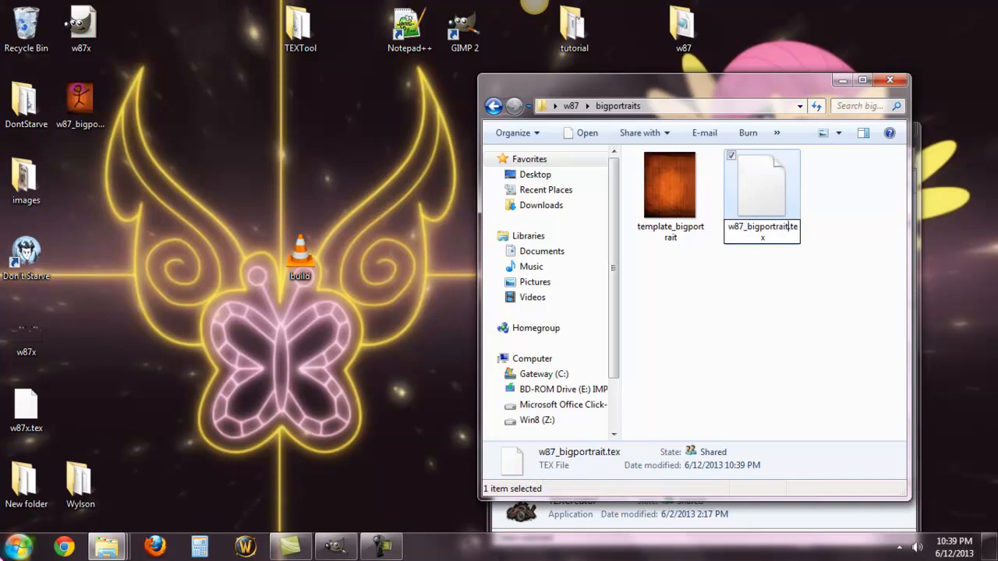
key(BackSpace)
key(BackSpace)
key(BackSpace)
key(BackSpace)
key(BackSpace)
key(BackSpace)
key(BackSpace)
key(BackSpace)
key(BackSpace)
key(BackSpace)
key(BackSpace)
key(BackSpace)
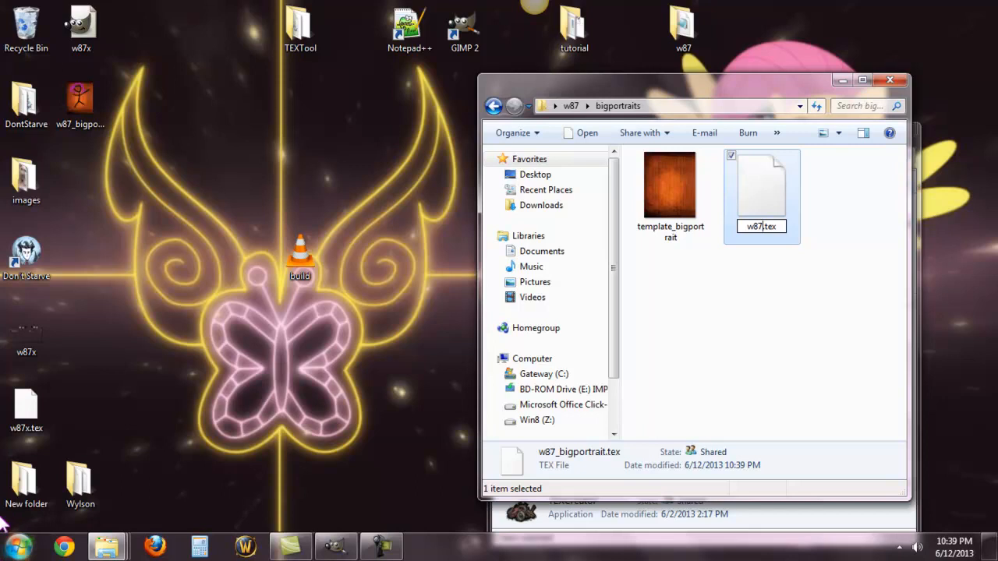
click(836, 328)
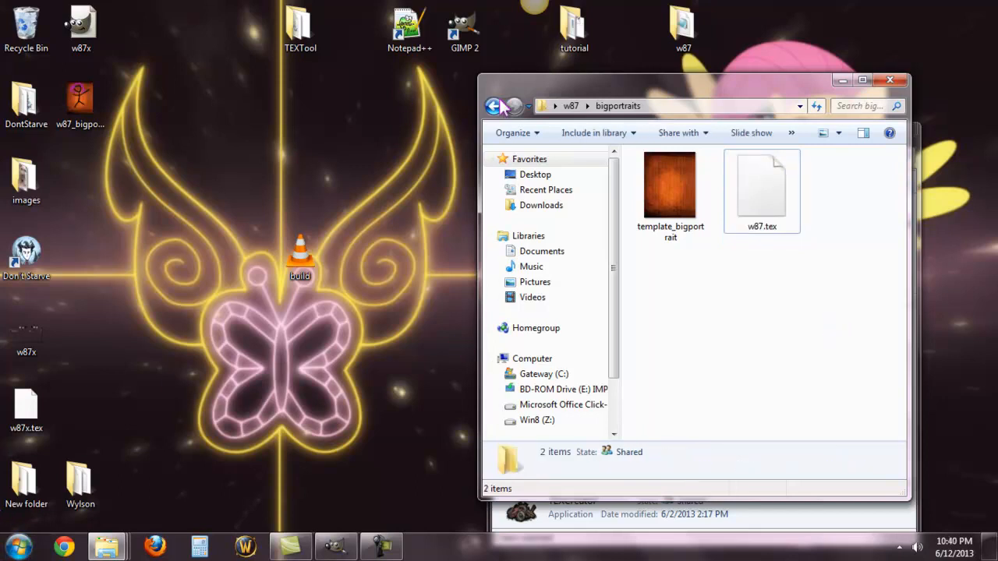
Step: Open the saveslot_portraits folder inside the w87 mod's images folder
click(494, 106)
double_click(675, 206)
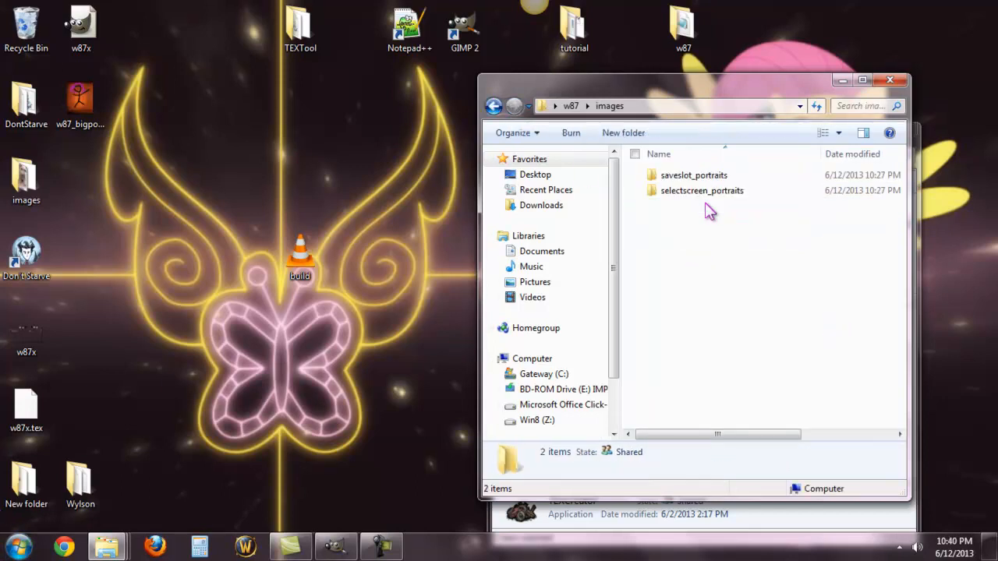
click(716, 177)
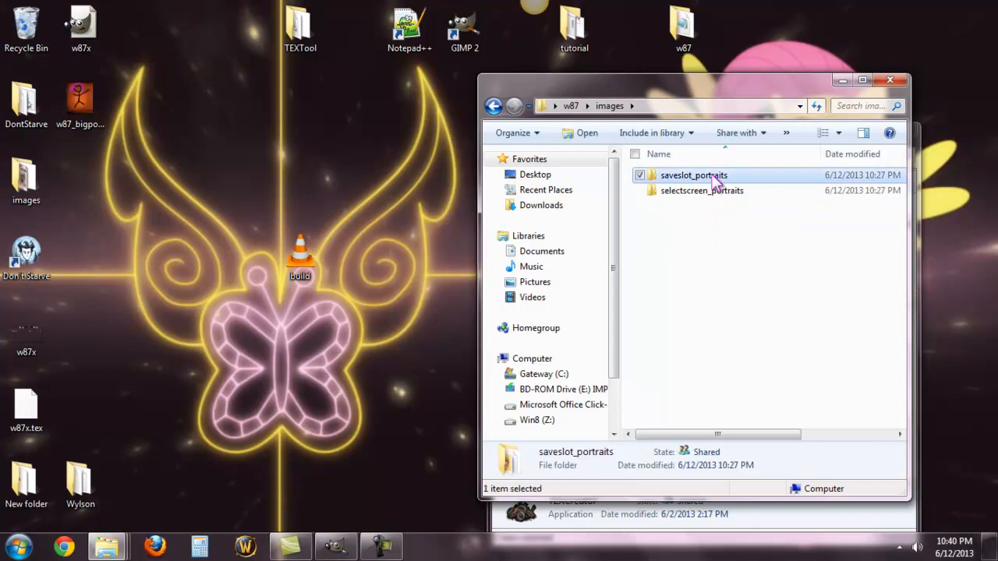
double_click(716, 178)
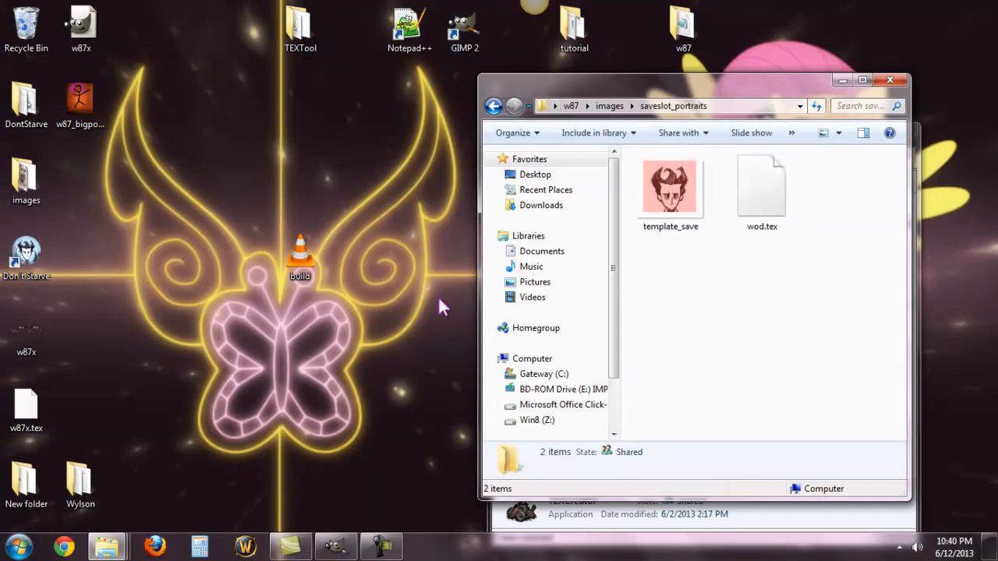
Step: Switch to GIMP and close the w87_bigportrait.xcf image
click(335, 545)
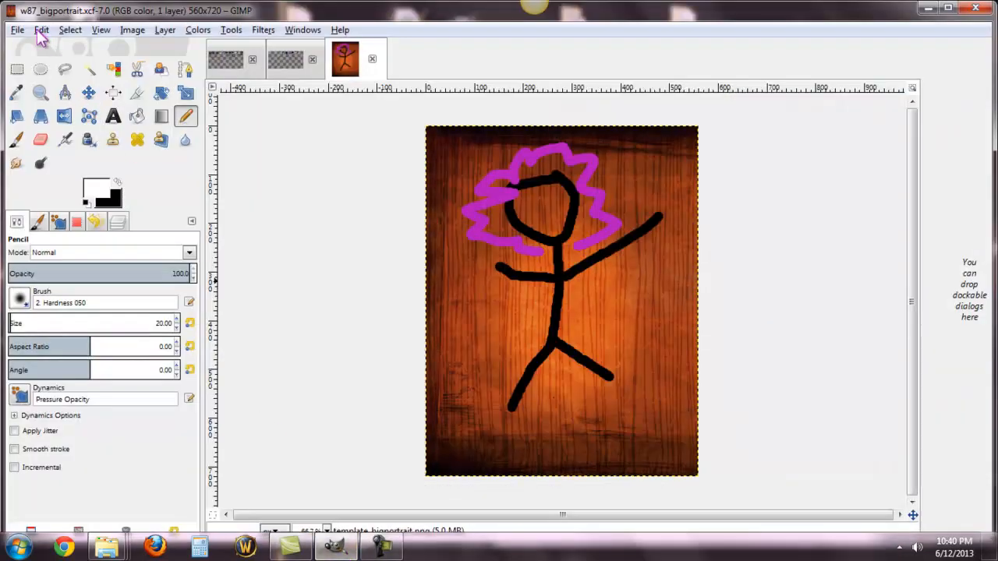
click(372, 59)
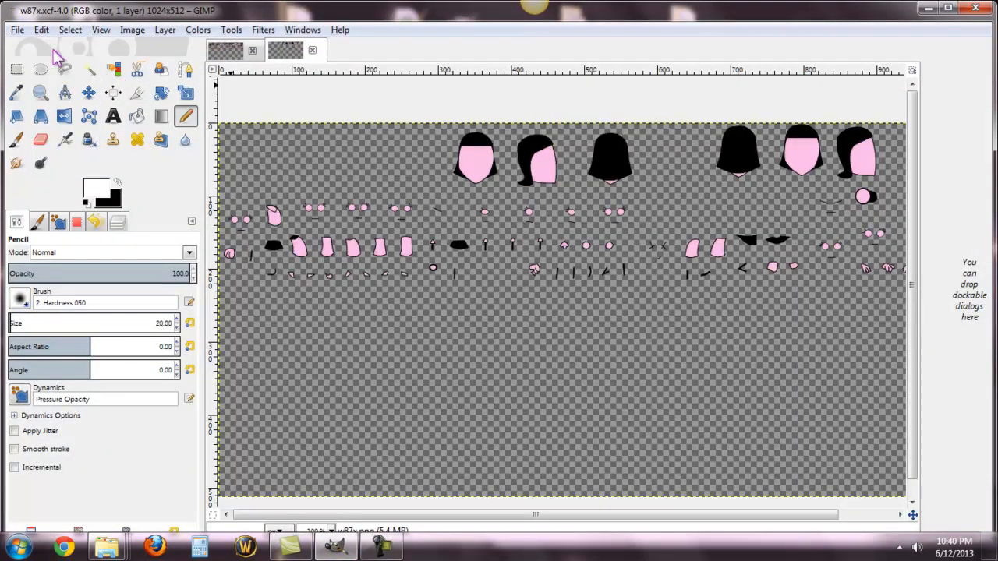
click(17, 30)
click(39, 76)
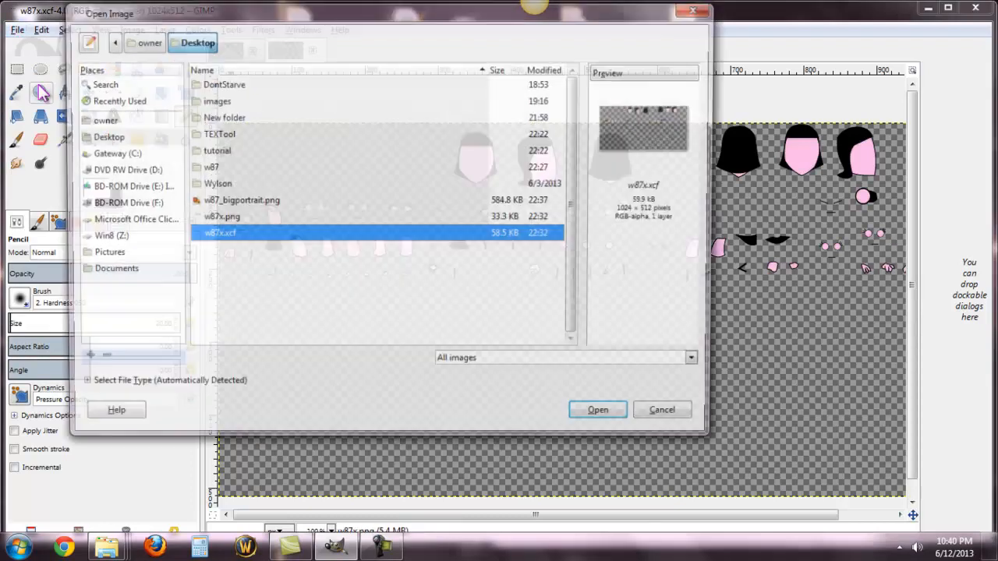
key(Return)
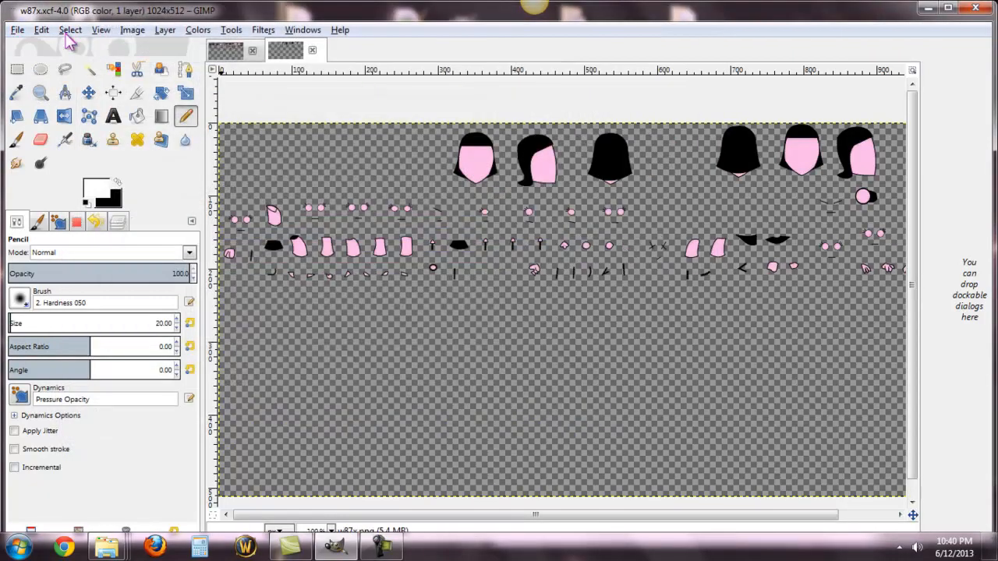
Step: Open template_save.png from the w87/images/saveslot_portraits folder on the desktop
click(17, 30)
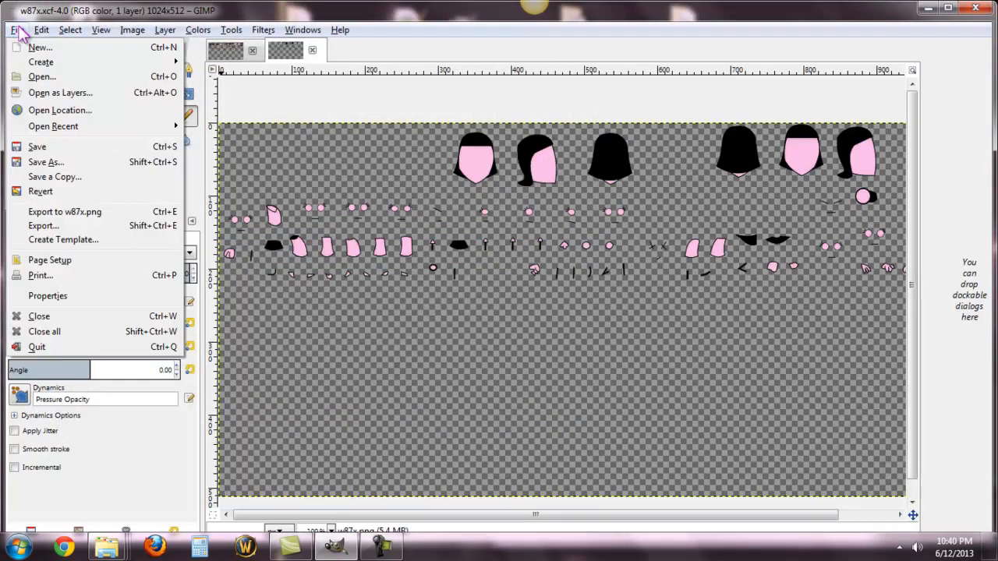
click(39, 76)
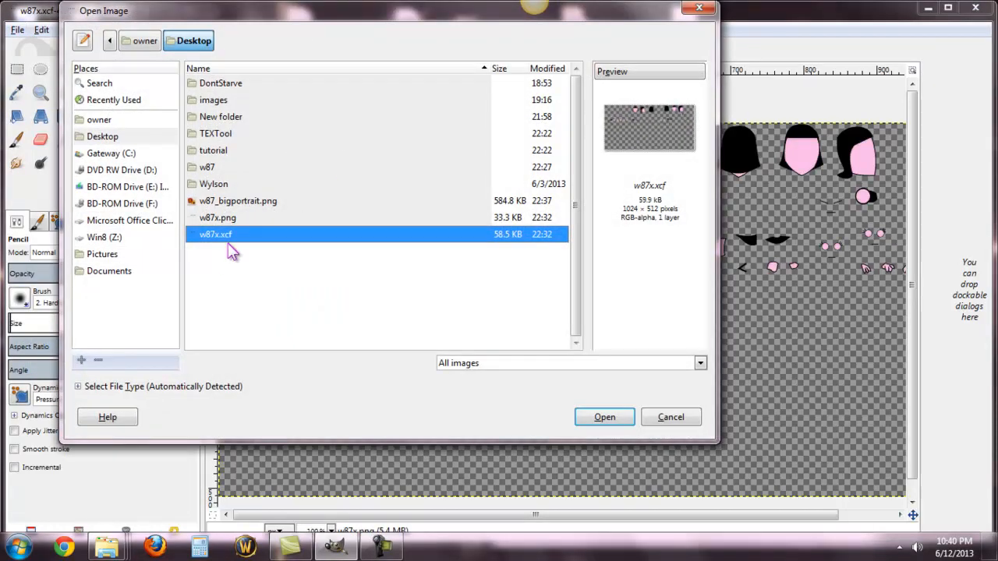
double_click(211, 166)
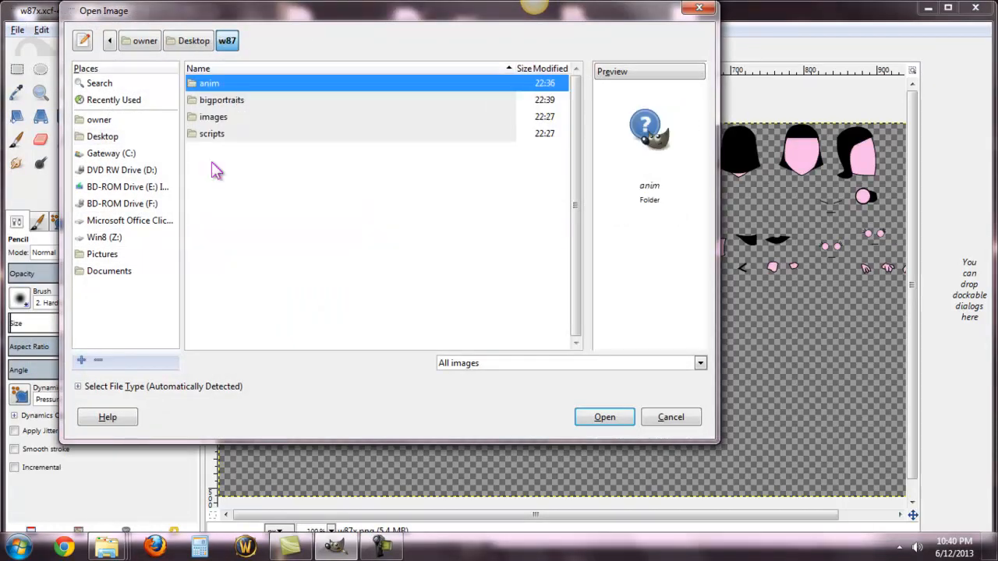
double_click(222, 118)
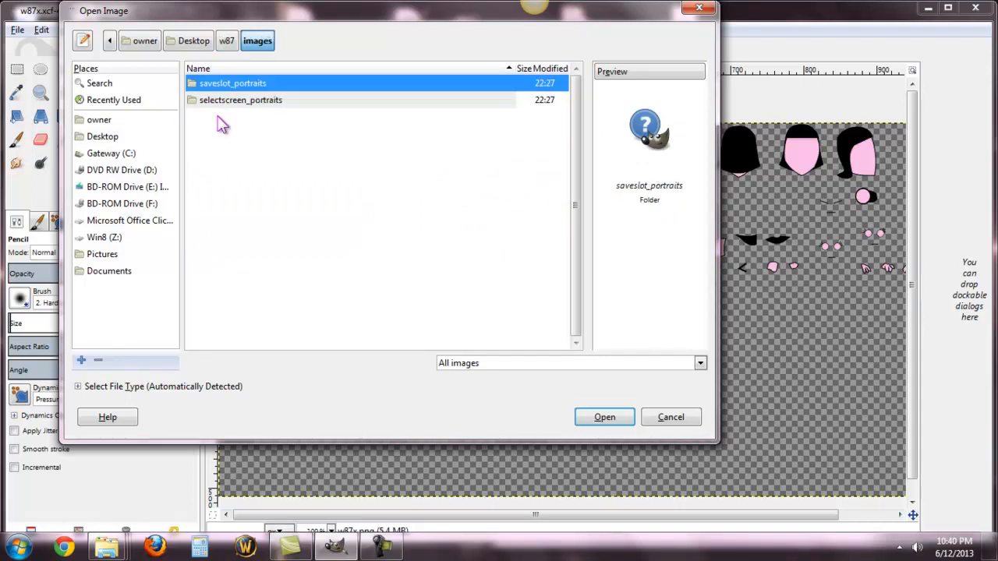
double_click(231, 88)
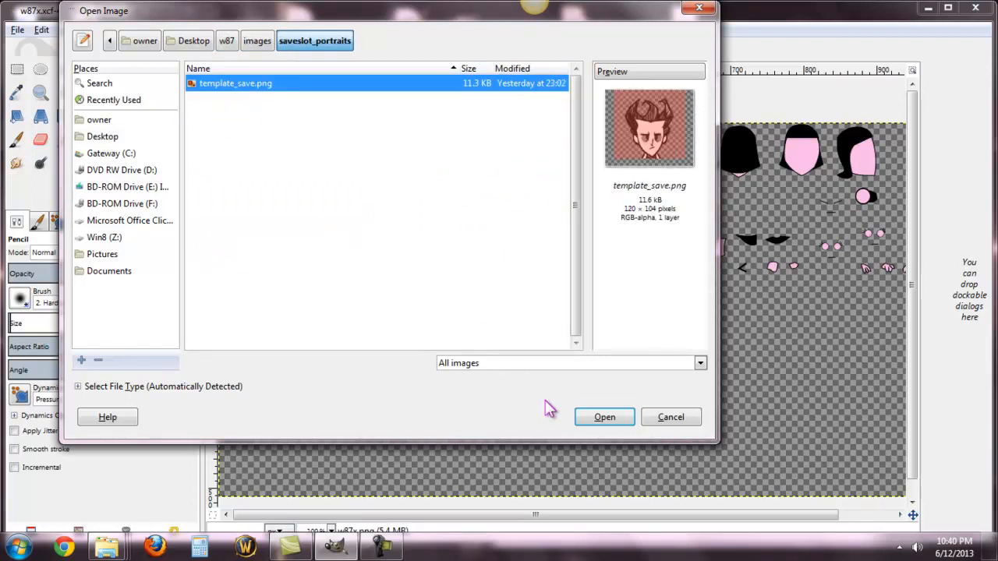
click(604, 418)
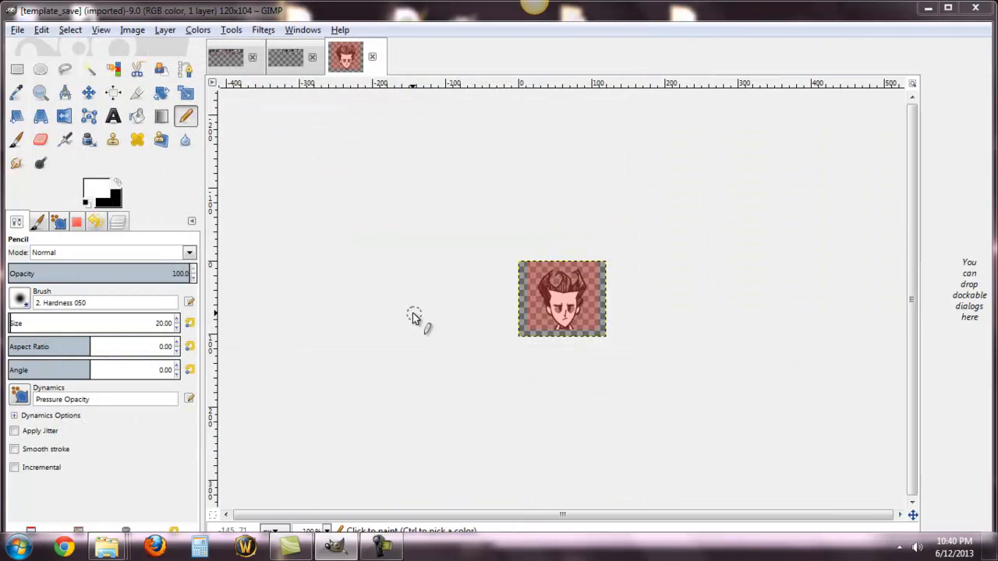
Step: Add a transparent 120 x 104 px layer and pencil a solid black head on it over the template's face
click(165, 31)
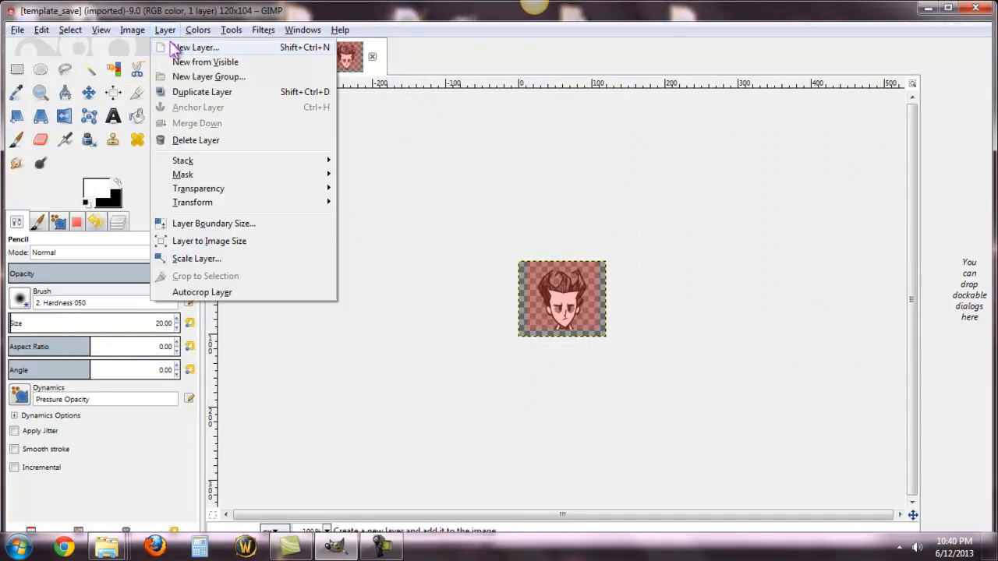
click(171, 49)
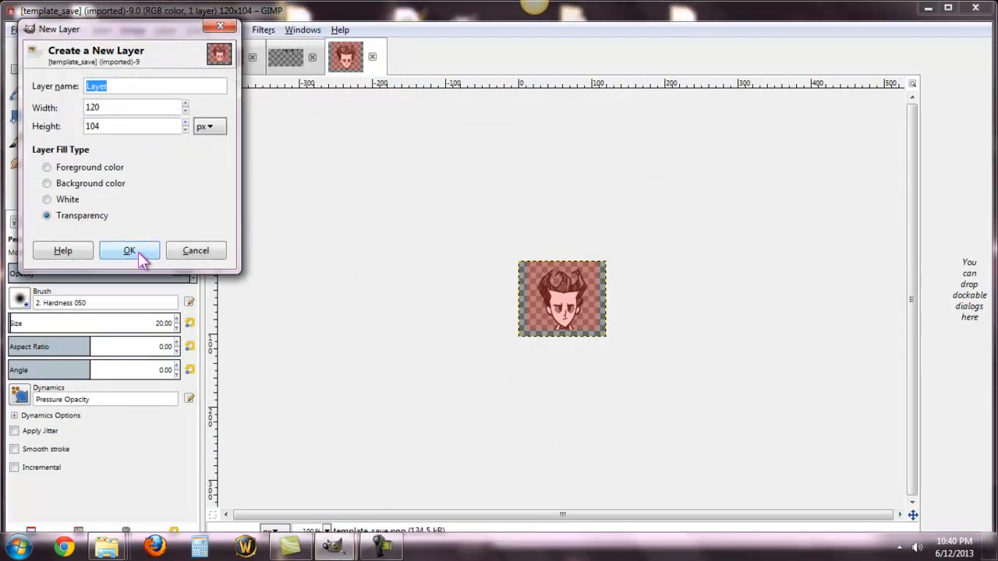
click(129, 251)
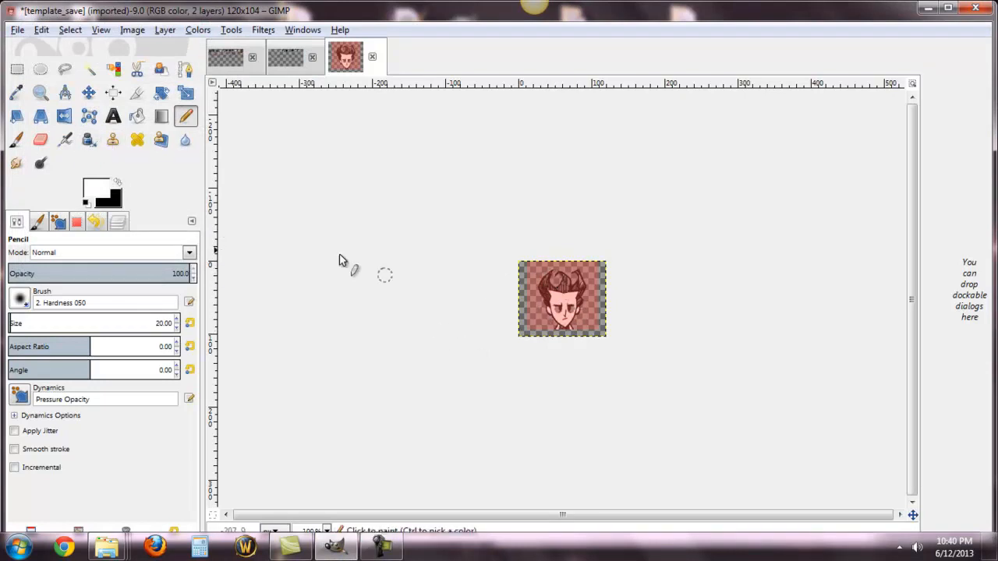
click(118, 184)
mouse_move(532, 300)
mouse_down()
mouse_move(564, 320)
mouse_move(583, 309)
mouse_move(578, 288)
mouse_move(556, 279)
mouse_move(556, 298)
mouse_move(573, 313)
mouse_move(579, 298)
mouse_move(565, 283)
mouse_move(582, 311)
mouse_up()
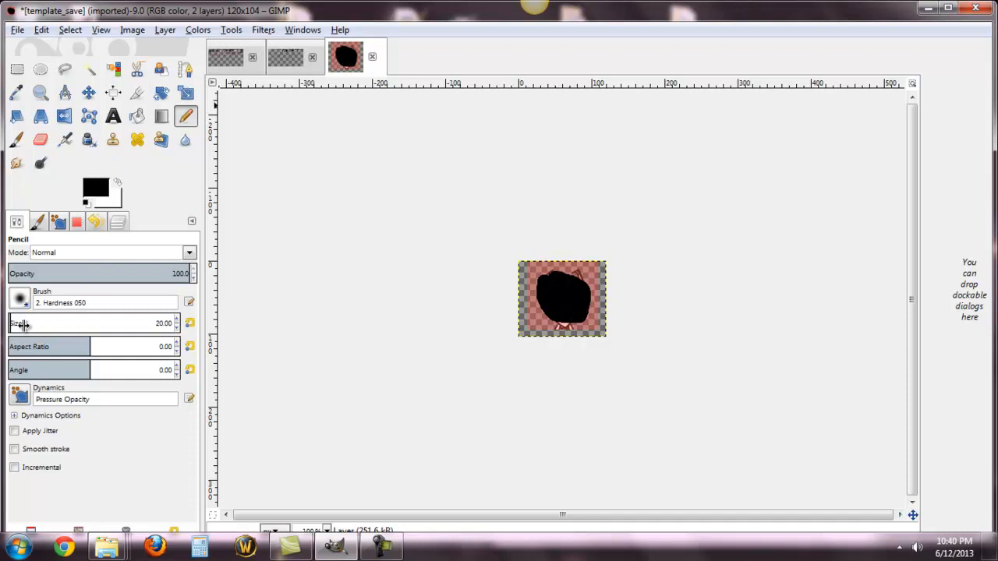
Step: Set the pencil size to 1 and draw white eyes, a nose and a smile on the black head
drag(9, 328, 7, 322)
click(118, 184)
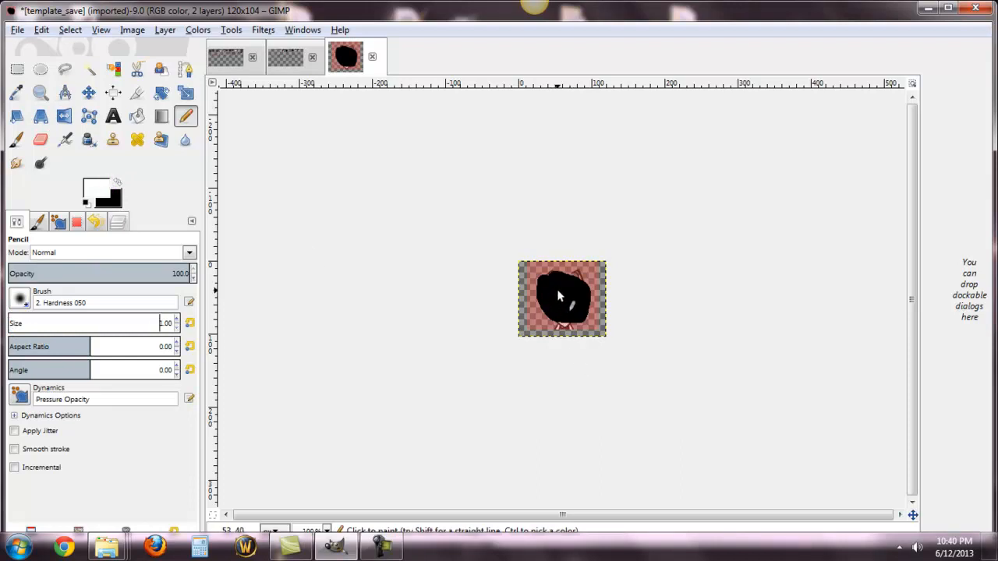
mouse_move(571, 290)
mouse_down()
mouse_move(554, 308)
mouse_move(579, 308)
mouse_up()
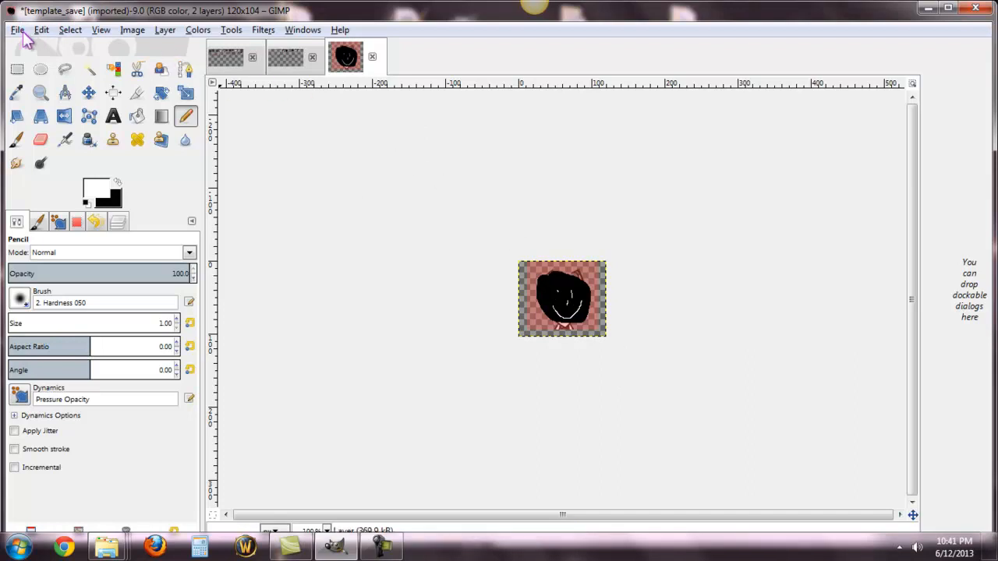
Step: Delete the template_save.png layer, keeping only the layer with the drawn head
click(165, 32)
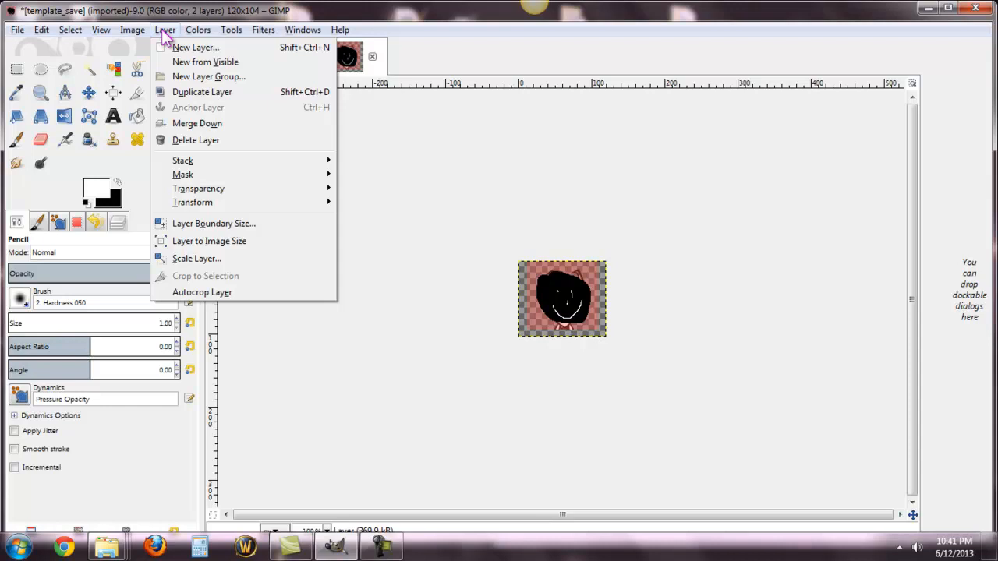
click(120, 221)
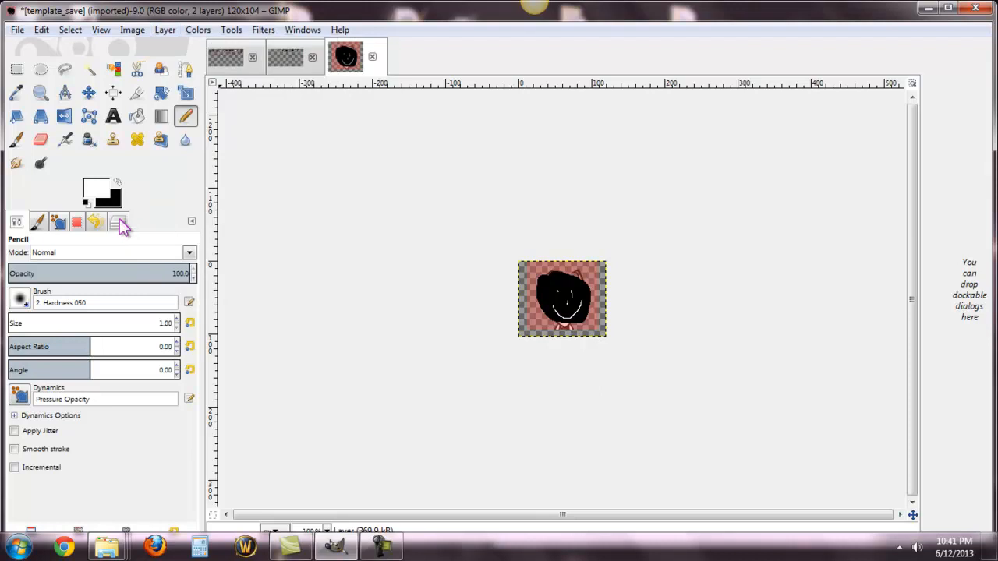
click(119, 221)
click(126, 332)
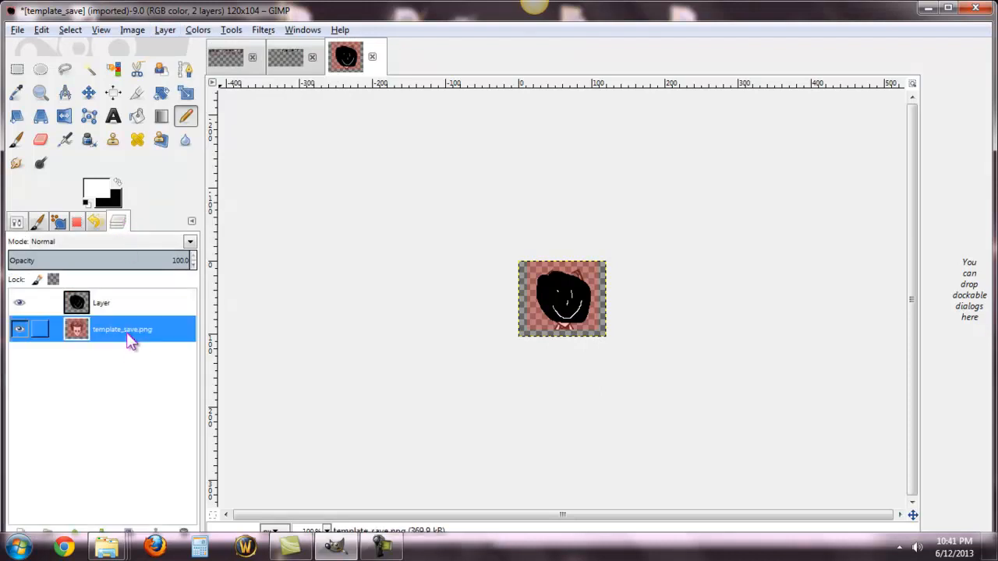
right_click(127, 334)
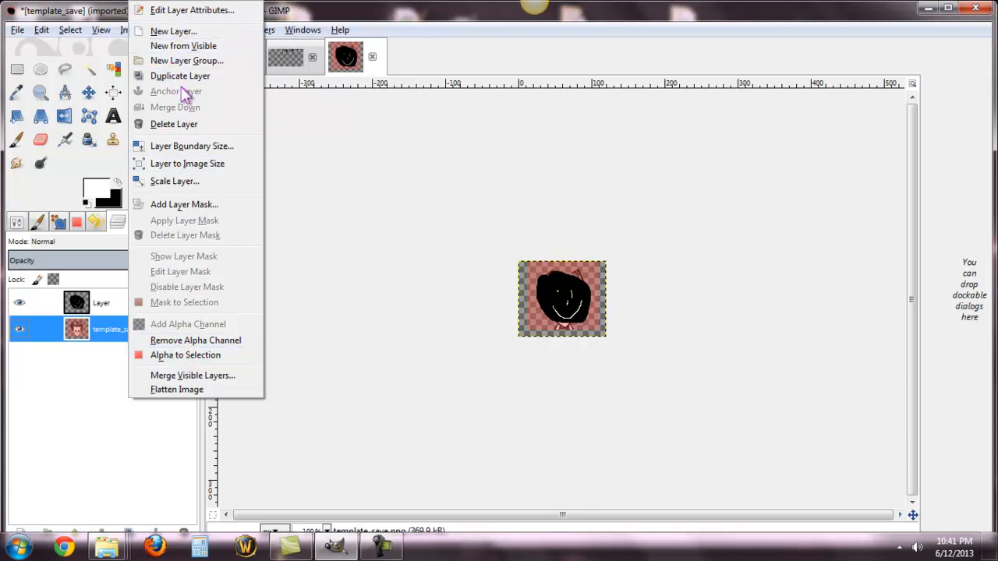
click(181, 124)
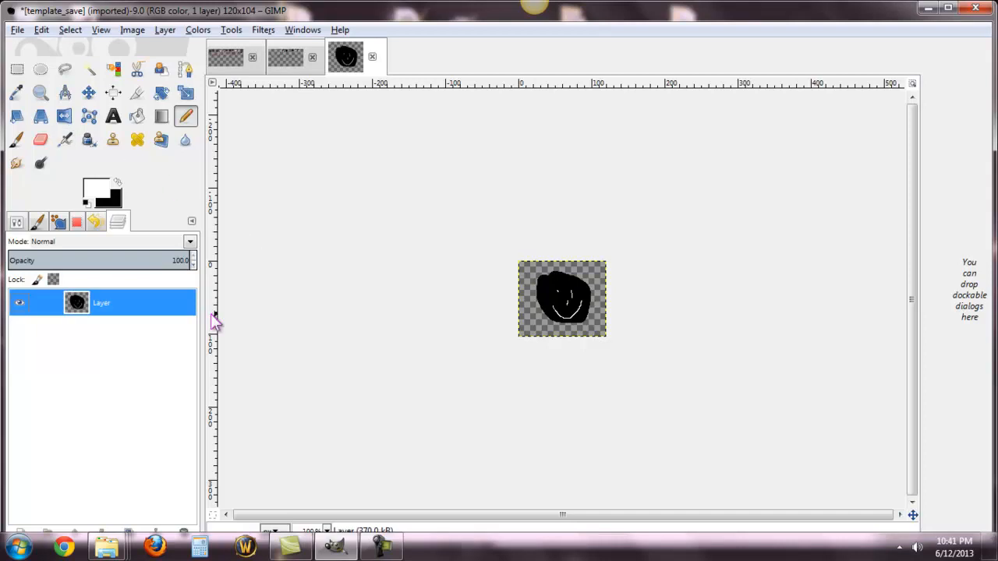
Step: Save the drawn head as template_save.xcf in the w87/images/saveslot_portraits folder
click(17, 31)
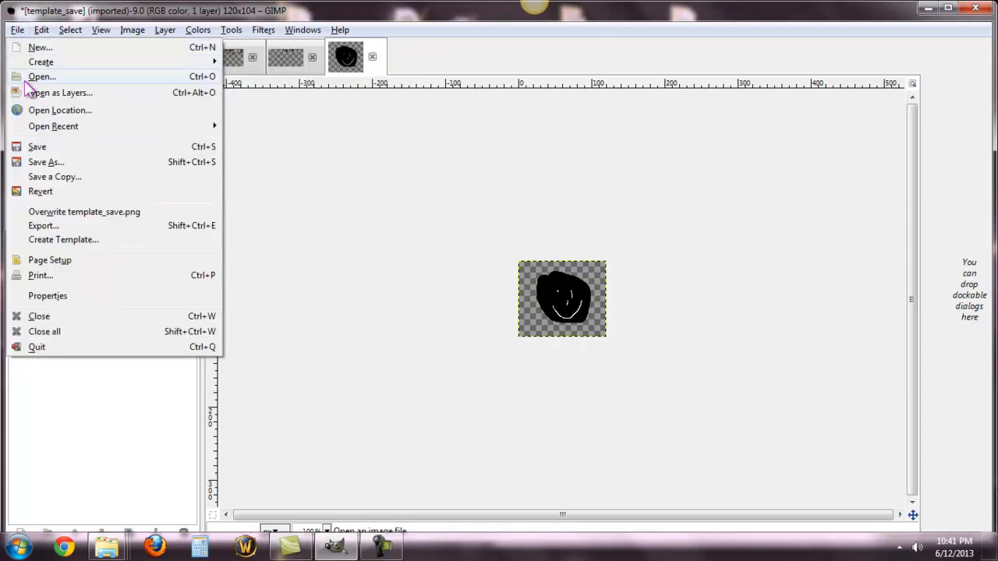
click(39, 150)
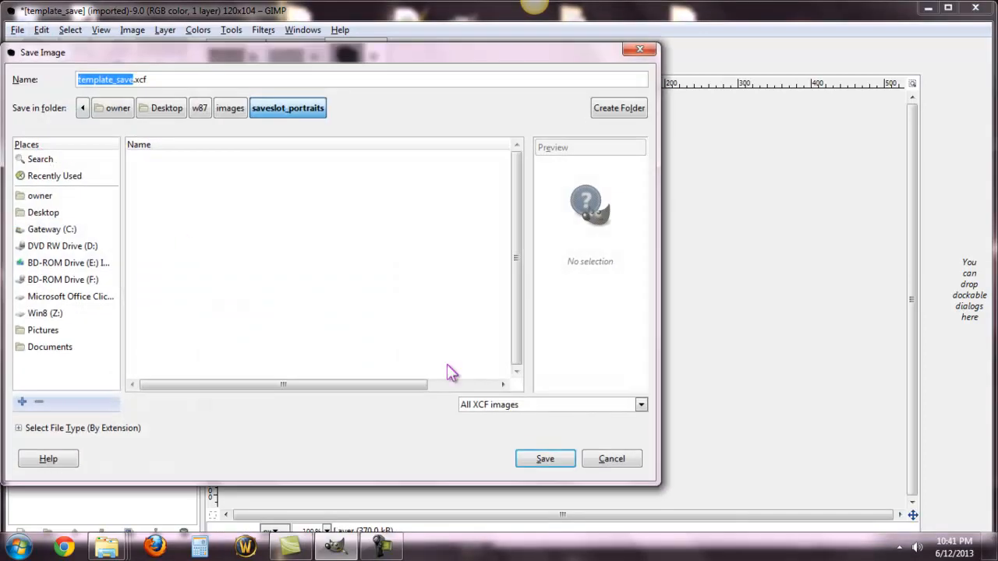
click(544, 460)
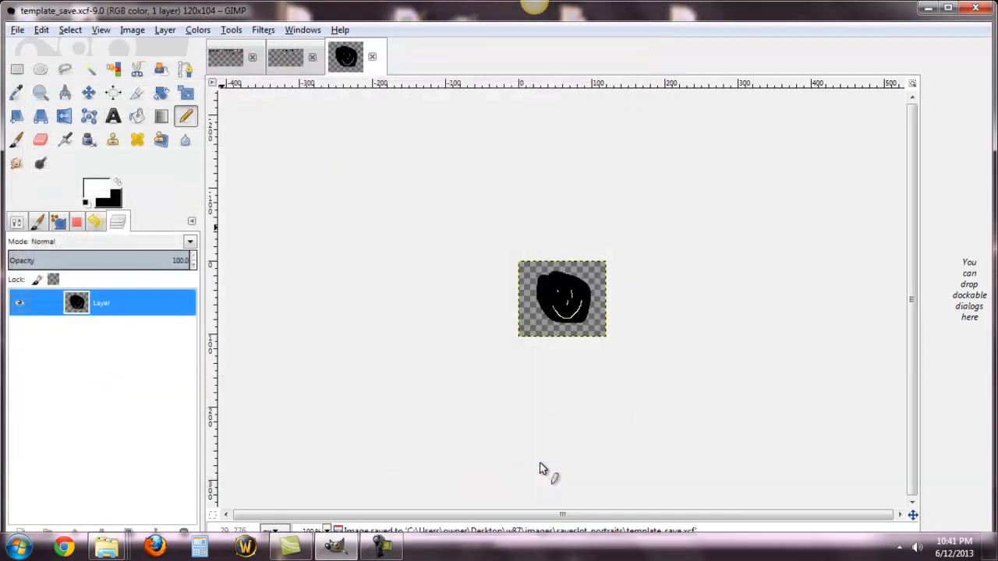
Step: Export the drawn head as save.png into the saveslot_portraits folder
click(17, 31)
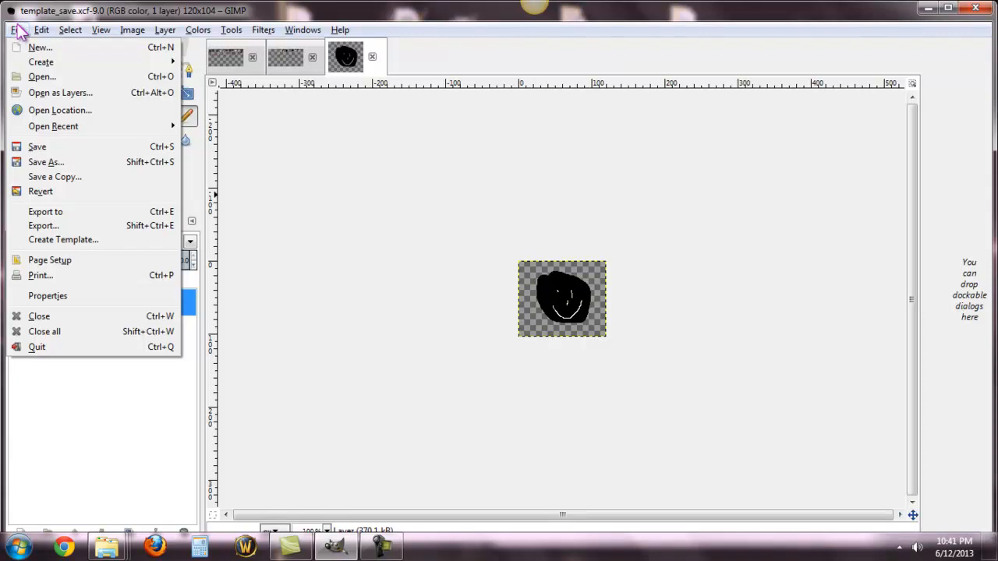
click(59, 226)
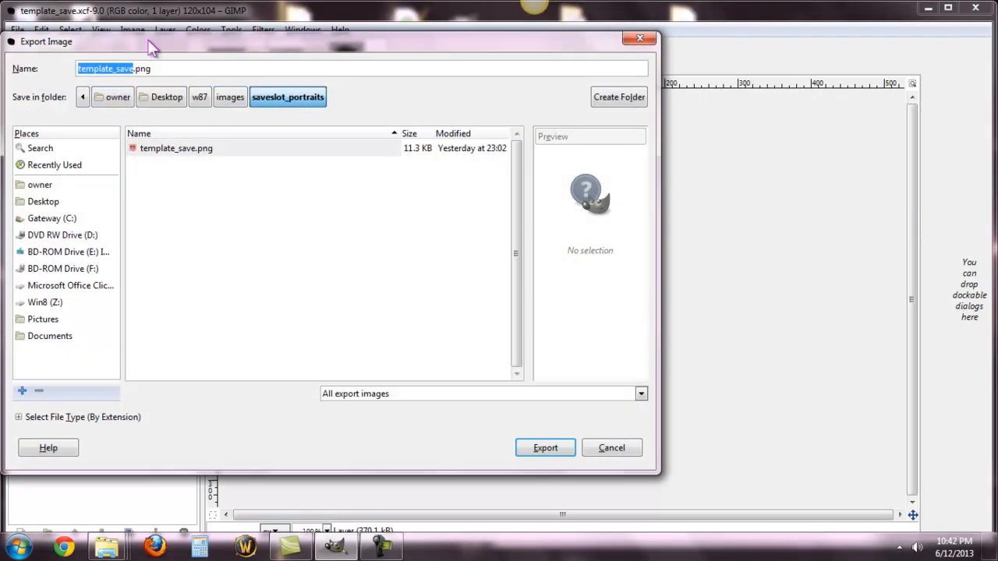
text(save)
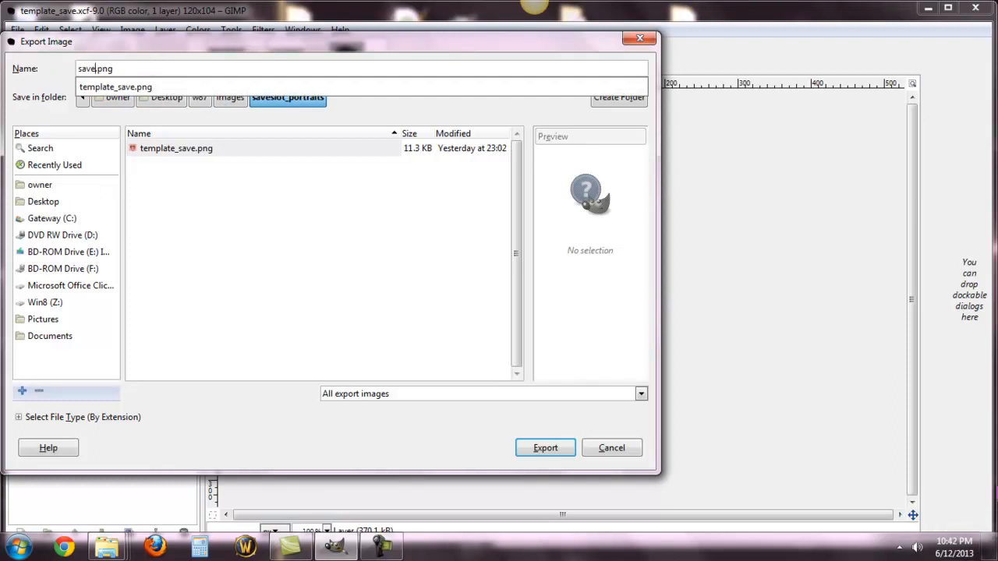
click(543, 452)
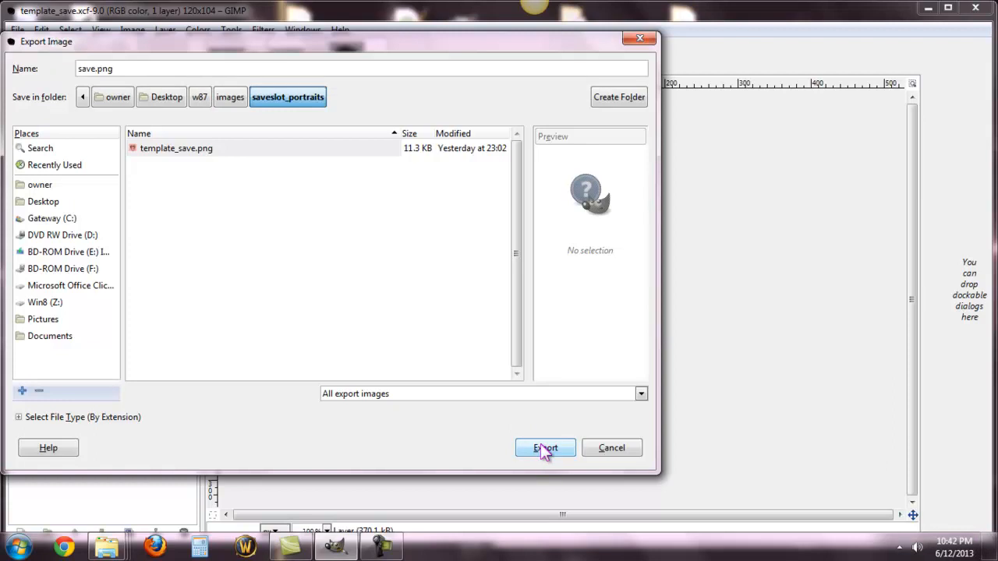
click(545, 451)
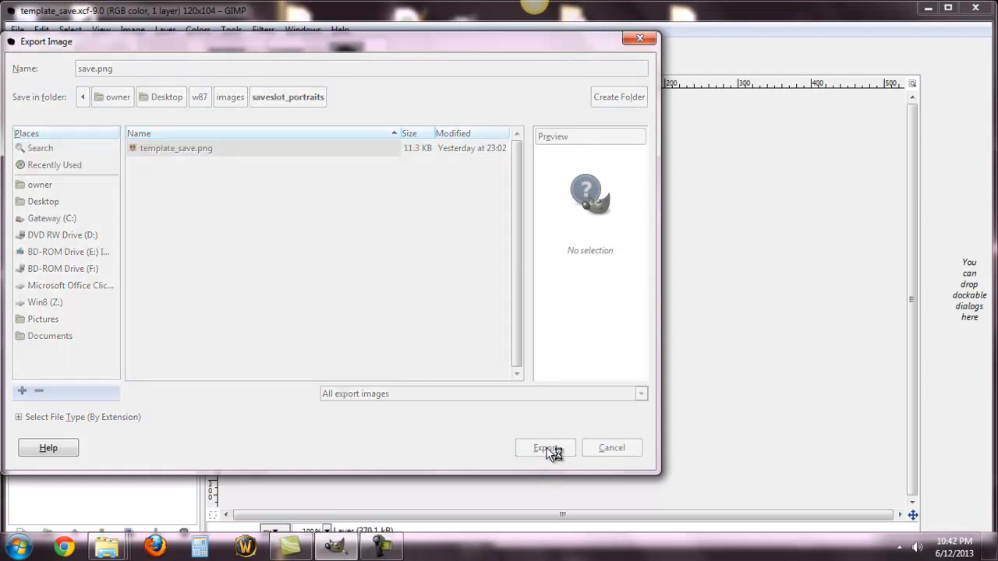
click(504, 410)
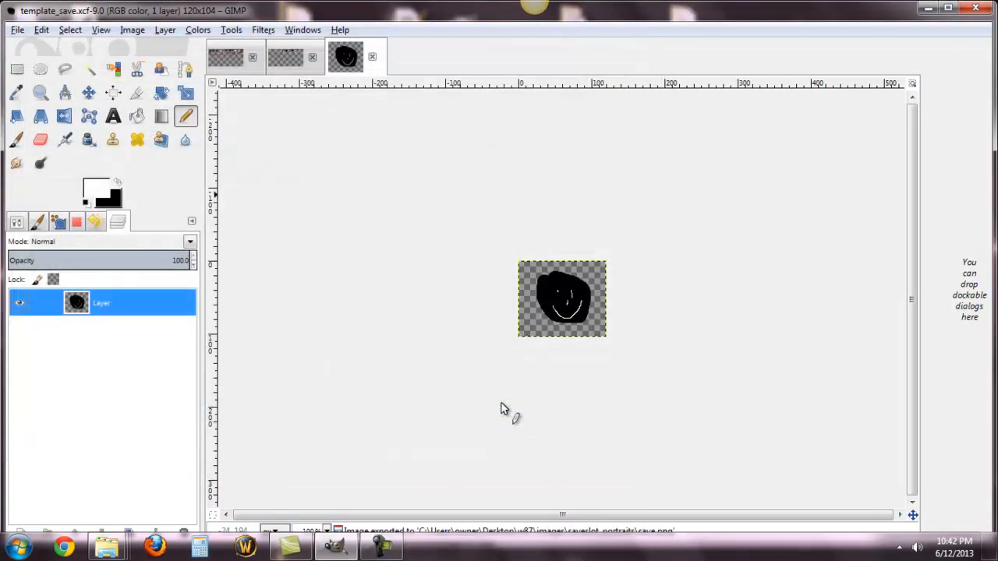
Step: Switch to TEXCreator from the desktop's TEXTool folder and add save.png from w87/images/saveslot_portraits as the texture to convert
click(928, 9)
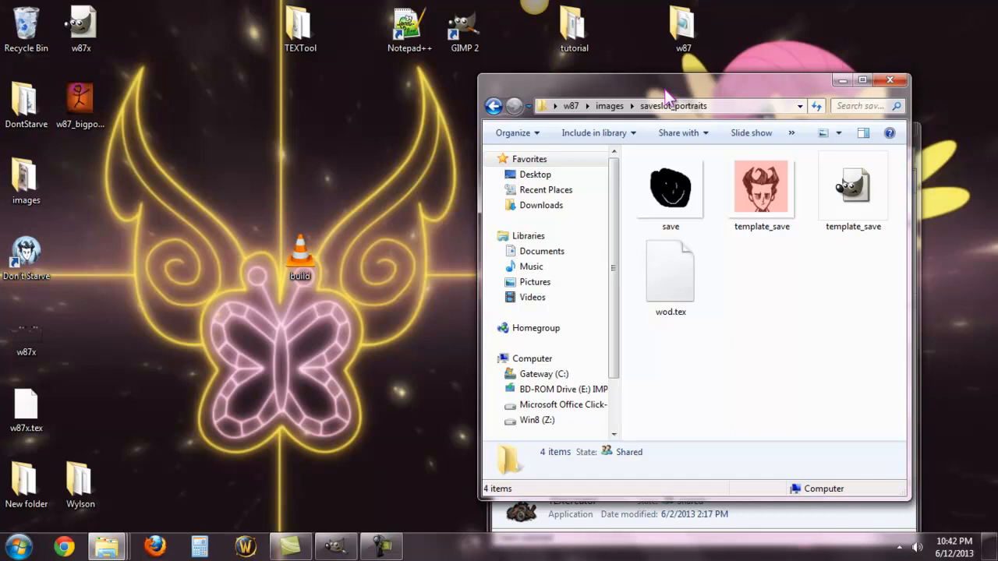
double_click(297, 43)
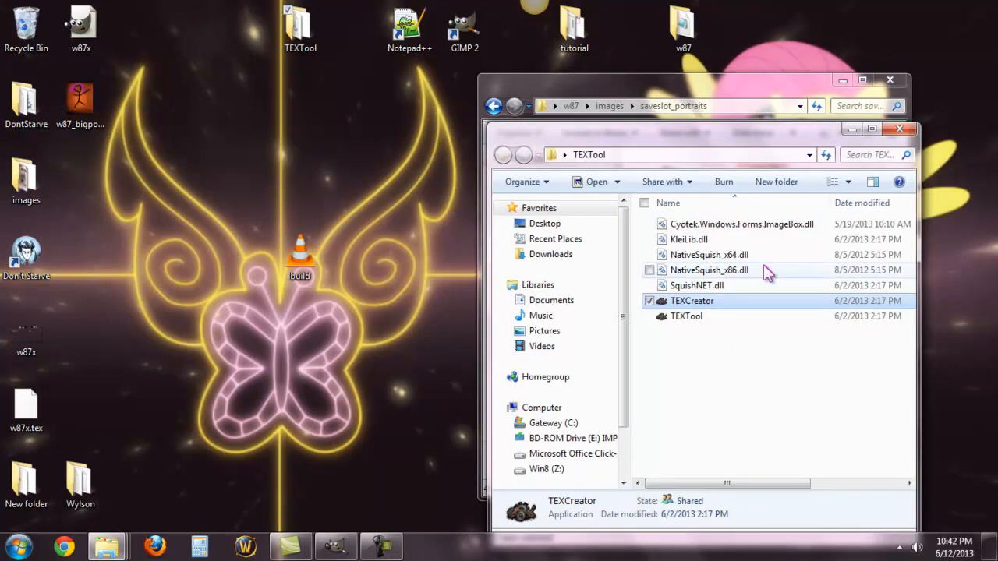
double_click(760, 305)
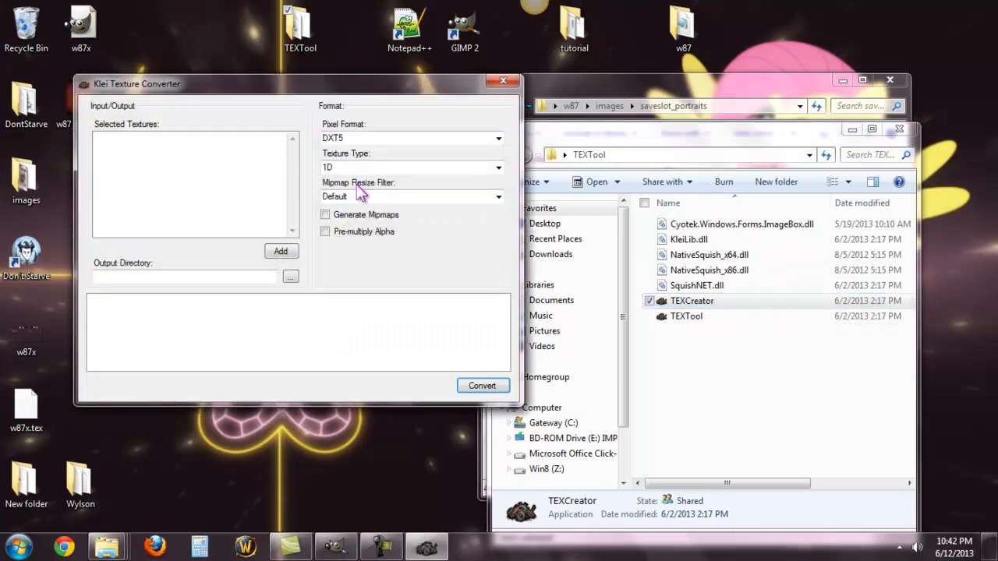
click(280, 251)
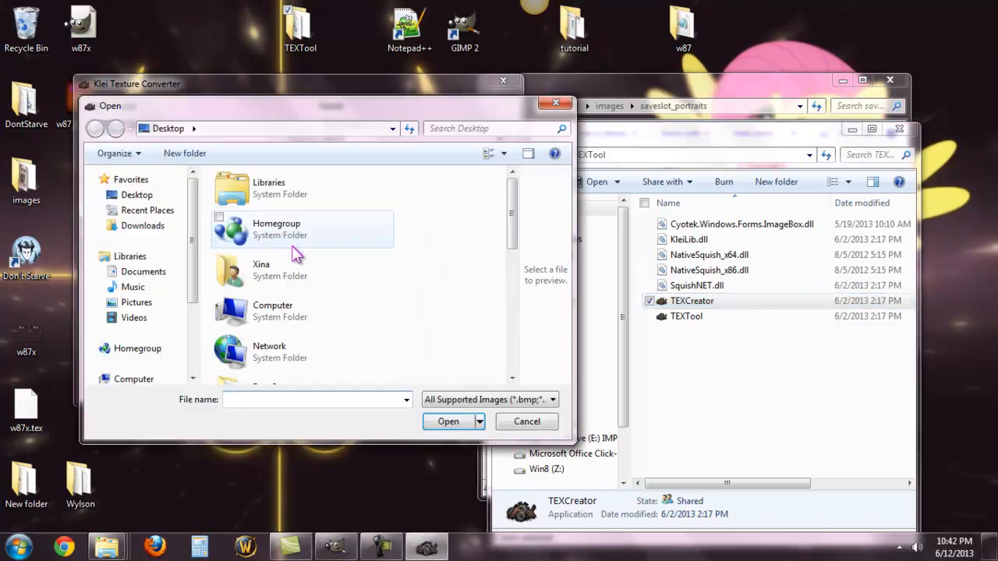
drag(514, 214, 513, 339)
double_click(255, 263)
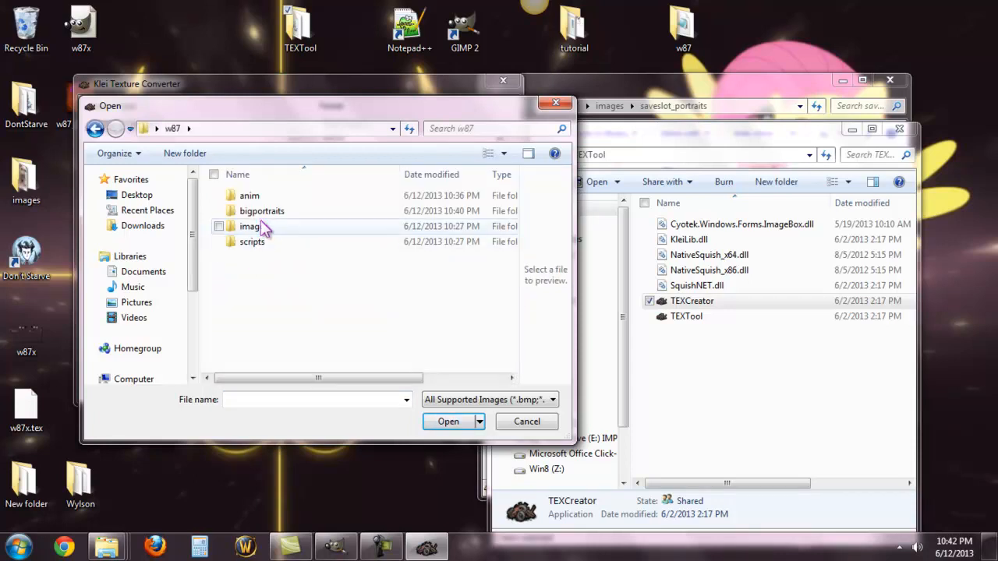
click(261, 227)
double_click(261, 226)
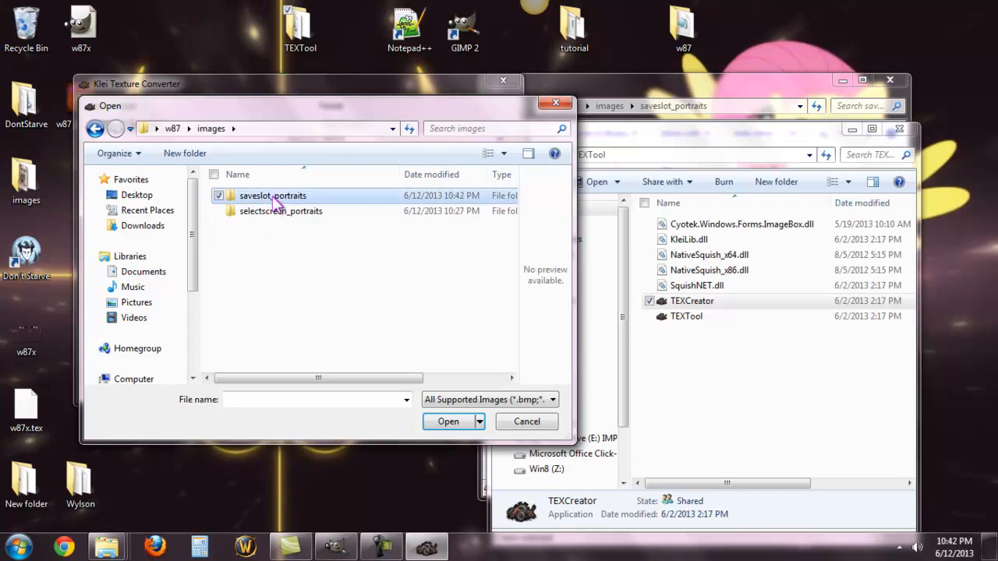
double_click(272, 194)
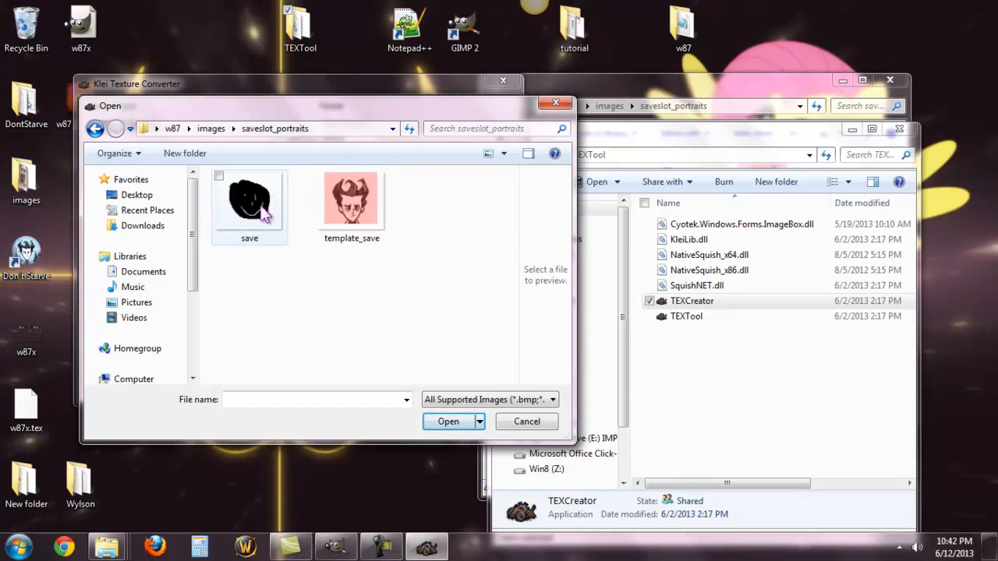
click(264, 212)
click(441, 424)
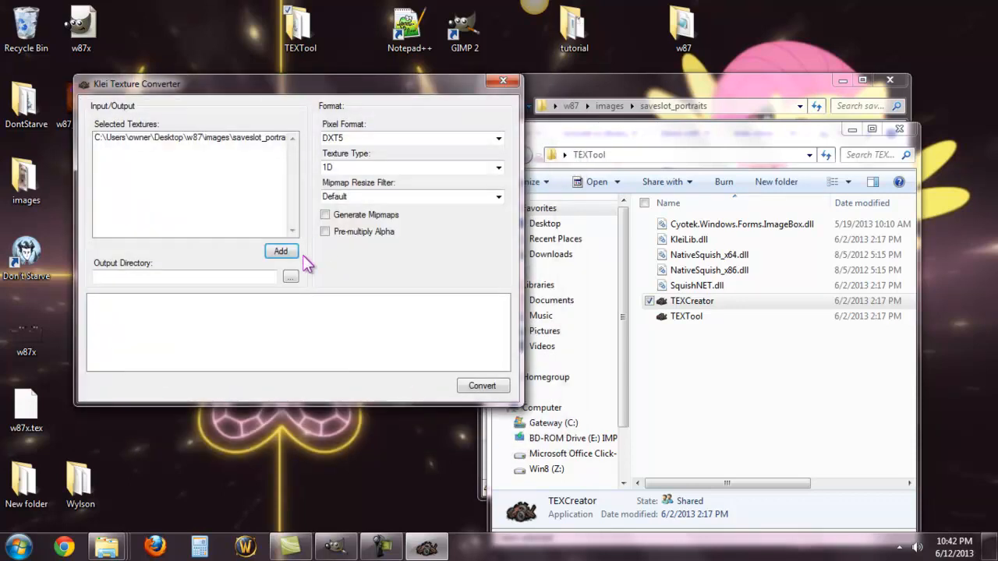
Step: Convert the texture to TEX with the Desktop as output directory, and close the converter
click(290, 277)
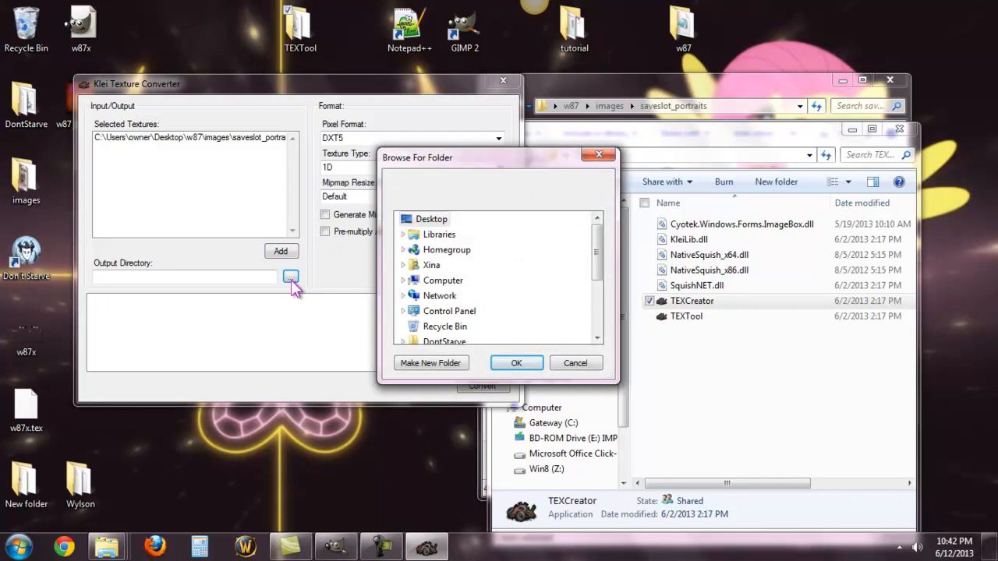
click(528, 365)
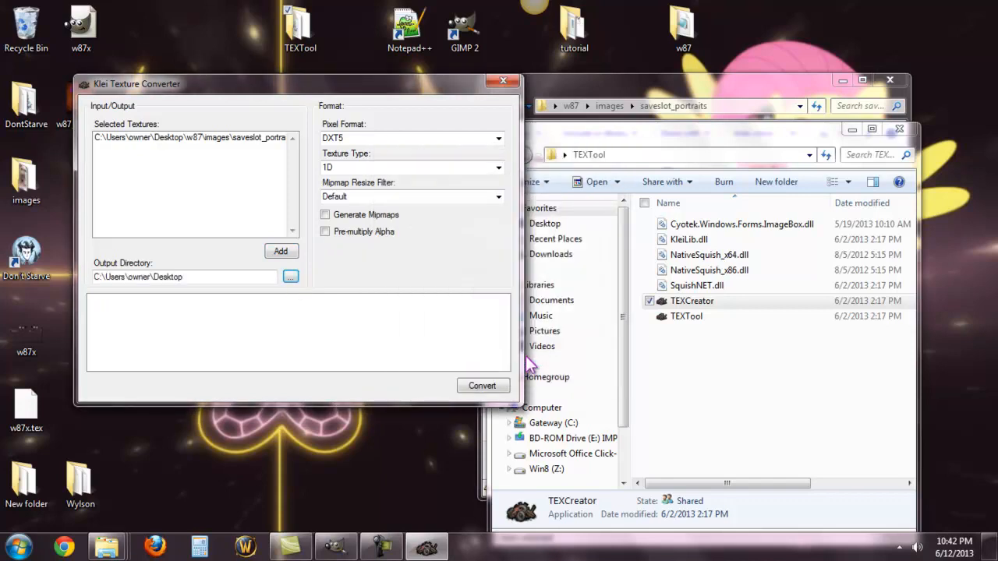
click(483, 386)
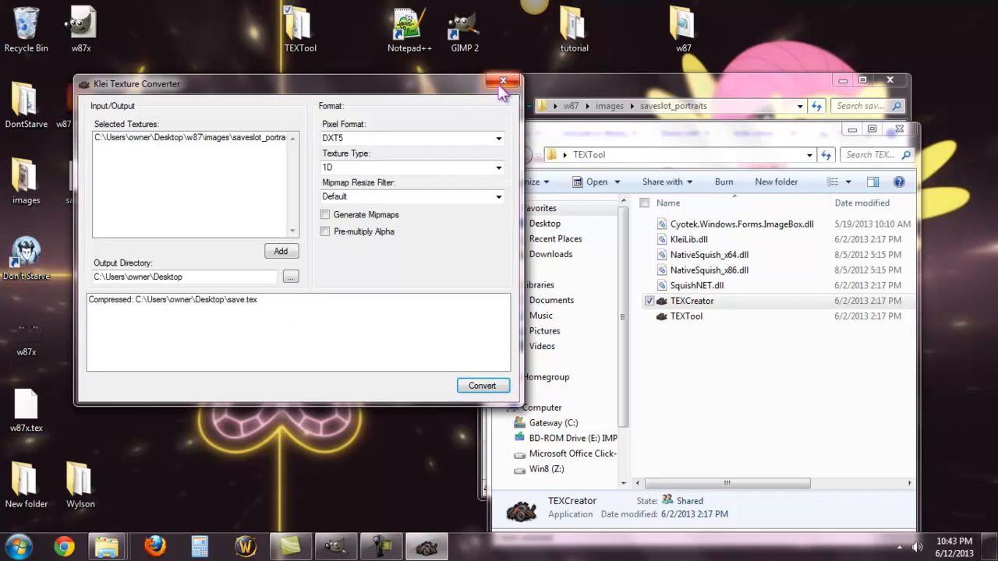
click(504, 81)
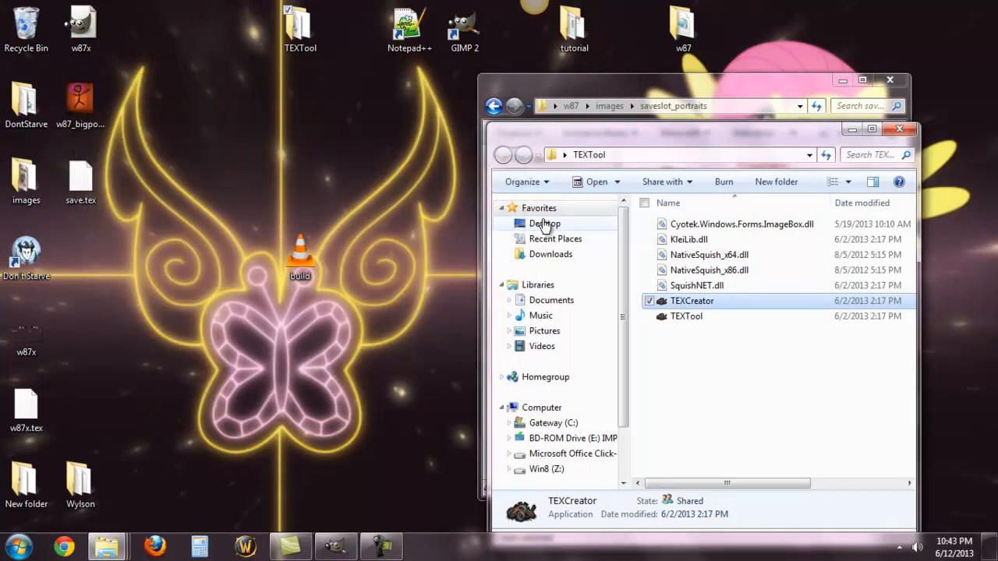
Step: Move save.tex from the desktop into the saveslot_portraits folder and rename it w87.tex
click(701, 91)
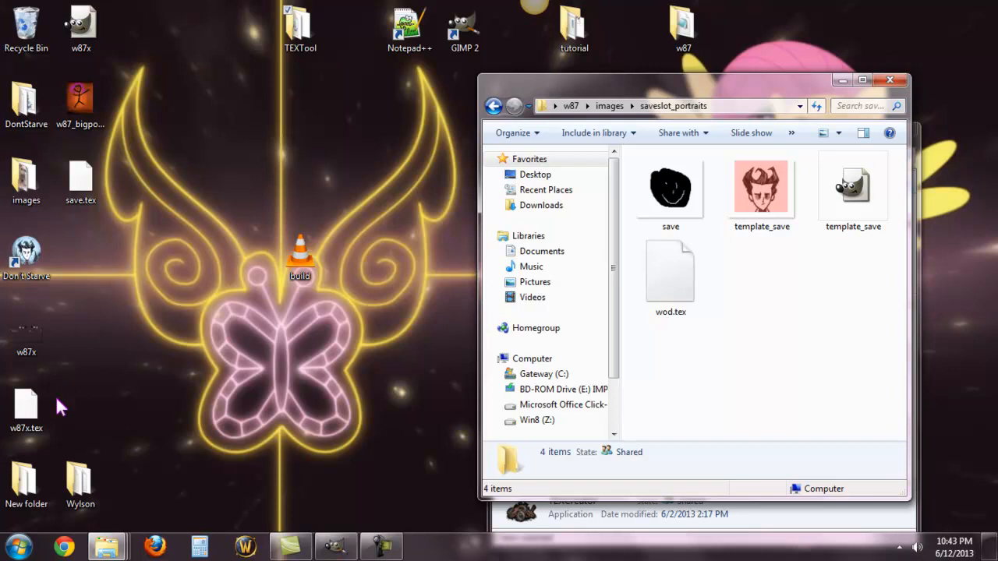
drag(81, 179, 745, 288)
right_click(751, 273)
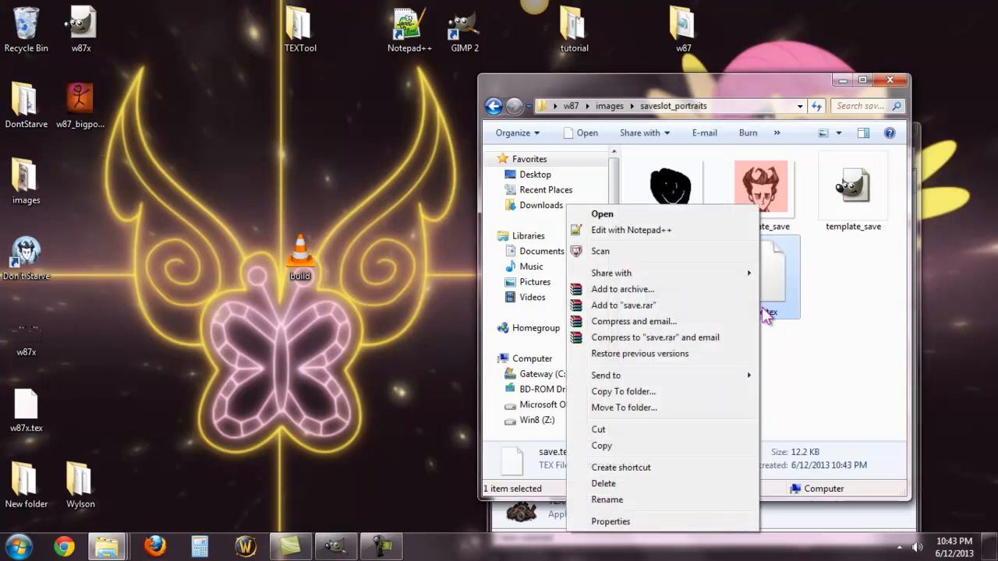
click(657, 496)
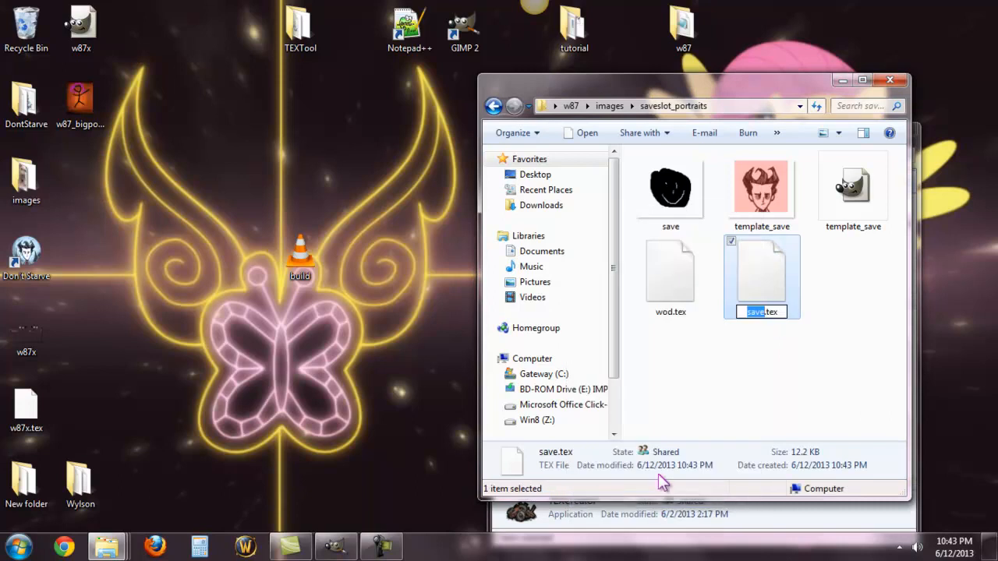
text(w8)
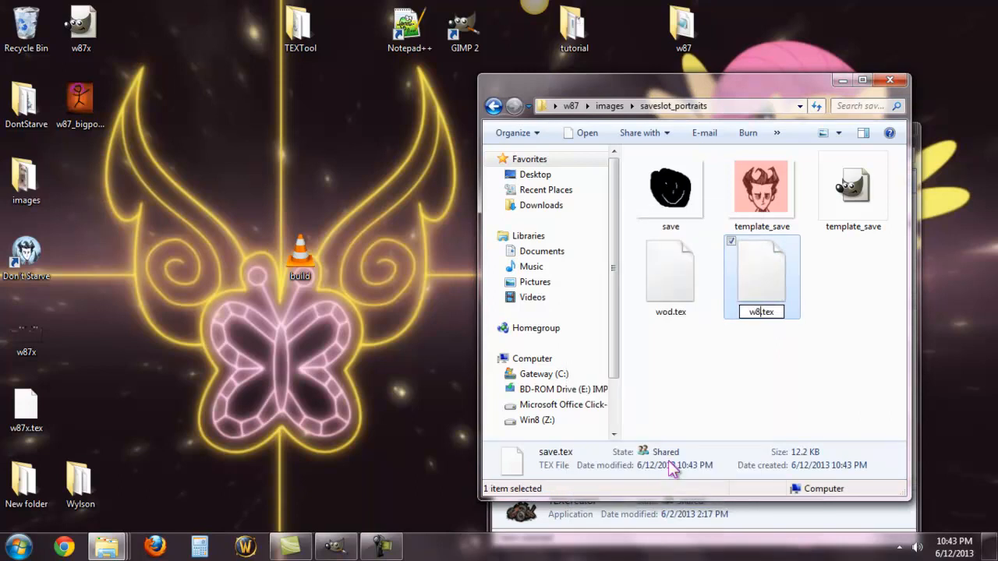
text(7)
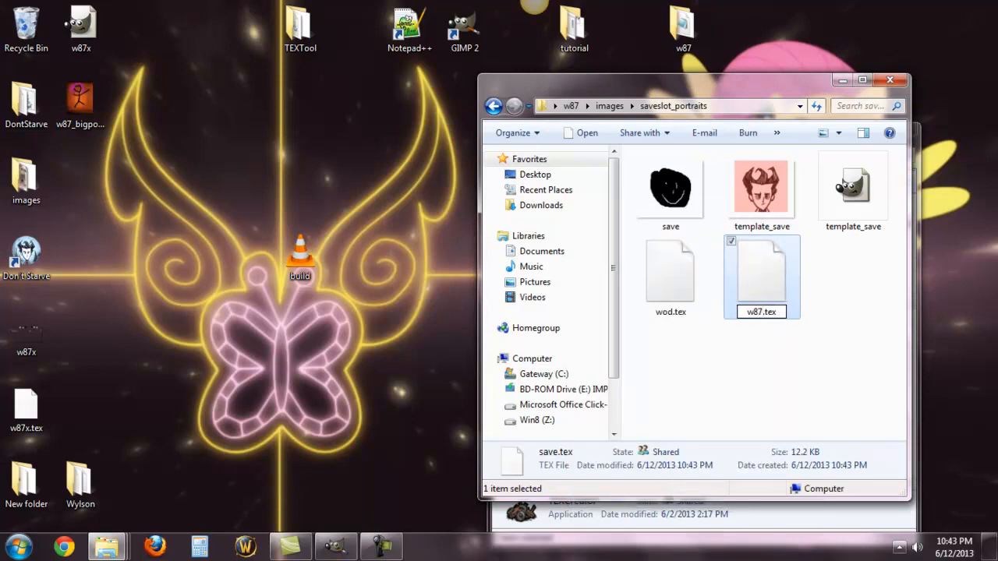
click(762, 421)
Step: Delete wod.tex, the save image and the template_save GIMP file from the saveslot_portraits folder
click(760, 269)
right_click(750, 269)
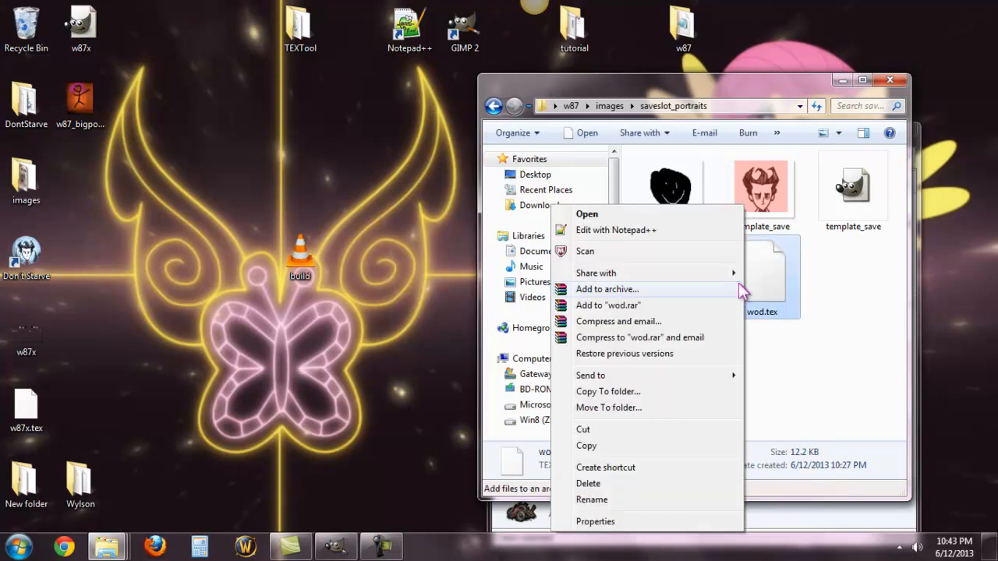
click(622, 485)
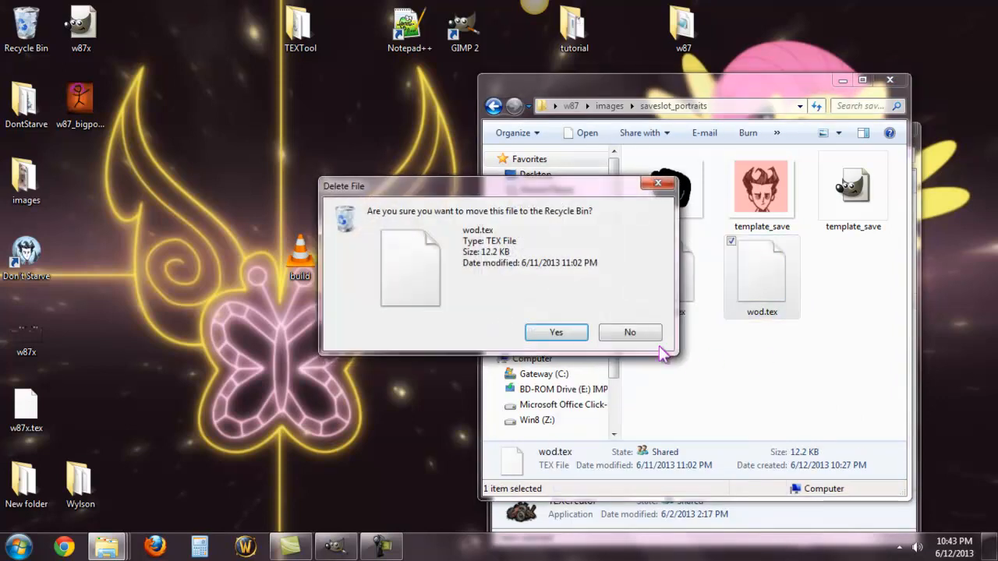
click(573, 333)
right_click(677, 205)
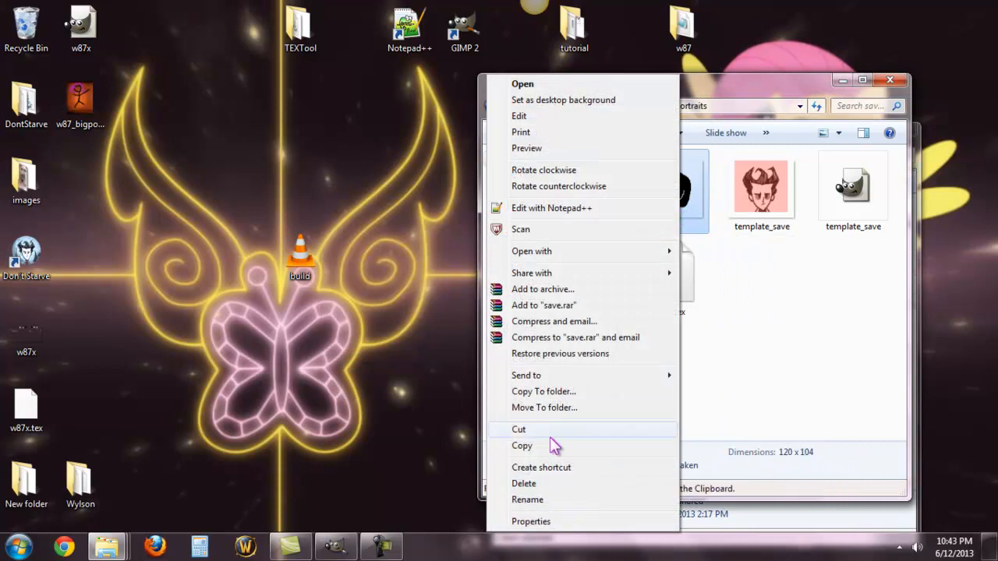
click(539, 485)
click(562, 332)
right_click(764, 220)
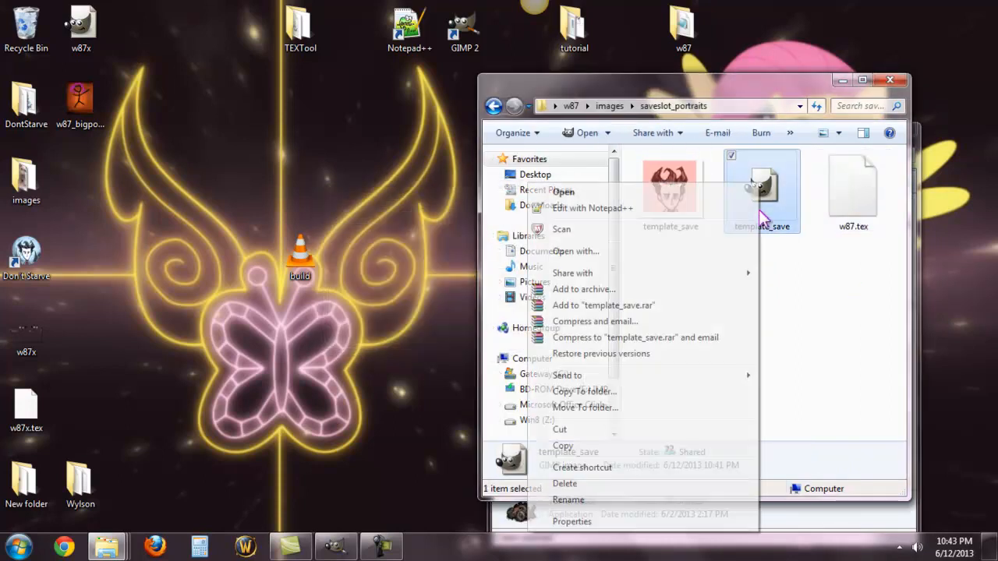
click(601, 488)
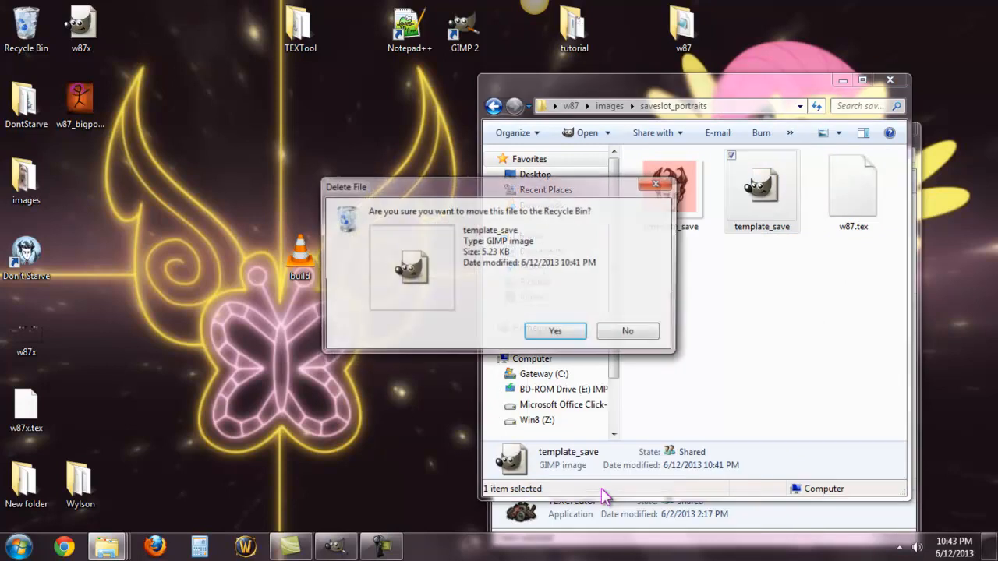
click(550, 334)
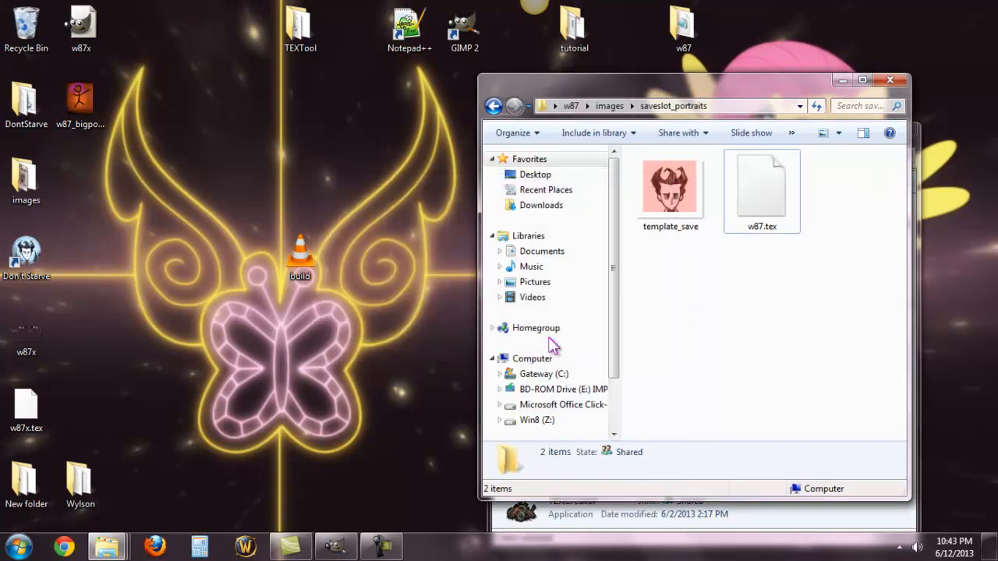
Step: Go back to the w87 images folder and open its selectscreen_portraits folder
drag(801, 87, 696, 80)
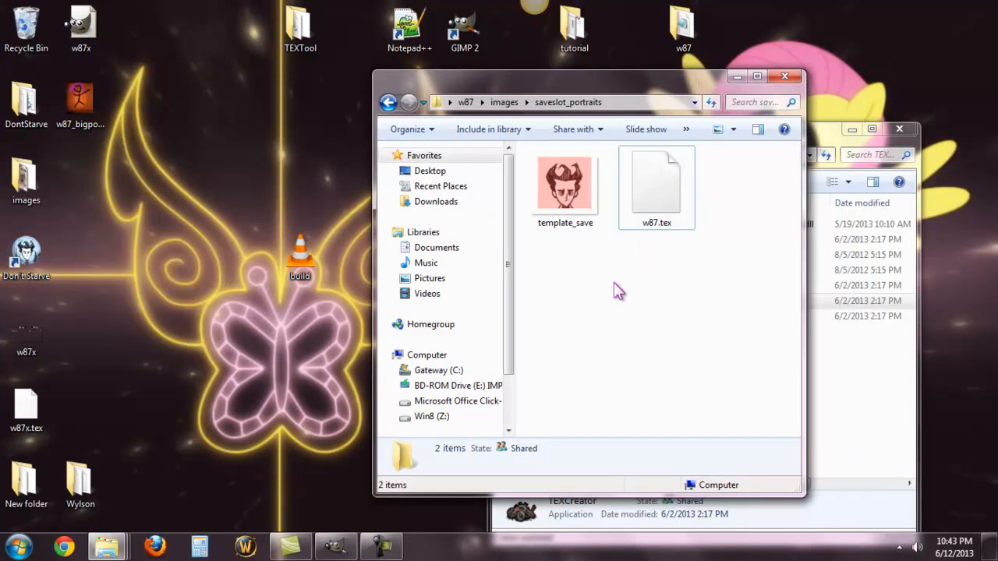
click(389, 102)
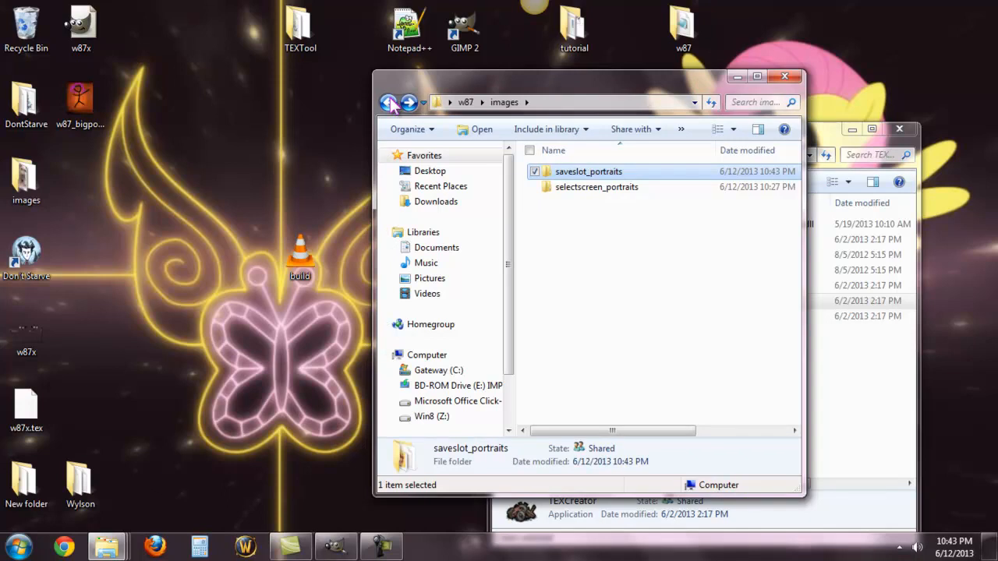
double_click(577, 189)
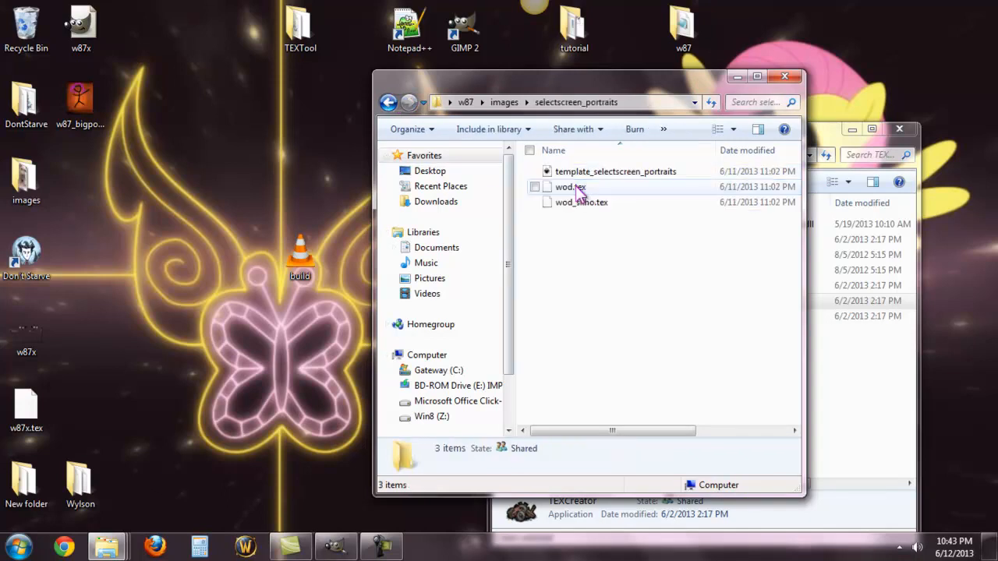
click(578, 190)
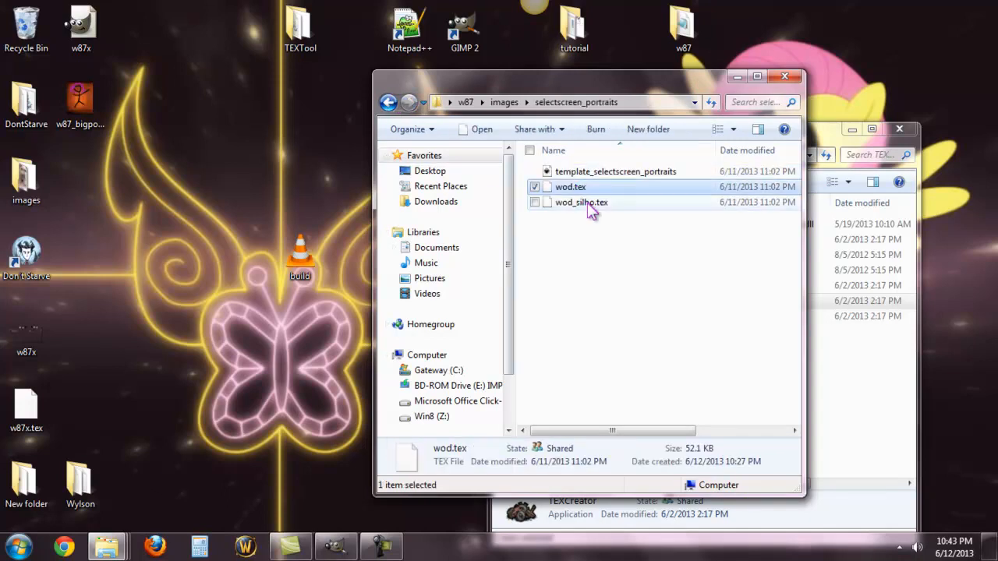
click(590, 207)
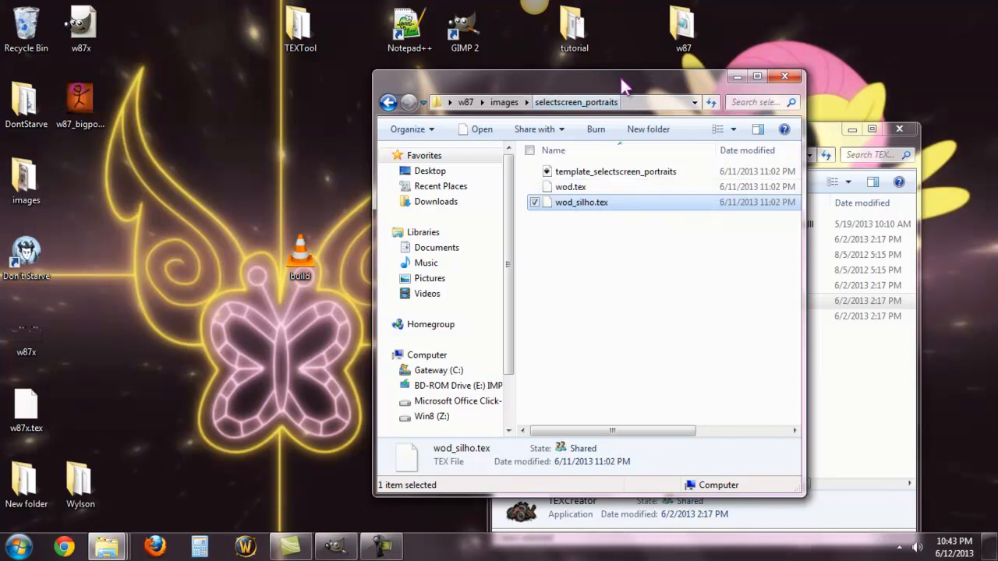
drag(629, 86, 689, 60)
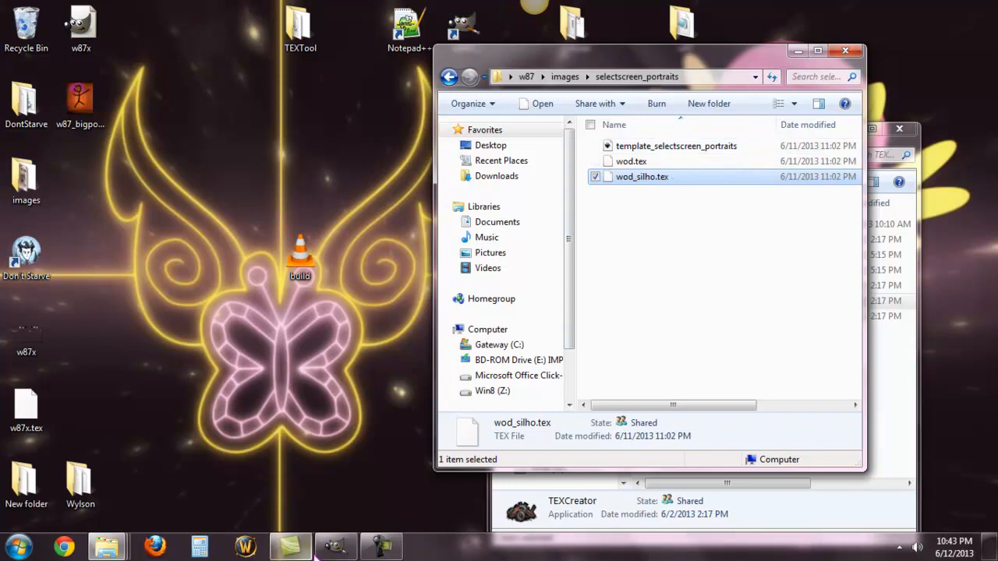
Step: Switch to GIMP and open template_selectscreen_portraits.png from the w87 images folder's selectscreen_portraits subfolder
click(338, 552)
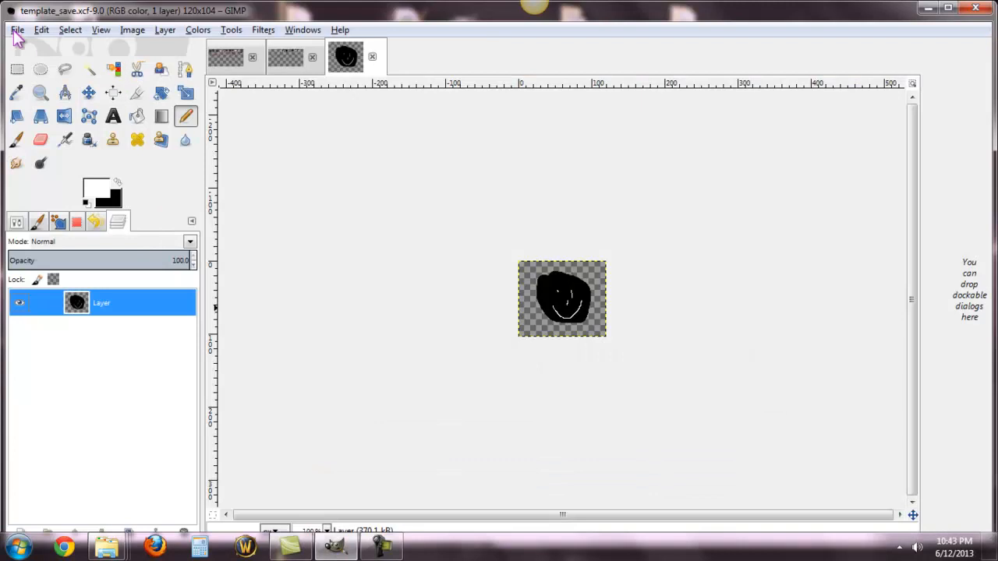
click(17, 31)
click(42, 77)
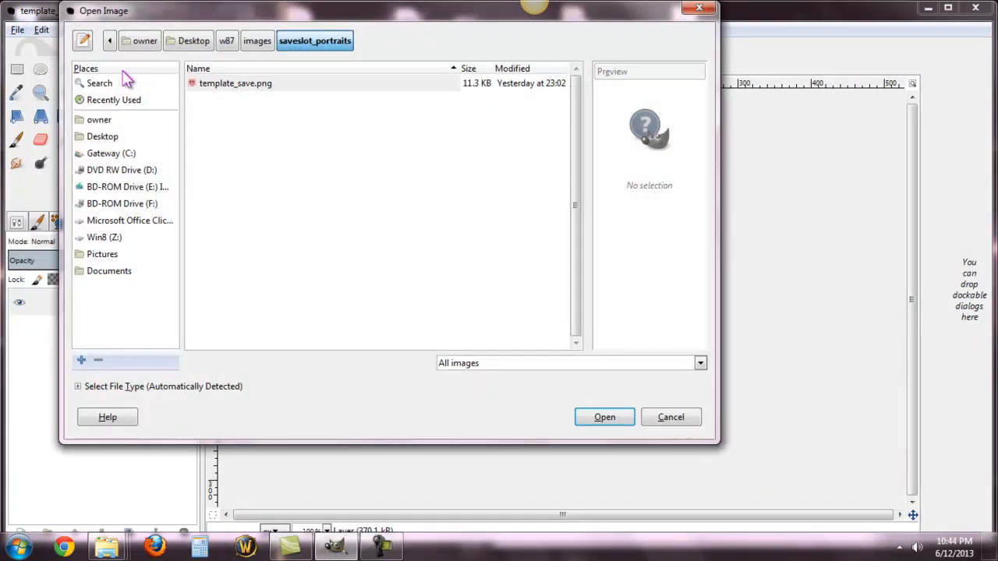
click(109, 40)
click(108, 43)
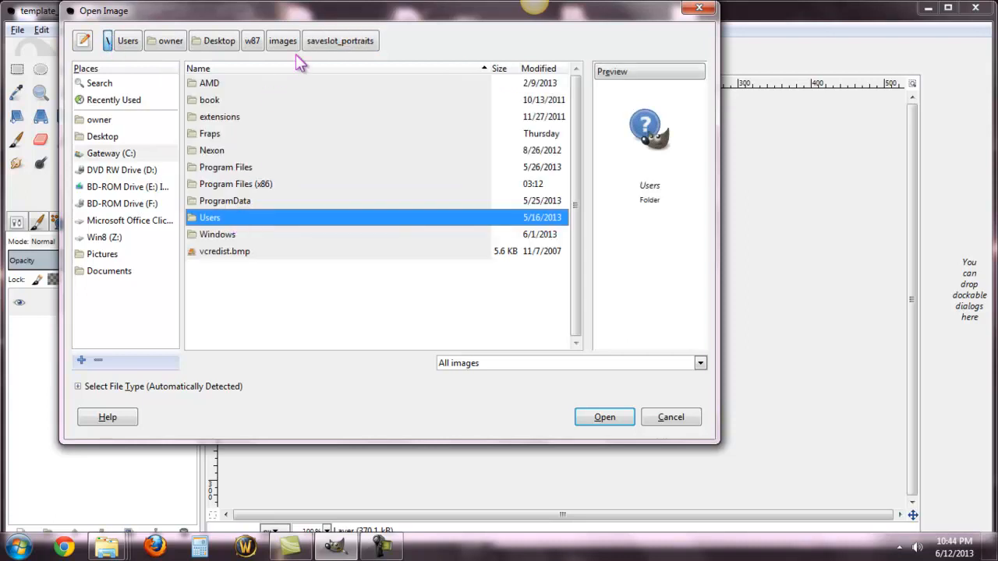
click(254, 40)
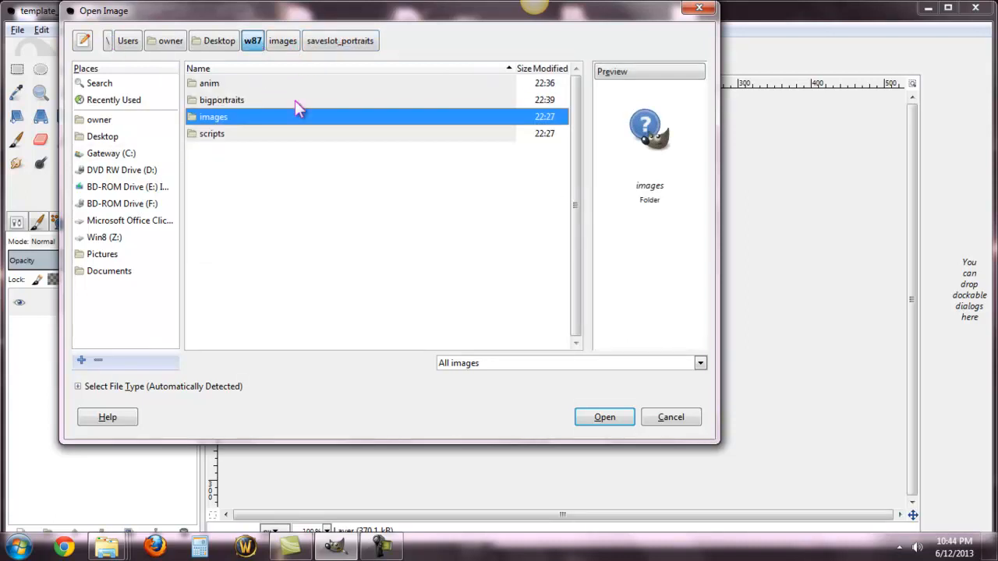
double_click(245, 127)
double_click(248, 103)
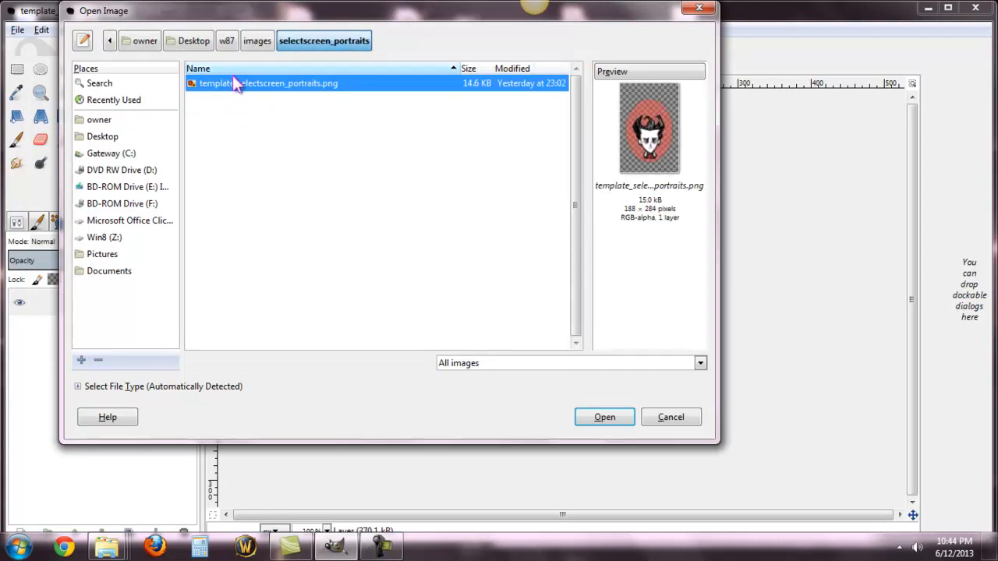
click(586, 415)
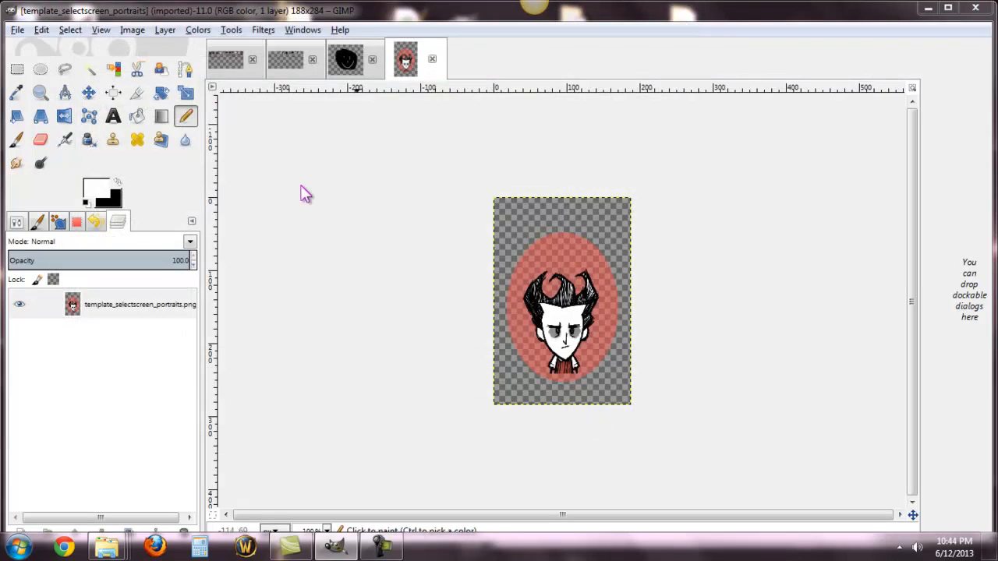
Step: Add a new 188 × 284 px layer with transparency fill above the template image
click(158, 31)
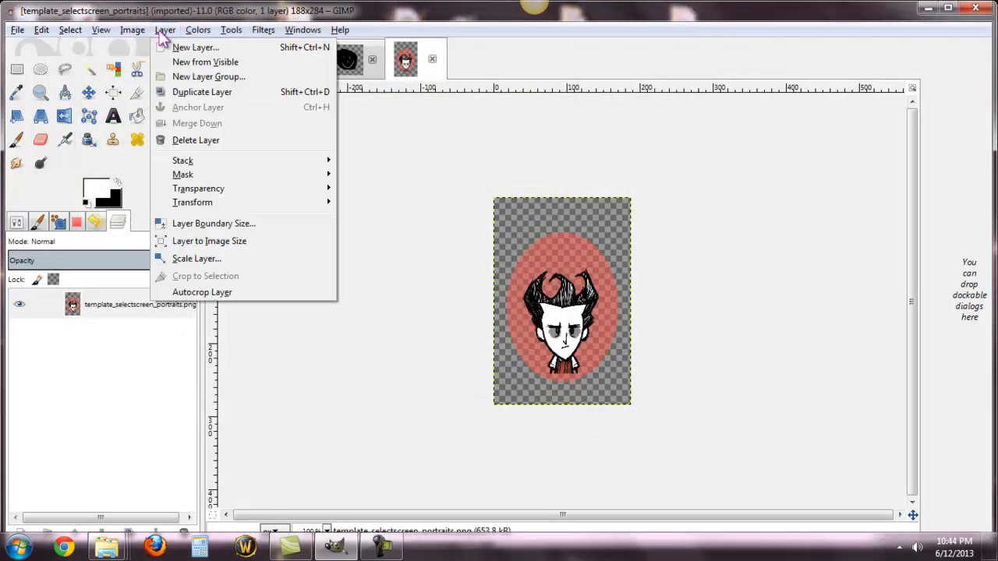
click(167, 48)
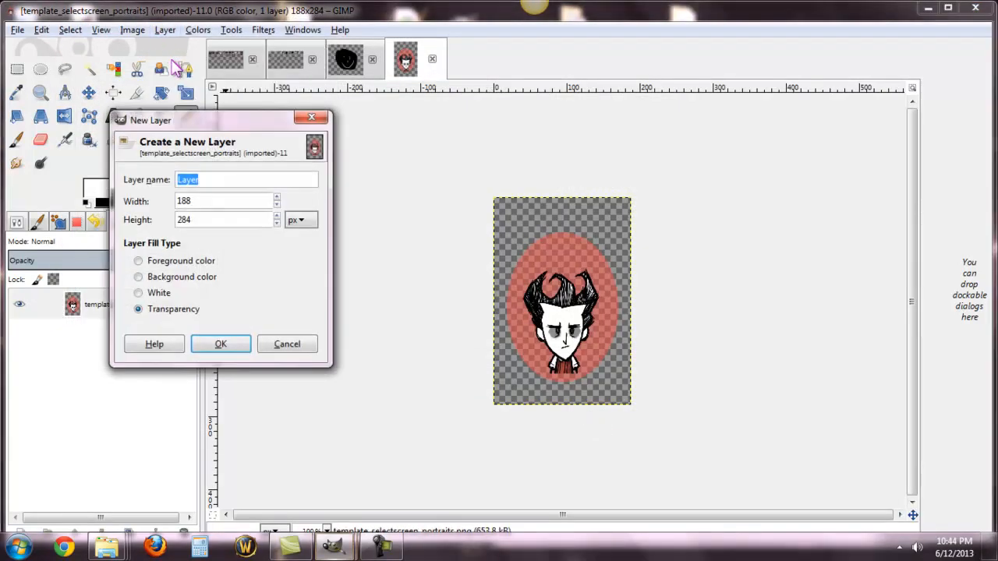
click(227, 346)
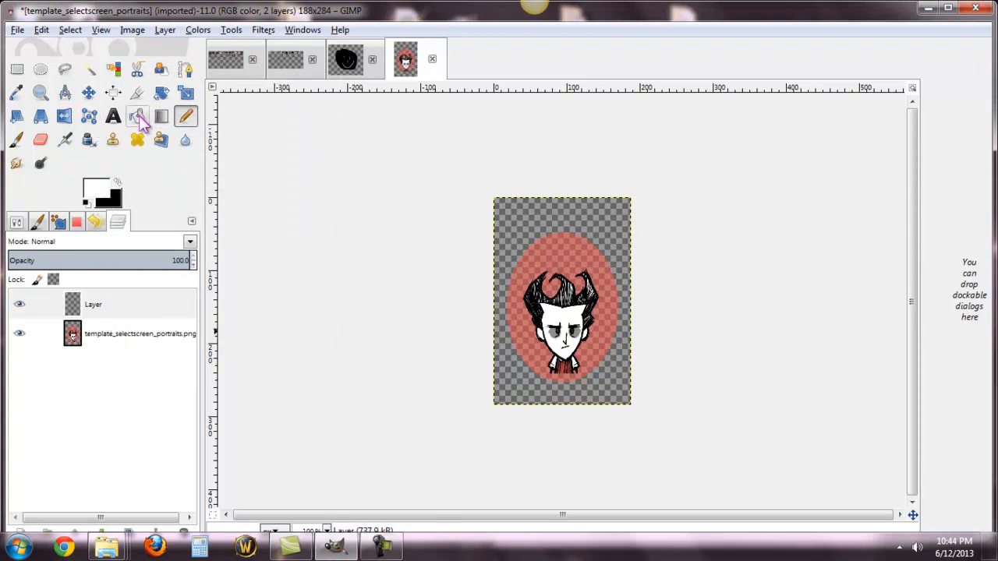
drag(563, 286, 544, 294)
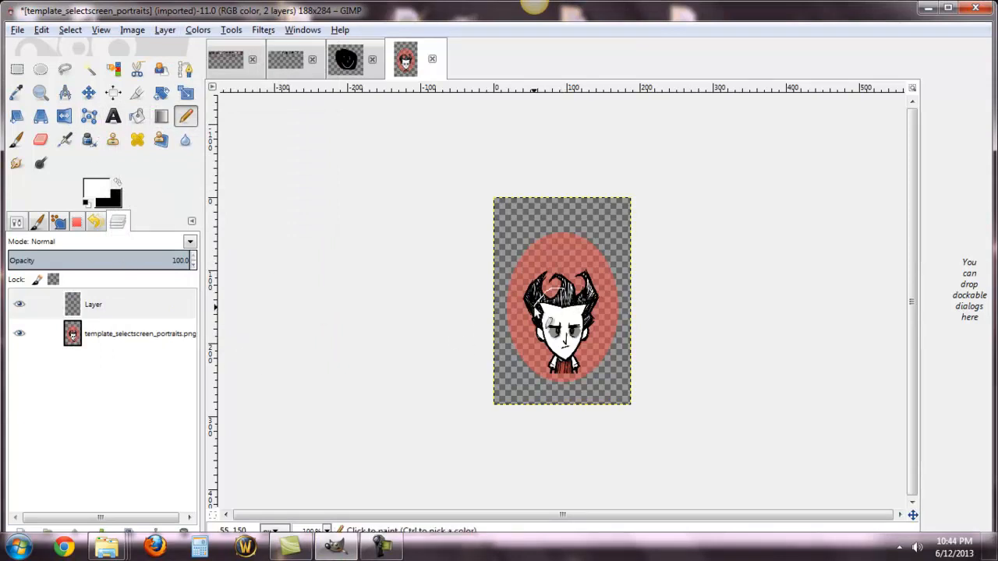
click(41, 31)
click(63, 46)
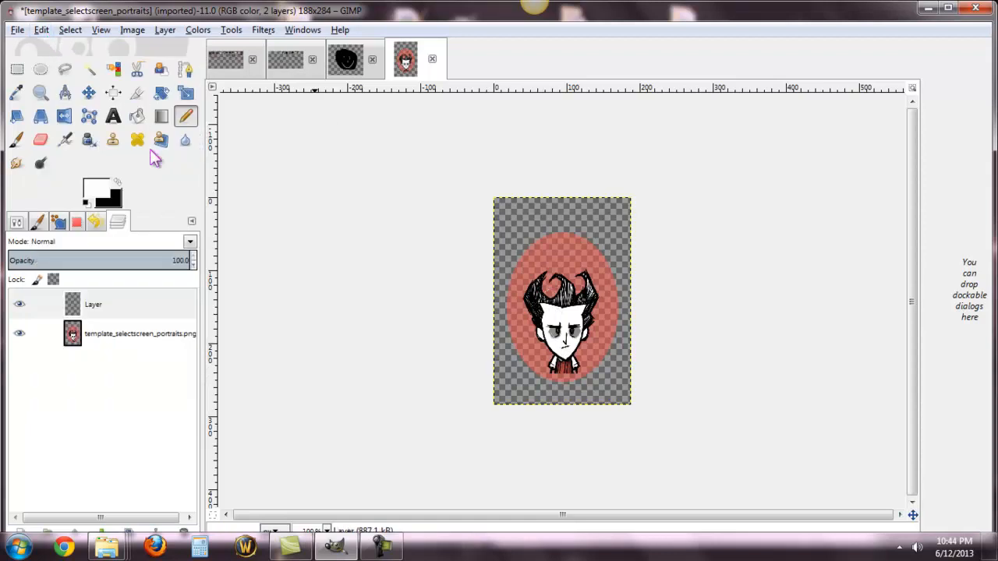
Step: Pencil a solid black head over the template face on the new layer, using a brush size of 18.68
click(117, 182)
click(18, 223)
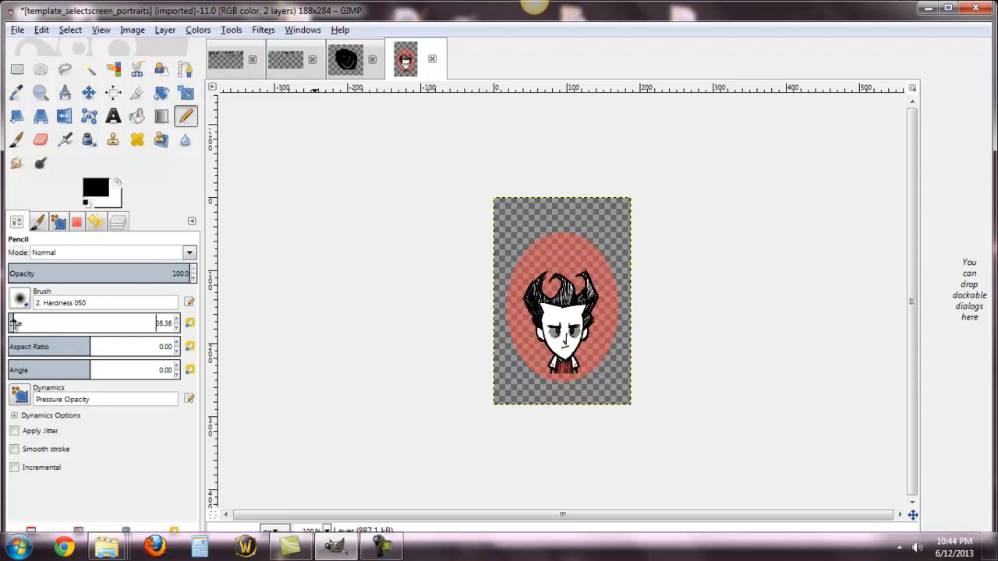
drag(13, 324, 11, 324)
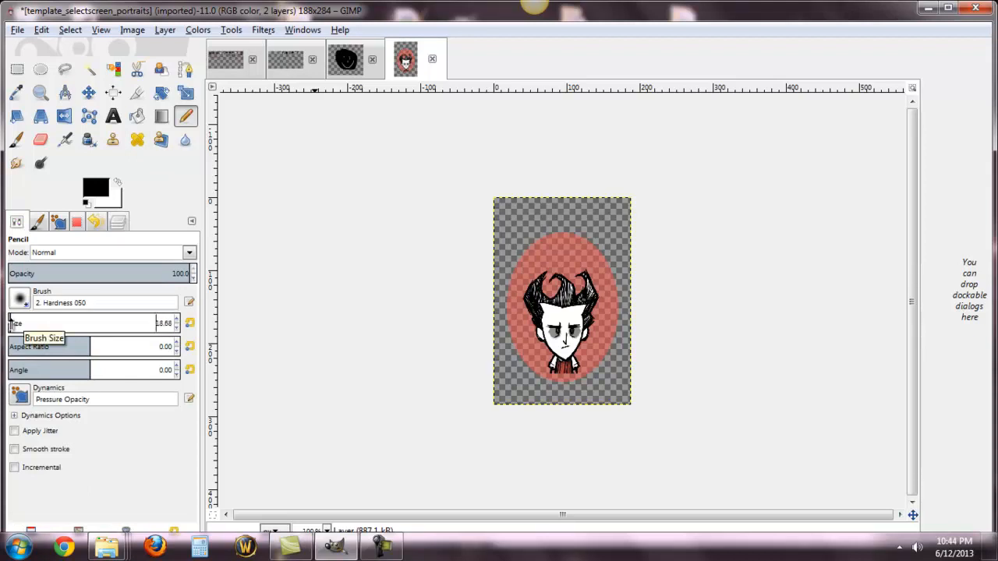
mouse_move(538, 270)
mouse_down()
mouse_move(513, 292)
mouse_move(516, 327)
mouse_move(536, 354)
mouse_move(572, 343)
mouse_move(594, 321)
mouse_move(586, 294)
mouse_move(527, 281)
mouse_move(518, 337)
mouse_move(532, 346)
mouse_move(581, 304)
mouse_up()
mouse_move(531, 277)
mouse_down()
mouse_move(518, 301)
mouse_move(535, 337)
mouse_move(567, 318)
mouse_move(565, 292)
mouse_move(542, 293)
mouse_move(530, 330)
mouse_move(568, 323)
mouse_move(570, 297)
mouse_move(545, 312)
mouse_move(562, 308)
mouse_move(534, 337)
mouse_move(527, 303)
mouse_move(536, 291)
mouse_move(532, 319)
mouse_move(533, 296)
mouse_up()
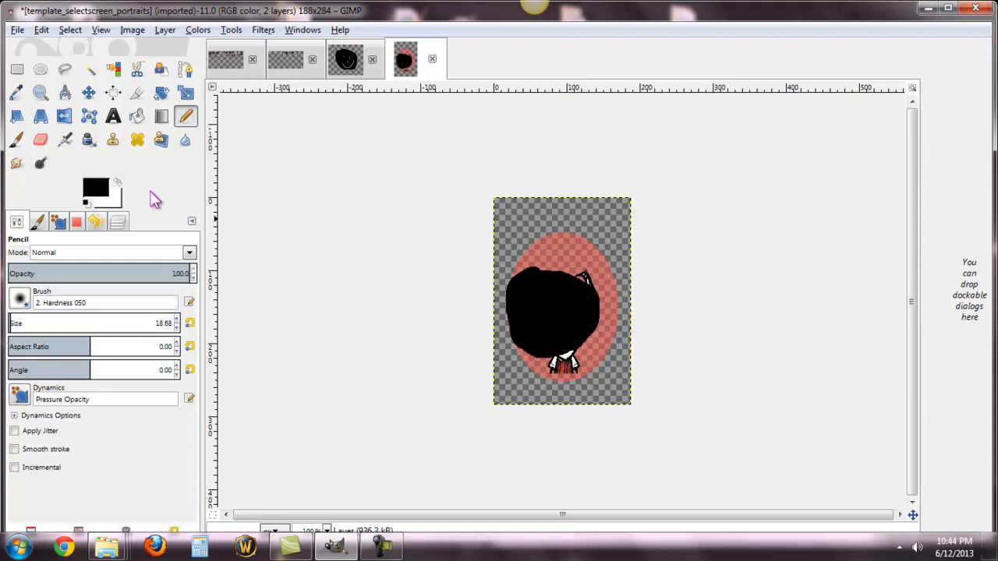
Step: Draw two white dot eyes and a broad white smile on the black head
key(x)
click(538, 300)
click(564, 300)
mouse_move(522, 318)
mouse_down()
mouse_move(555, 335)
mouse_move(594, 299)
mouse_up()
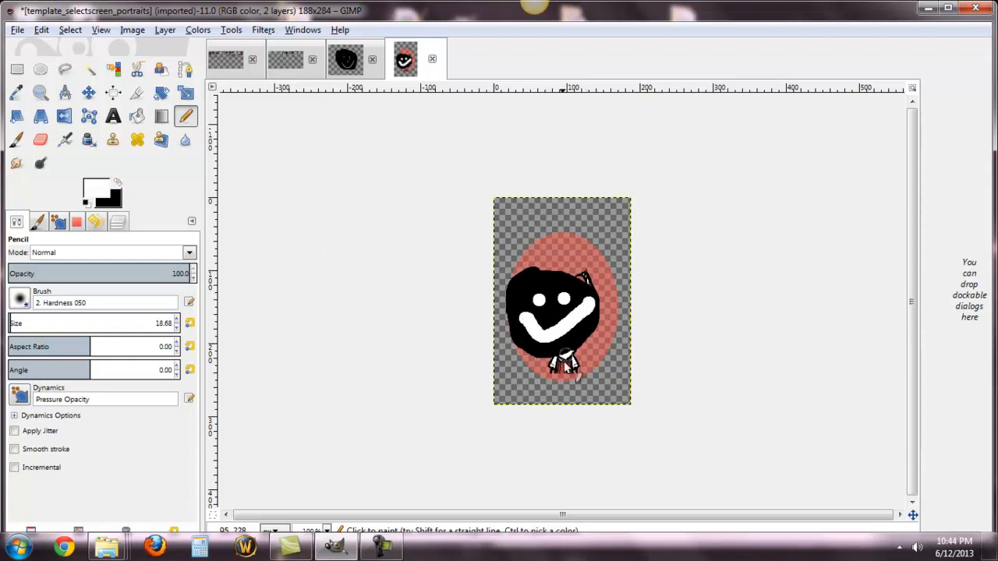
Step: Delete the template_selectscreen_portraits.png layer, keeping only the drawn face layer
click(118, 223)
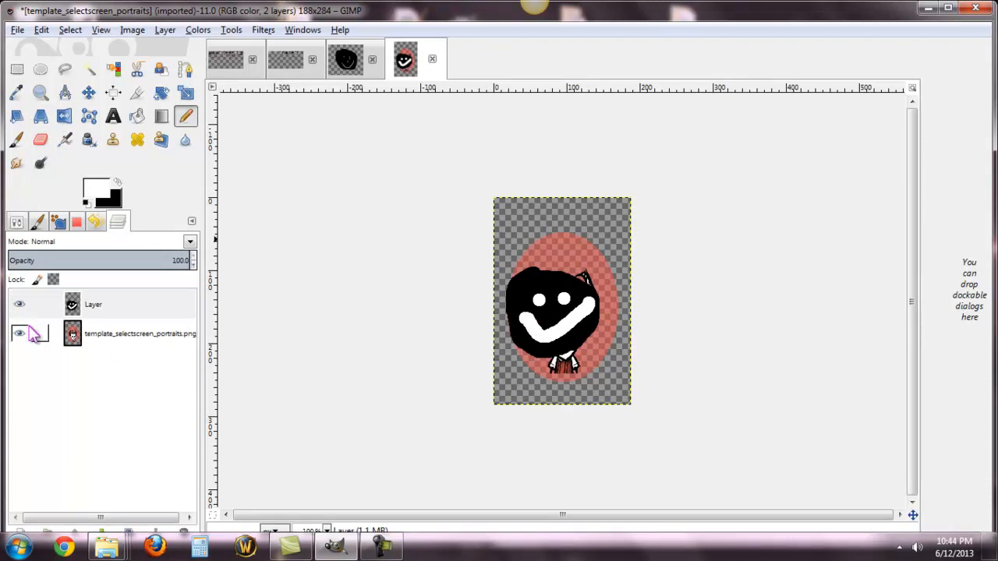
right_click(117, 335)
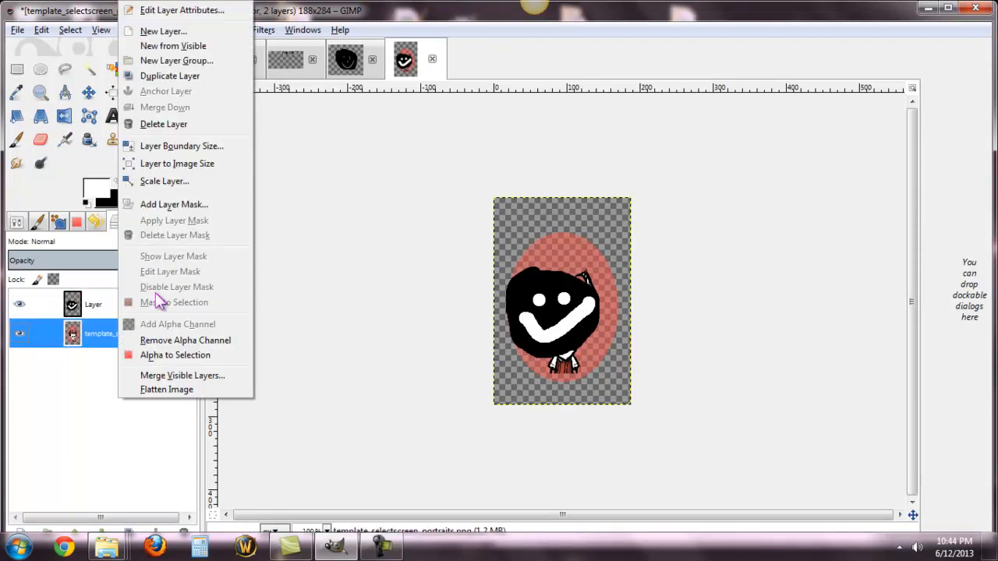
click(164, 125)
Step: Save the image to the Desktop as template_selectscreen_portraits.xcf
click(17, 31)
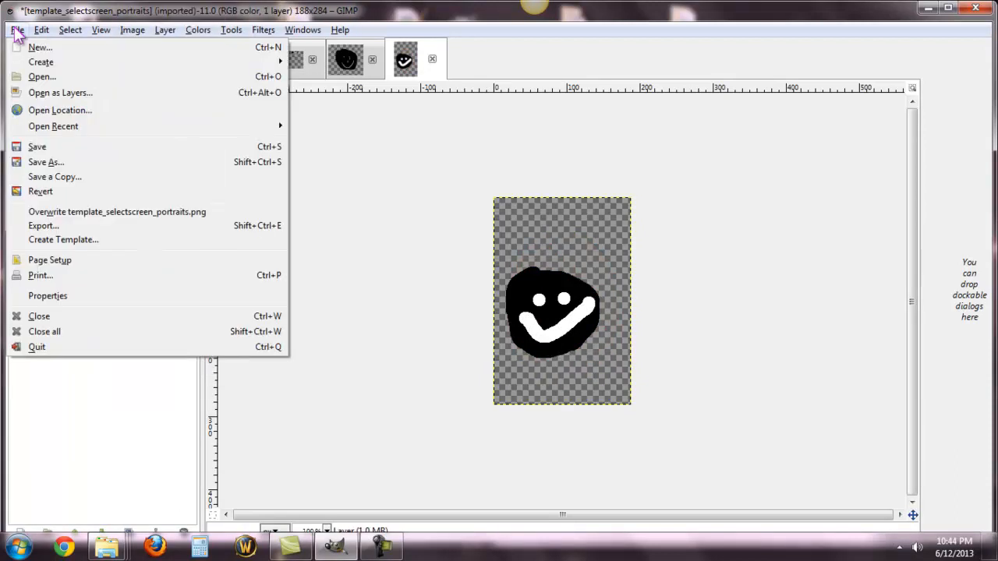
click(46, 161)
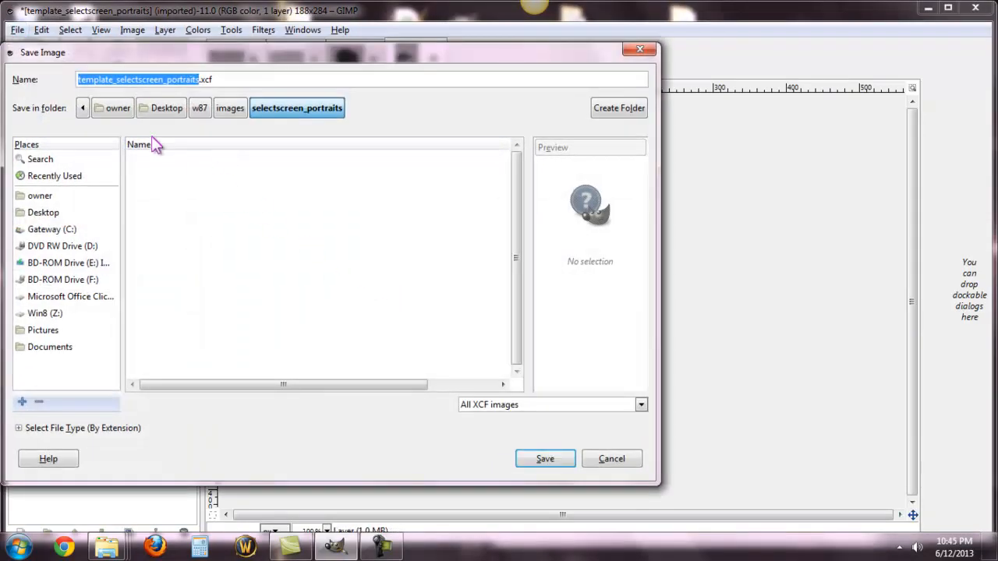
click(163, 109)
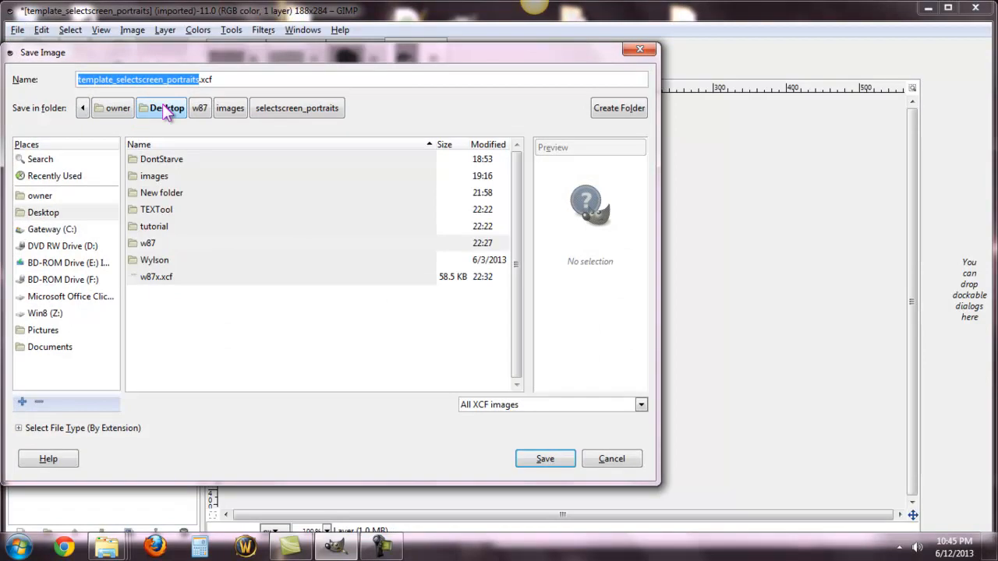
click(540, 461)
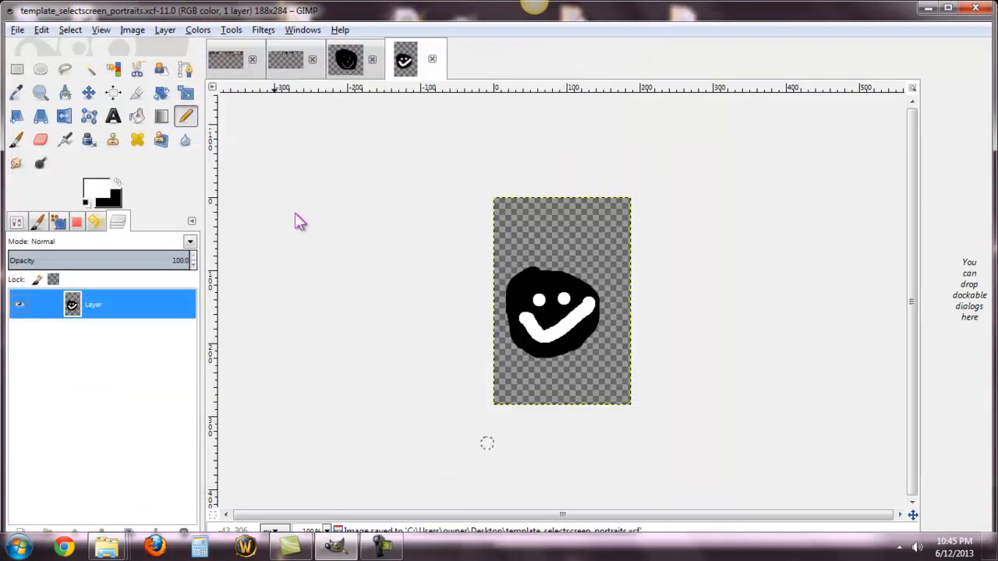
Step: Export the image to the Desktop as template_selectscreen_portraits.png with the default PNG options, and minimize GIMP
click(20, 32)
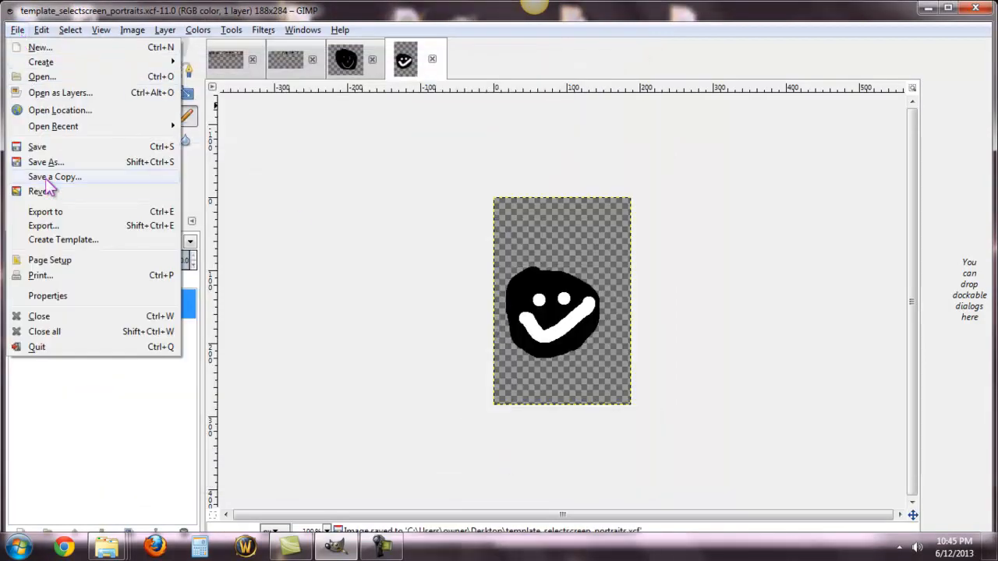
click(46, 225)
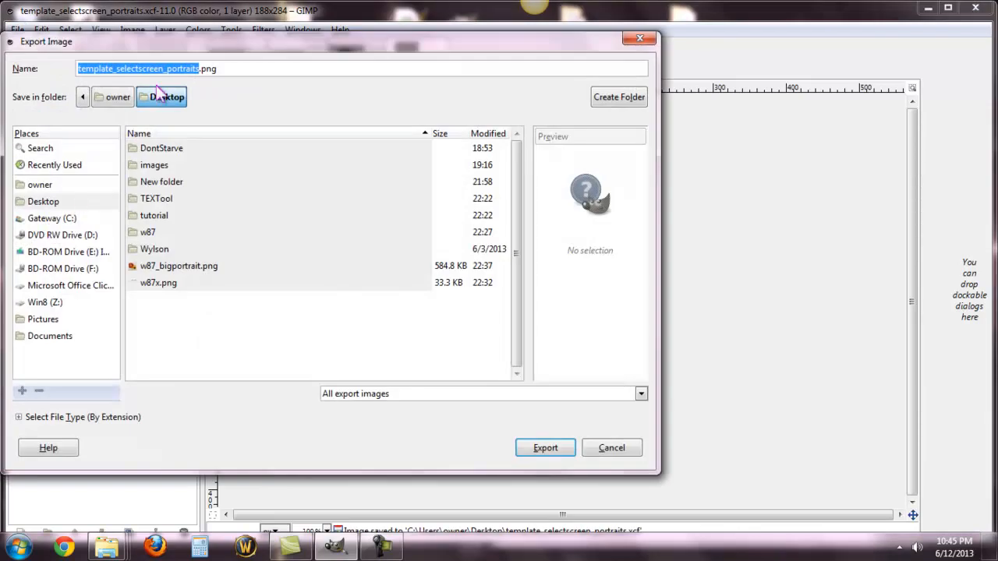
click(546, 452)
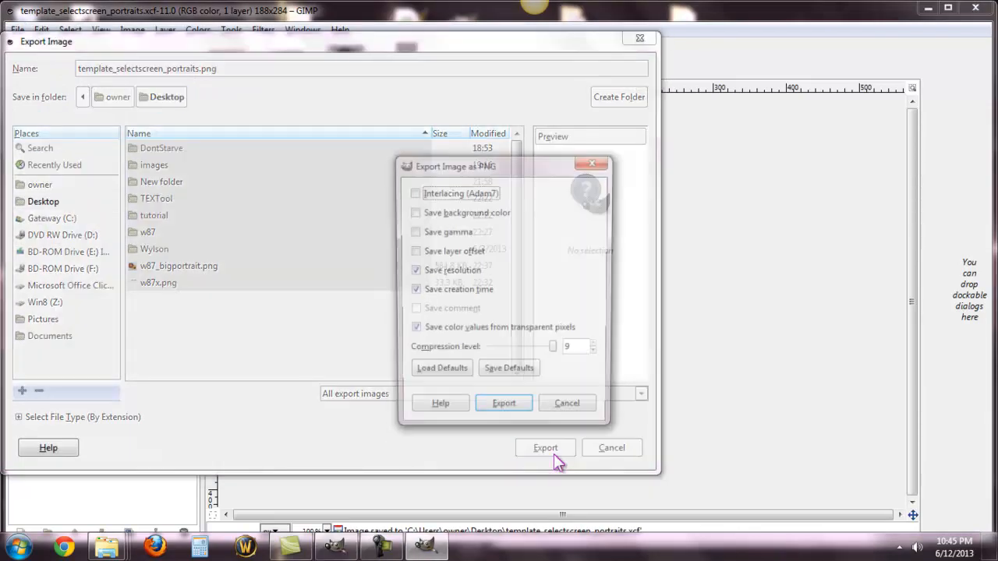
click(498, 415)
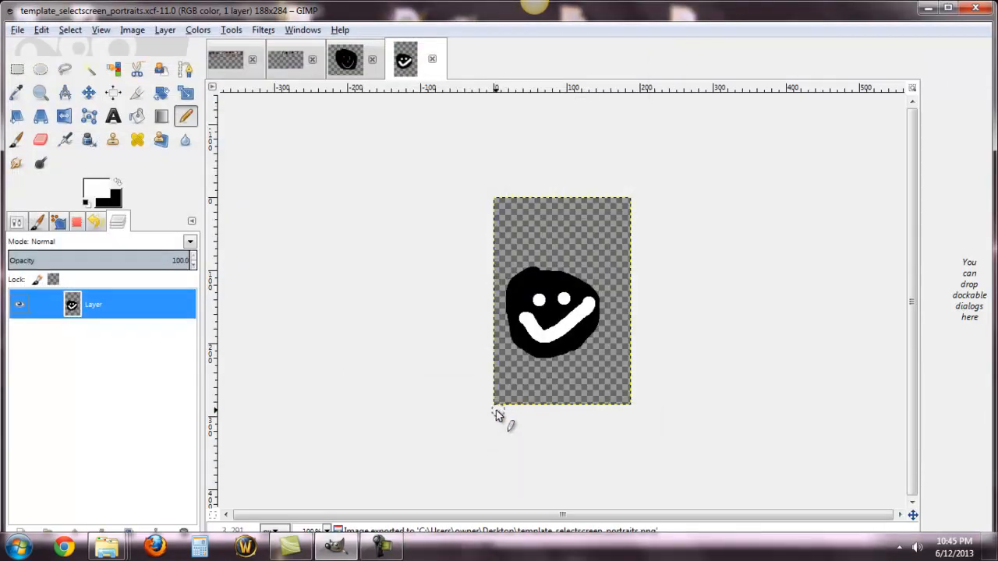
click(927, 8)
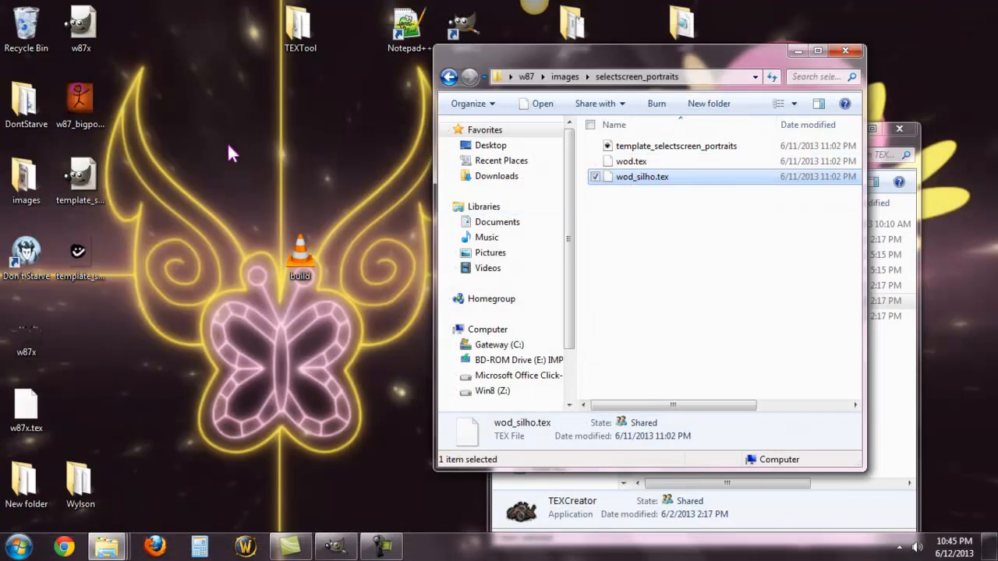
Step: Uncover the exported portrait on the desktop and launch TEXCreator from the TEXTool folder
drag(485, 56, 594, 117)
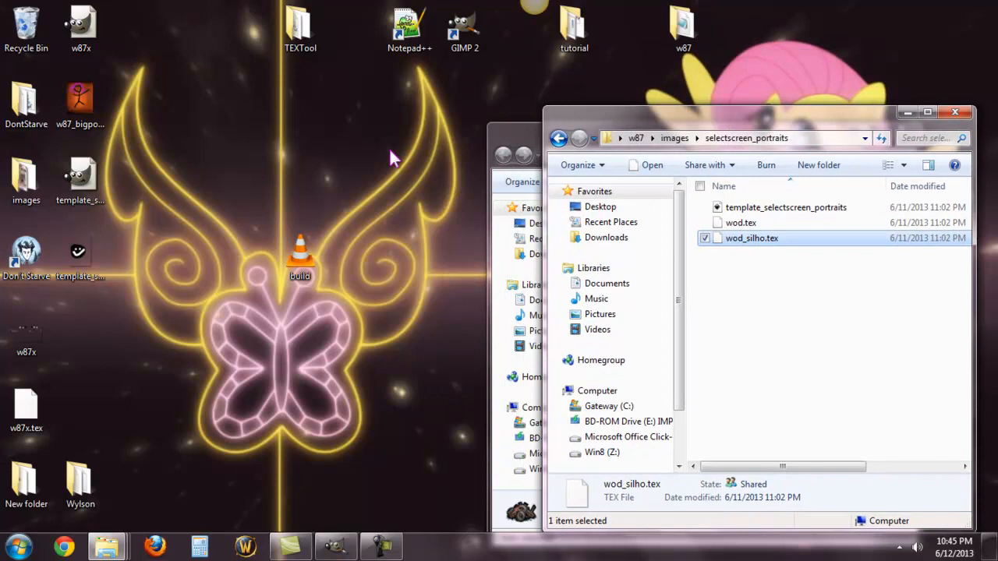
click(70, 252)
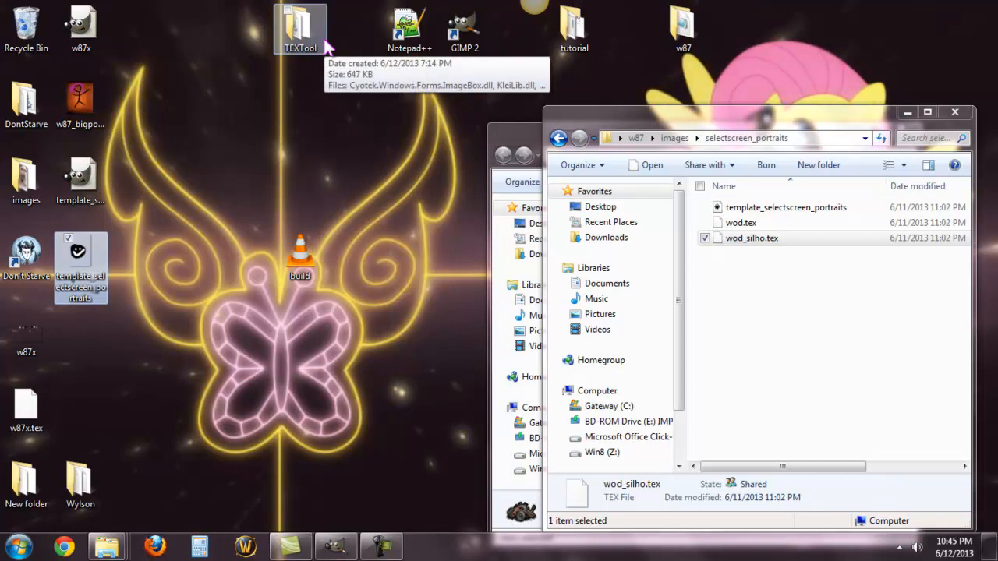
click(528, 130)
double_click(740, 304)
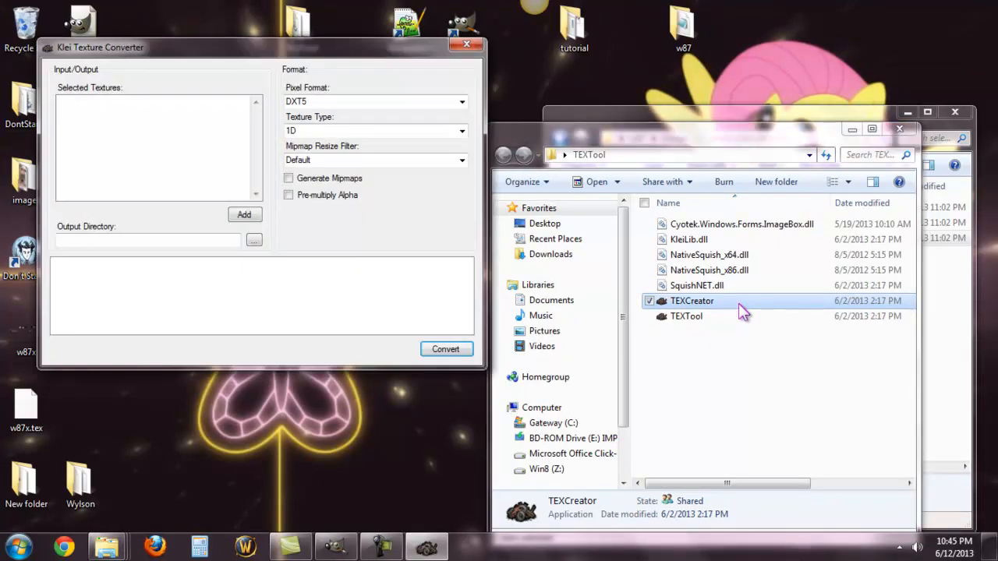
drag(366, 23, 510, 81)
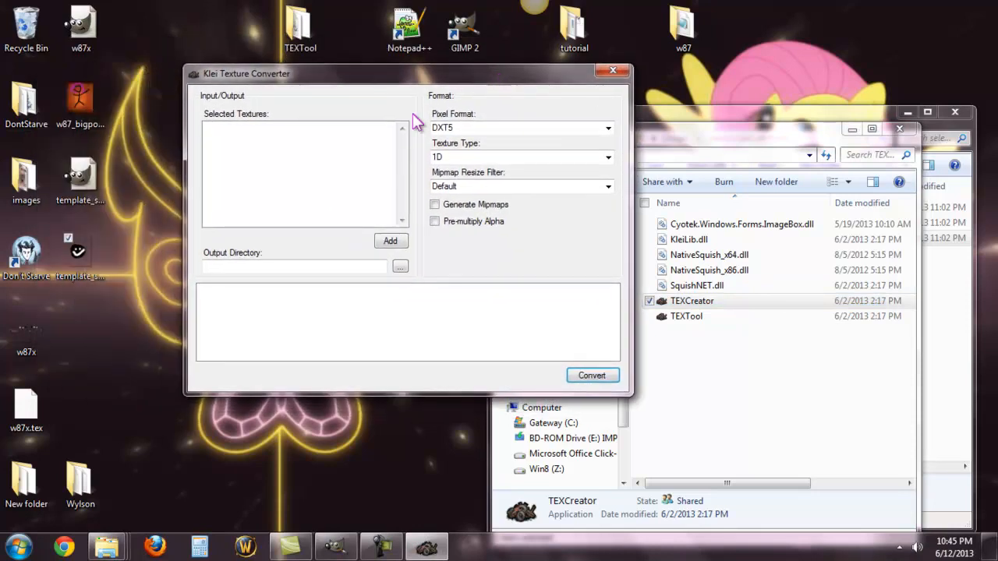
Step: Add template_selectscreen_portraits.png from the Desktop as the texture to convert
click(393, 243)
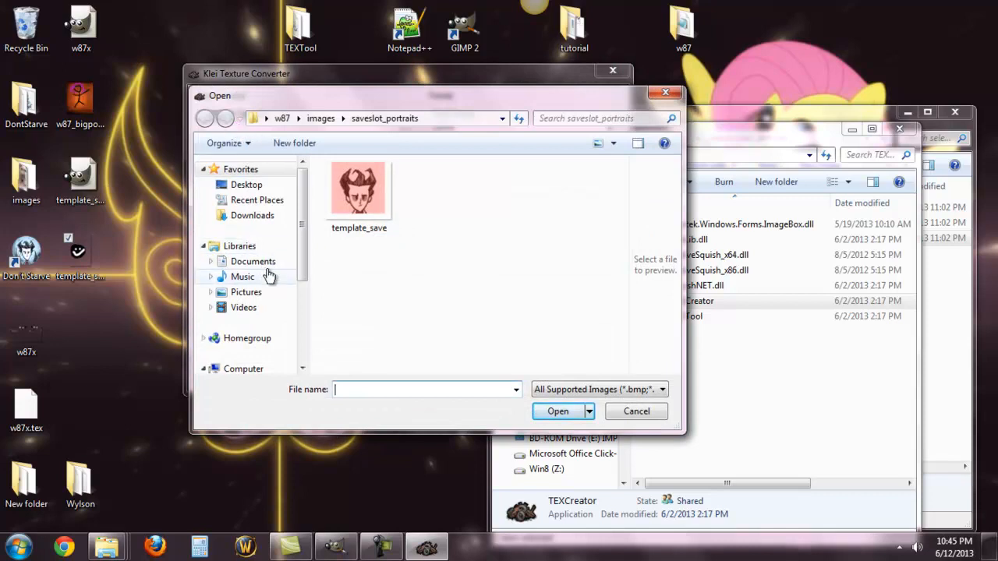
click(246, 185)
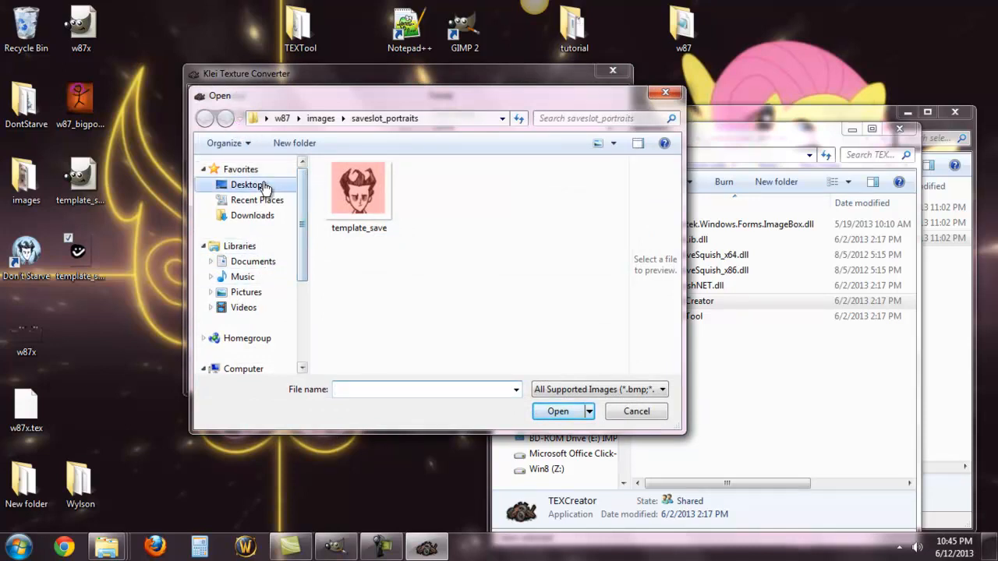
scroll(468, 296, down, 3)
click(482, 355)
drag(623, 283, 623, 323)
click(379, 273)
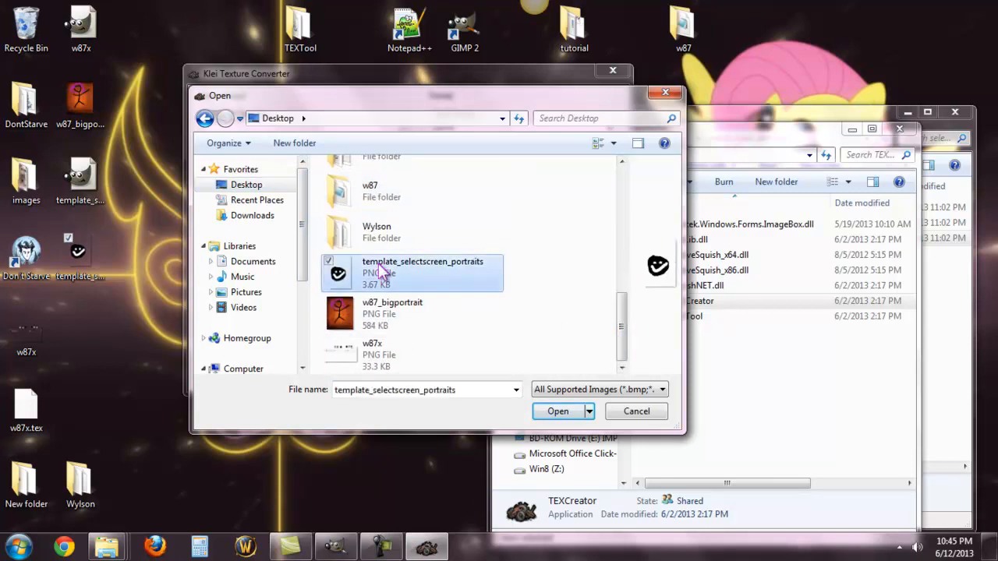
click(557, 414)
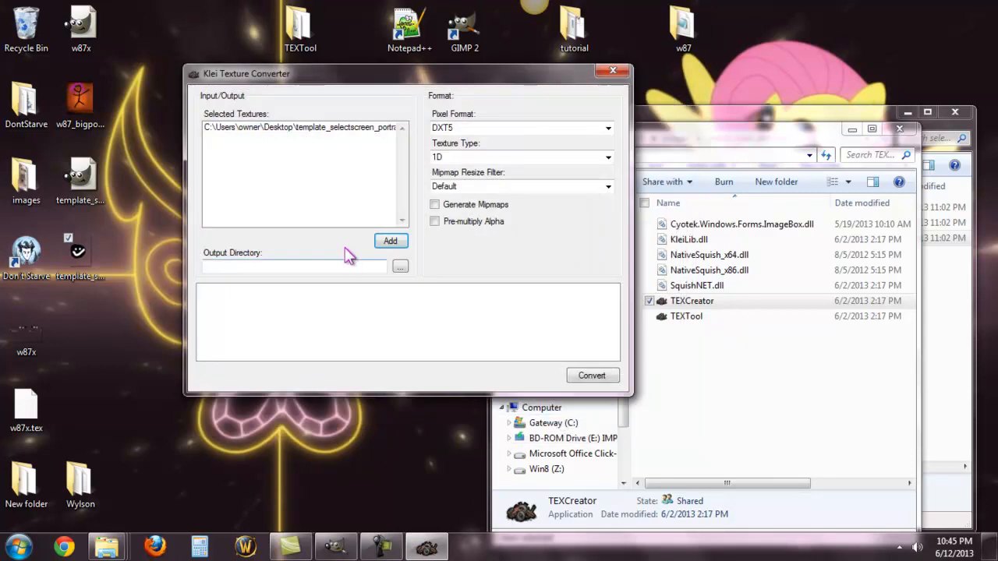
Step: Set the output directory to the Desktop and convert the select-screen portrait to TEX format
click(402, 267)
click(514, 359)
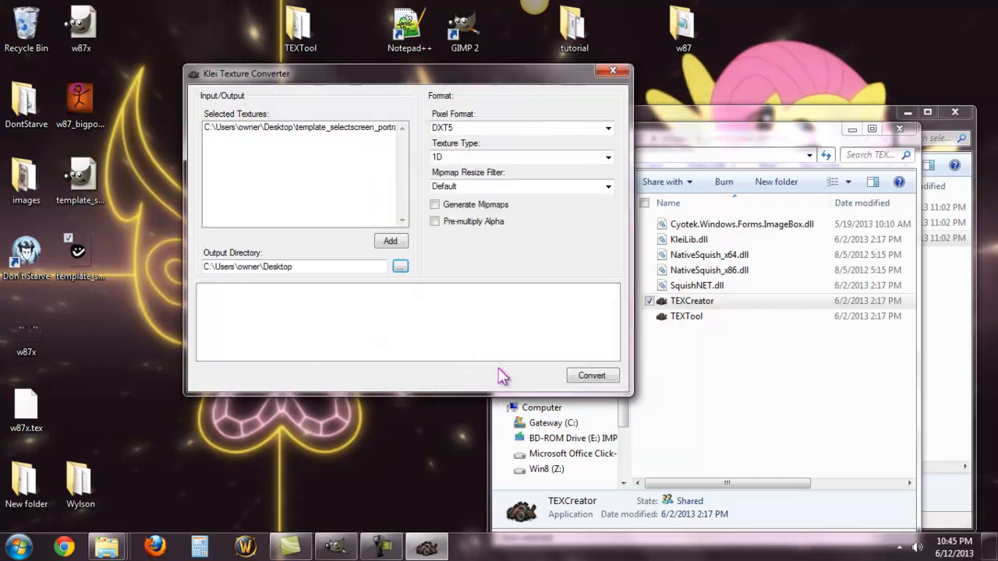
click(609, 380)
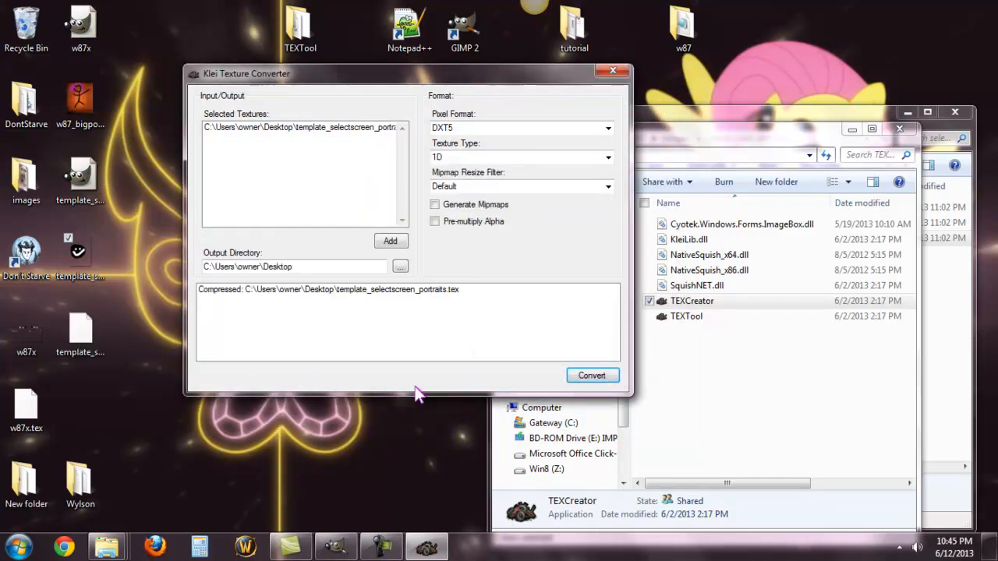
Step: Move template_selectscreen_portraits.tex from the desktop into w87's images\selectscreen_portraits folder and rename it w87.tex
click(785, 110)
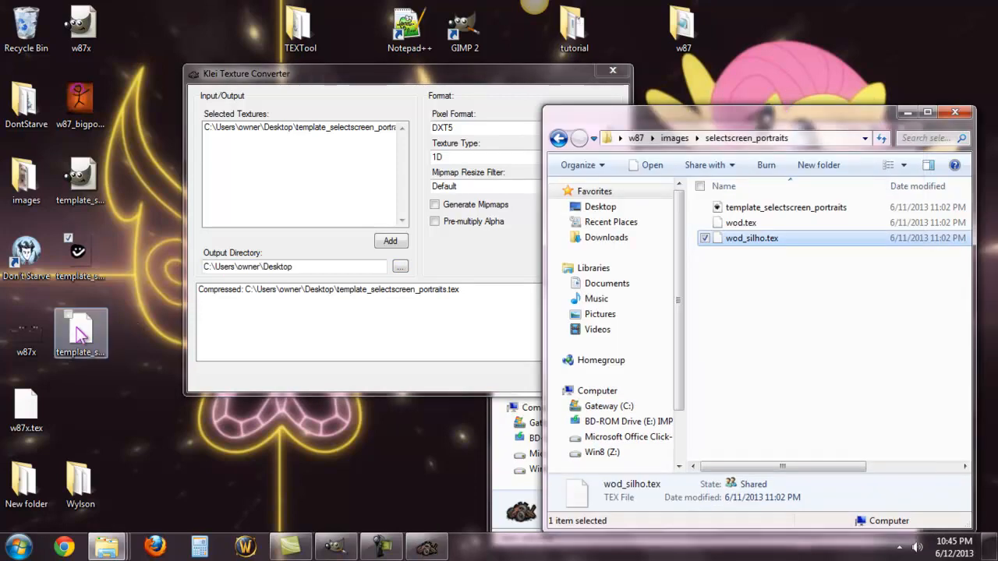
drag(80, 335, 768, 318)
right_click(751, 258)
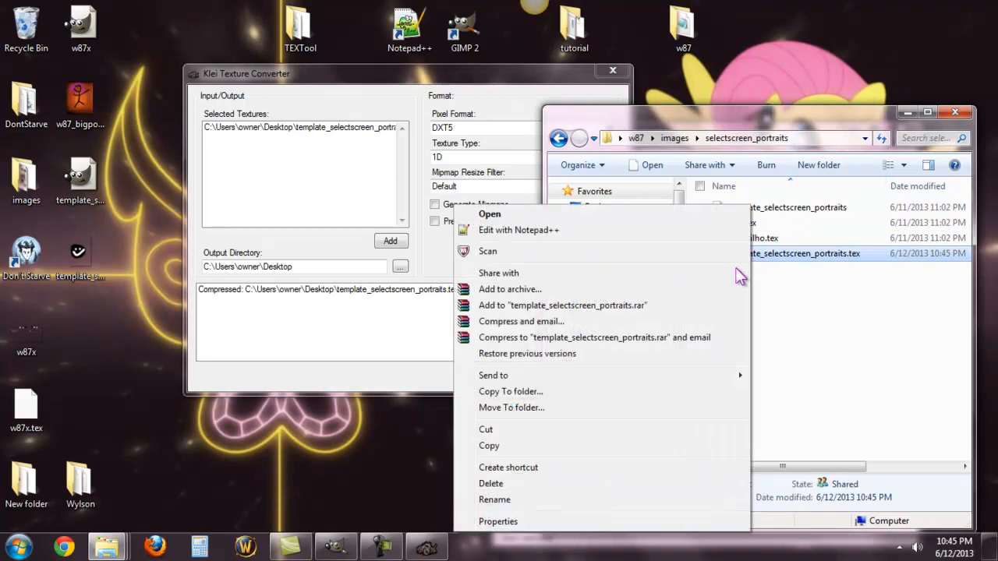
click(546, 499)
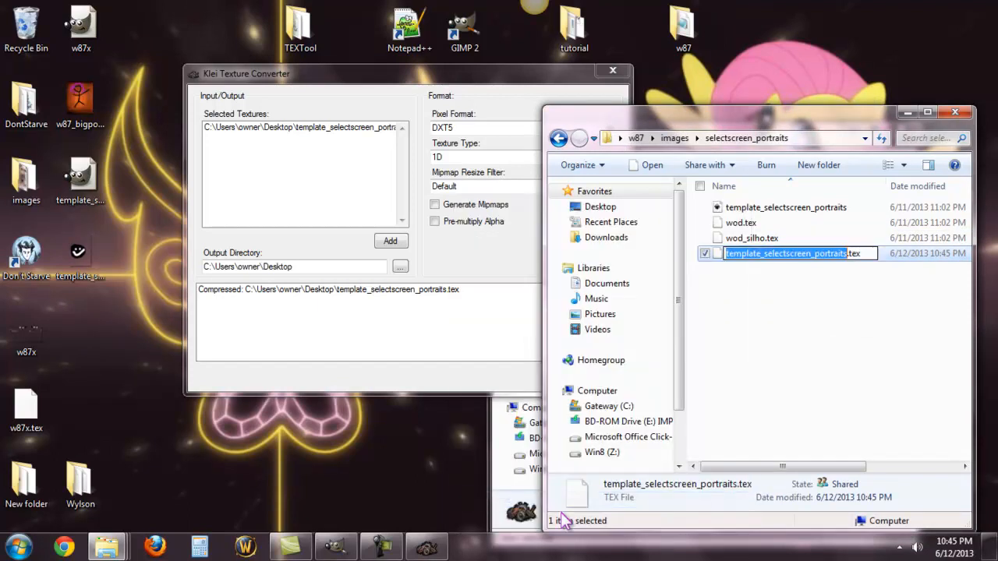
text(w)
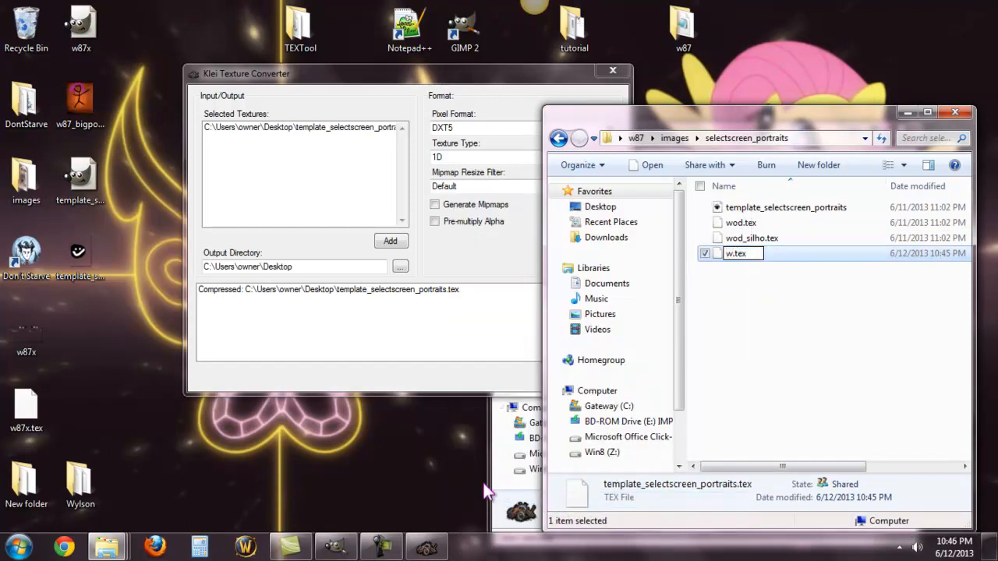
text(87)
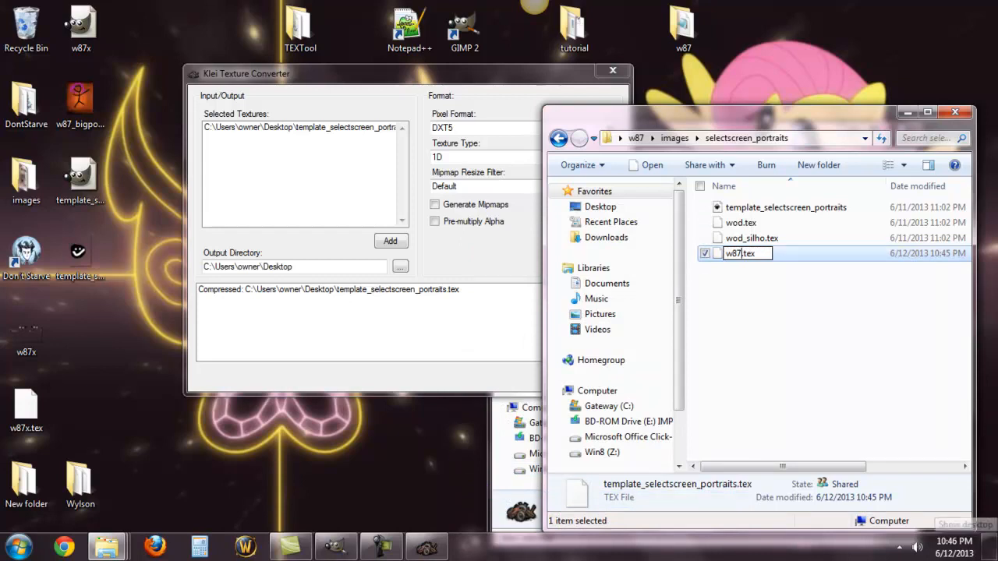
click(747, 357)
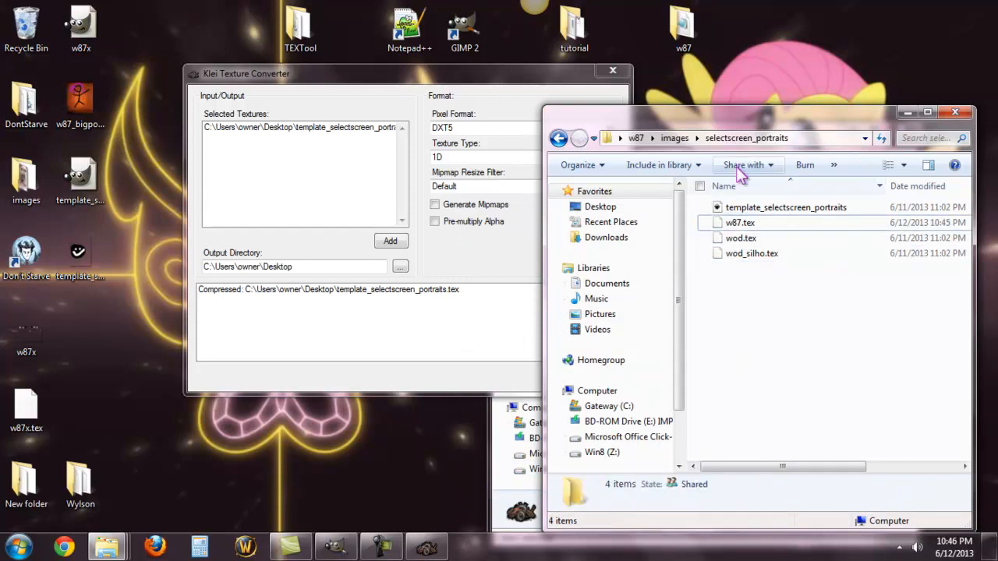
Step: Copy w87.tex from the selectscreen_portraits folder and paste the duplicate onto the desktop
right_click(737, 226)
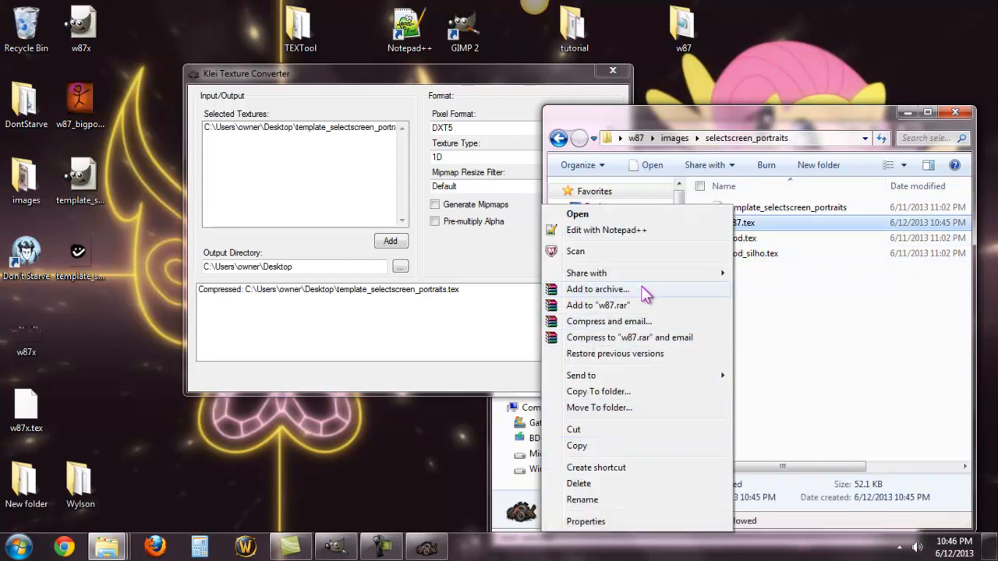
click(601, 446)
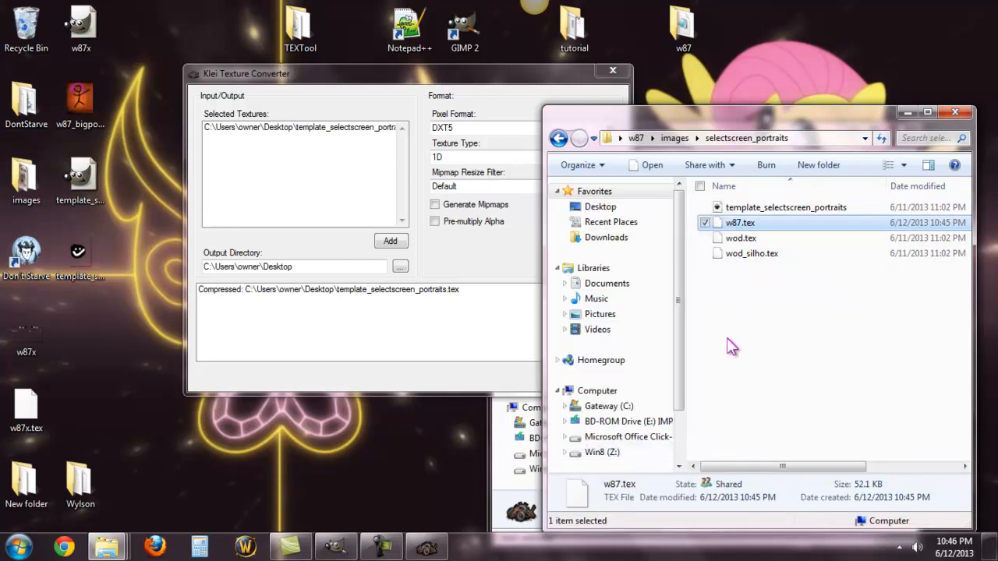
click(727, 326)
right_click(297, 466)
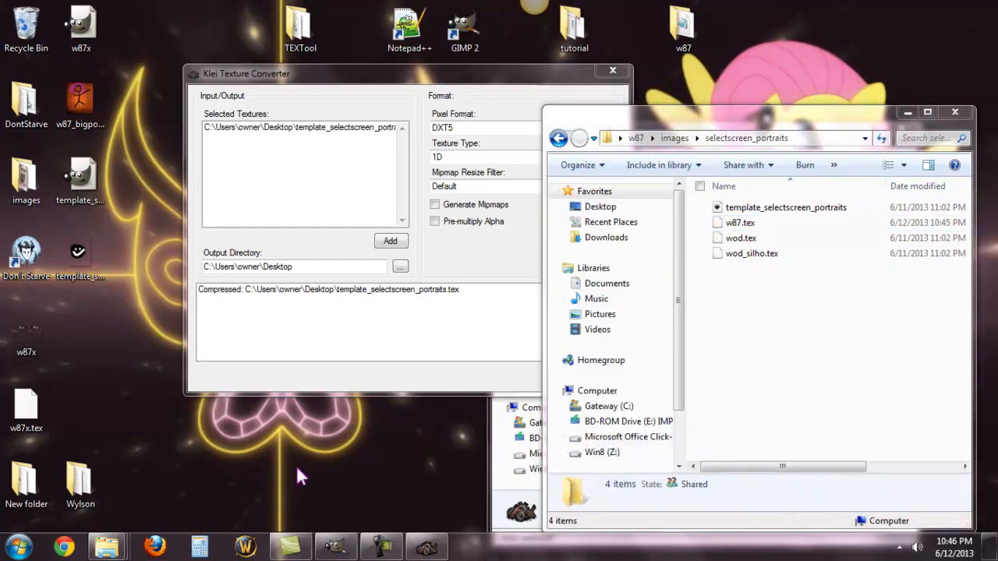
click(135, 339)
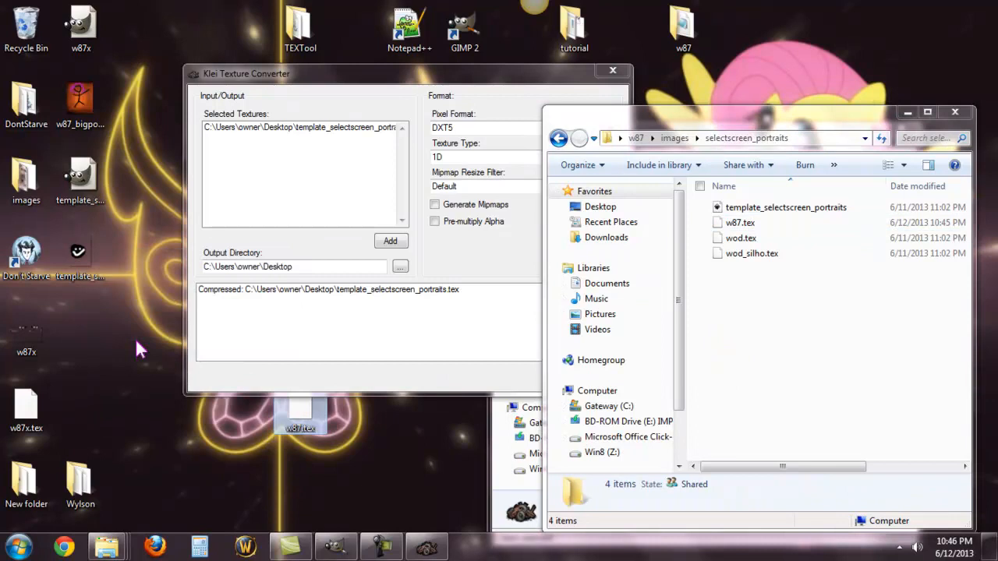
Step: Rename the desktop copy as w87_silho.tex and move it into the selectscreen_portraits folder
right_click(305, 423)
click(194, 382)
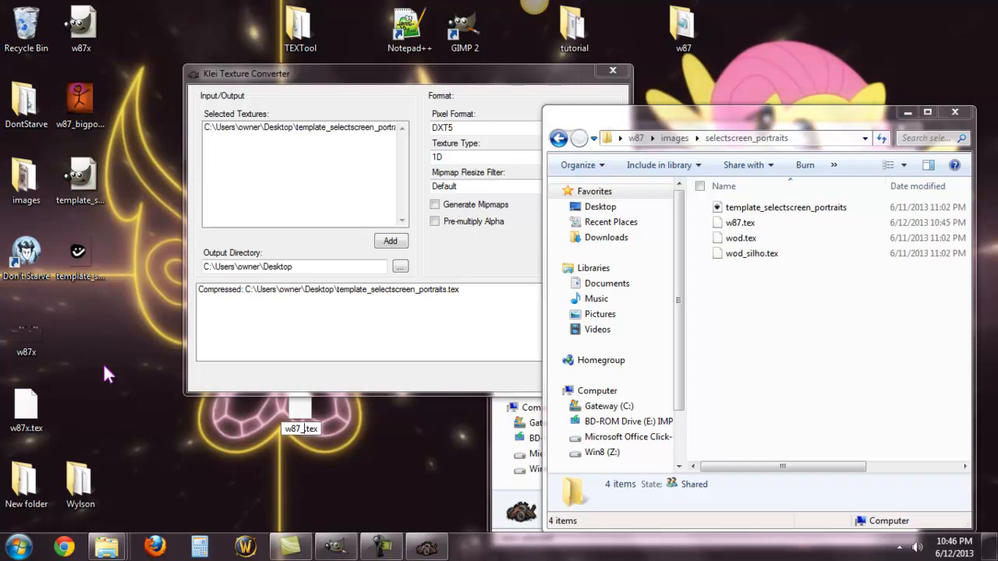
text(_silho)
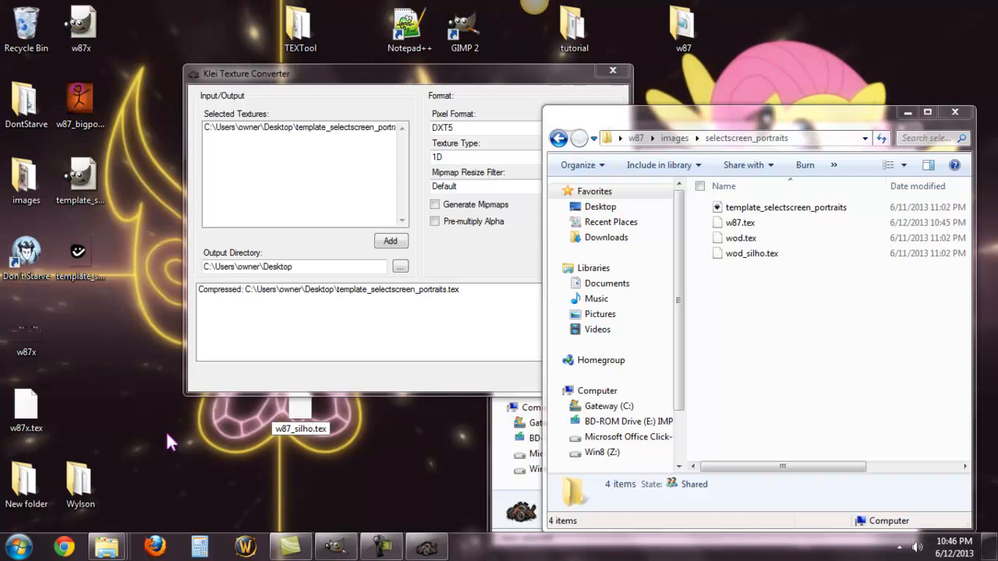
key(Return)
drag(310, 417, 811, 363)
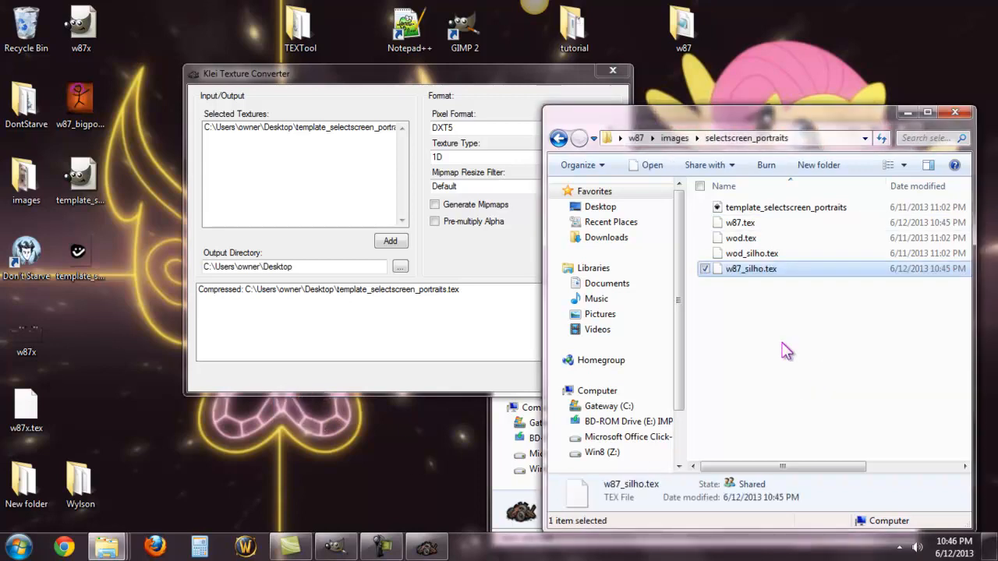
Step: Delete the old wod.tex and wod_silho.tex files from the selectscreen_portraits folder
click(753, 254)
ctrl+click(747, 240)
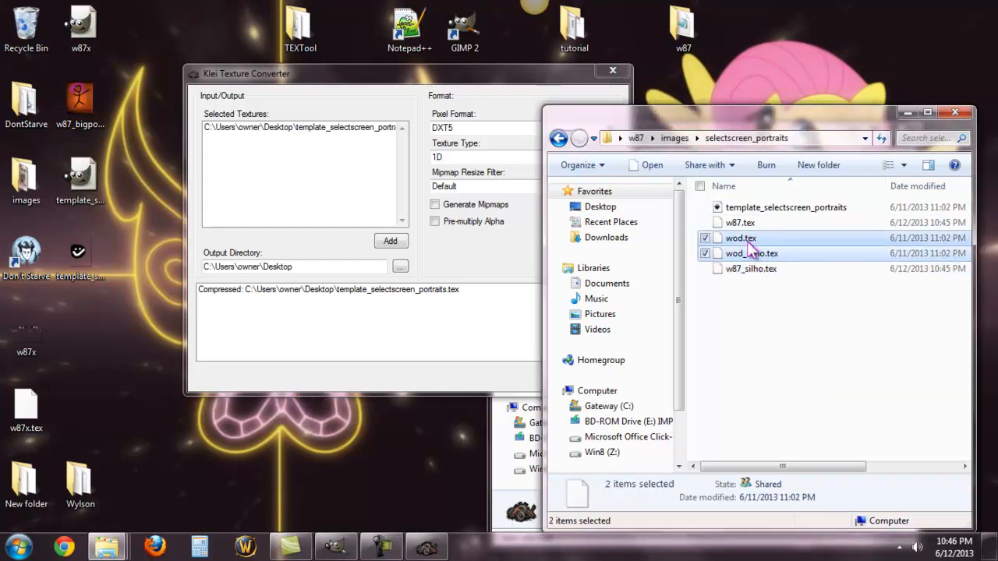
right_click(747, 240)
click(567, 484)
click(573, 287)
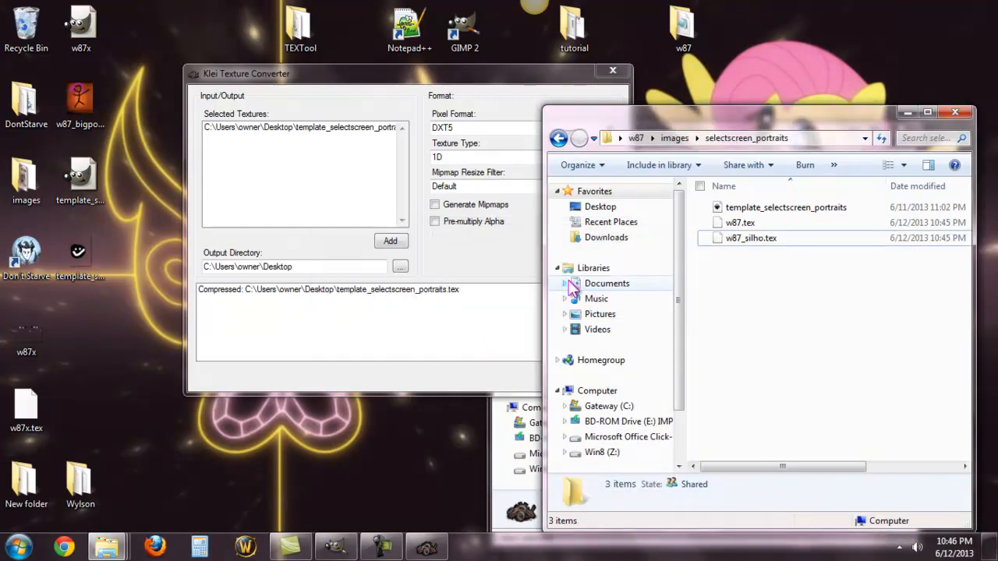
Step: Close the texture converter and open the scripts\prefabs folder of the w87 mod
click(605, 79)
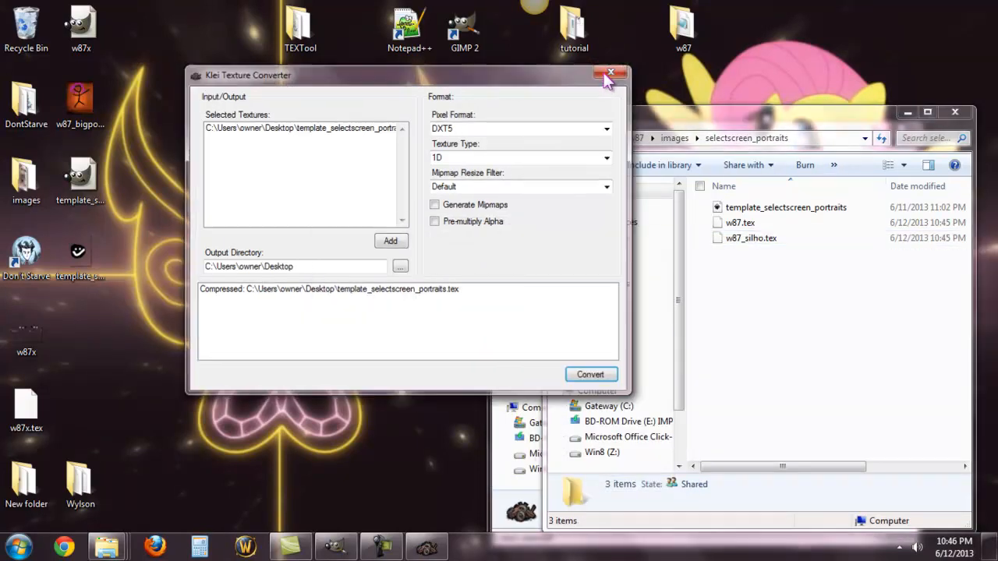
click(612, 72)
drag(633, 120, 628, 92)
click(553, 109)
click(556, 108)
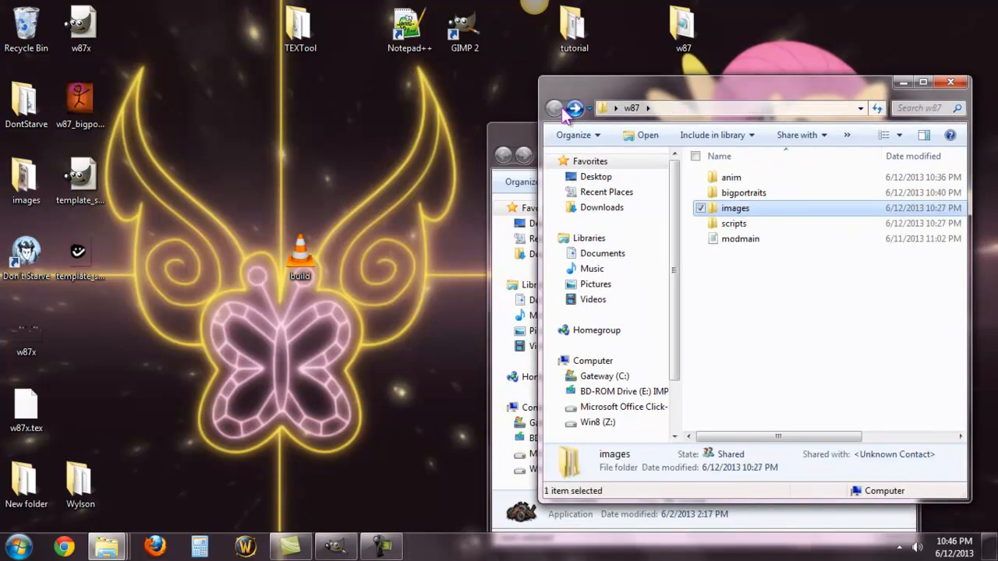
double_click(746, 225)
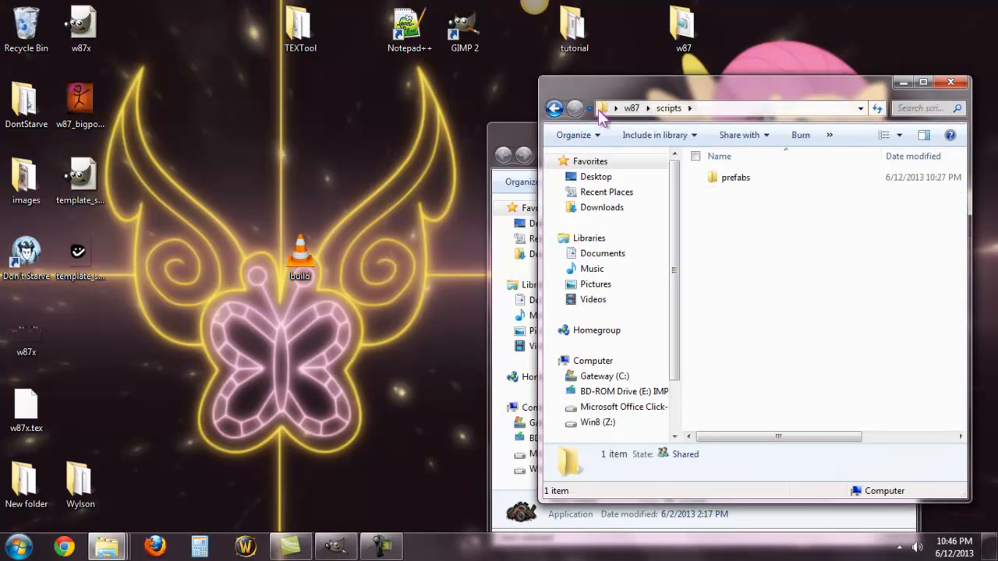
click(755, 184)
double_click(755, 184)
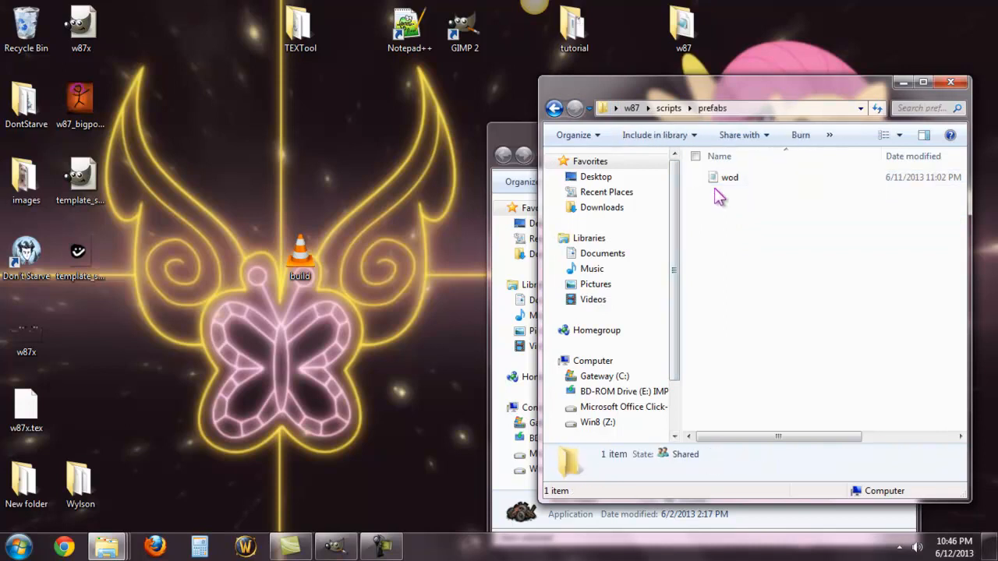
Step: Rename the wod Lua file in the prefabs folder as w87
right_click(732, 187)
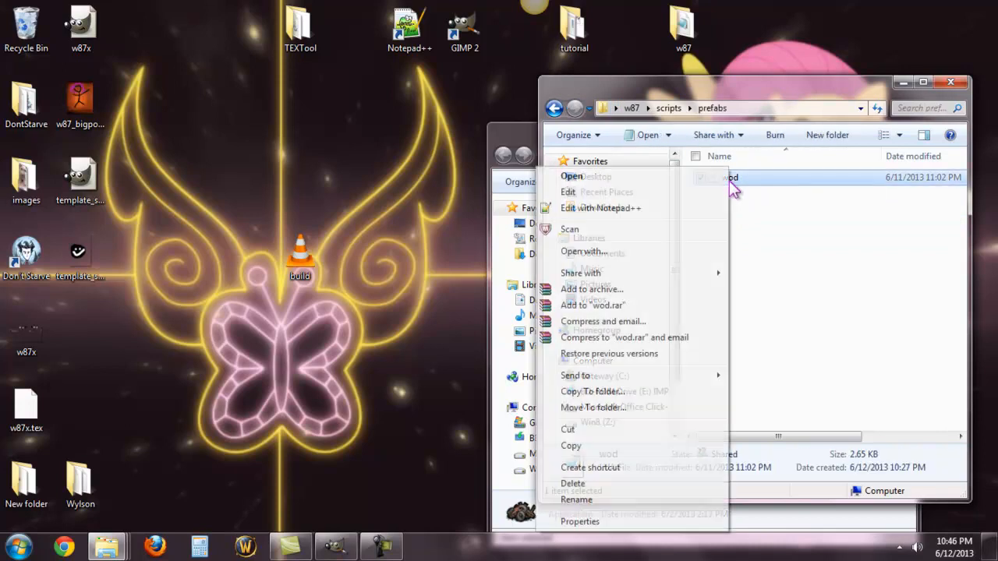
click(577, 499)
text(w87)
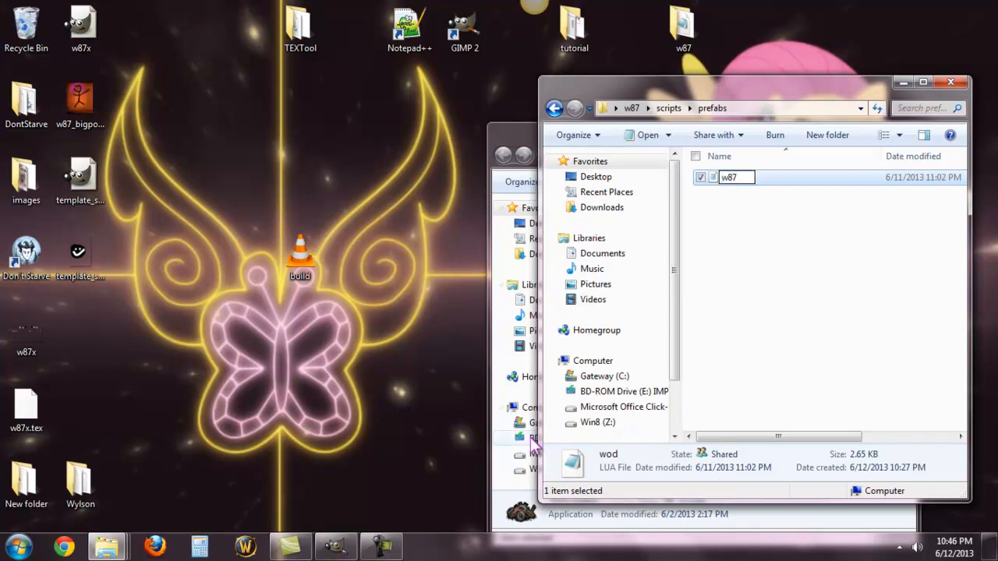
click(711, 262)
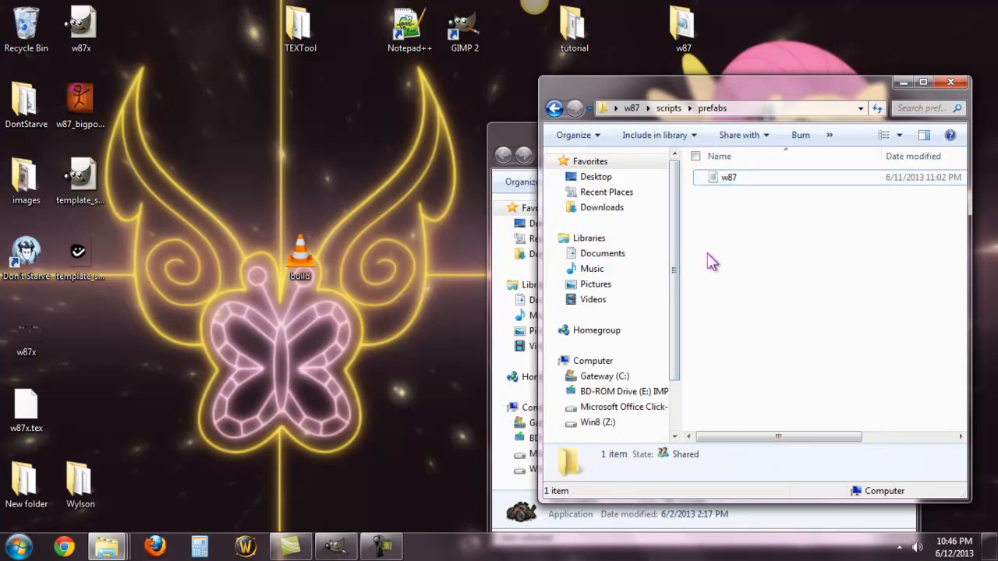
Step: Open the w87 prefab script in Notepad++ and move the editor window higher on the screen
right_click(721, 186)
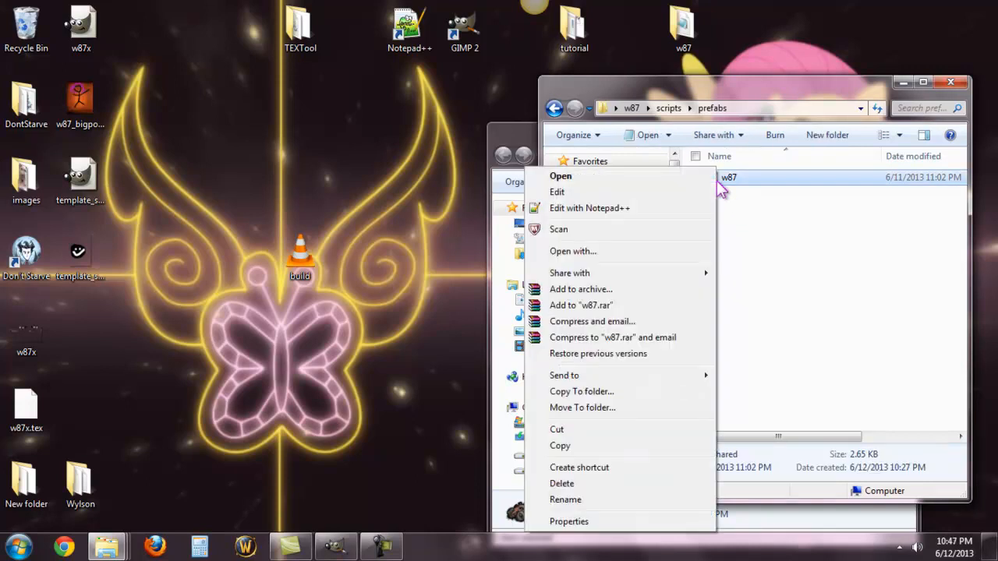
click(656, 205)
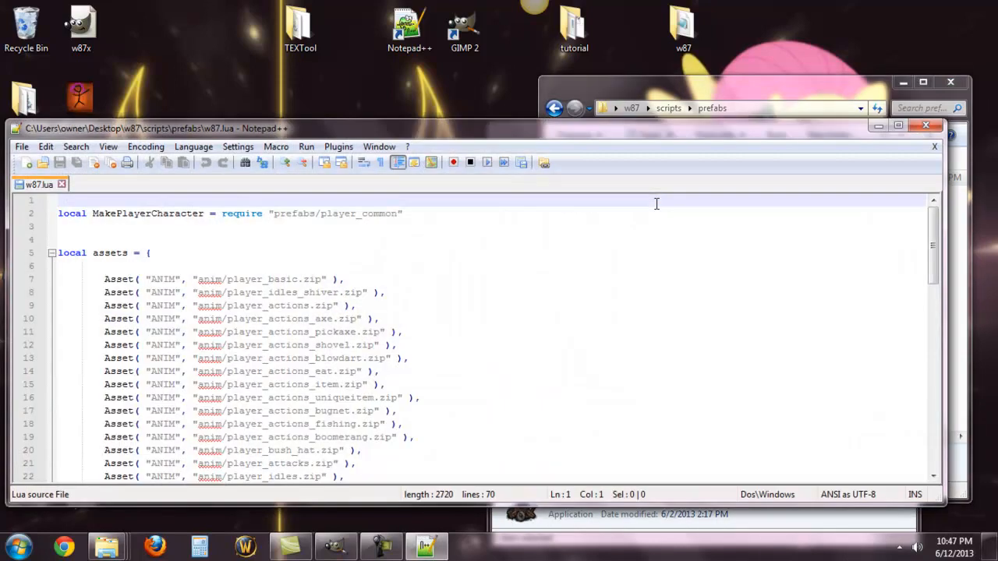
drag(674, 131, 690, 59)
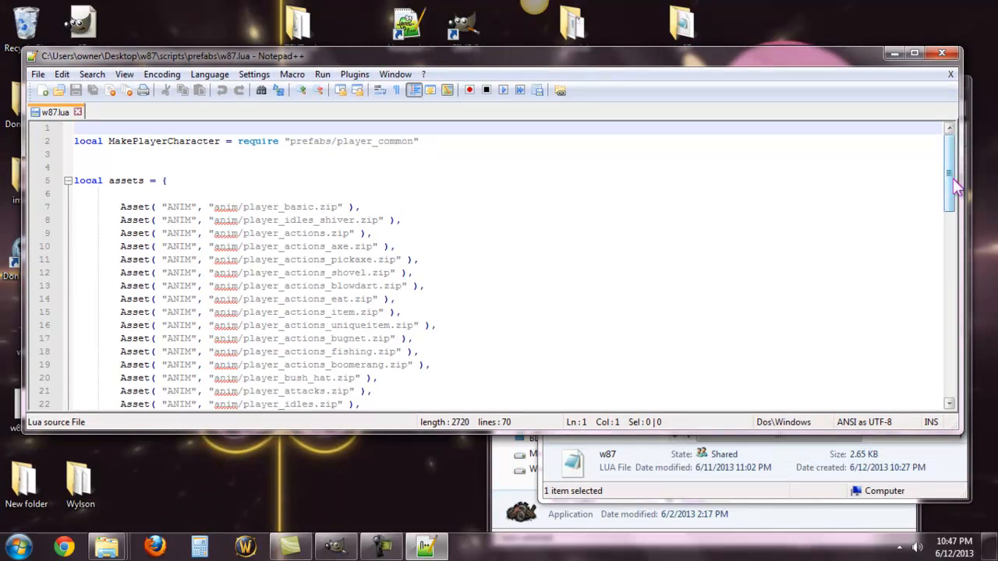
Step: Change the character's custom ANIM asset path on line 35 to anim/w87.zip
drag(952, 177, 894, 250)
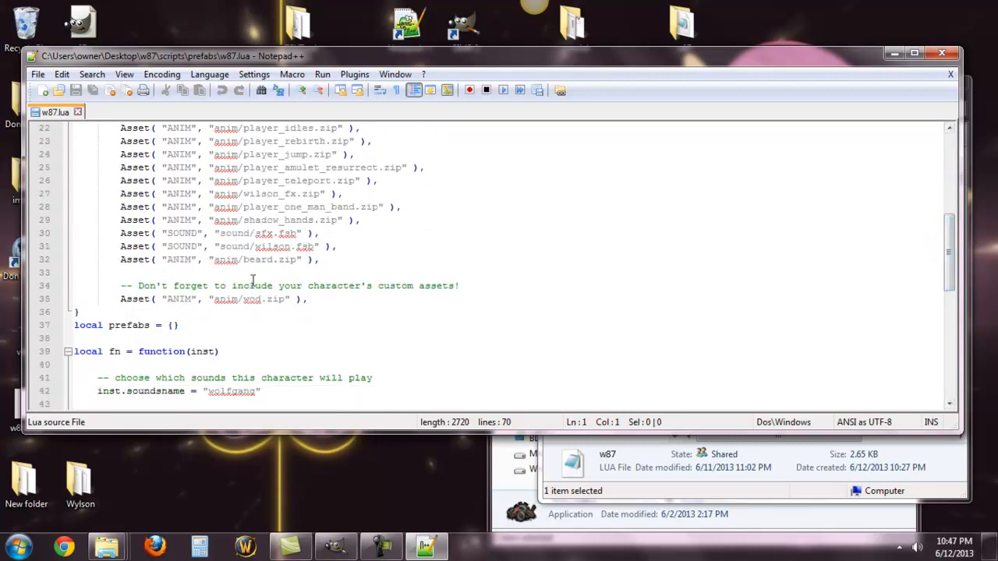
click(245, 300)
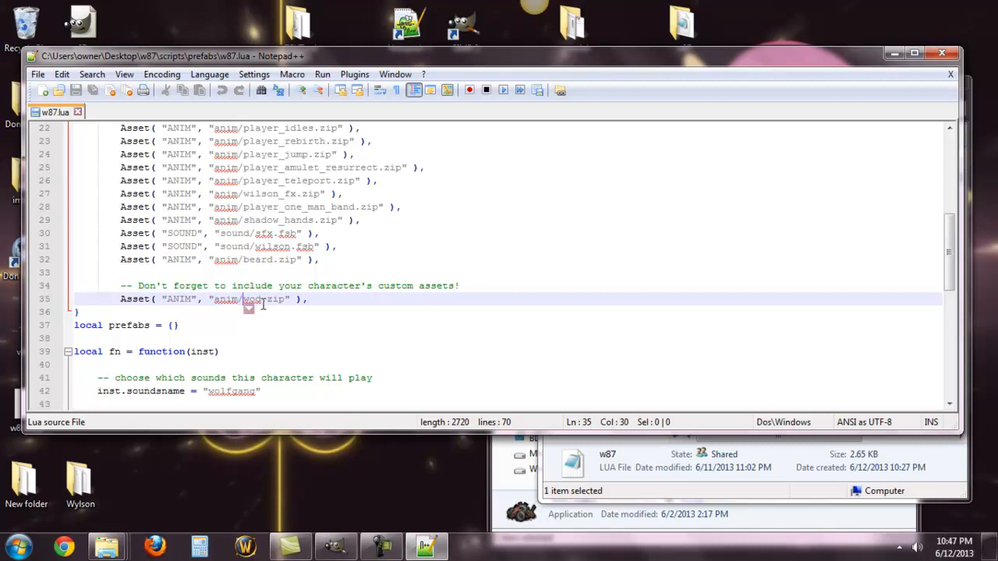
key(BackSpace)
key(BackSpace)
key(BackSpace)
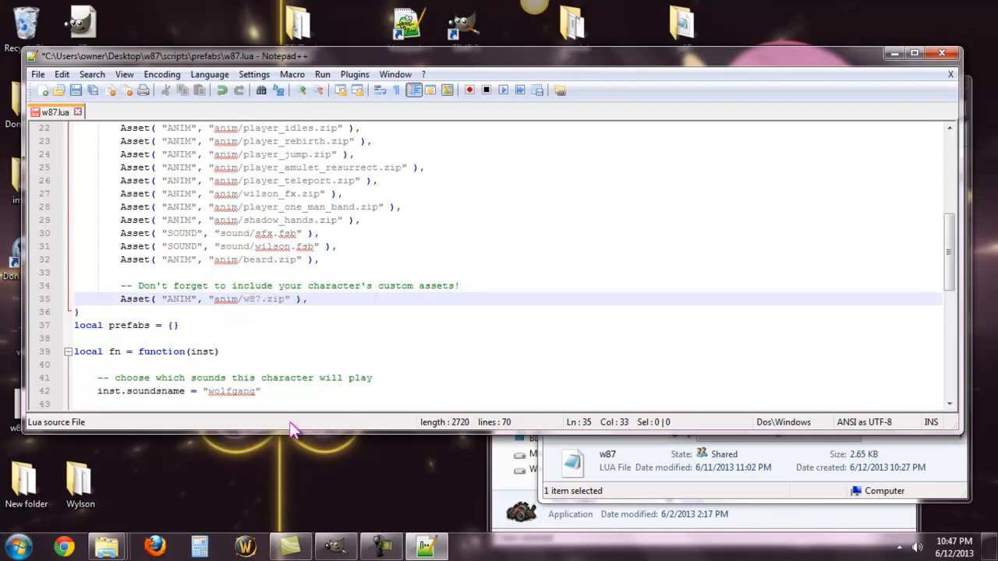
drag(411, 339, 413, 349)
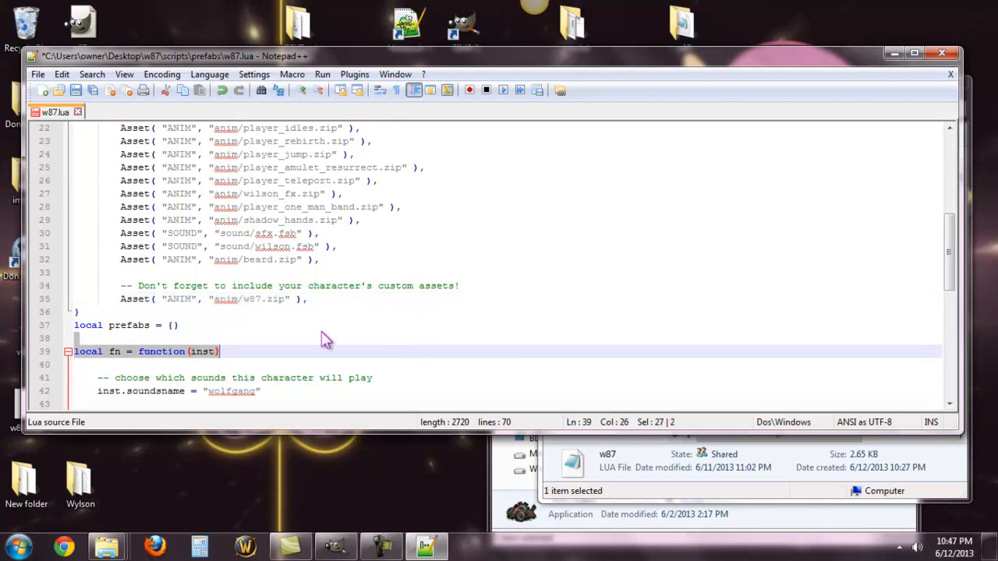
Step: Set the character's inst.soundsname value on line 42 to "willow"
click(448, 361)
scroll(438, 365, down, 1)
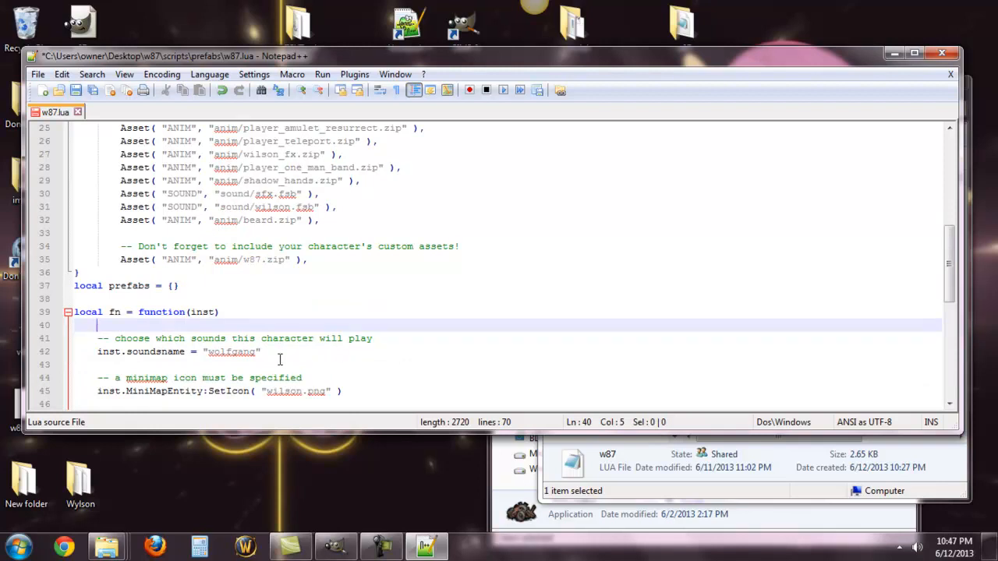
click(258, 351)
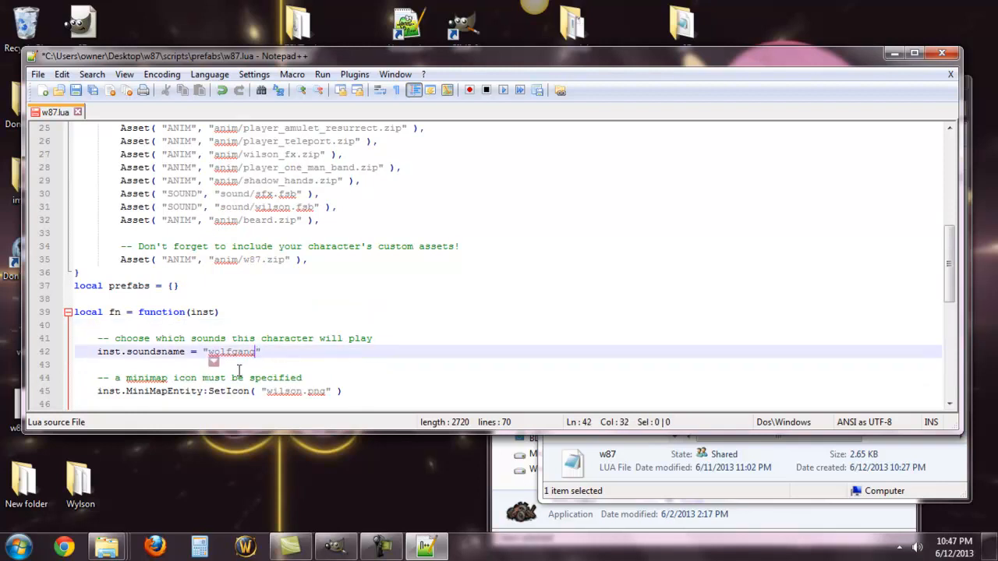
key(BackSpace)
key(BackSpace)
key(BackSpace)
key(BackSpace)
key(BackSpace)
key(BackSpace)
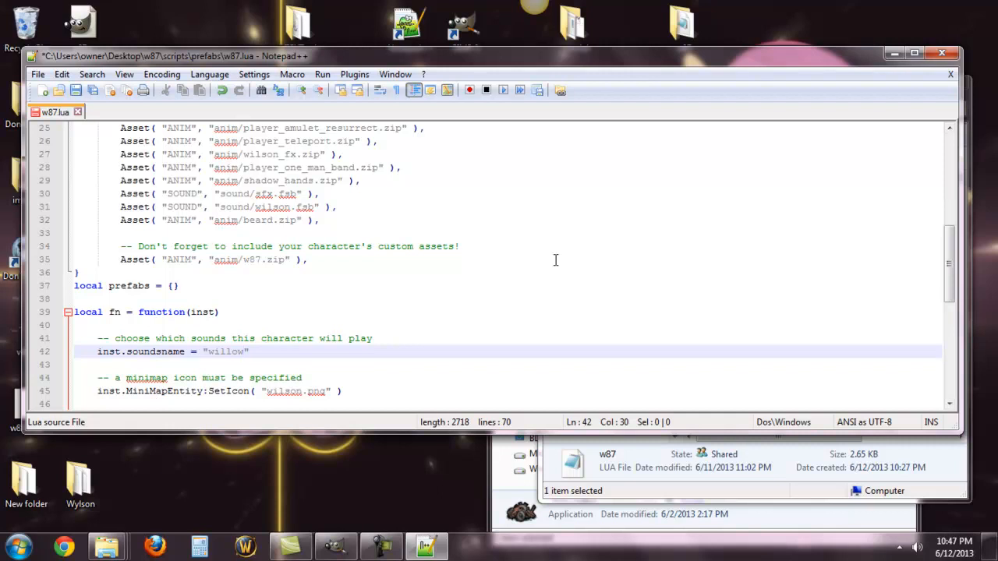
click(473, 251)
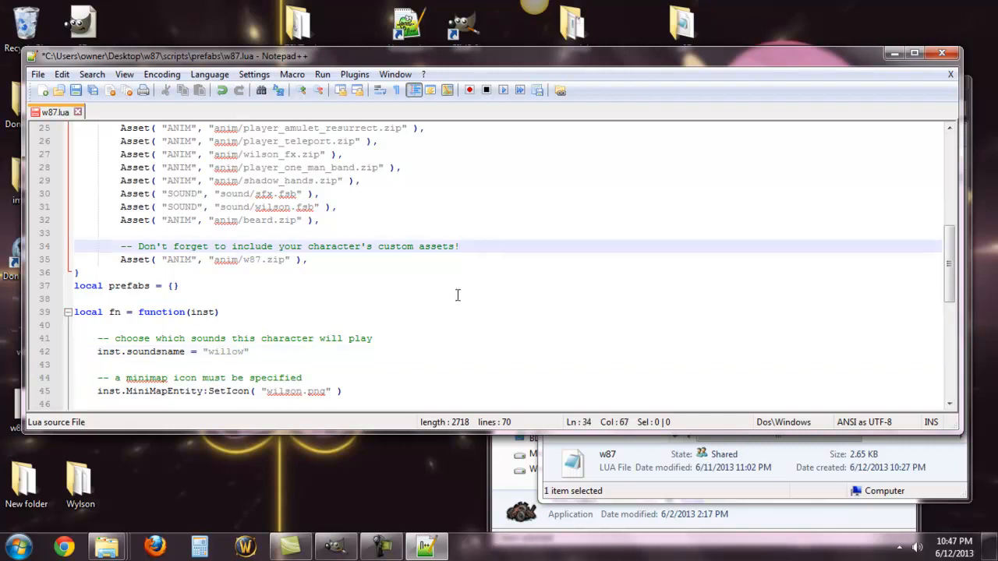
click(421, 337)
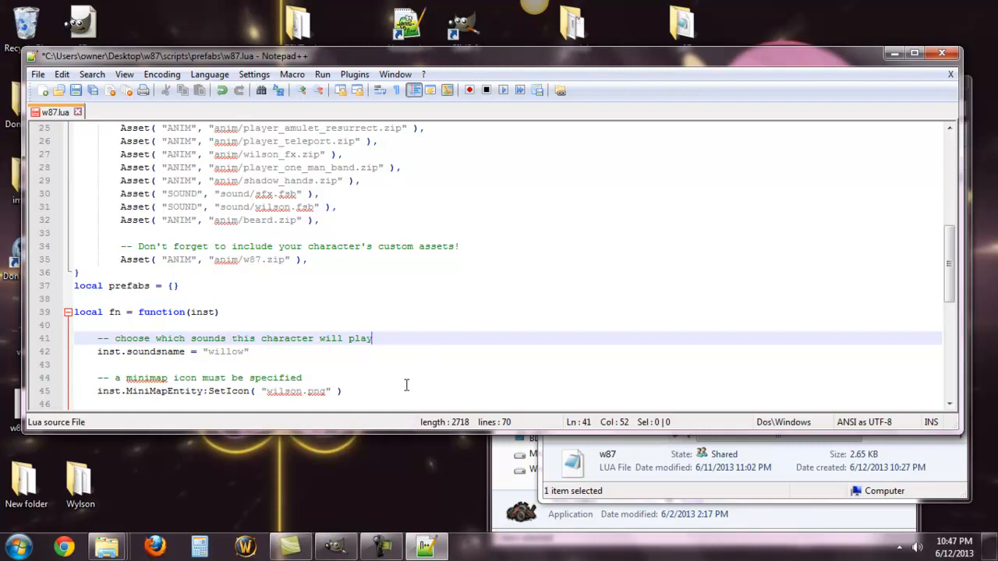
Step: Review the minimap icon setting on line 45 and continue down to the character strings section
scroll(406, 386, down, 2)
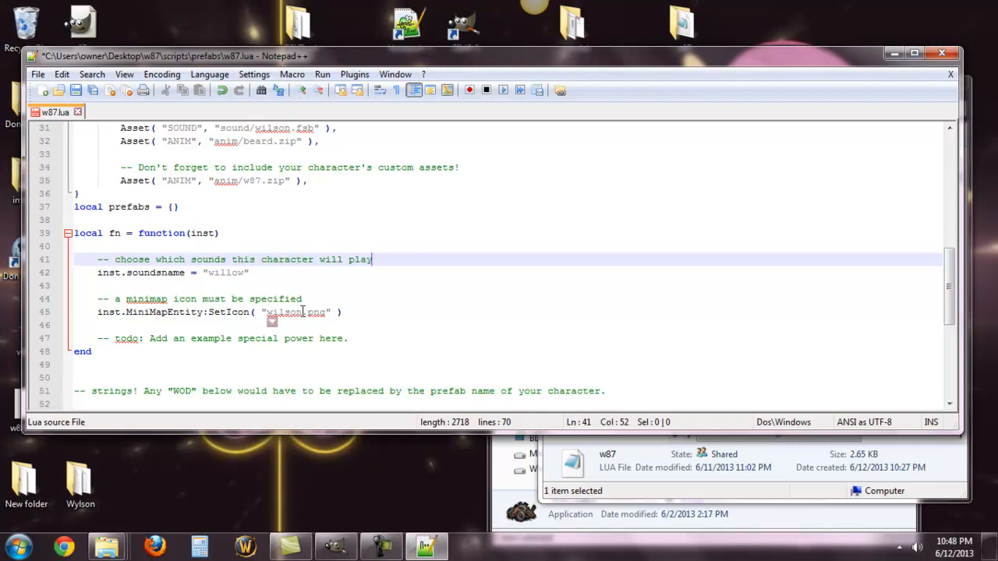
click(450, 314)
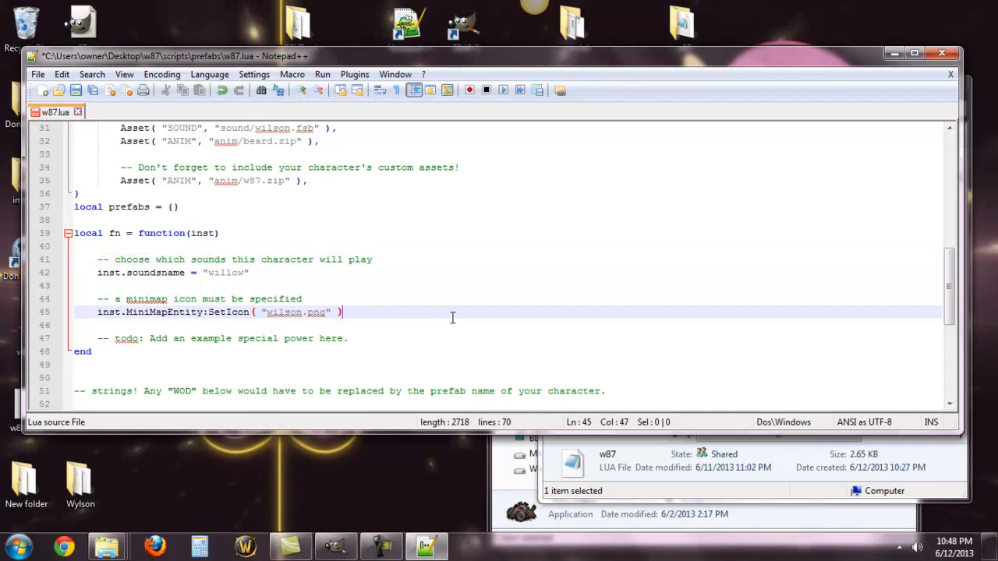
scroll(410, 345, down, 1)
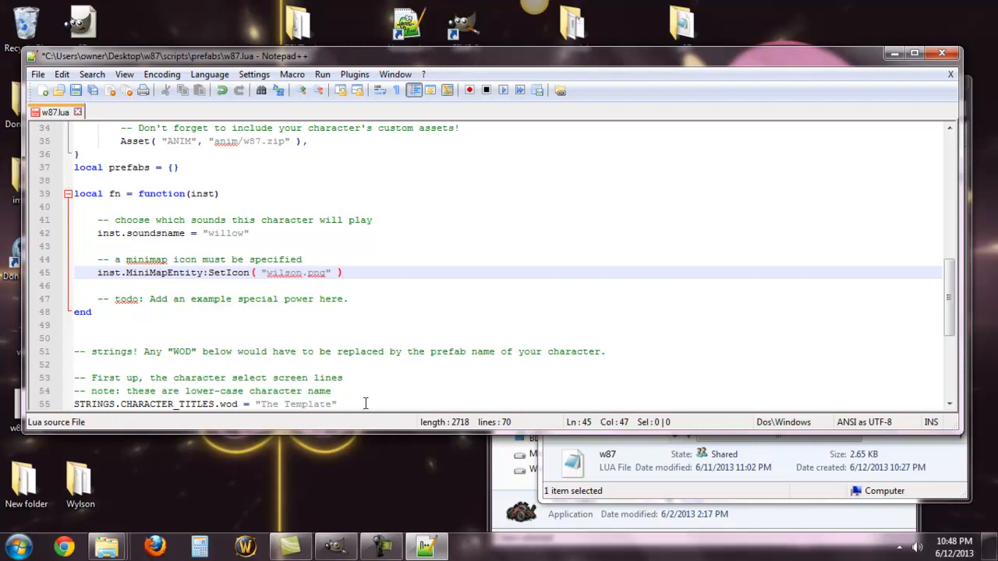
Step: Replace wod with w87 in the STRINGS.CHARACTER_TITLES key on line 55
scroll(414, 359, down, 2)
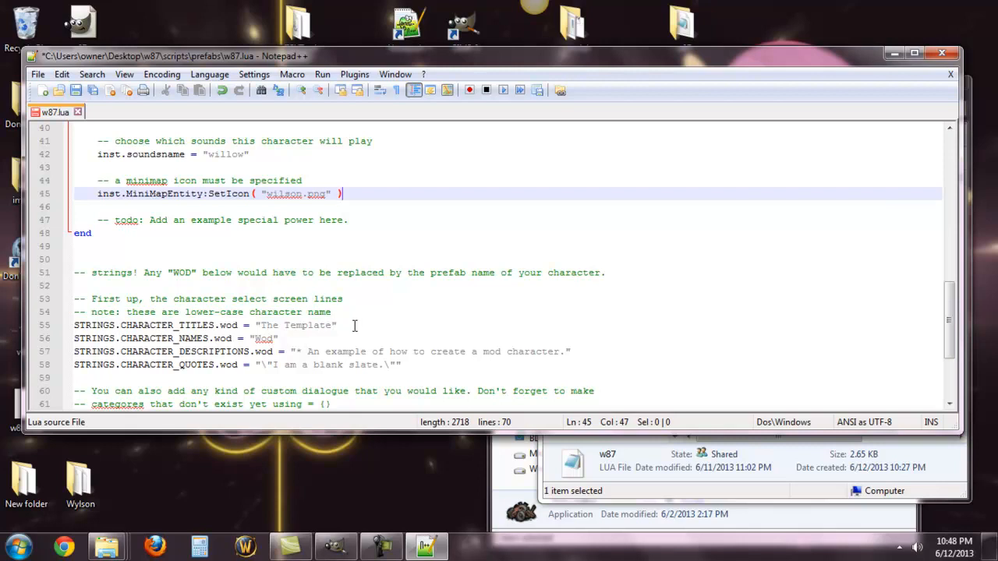
double_click(230, 325)
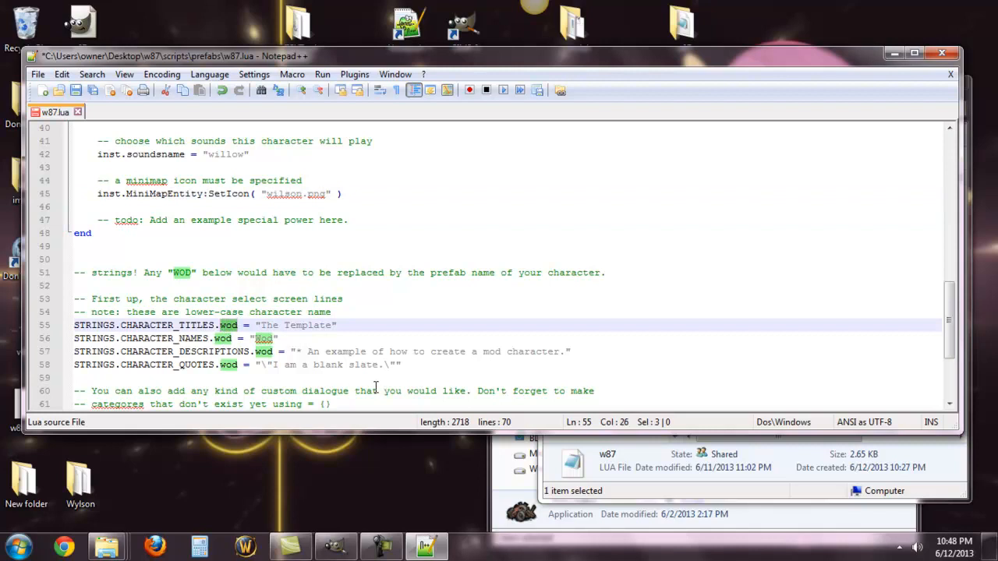
click(179, 273)
click(220, 272)
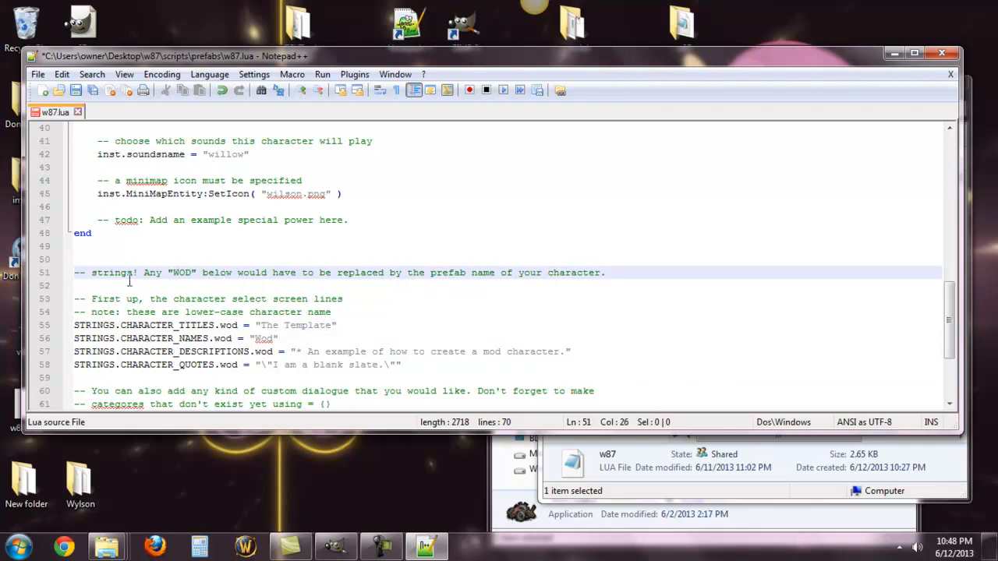
drag(87, 272, 70, 274)
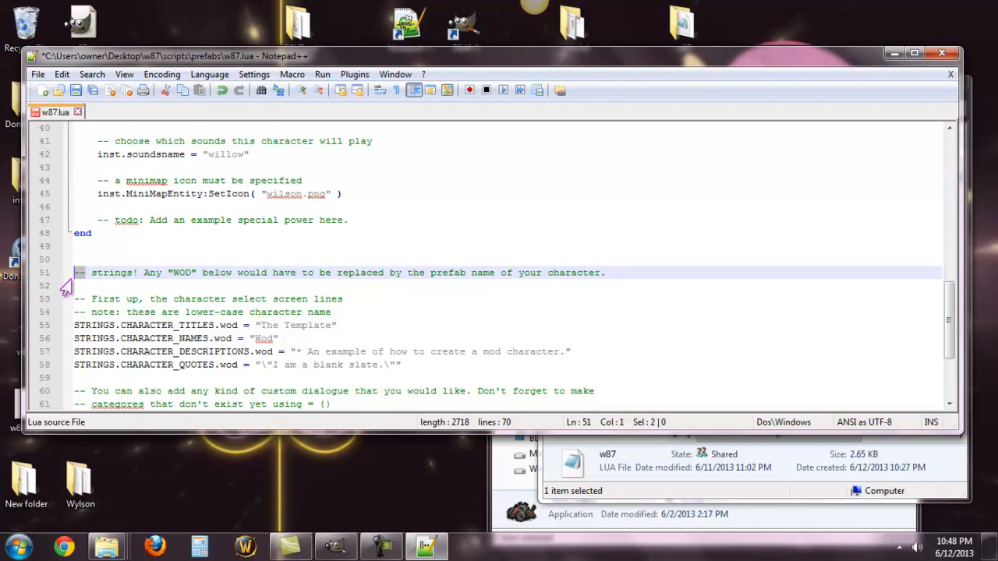
click(138, 281)
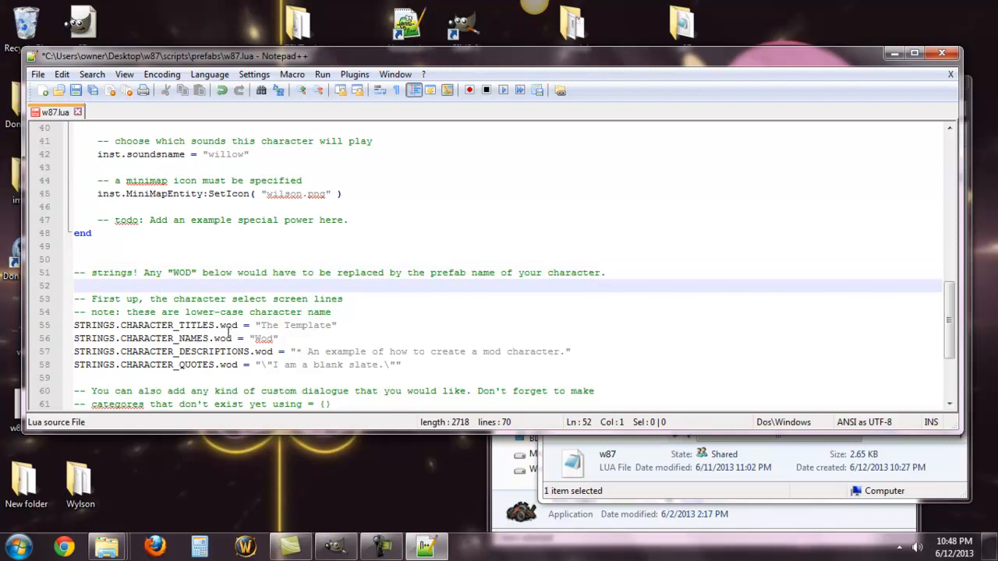
click(238, 325)
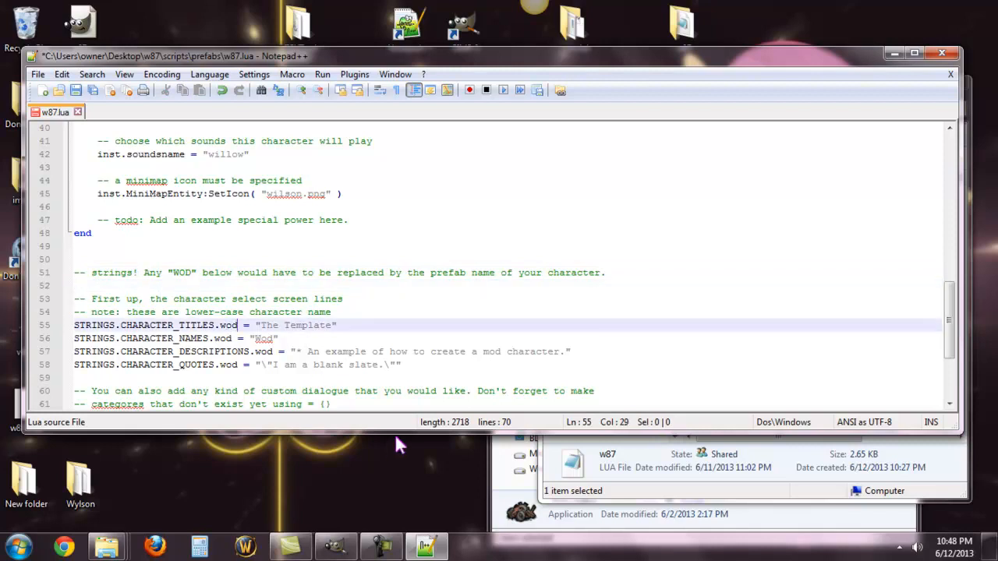
key(BackSpace)
key(BackSpace)
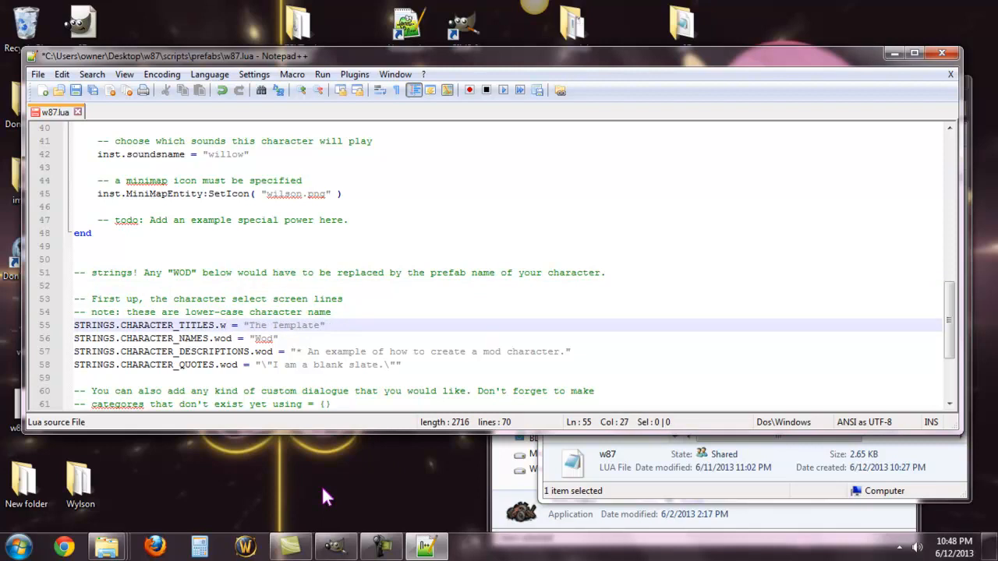
text(87)
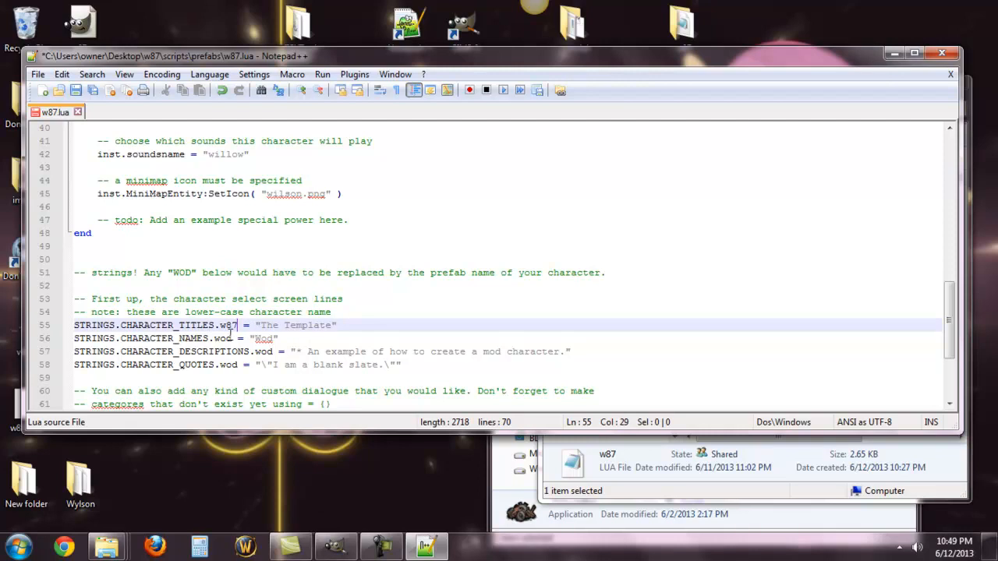
Step: Replace wod with w87 in the CHARACTER_NAMES, CHARACTER_DESCRIPTIONS and CHARACTER_QUOTES keys on lines 56 to 58
click(231, 336)
key(BackSpace)
key(BackSpace)
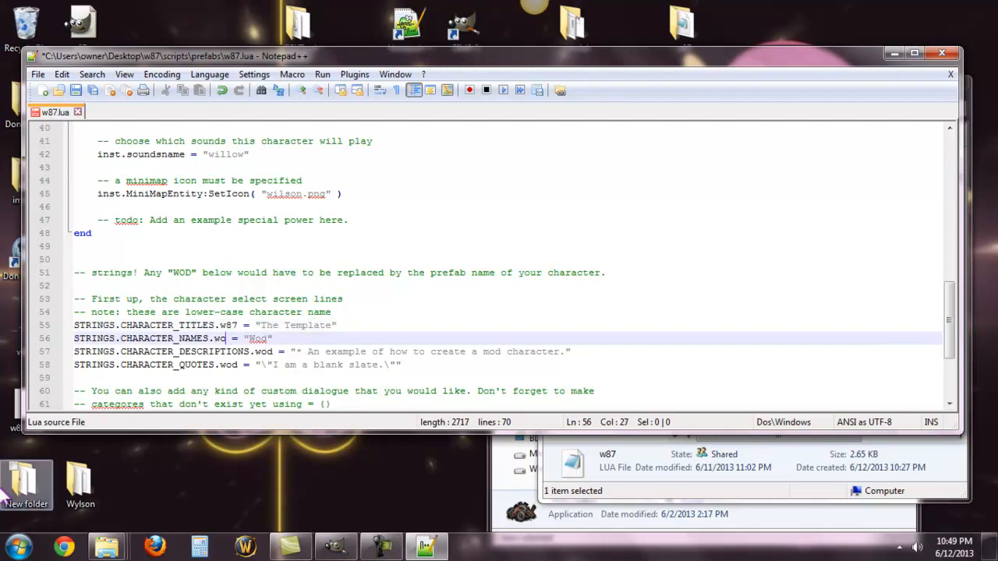
text(87)
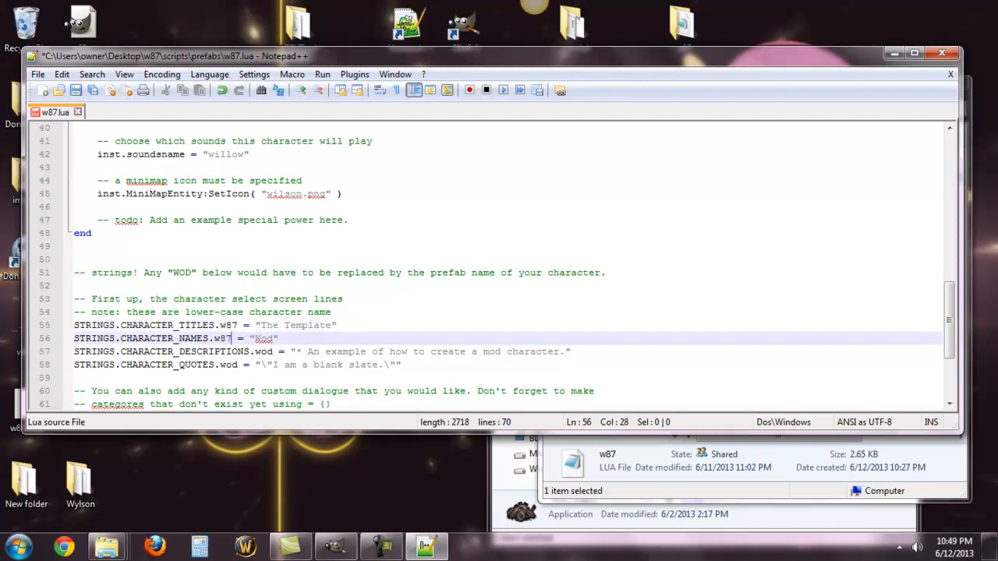
click(274, 351)
key(BackSpace)
key(BackSpace)
text(87)
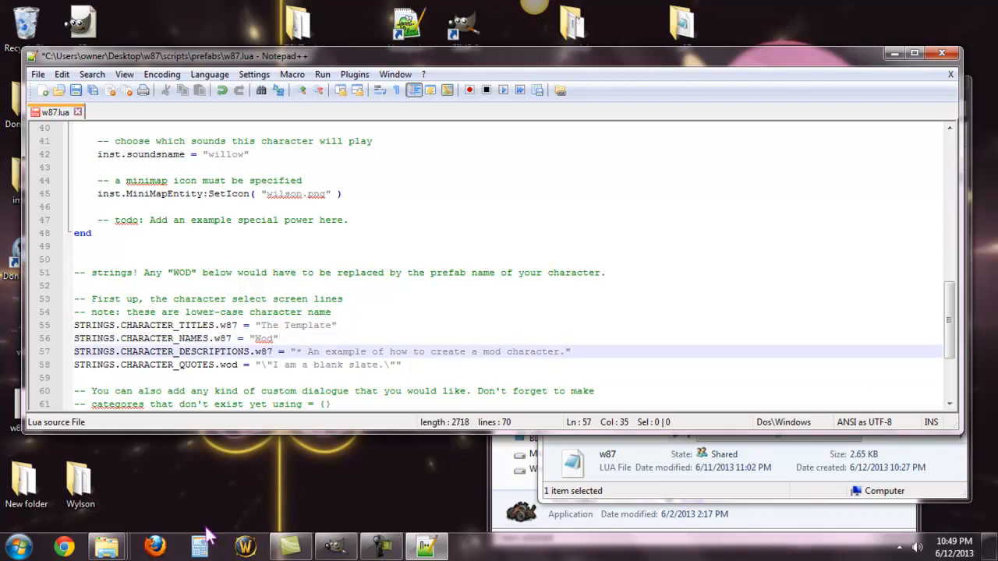
click(241, 364)
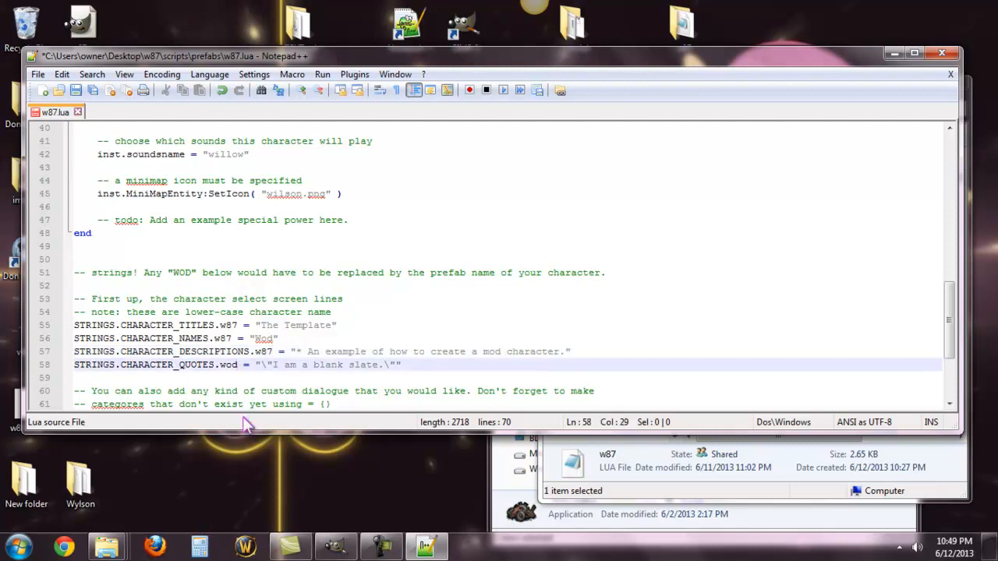
key(BackSpace)
key(BackSpace)
text(87)
Step: Set the character title string on line 55 to "Robot with a Heart of Gold"
drag(261, 325, 331, 324)
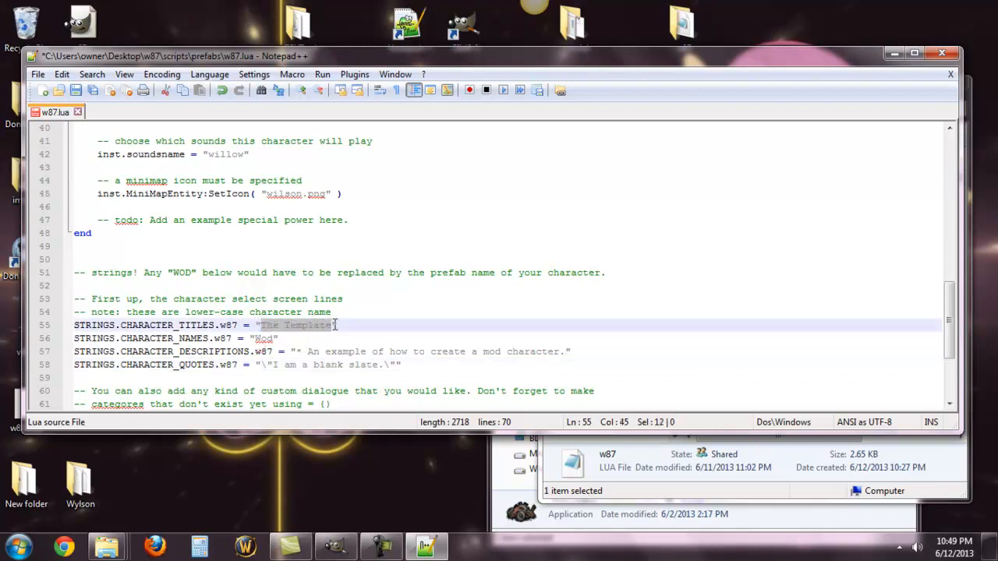
text(Robot )
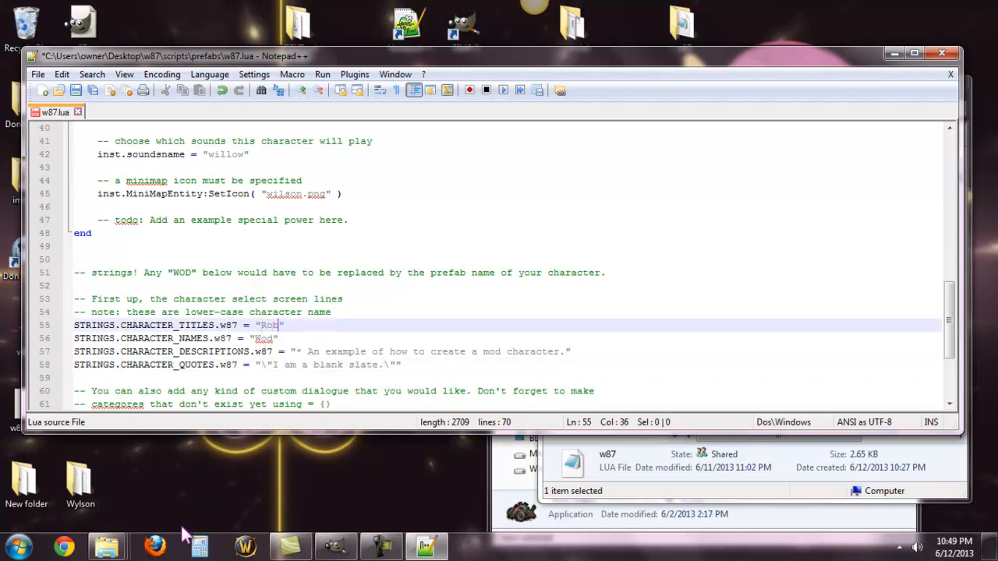
text(with )
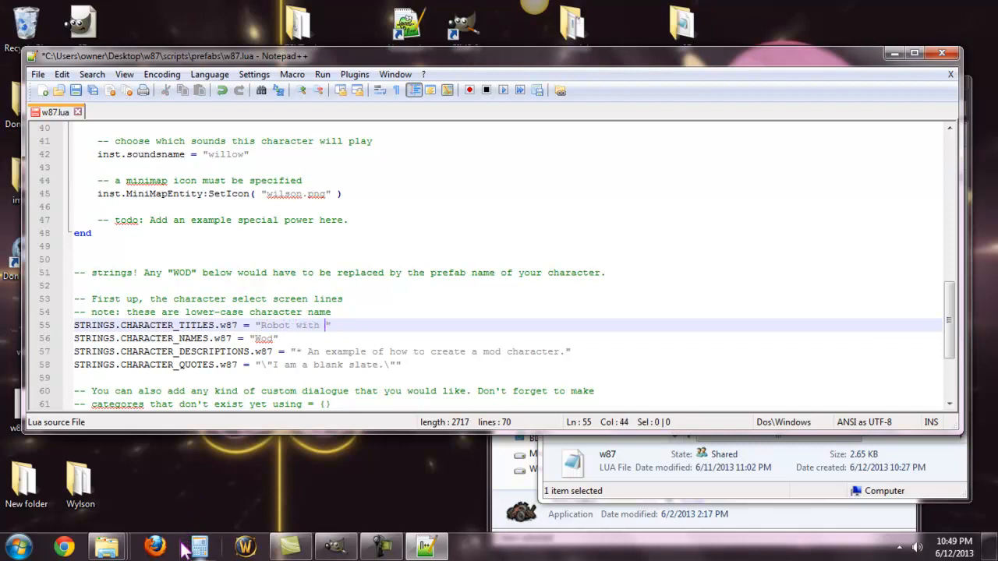
text(a He)
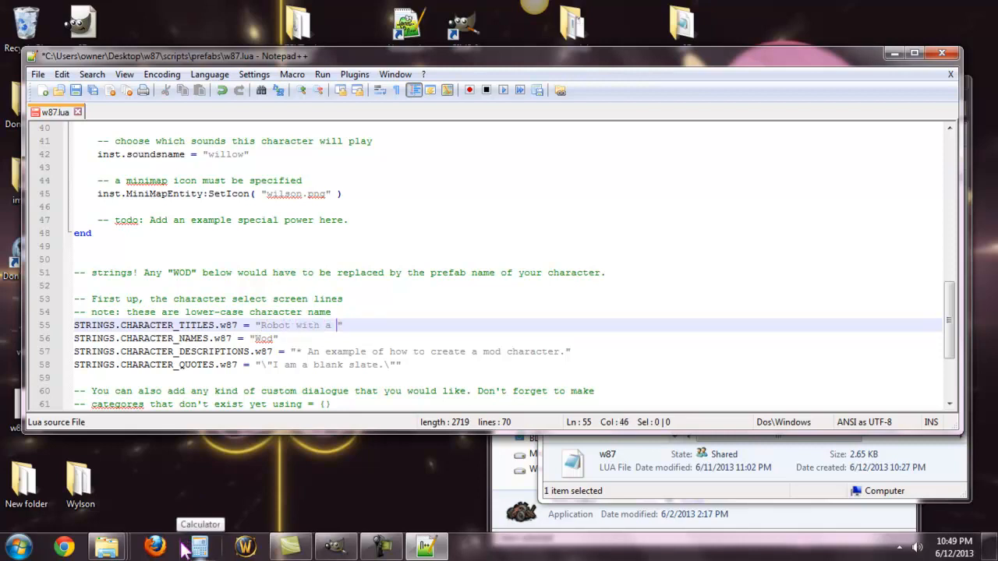
text(art of Gold)
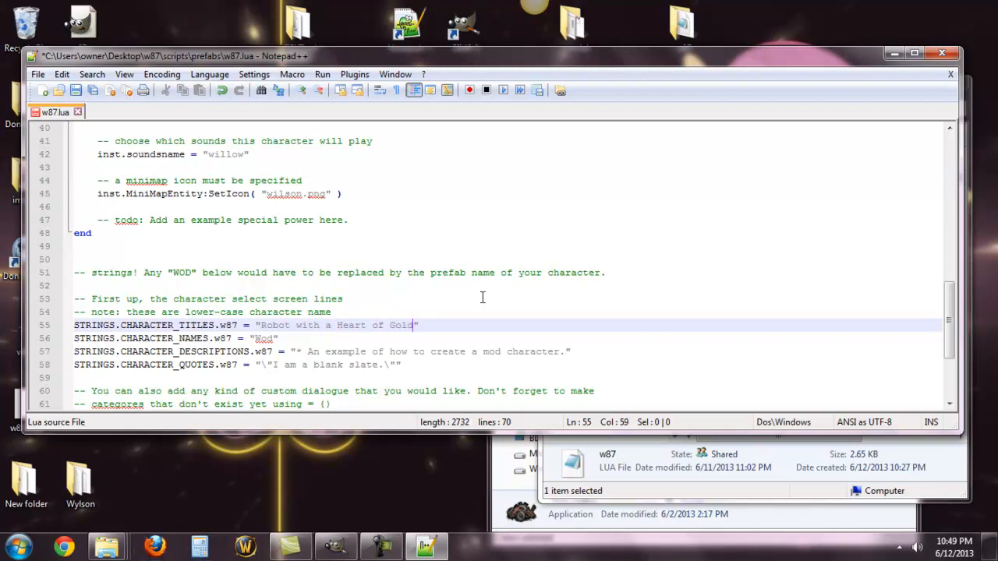
Step: Set the character name string on line 56 to "W87"
click(273, 339)
key(BackSpace)
key(BackSpace)
key(Up)
key(Home)
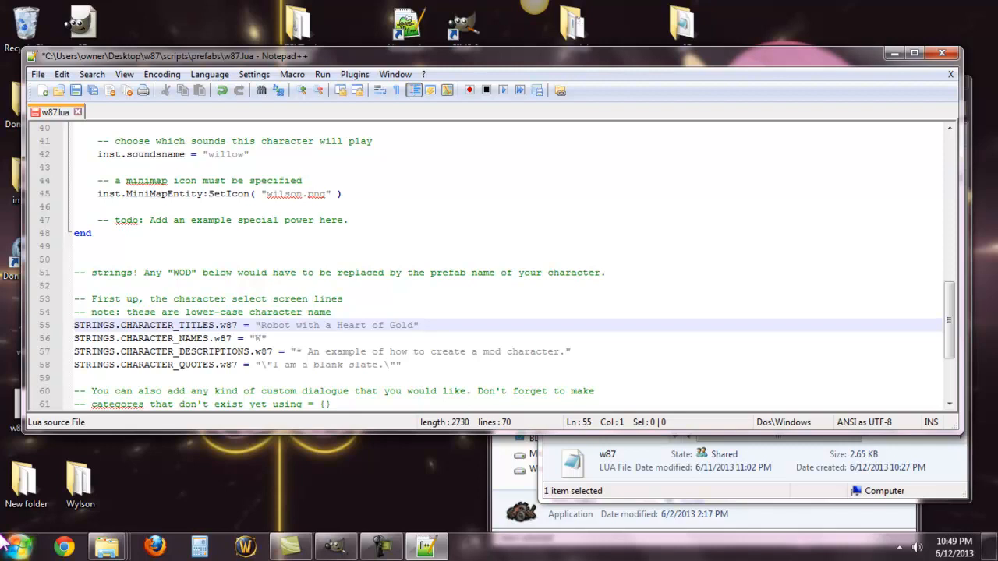
click(263, 338)
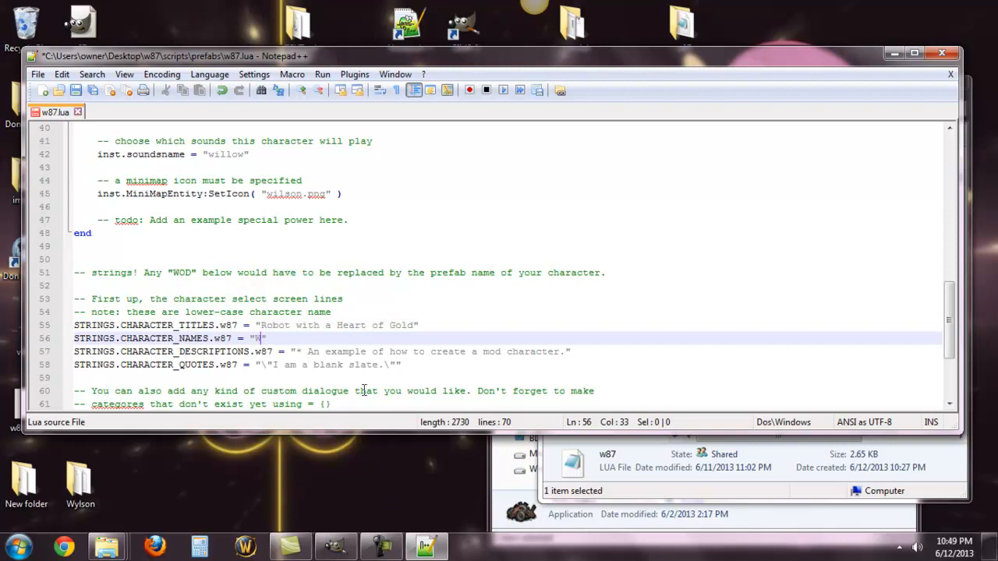
text(87)
Step: Change the character description text on line 57 to "Something special", keeping the leading asterisk and final period
drag(560, 350, 308, 351)
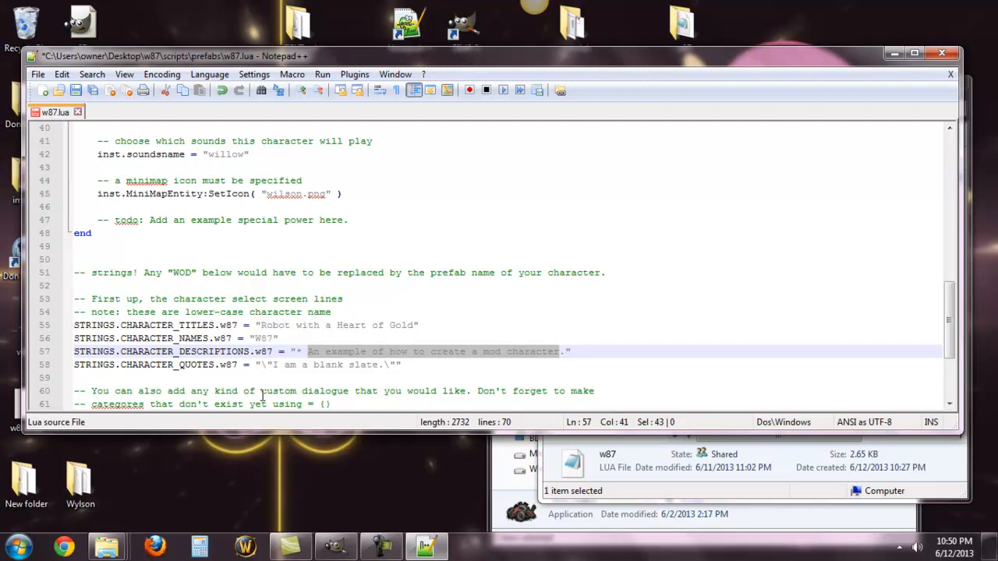
text(Something spe)
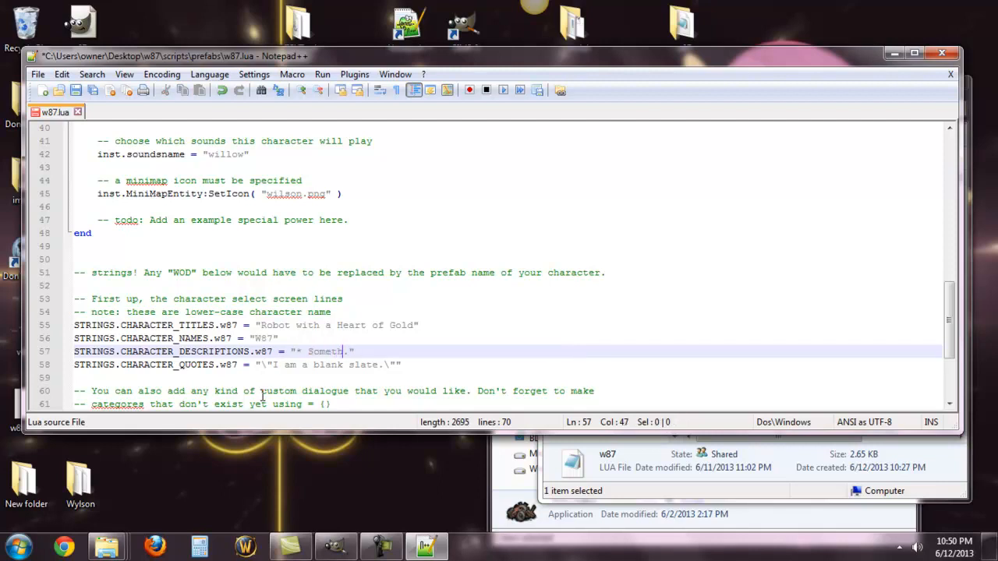
text(cial)
Step: Replace the character quote text on line 58 with Beep, keeping the escaped quotation marks around it
key(Down)
key(Left)
key(Left)
key(Left)
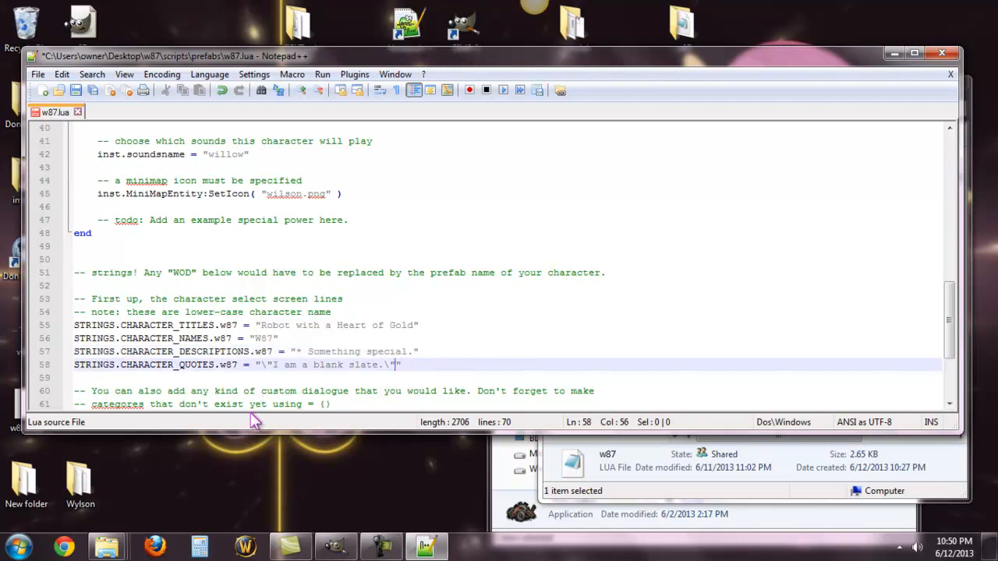
key(BackSpace)
key(BackSpace)
key(BackSpace)
key(BackSpace)
key(BackSpace)
key(BackSpace)
key(BackSpace)
key(BackSpace)
key(BackSpace)
key(BackSpace)
key(BackSpace)
key(BackSpace)
key(BackSpace)
key(BackSpace)
key(BackSpace)
key(BackSpace)
key(BackSpace)
key(BackSpace)
key(BackSpace)
text(Beep)
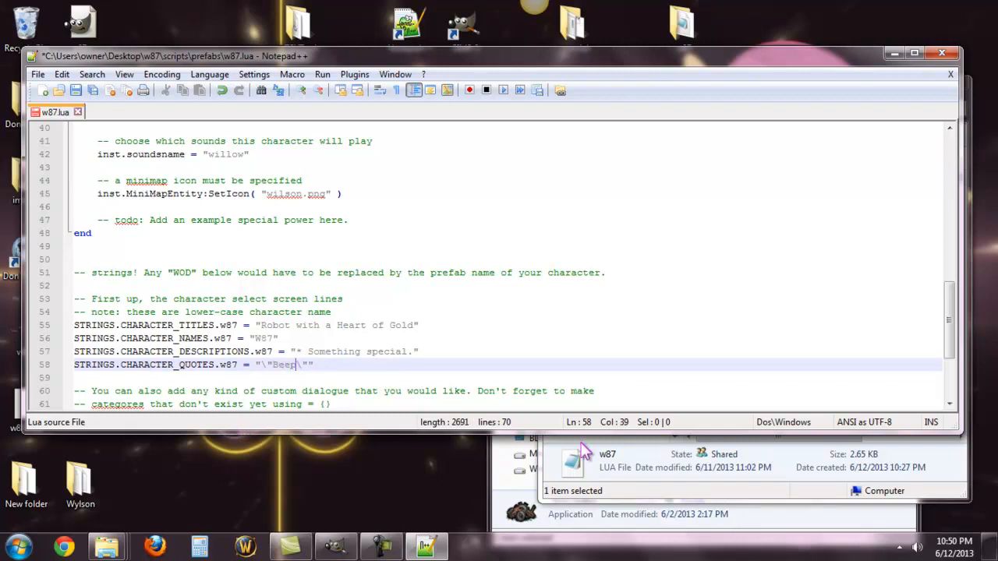
drag(519, 364, 517, 378)
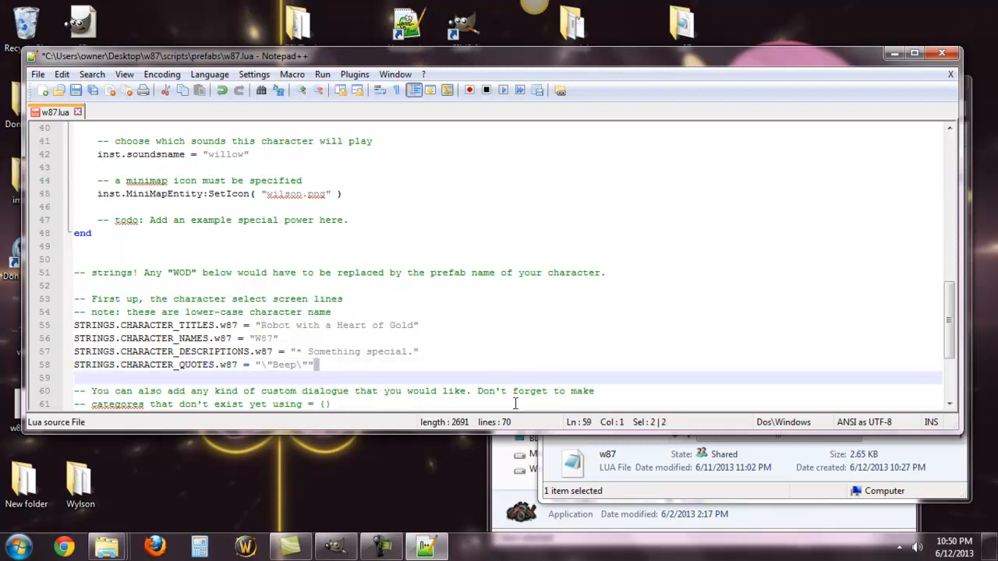
Step: Replace WOD with upper-case W87 in the STRINGS.CHARACTERS table declaration on line 63
scroll(511, 393, down, 1)
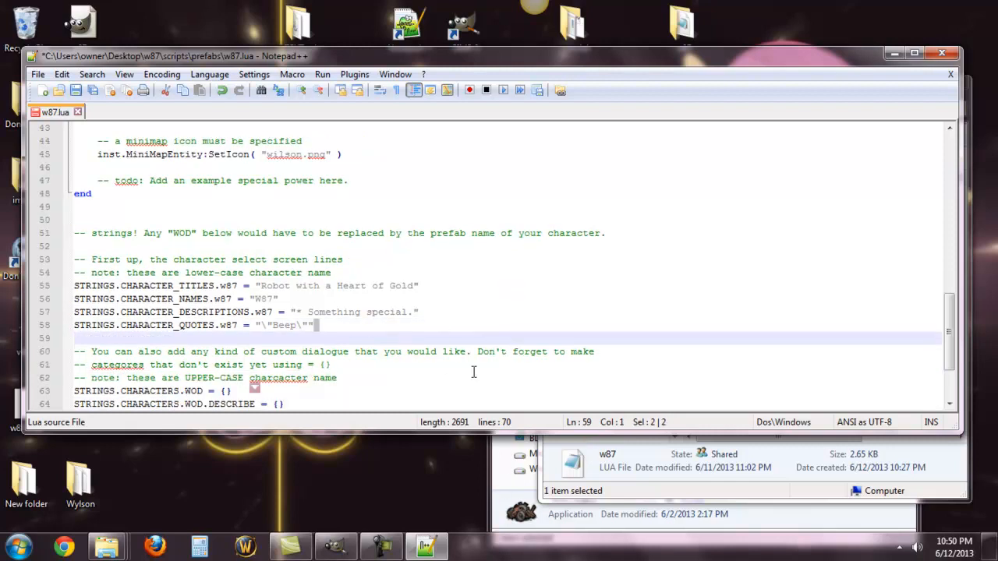
scroll(413, 352, down, 2)
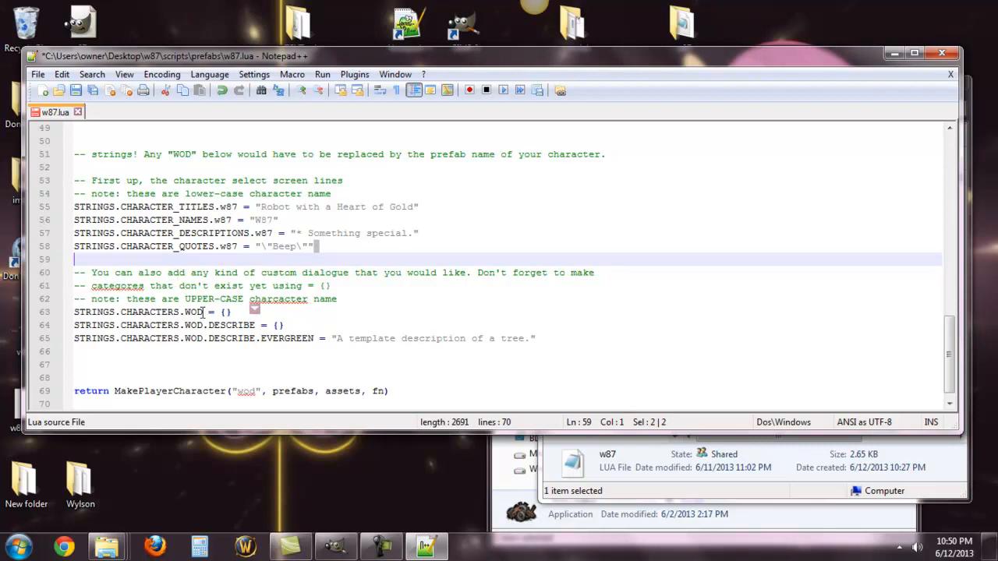
click(203, 313)
key(BackSpace)
key(BackSpace)
text(87)
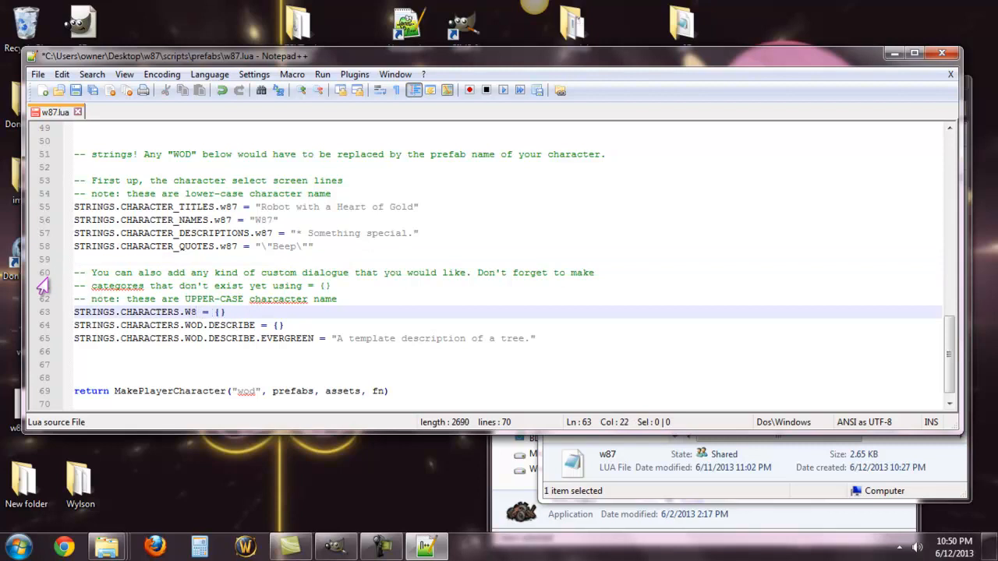
Step: Replace WOD with W87 in the DESCRIBE and DESCRIBE.EVERGREEN string keys on lines 64 and 65
click(205, 326)
key(BackSpace)
key(BackSpace)
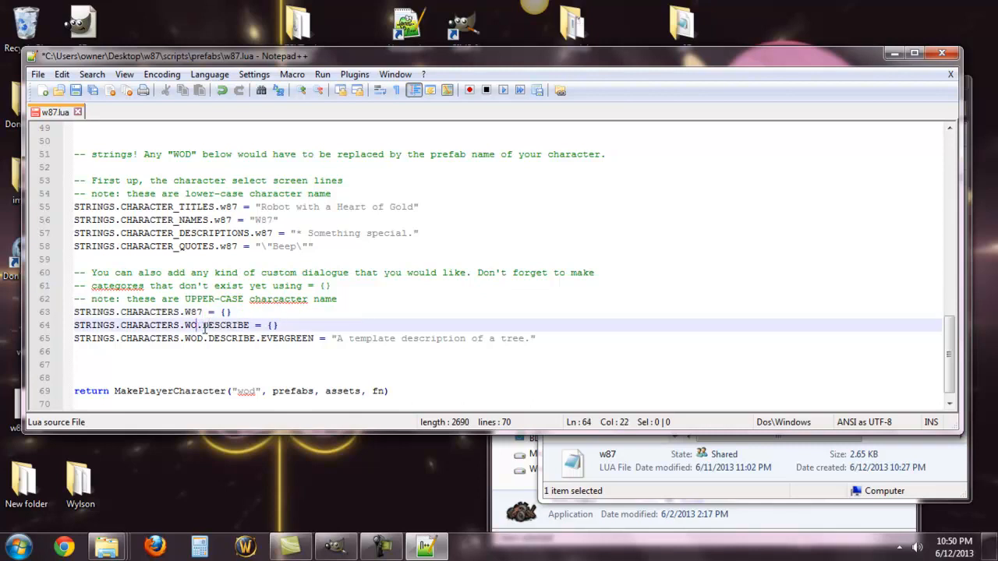
text(87)
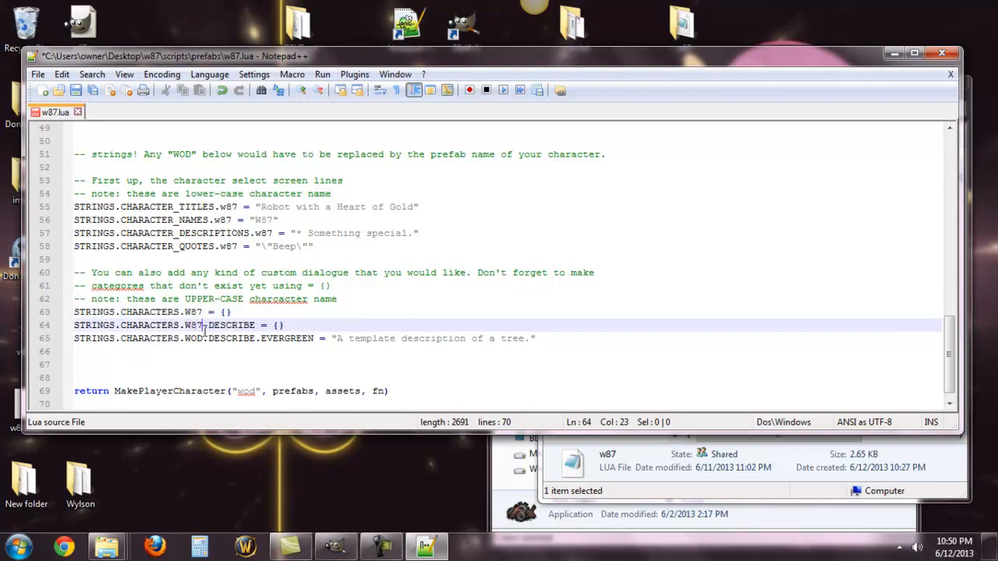
click(203, 338)
key(BackSpace)
key(BackSpace)
text(87)
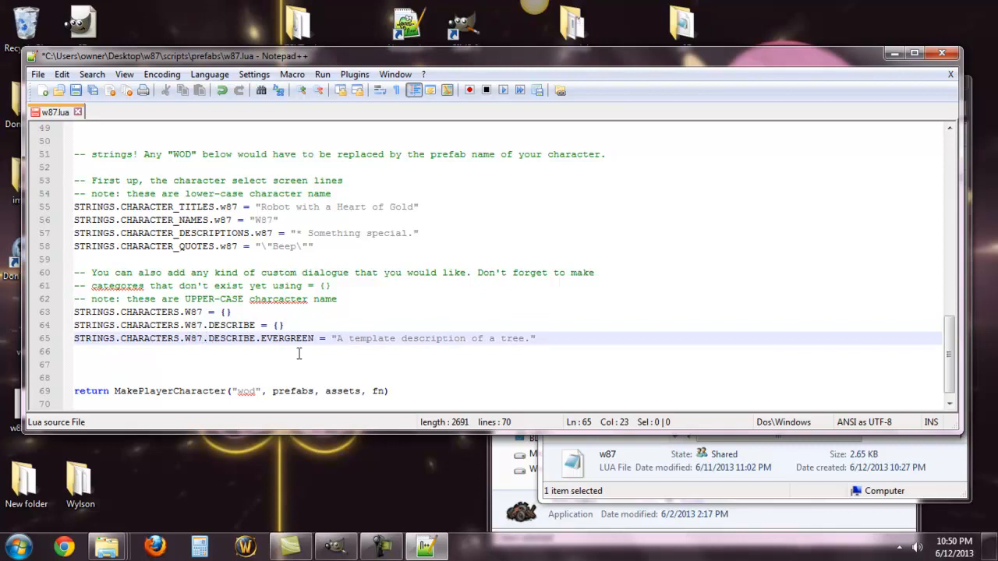
Step: Set the character's EVERGREEN description string on line 65 to "Fire bad, tree pretty."
click(237, 312)
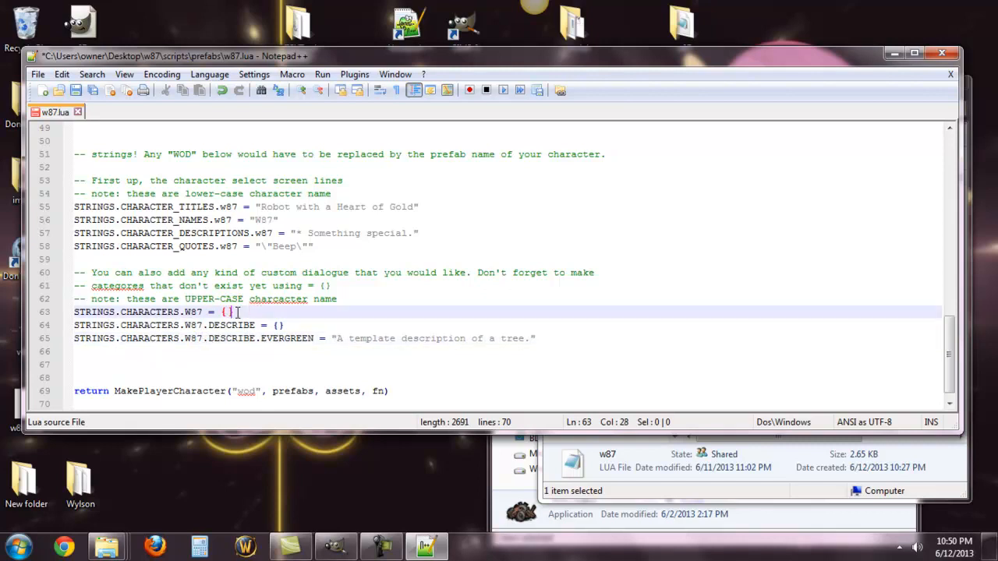
click(291, 326)
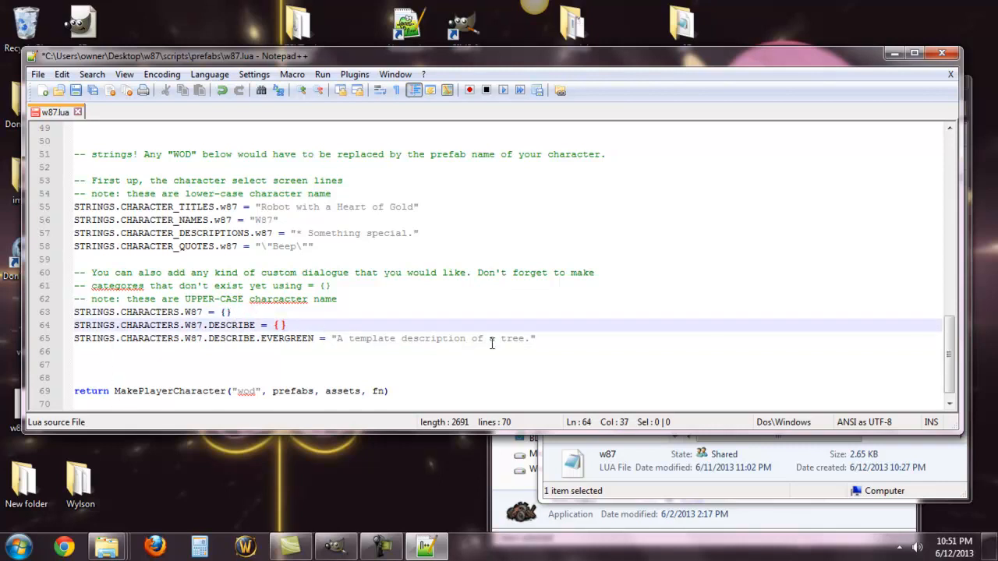
click(530, 338)
key(BackSpace)
key(BackSpace)
key(BackSpace)
key(BackSpace)
key(BackSpace)
key(BackSpace)
key(BackSpace)
key(BackSpace)
key(BackSpace)
key(BackSpace)
key(BackSpace)
key(BackSpace)
key(BackSpace)
key(BackSpace)
key(BackSpace)
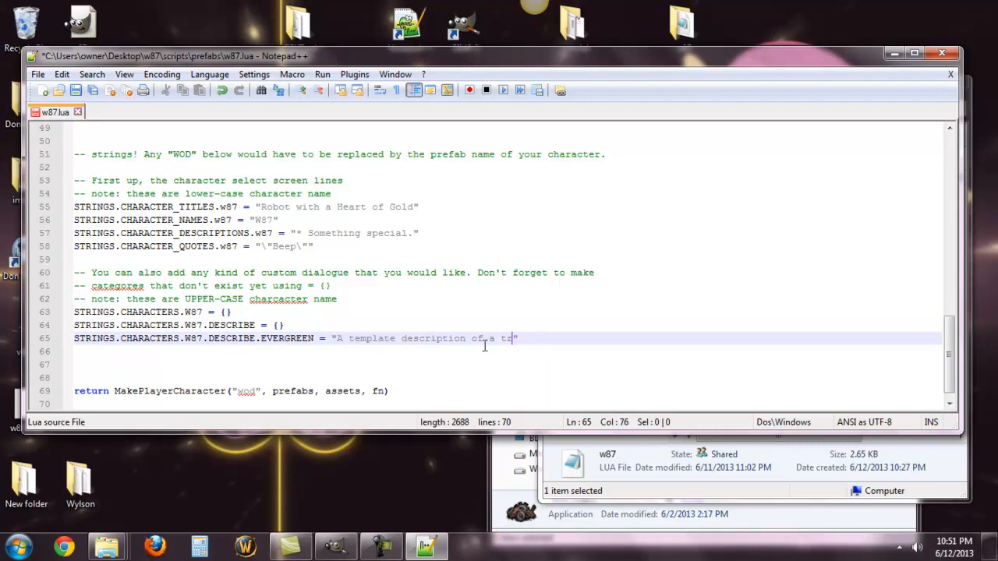
key(BackSpace)
key(BackSpace)
key(BackSpace)
key(BackSpace)
key(BackSpace)
key(BackSpace)
key(BackSpace)
key(BackSpace)
key(BackSpace)
key(BackSpace)
key(BackSpace)
key(BackSpace)
key(BackSpace)
key(BackSpace)
key(BackSpace)
key(BackSpace)
key(BackSpace)
key(BackSpace)
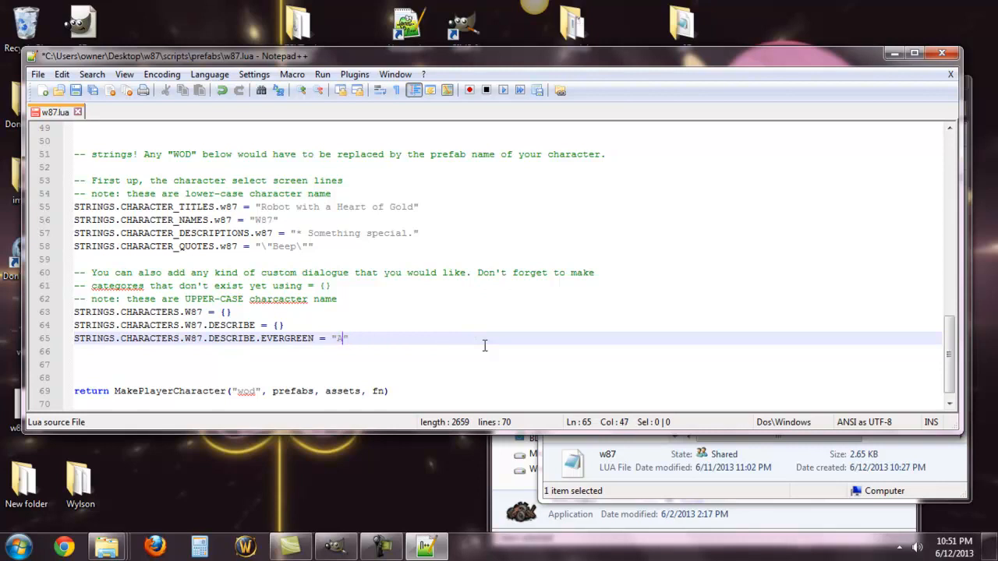
text(Fire bad, tree pretty.)
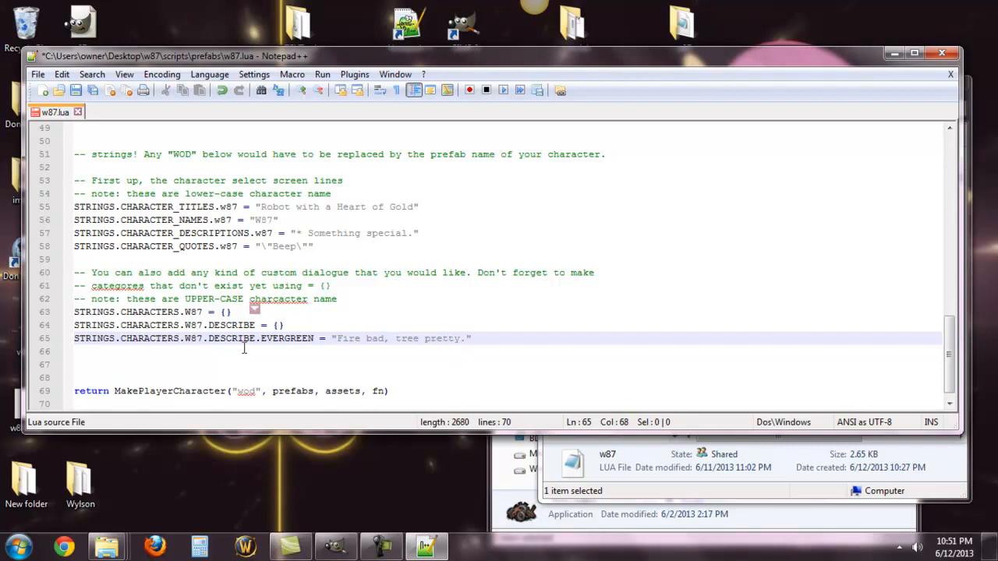
Step: Replace wod with w87 in the MakePlayerCharacter call on line 69, save the w87.lua script and close it
click(505, 391)
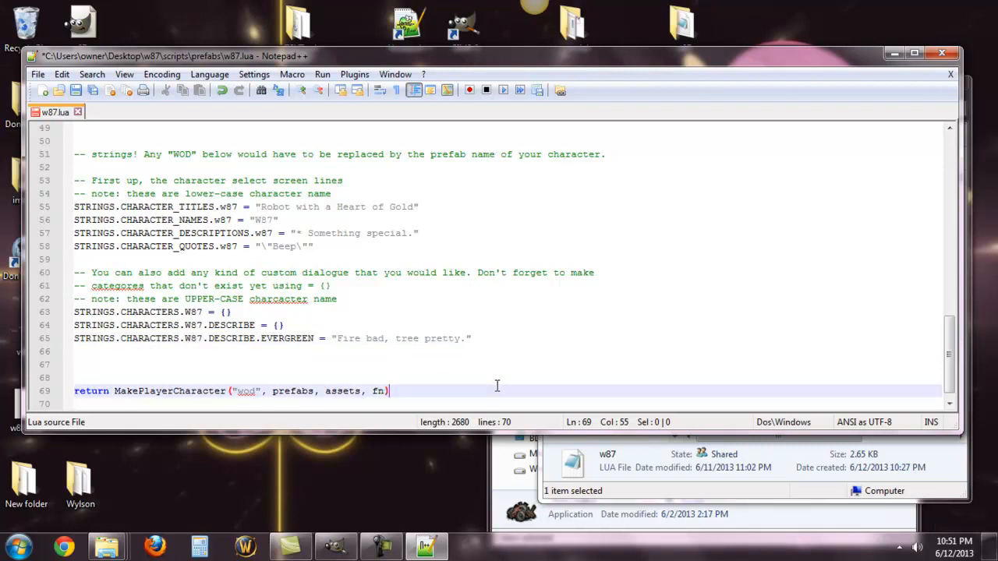
scroll(496, 385, down, 1)
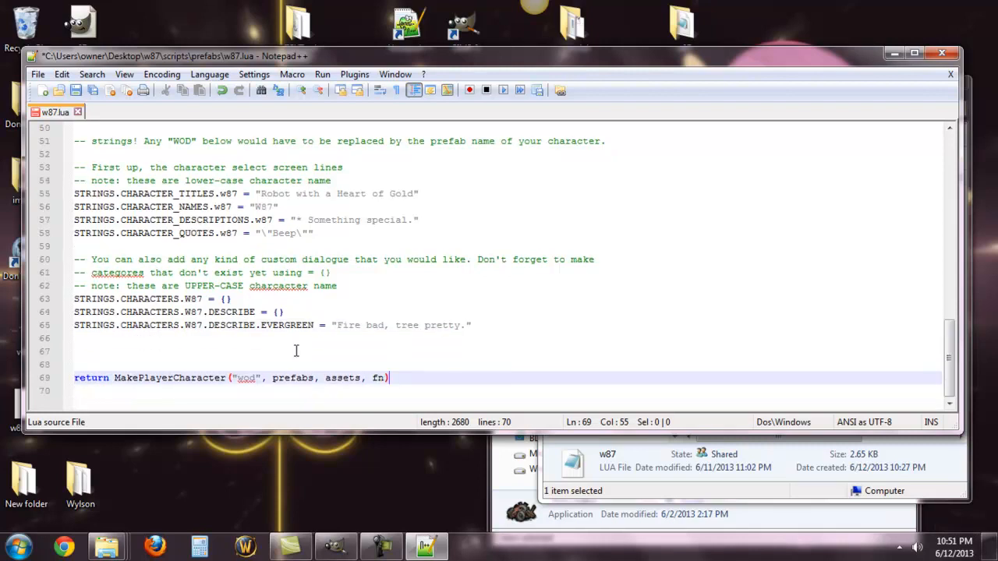
click(254, 379)
key(BackSpace)
key(BackSpace)
text(87)
click(78, 95)
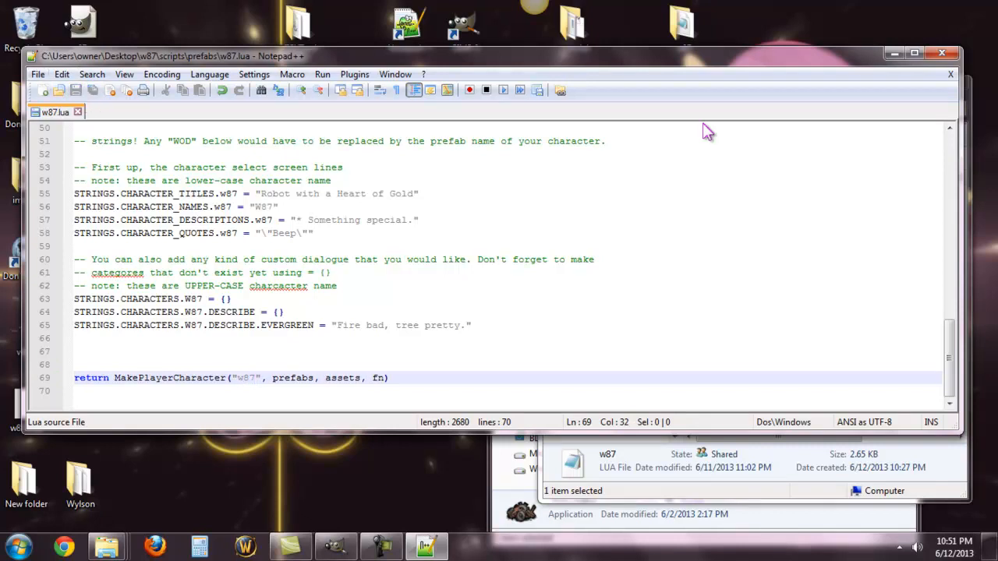
click(941, 53)
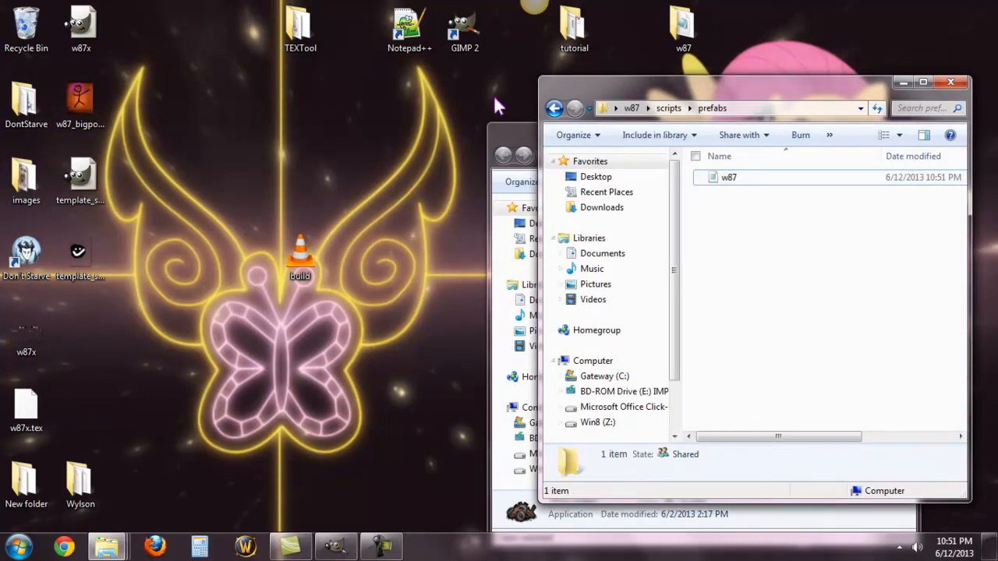
Step: Open the modmain file from the w87 mod folder and change the PrefabFiles entry from wod to w87
click(553, 109)
click(554, 108)
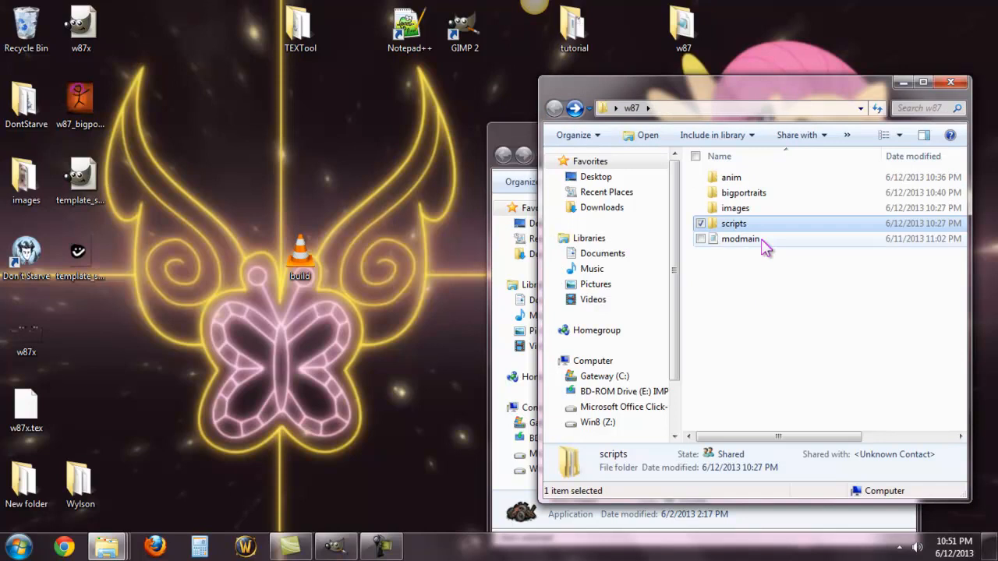
double_click(740, 238)
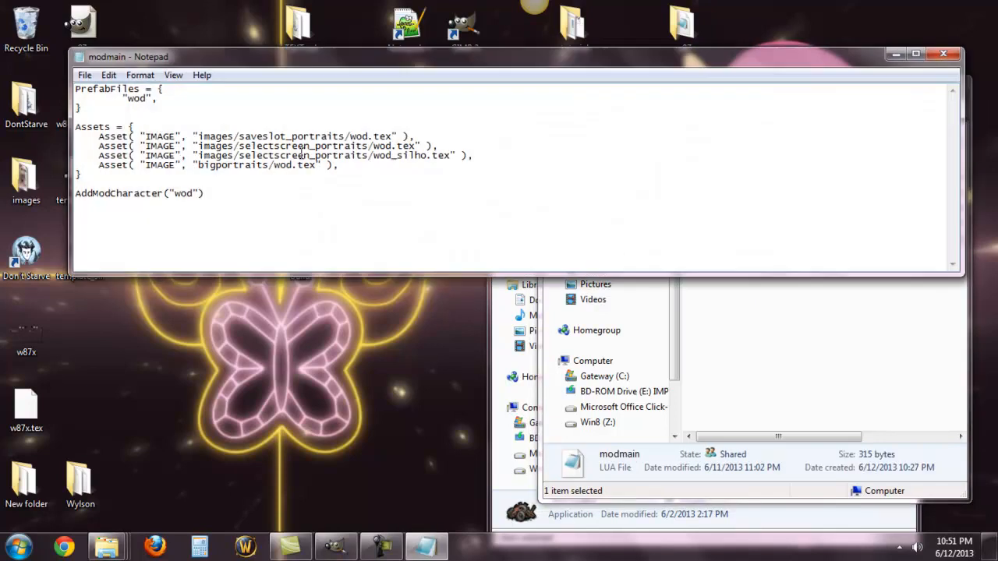
double_click(148, 99)
click(146, 99)
text(87)
key(BackSpace)
key(BackSpace)
text(87)
Step: Replace wod with w87 in the four portrait asset paths and in the AddModCharacter call of modmain
click(394, 147)
key(BackSpace)
key(BackSpace)
text(87)
key(BackSpace)
key(BackSpace)
text(87)
key(BackSpace)
key(BackSpace)
text(87)
key(BackSpace)
key(BackSpace)
text(87)
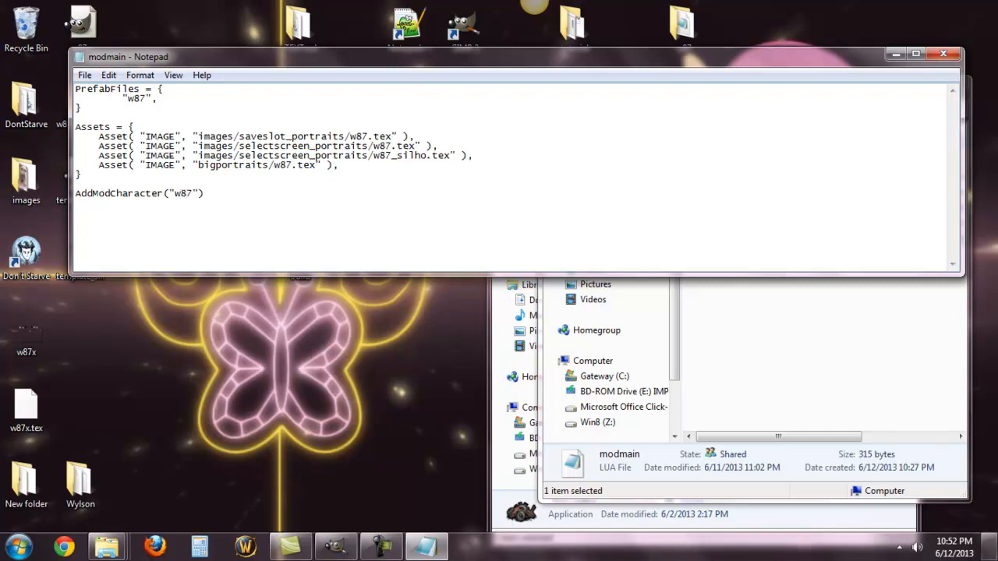
Step: Save the modmain file, then close it and the w87 folder window
click(84, 74)
click(70, 125)
drag(823, 57, 776, 176)
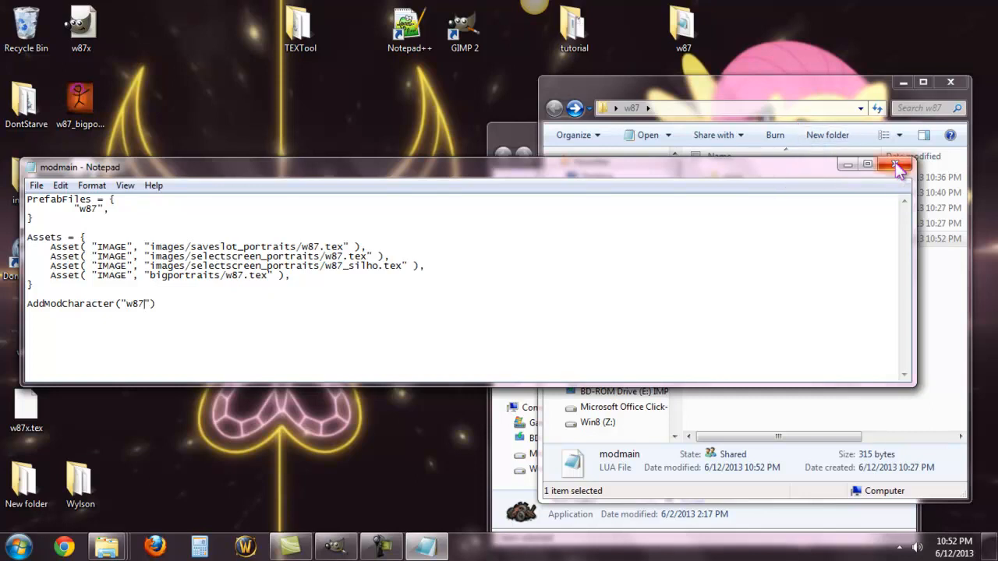
click(36, 186)
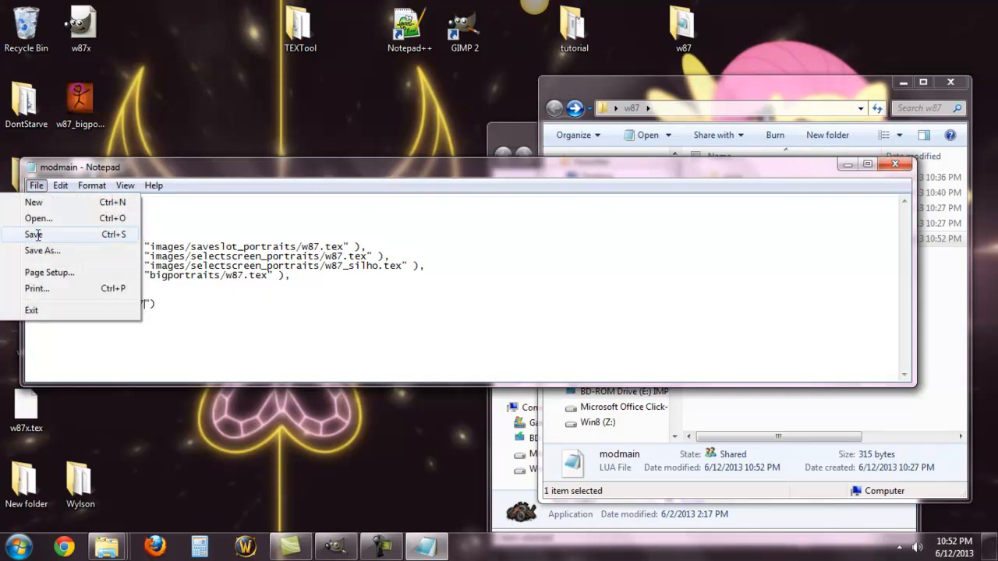
click(34, 234)
click(895, 164)
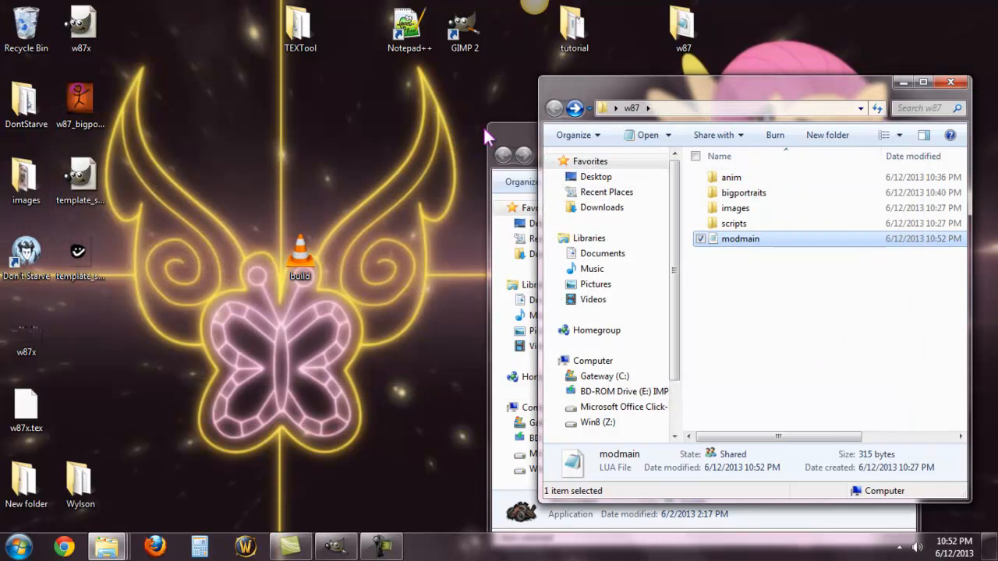
click(951, 80)
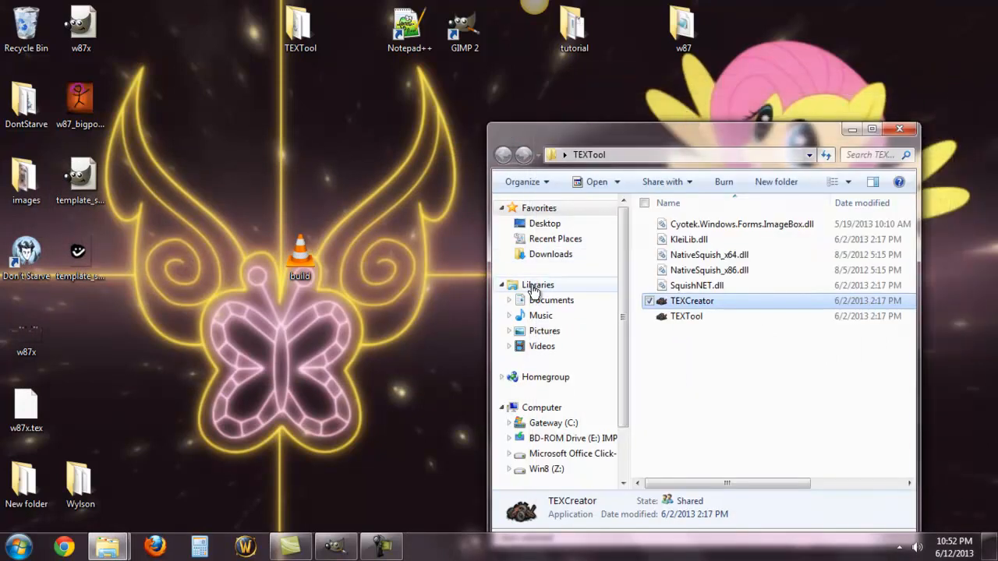
Step: Copy the w87 folder from the desktop into the mods folder under Program Files (x86)\DontStarve on drive C
click(565, 423)
double_click(711, 319)
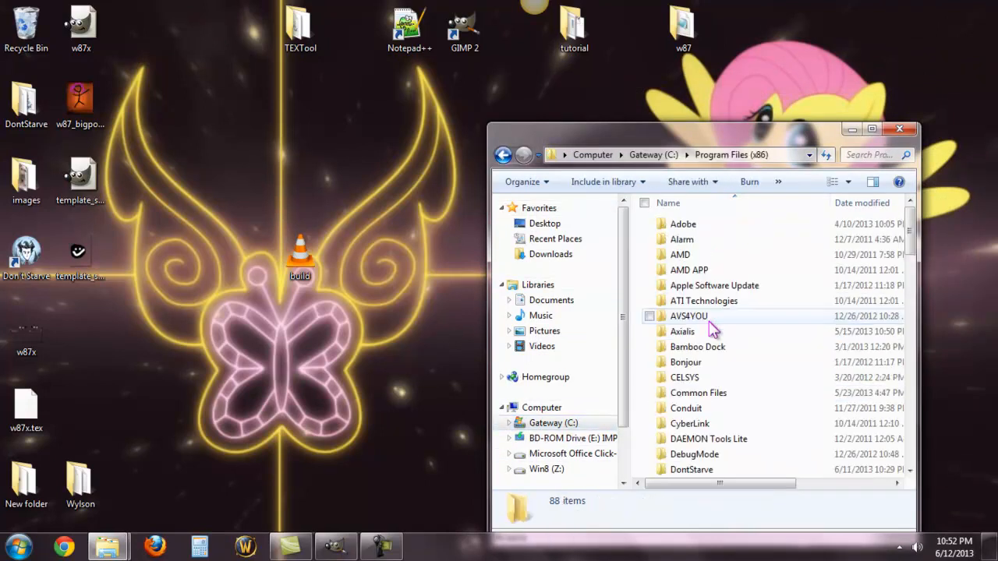
double_click(725, 470)
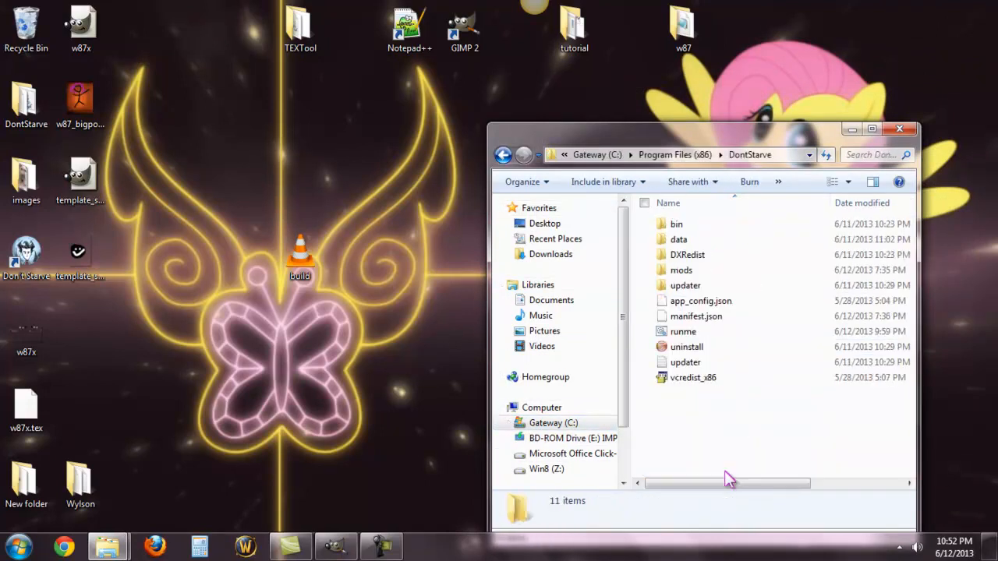
double_click(664, 271)
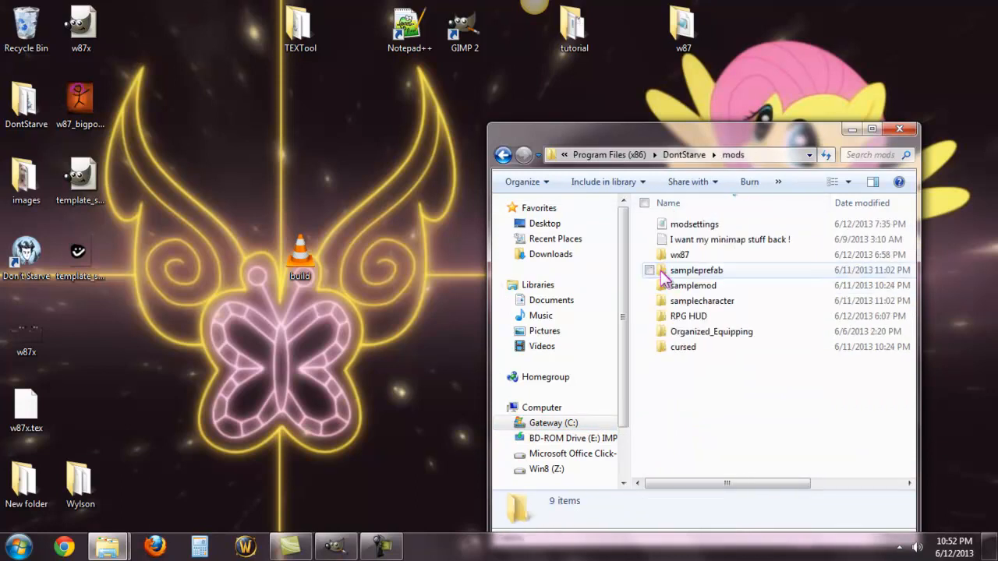
right_click(680, 34)
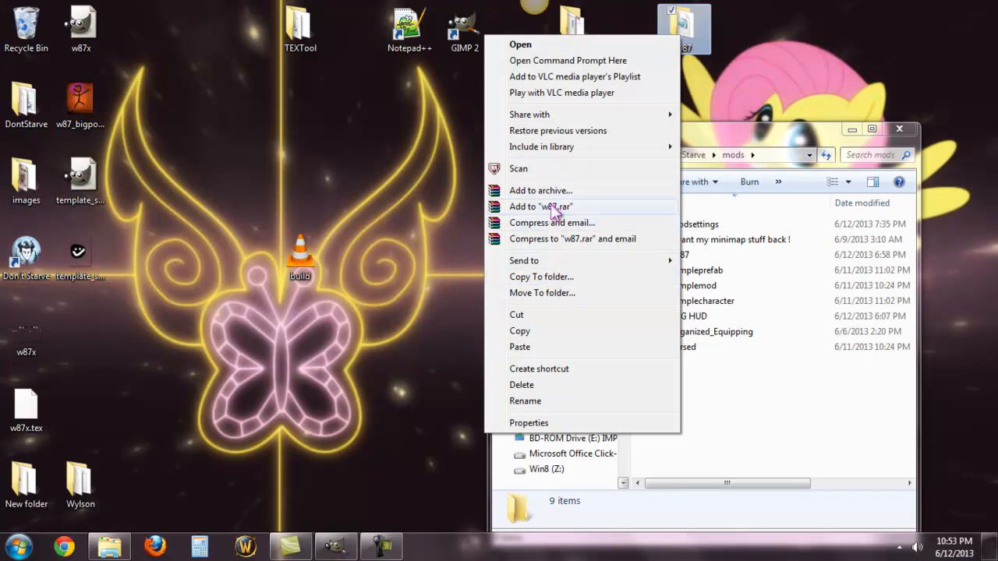
click(536, 330)
click(670, 382)
right_click(668, 379)
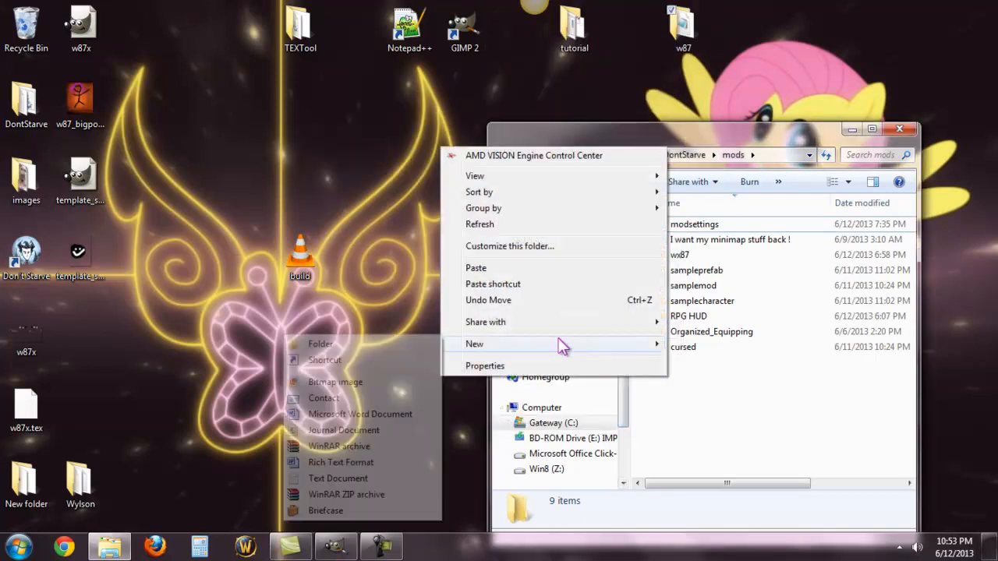
click(506, 268)
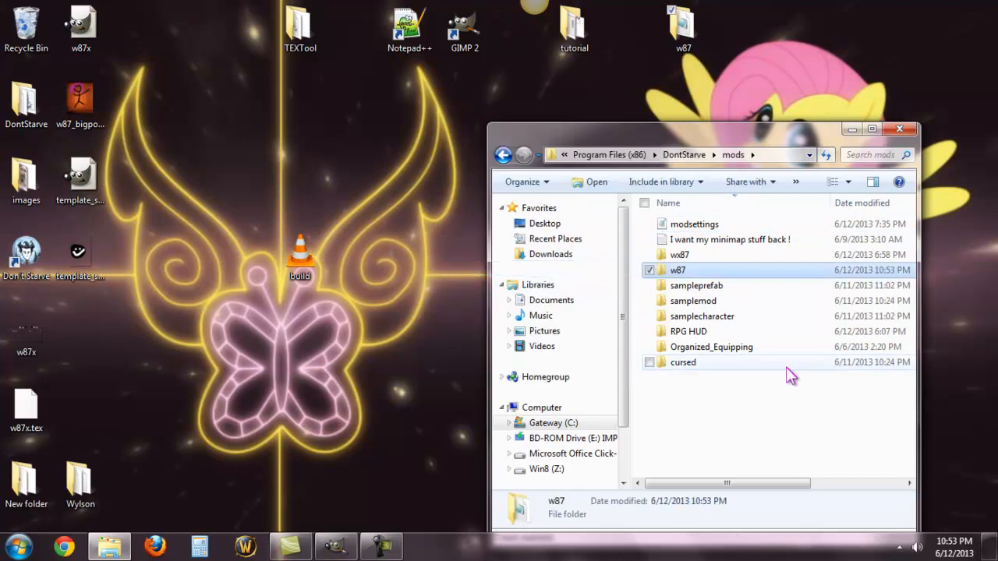
Step: Add the line ModManager:AddMod("w87") at the end of the modsettings file, save it and close it
double_click(678, 225)
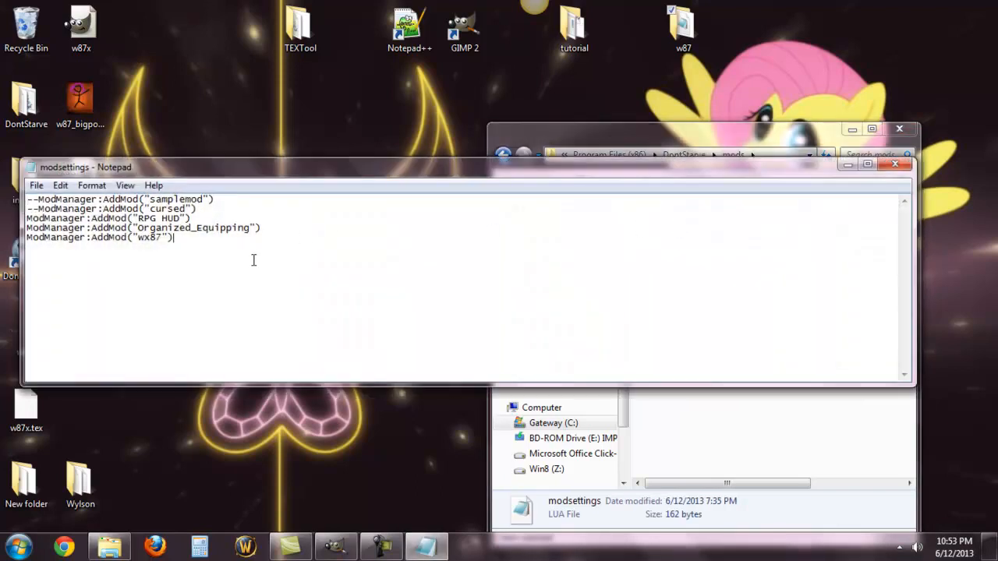
key(Return)
text(ModManager:AddMod)
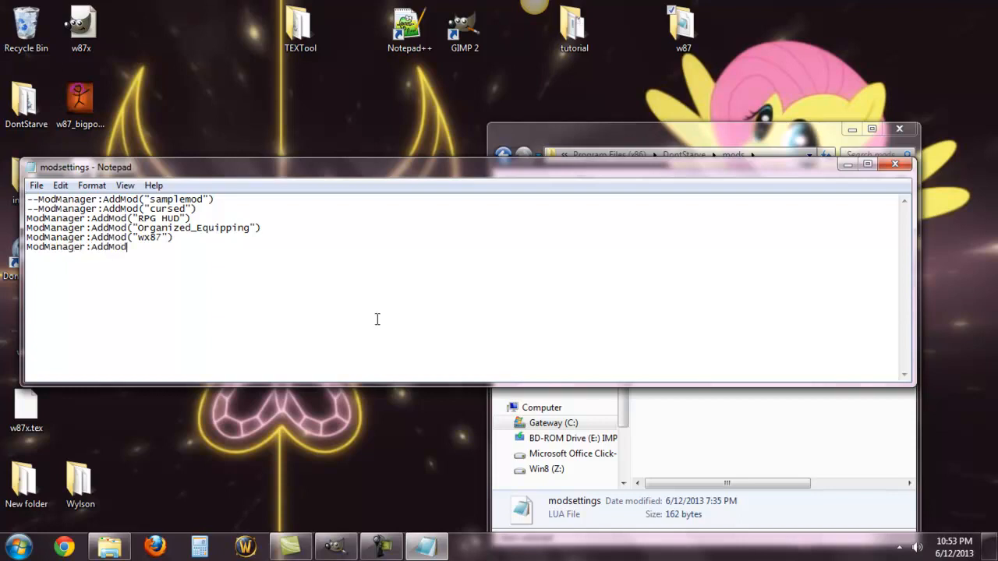
text(("w87"))
click(39, 186)
click(63, 236)
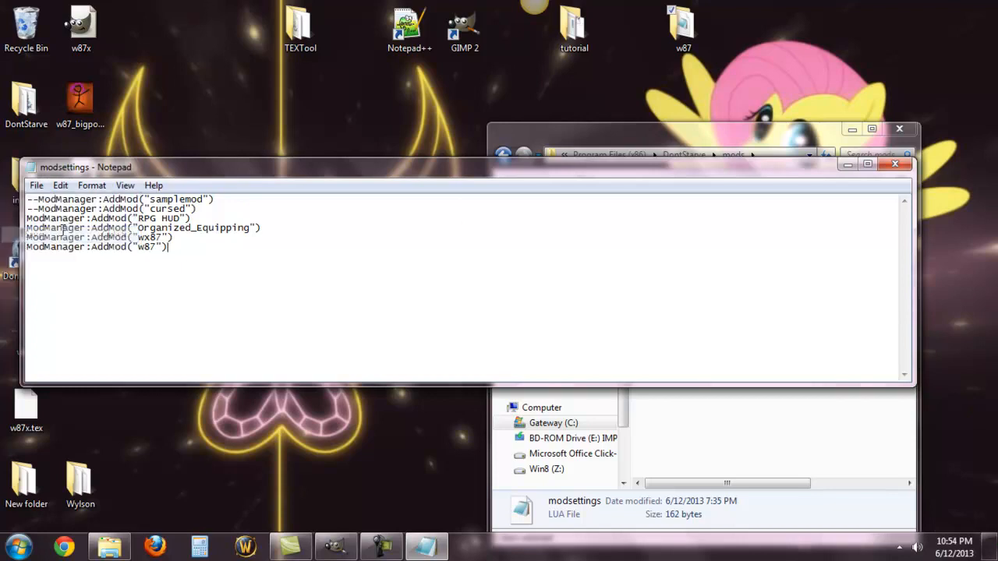
click(895, 165)
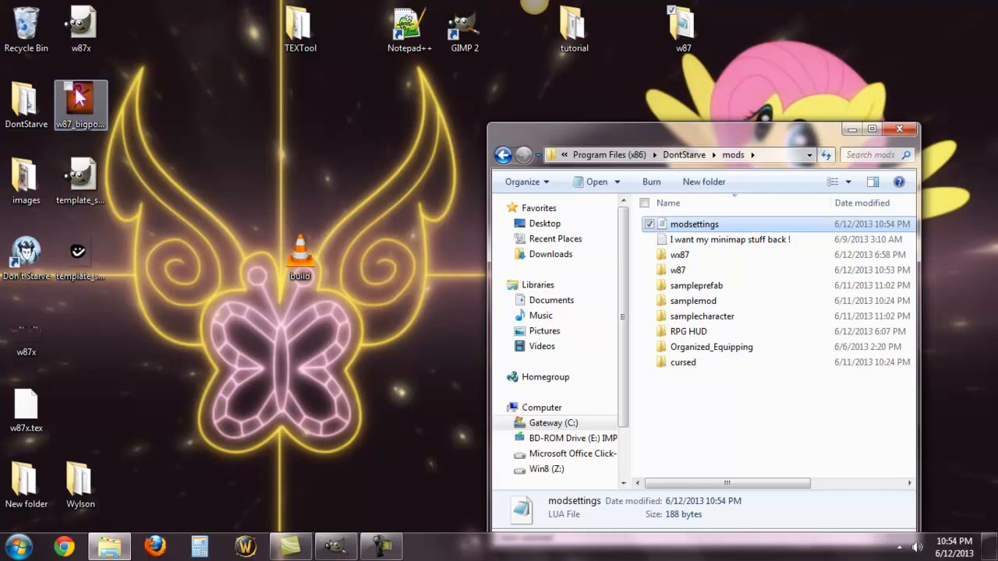
Step: Launch Don't Starve, accept the installed mods notice and set up a new game in the empty slot
double_click(19, 282)
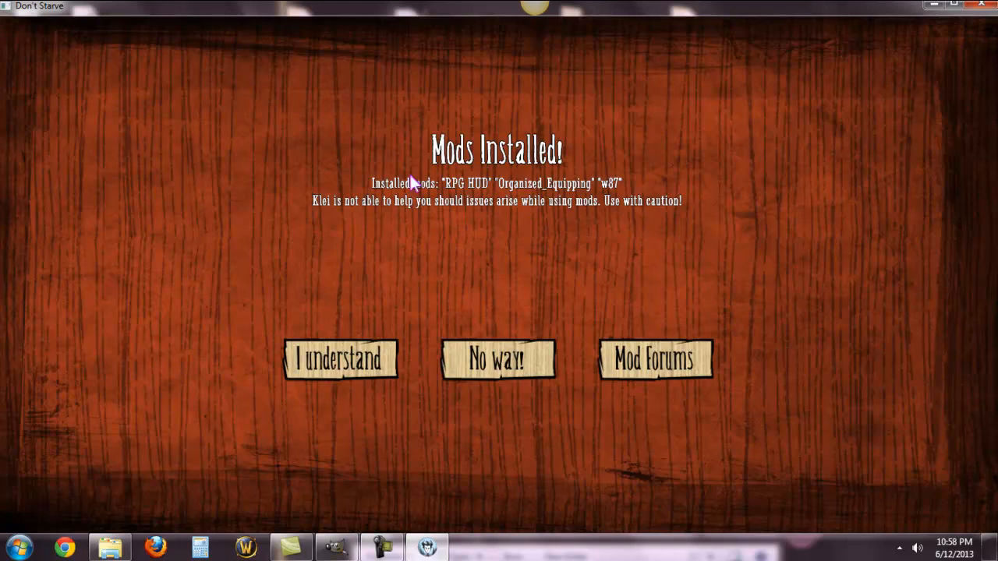
click(346, 363)
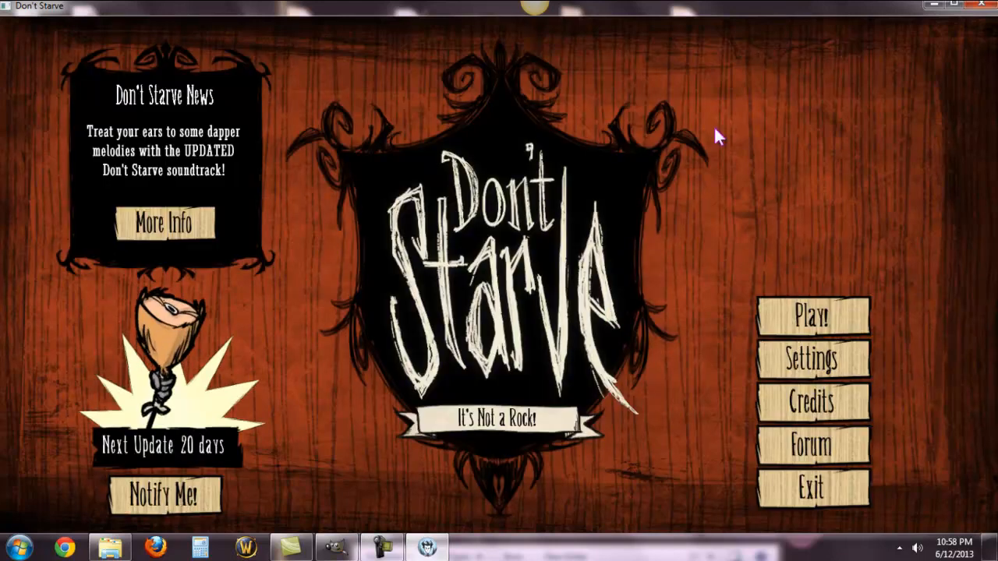
click(813, 312)
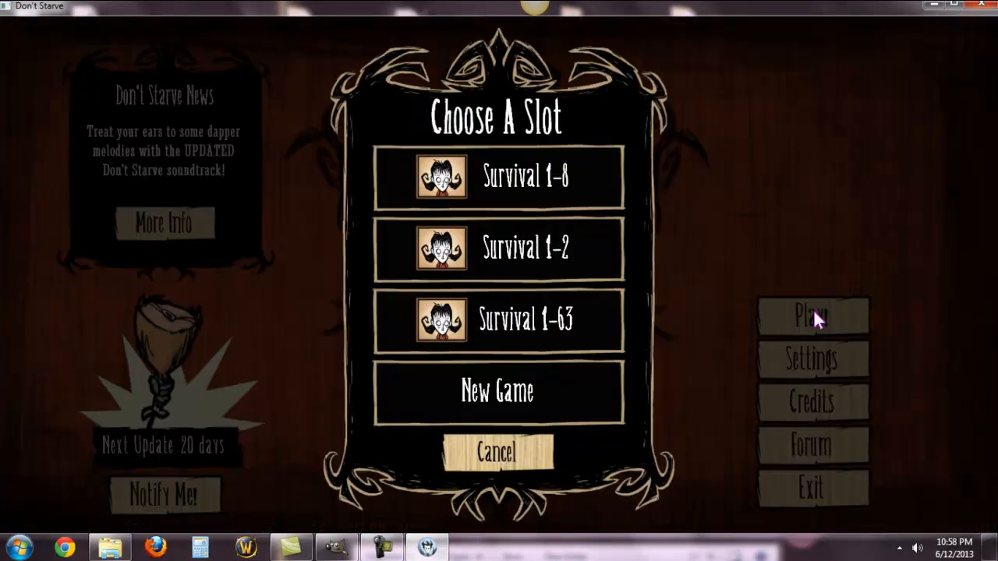
click(482, 403)
Step: Choose the w87 "Robot with a Heart of Gold" as the character, apply it and start the game
click(493, 285)
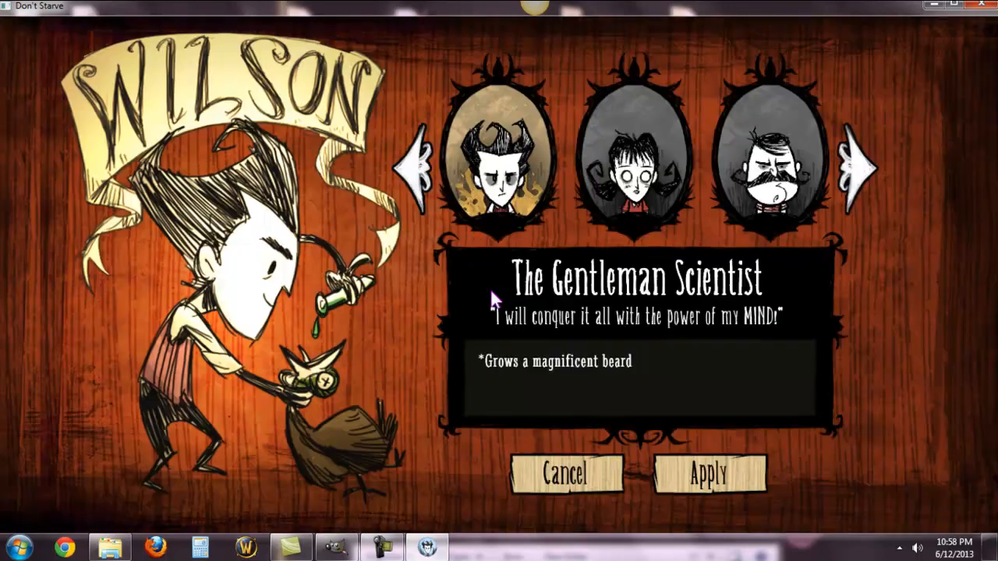
click(415, 156)
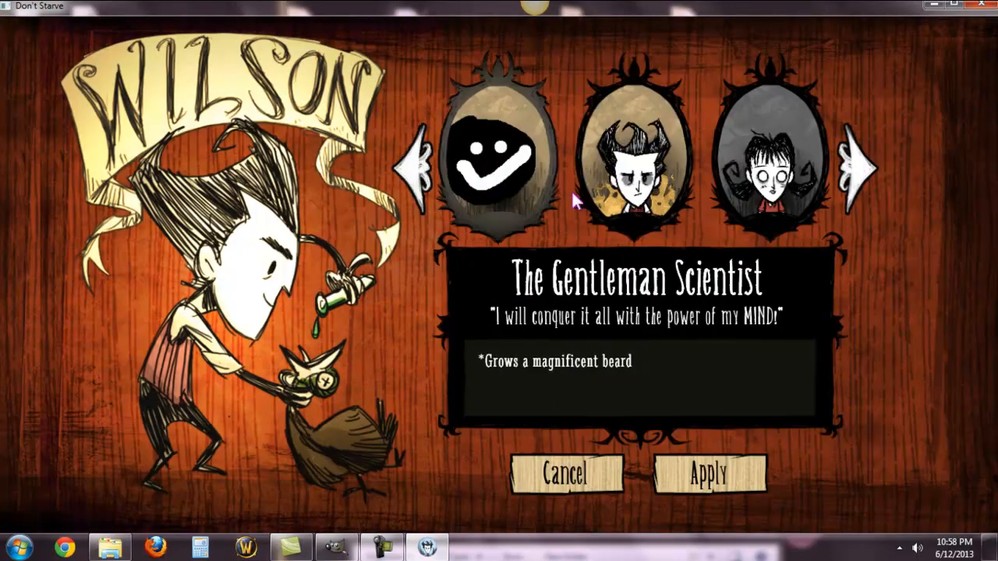
click(534, 154)
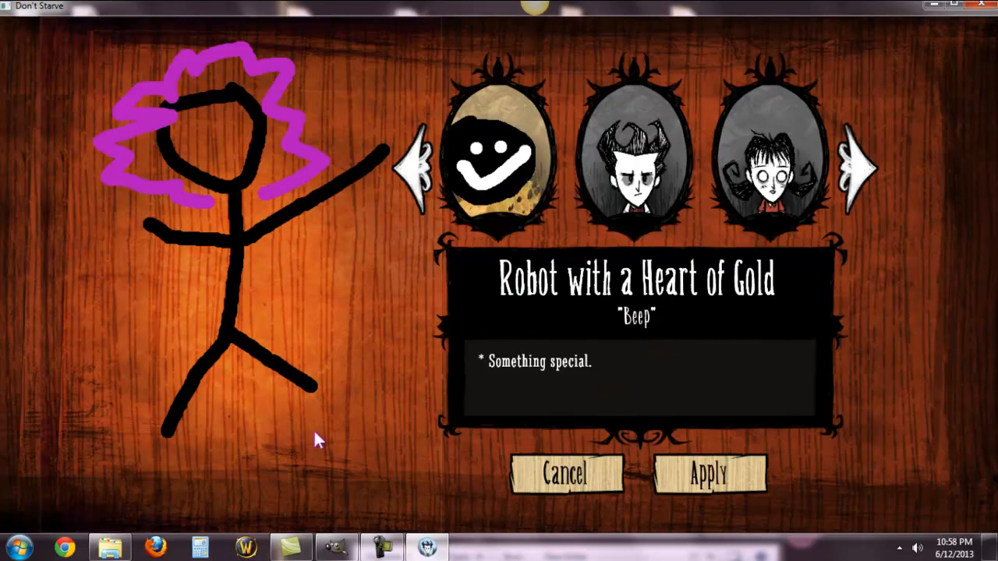
click(739, 475)
click(532, 376)
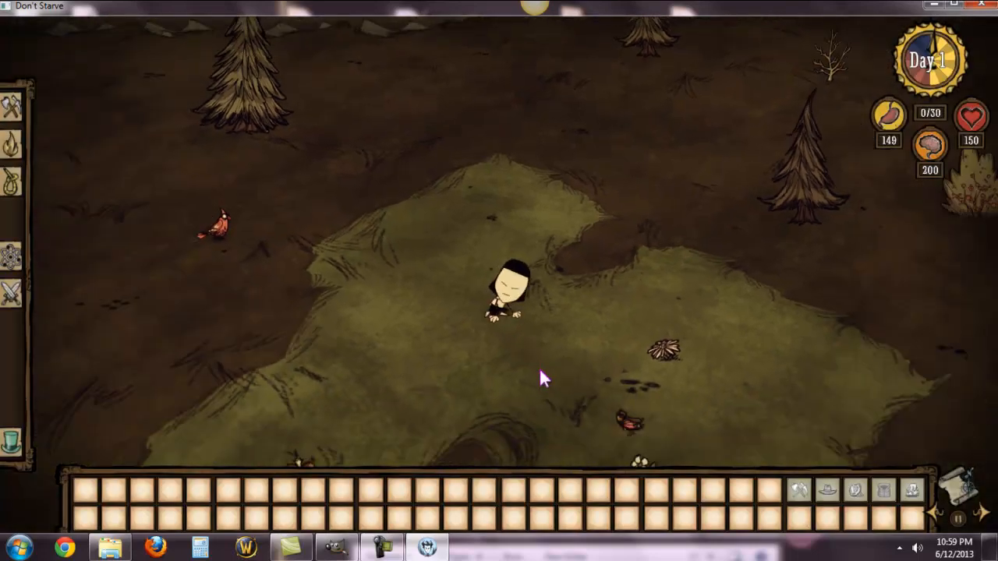
Step: Walk the custom character around the new world in all directions to check its movement animations
key(a)
key(w)
key(d)
key(s)
key(a)
key(w)
key(d)
key(s)
key(d)
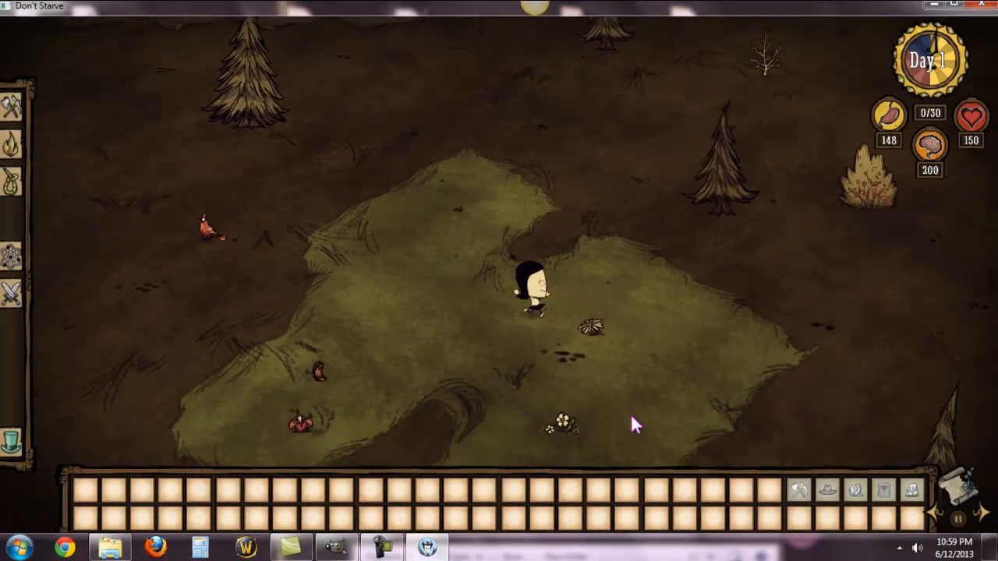
click(646, 164)
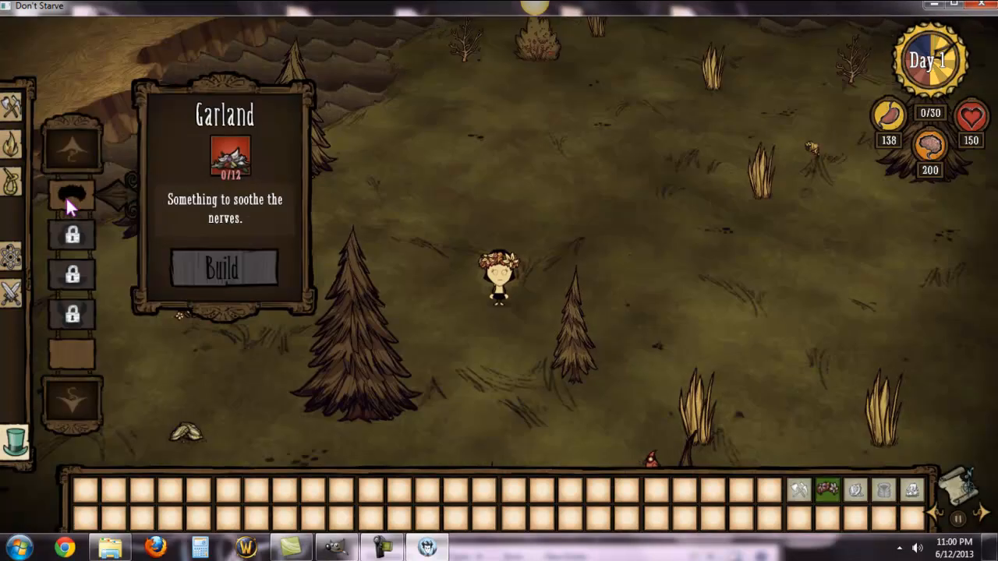
Step: Inspect the character up close from the front and sides while walking it around with the garland on
scroll(655, 242, up, 2)
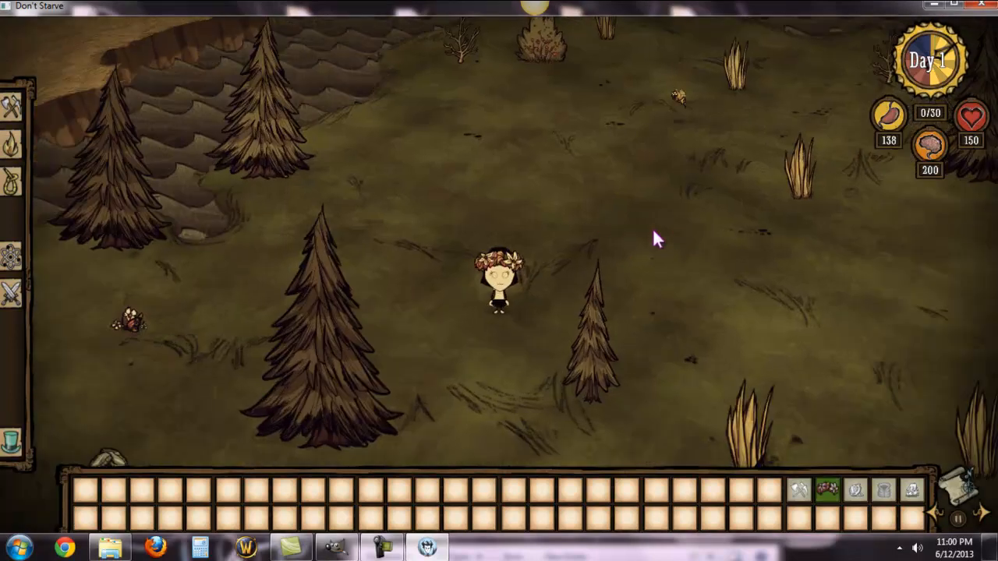
scroll(653, 231, up, 3)
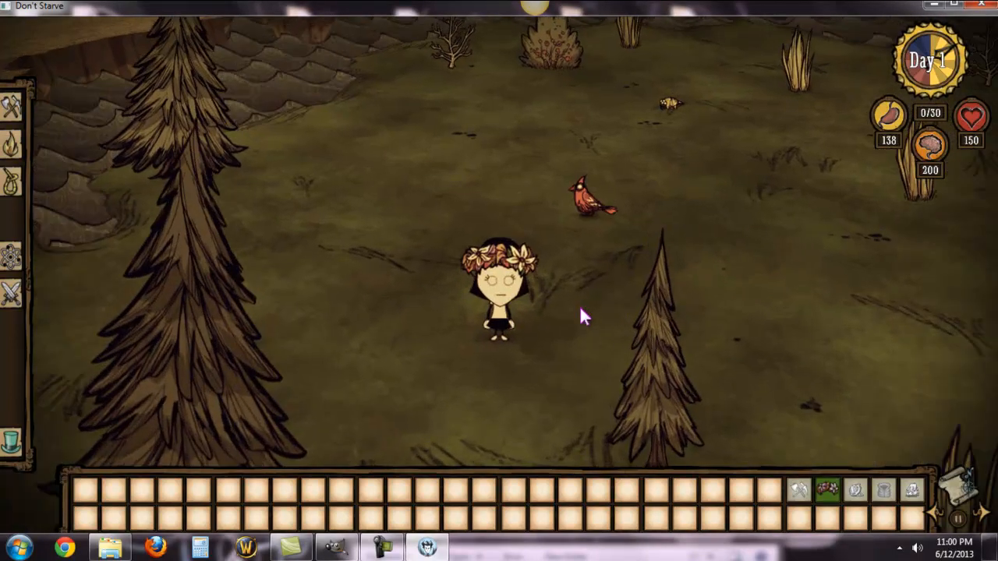
key(w)
key(d)
key(a)
mouse_move(426, 201)
mouse_down()
mouse_move(586, 200)
mouse_move(618, 345)
mouse_up()
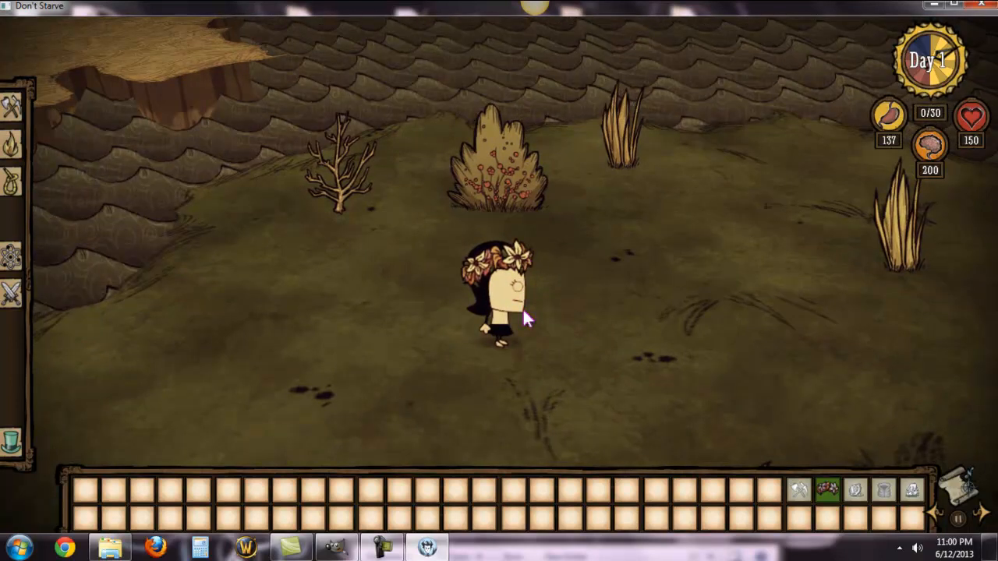
click(601, 346)
mouse_move(598, 335)
mouse_down()
mouse_move(537, 379)
mouse_move(463, 378)
mouse_move(429, 254)
mouse_move(641, 315)
mouse_move(631, 359)
mouse_move(568, 405)
mouse_move(466, 414)
mouse_move(405, 350)
mouse_up()
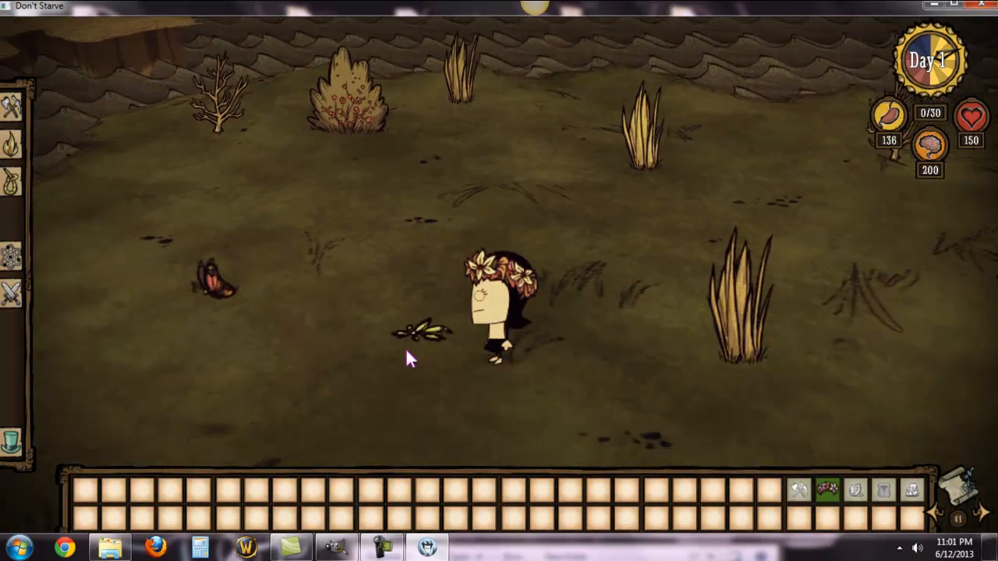
Step: Pick up the item lying on the ground beside the character and walk on across the grassland
click(419, 321)
mouse_move(507, 416)
mouse_down()
mouse_move(614, 335)
mouse_move(668, 230)
mouse_move(706, 266)
mouse_move(703, 338)
mouse_move(597, 431)
mouse_up()
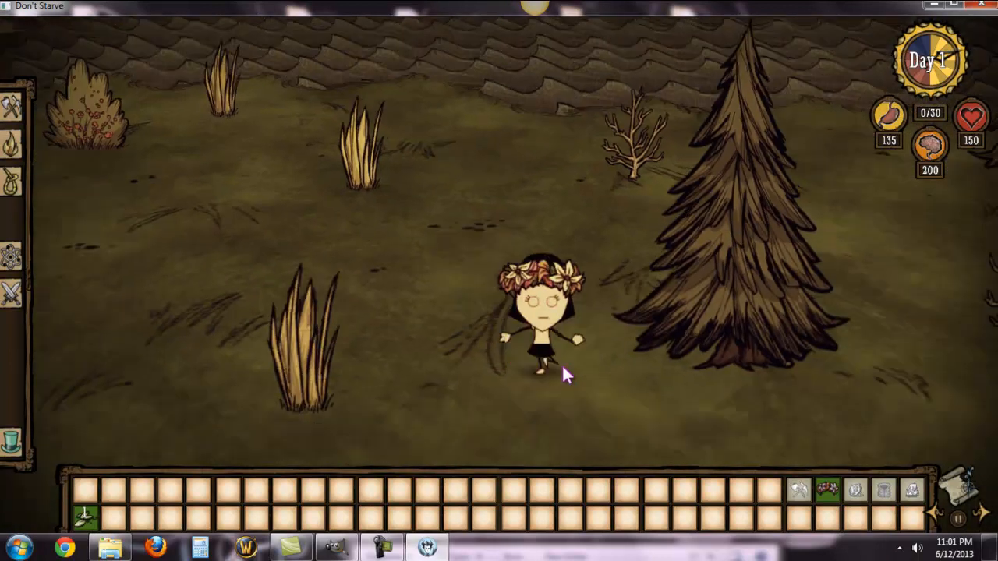
mouse_move(564, 374)
mouse_down()
mouse_move(668, 344)
mouse_move(656, 357)
mouse_move(651, 269)
mouse_move(601, 227)
mouse_move(608, 249)
mouse_move(544, 337)
mouse_up()
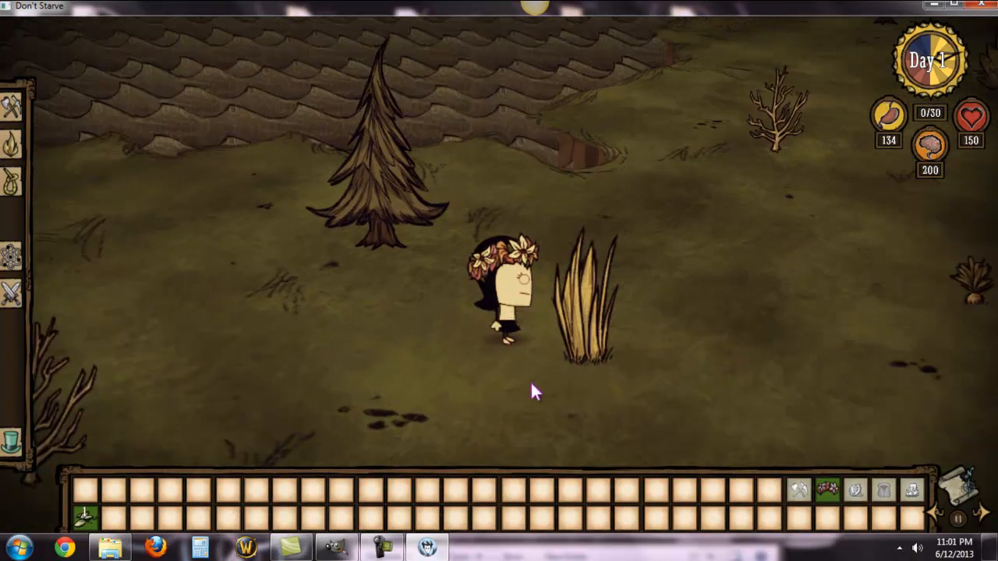
scroll(539, 356, down, 3)
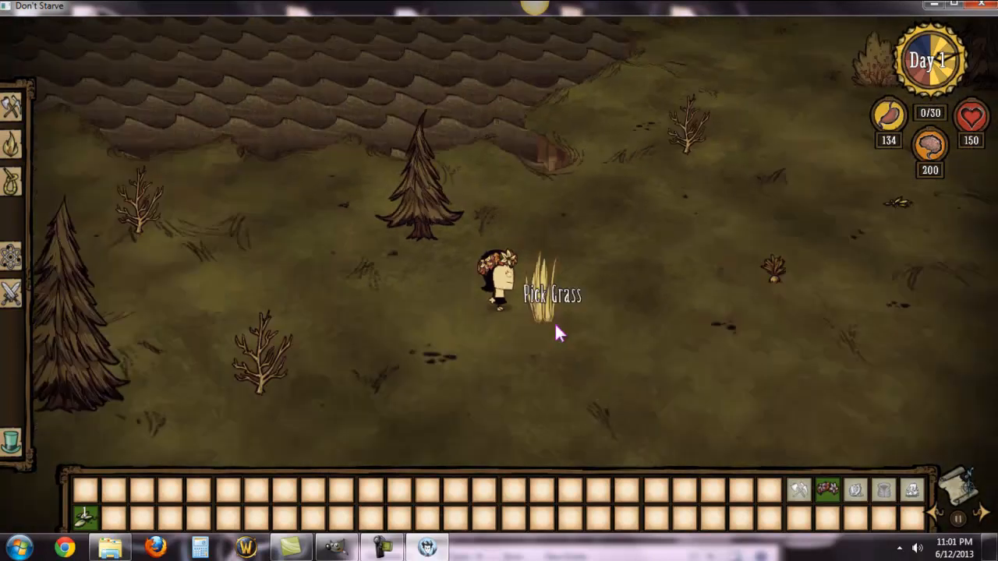
scroll(554, 322, down, 4)
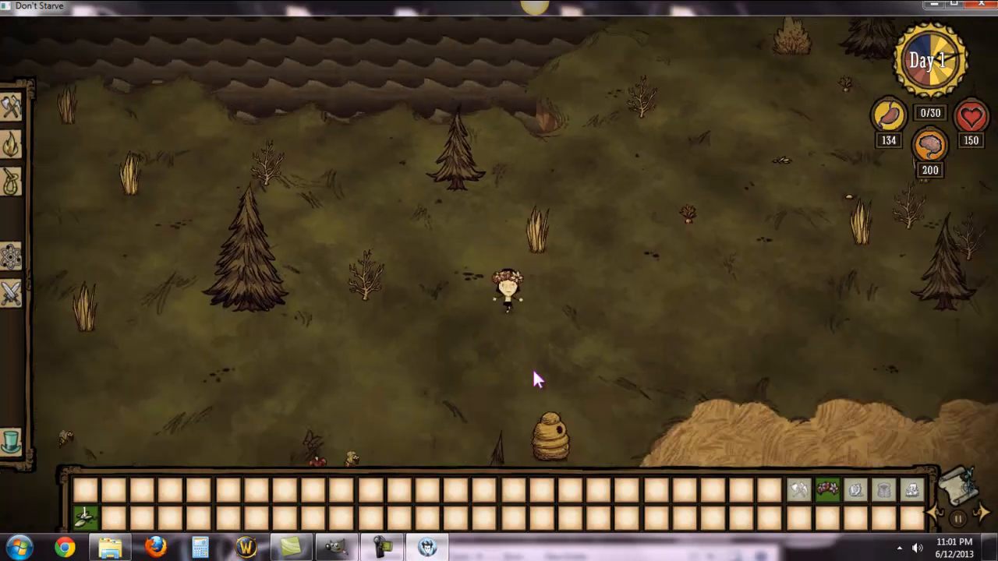
drag(532, 368, 546, 332)
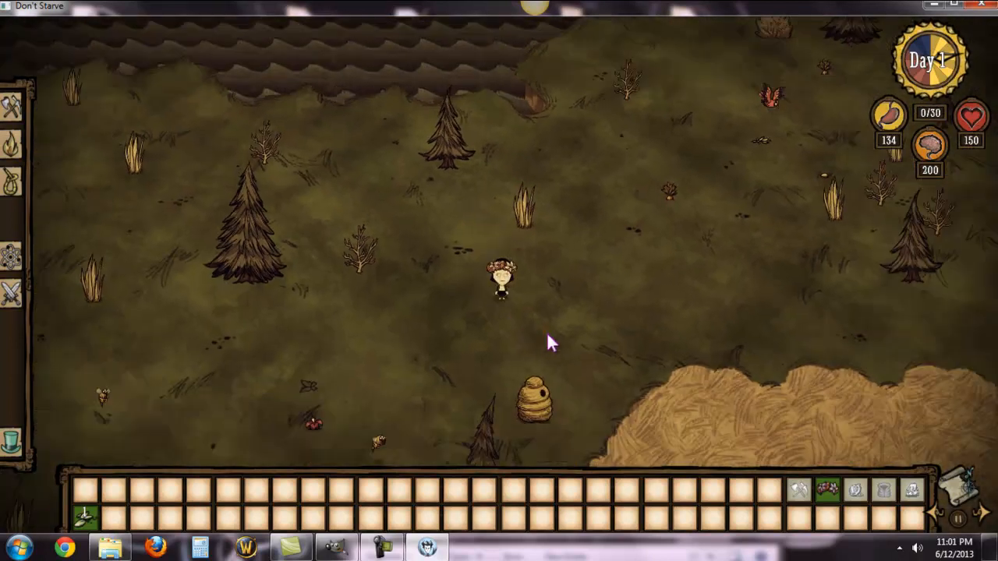